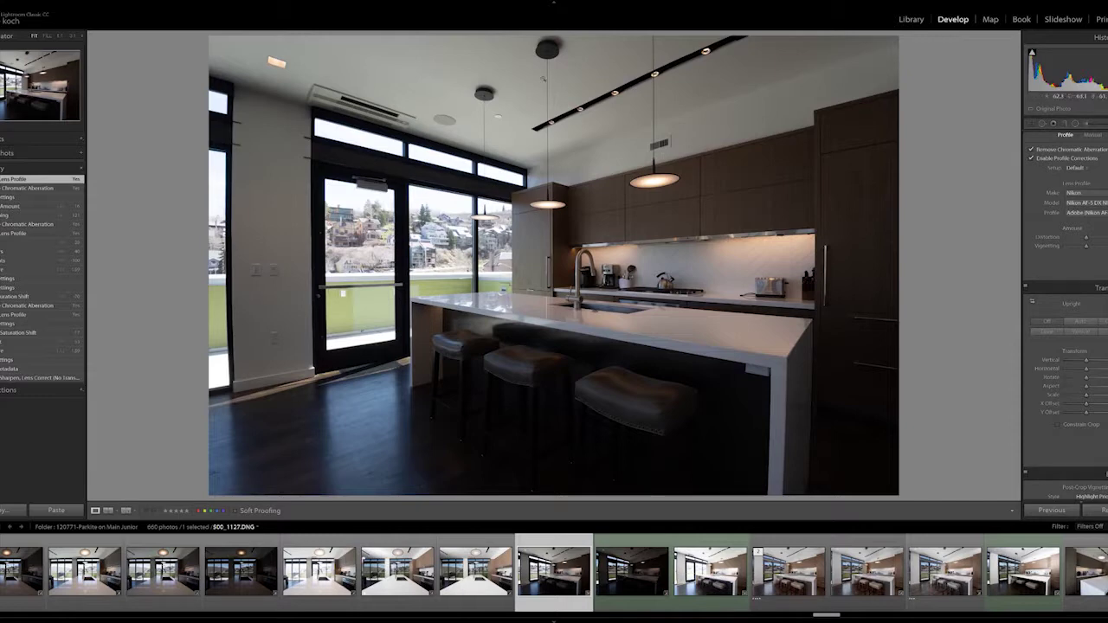
- Review the dark, bright and flash exposures of the kitchen one after another
{"action": "left_click", "coordinate": [634, 547]}
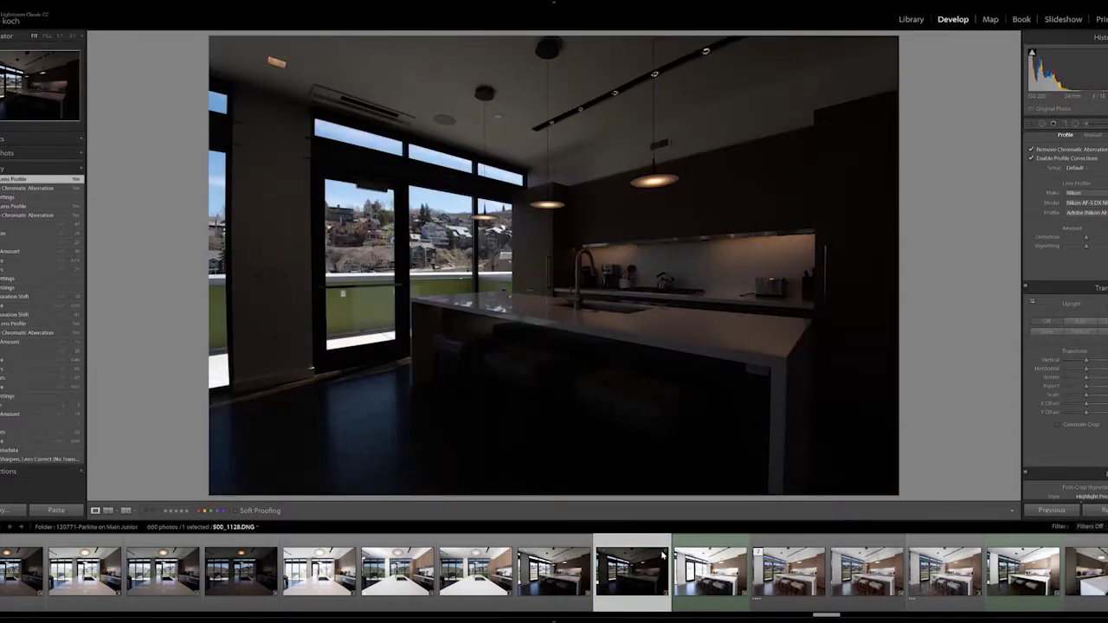
{"action": "left_click", "coordinate": [680, 555]}
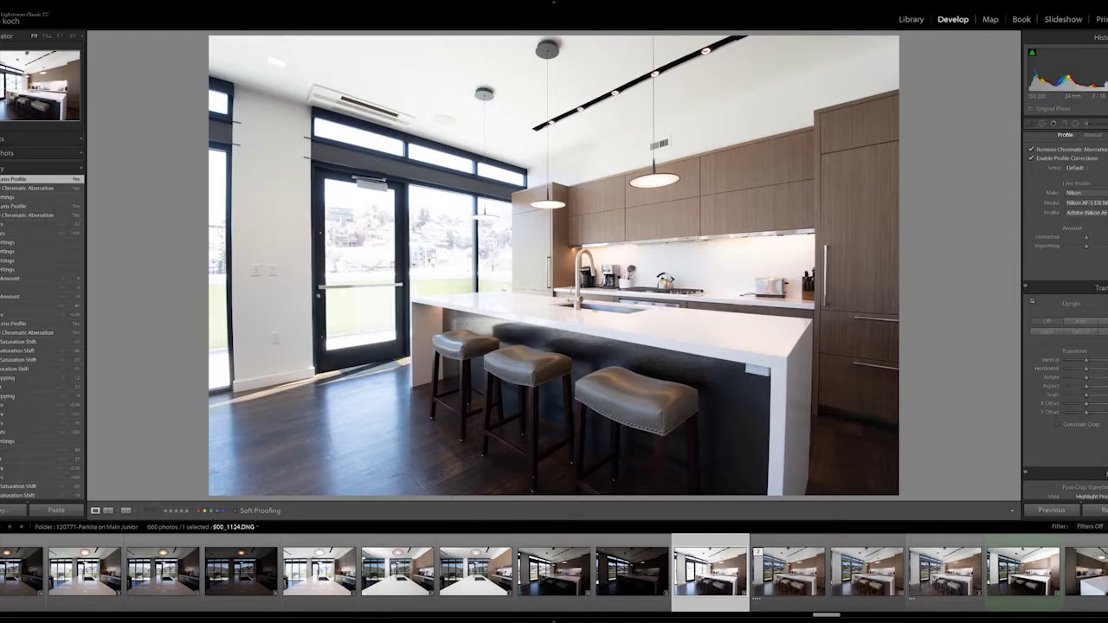
{"action": "left_click", "coordinate": [1004, 564]}
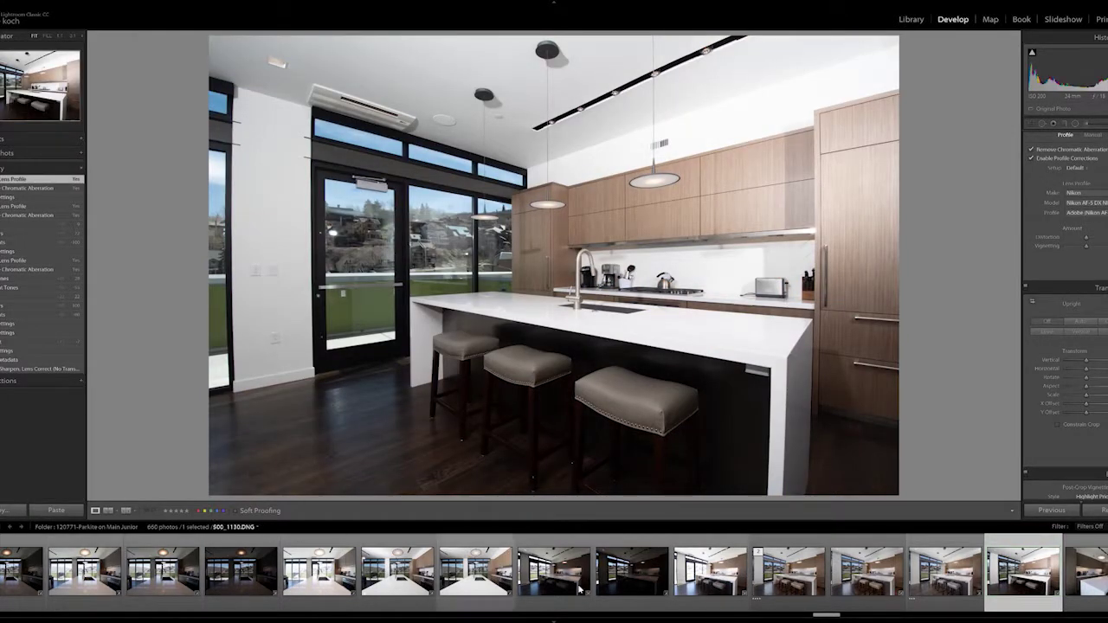
- Boost contrast, clarity, shadows, vibrance and saturation on the darkest kitchen exposure, 500_1128.DNG, judging by the window view
{"action": "left_click", "coordinate": [623, 591]}
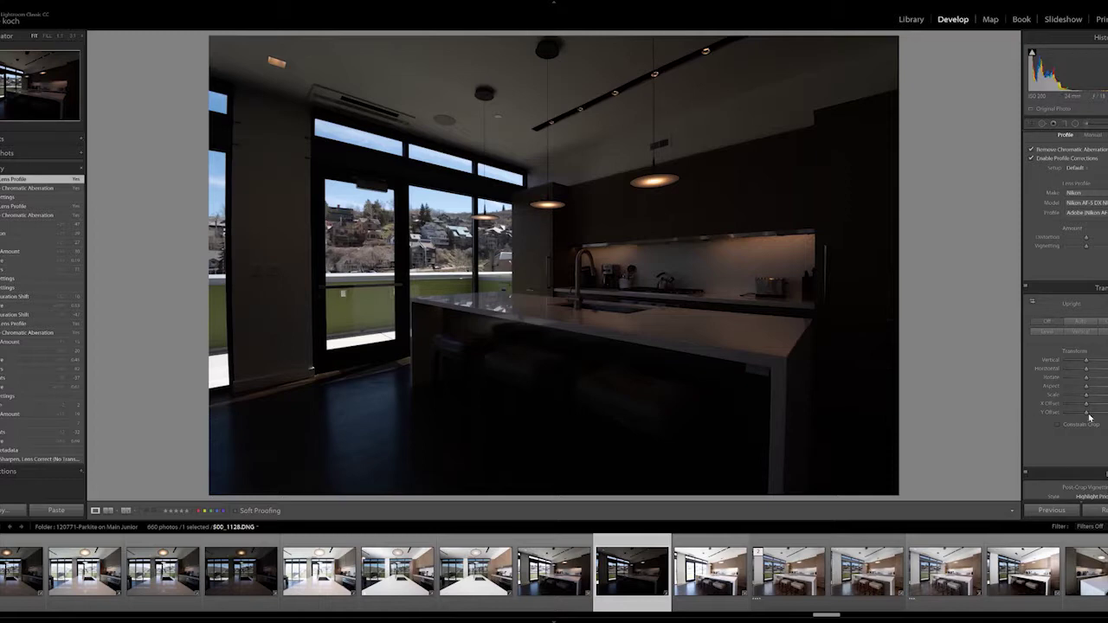
{"action": "scroll", "coordinate": [1065, 303], "scroll_direction": "up", "scroll_amount": 5}
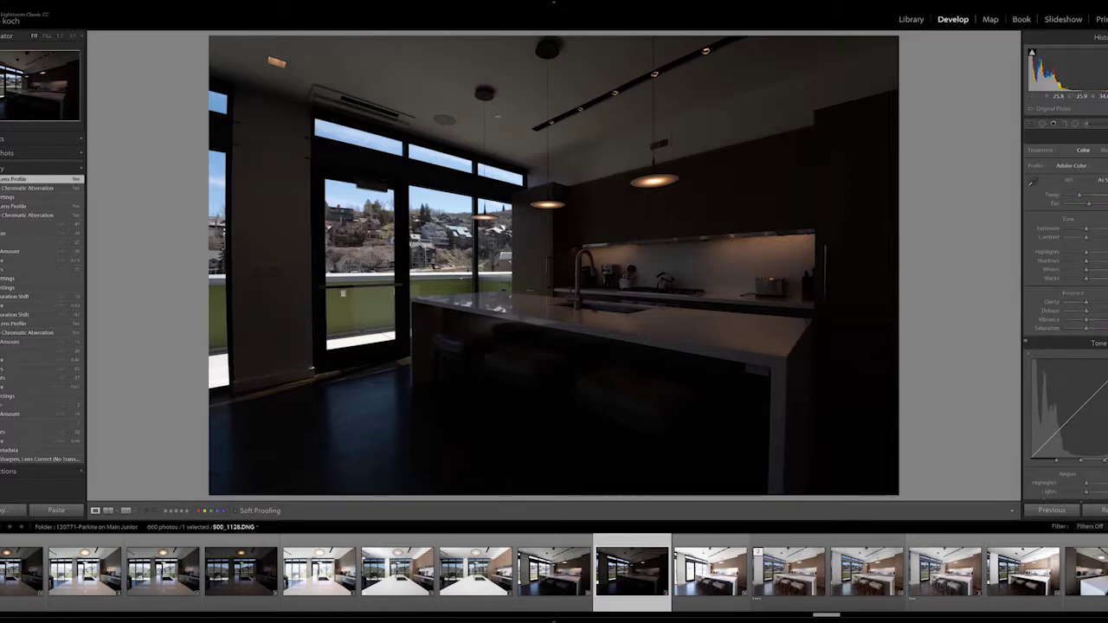
{"action": "left_click", "coordinate": [384, 243]}
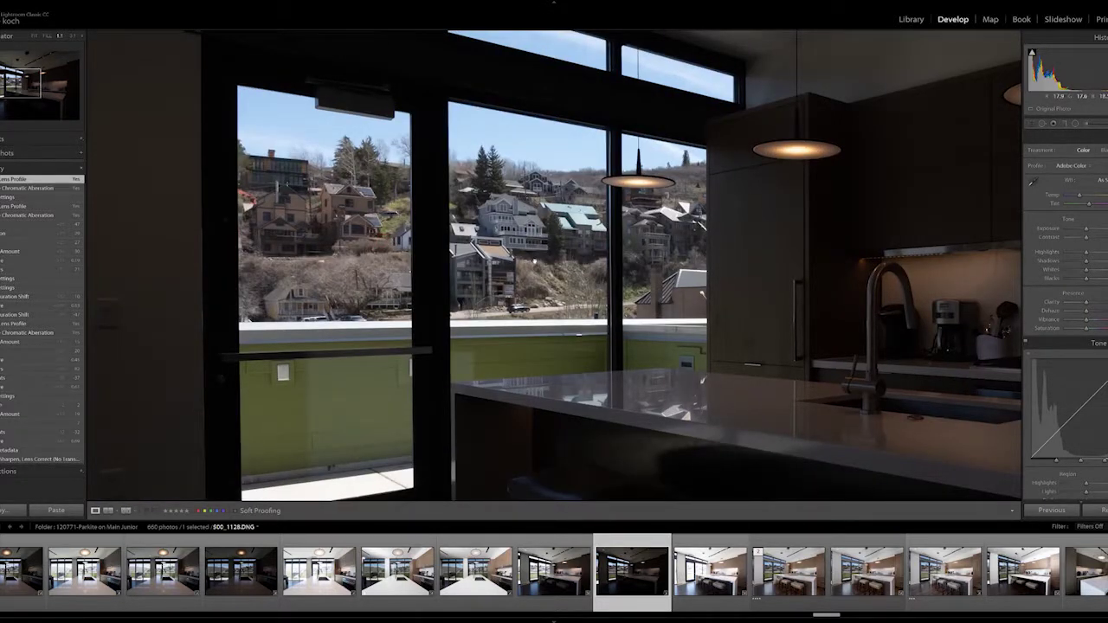
{"action": "left_click_drag", "start_coordinate": [1085, 237], "coordinate": [1093, 239]}
{"action": "left_click_drag", "start_coordinate": [1088, 303], "coordinate": [1093, 303]}
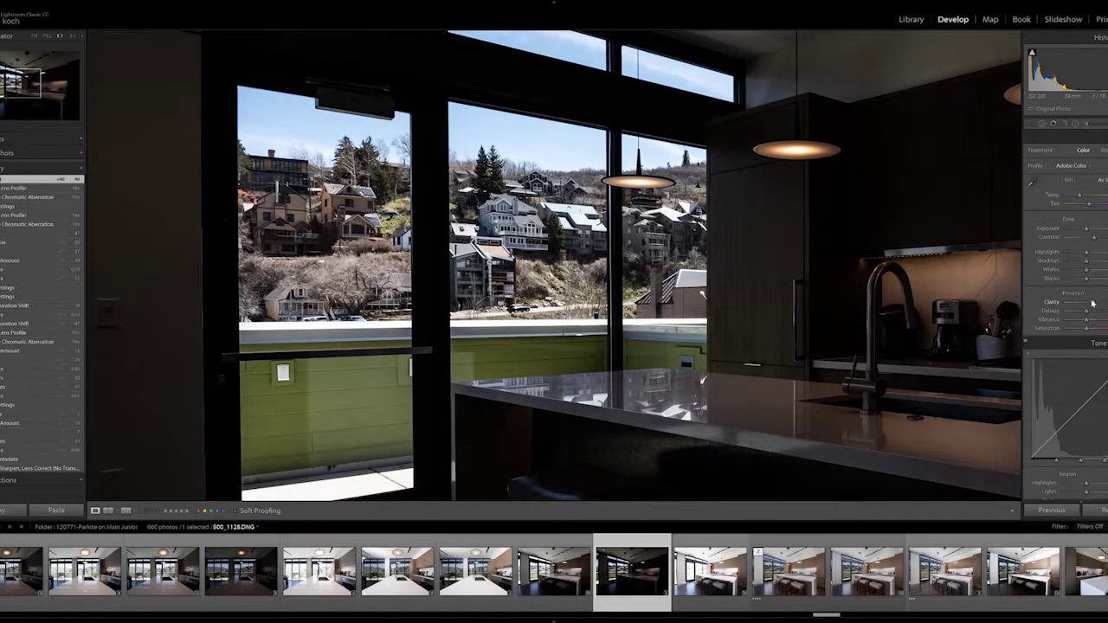
{"action": "left_click_drag", "start_coordinate": [1093, 302], "coordinate": [1091, 302]}
{"action": "mouse_move", "coordinate": [1087, 262]}
{"action": "left_mouse_down"}
{"action": "mouse_move", "coordinate": [1104, 264]}
{"action": "mouse_move", "coordinate": [1094, 266]}
{"action": "left_mouse_up"}
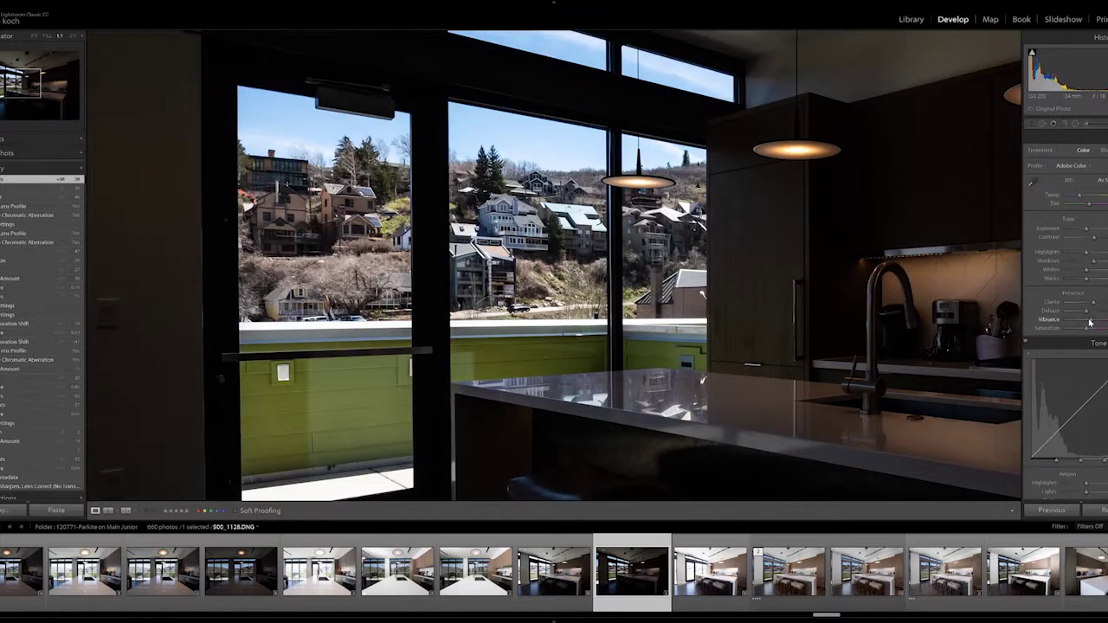
{"action": "left_click_drag", "start_coordinate": [1086, 329], "coordinate": [1089, 330]}
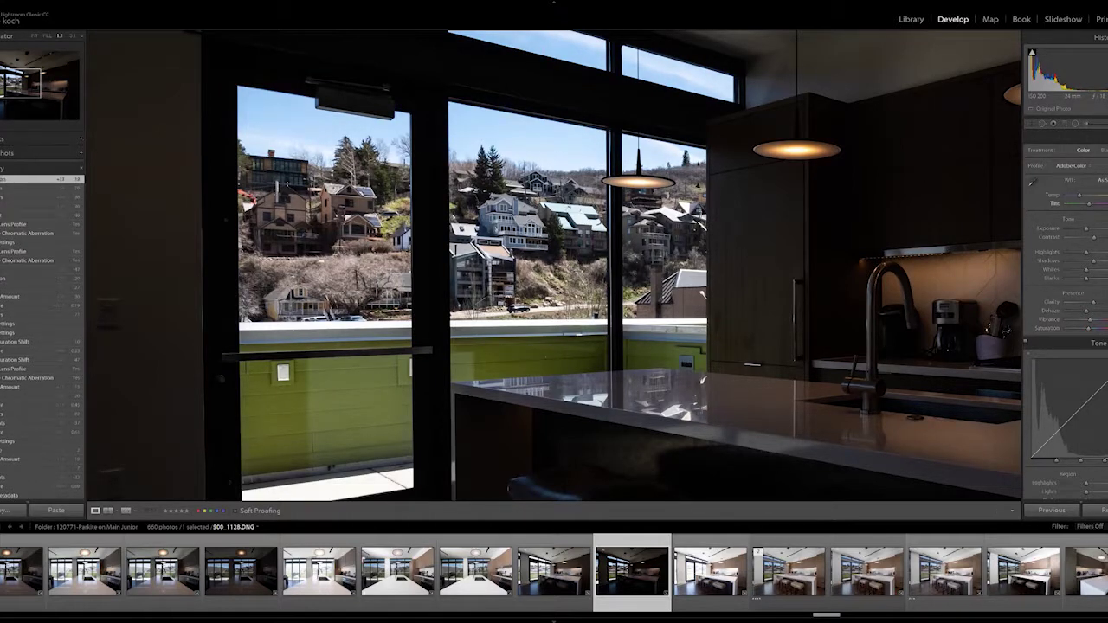
- Lower the blue luminance of the dark exposure to deepen the sky in the windows
{"action": "scroll", "coordinate": [1065, 318], "scroll_direction": "down", "scroll_amount": 5}
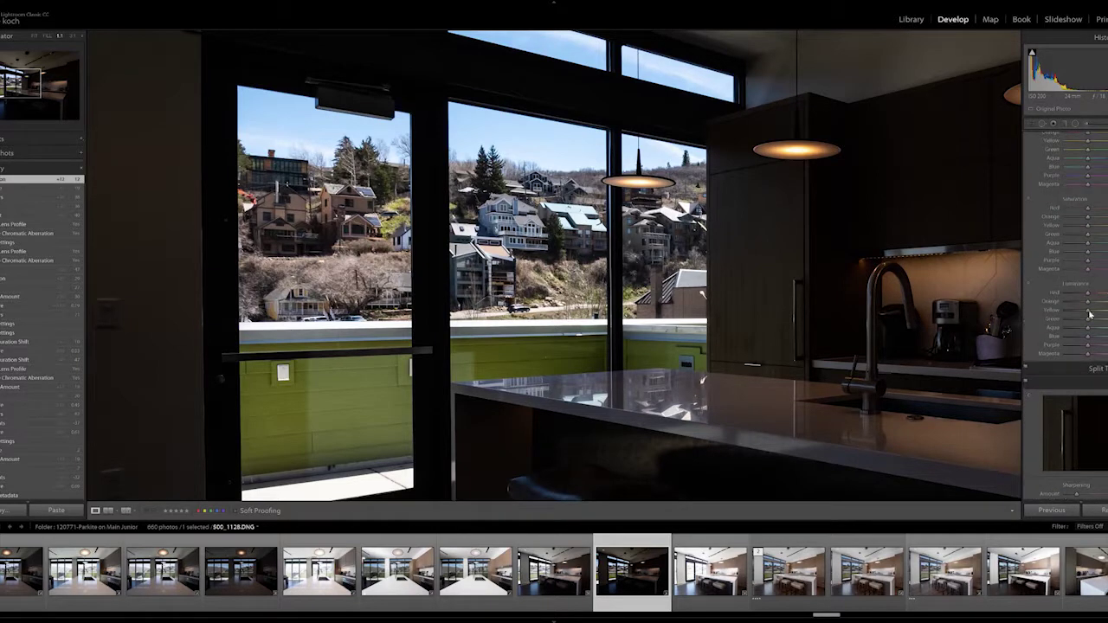
{"action": "left_click_drag", "start_coordinate": [1088, 339], "coordinate": [1081, 341]}
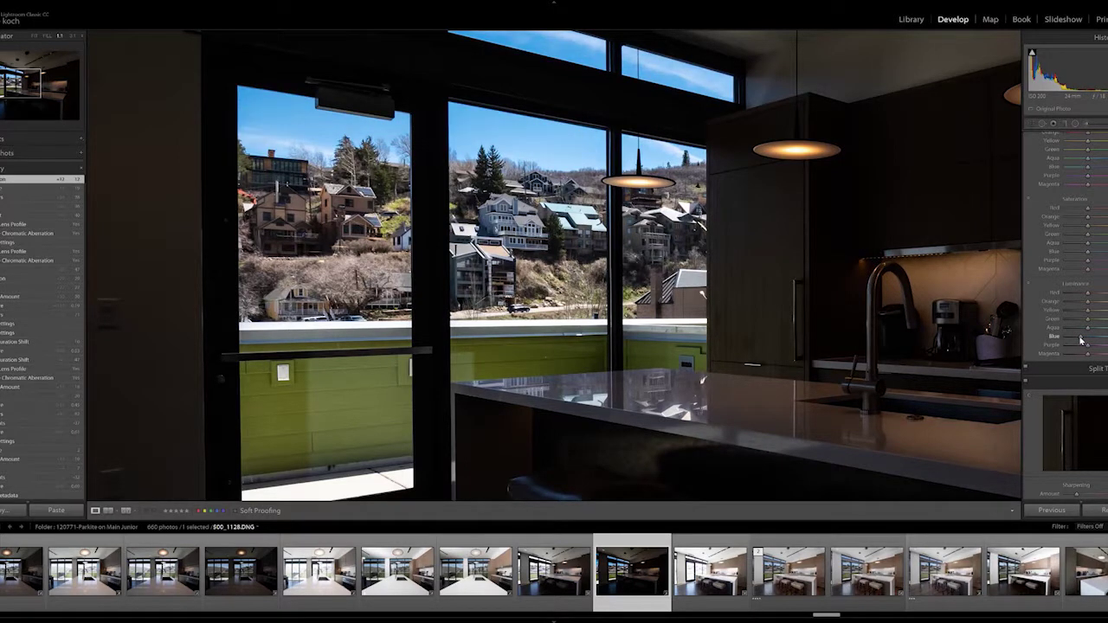
{"action": "left_click", "coordinate": [417, 194]}
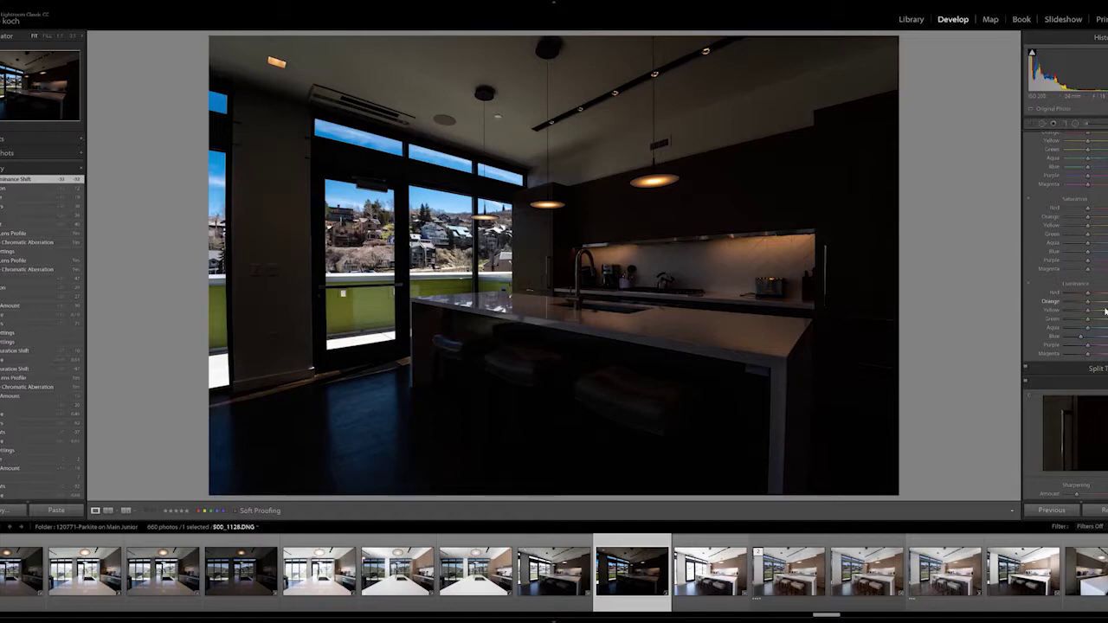
- Warm the dark exposure's color temperature slightly and raise its exposure a little
{"action": "scroll", "coordinate": [1081, 197], "scroll_direction": "up", "scroll_amount": 5}
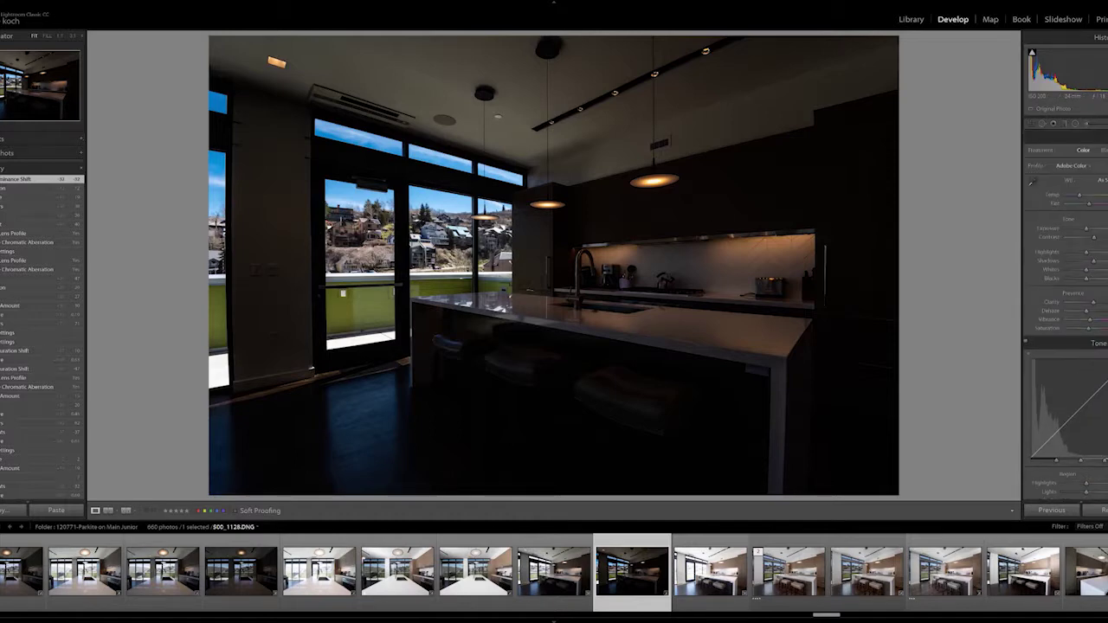
{"action": "left_click", "coordinate": [1081, 197]}
{"action": "left_click_drag", "start_coordinate": [1080, 198], "coordinate": [1083, 198]}
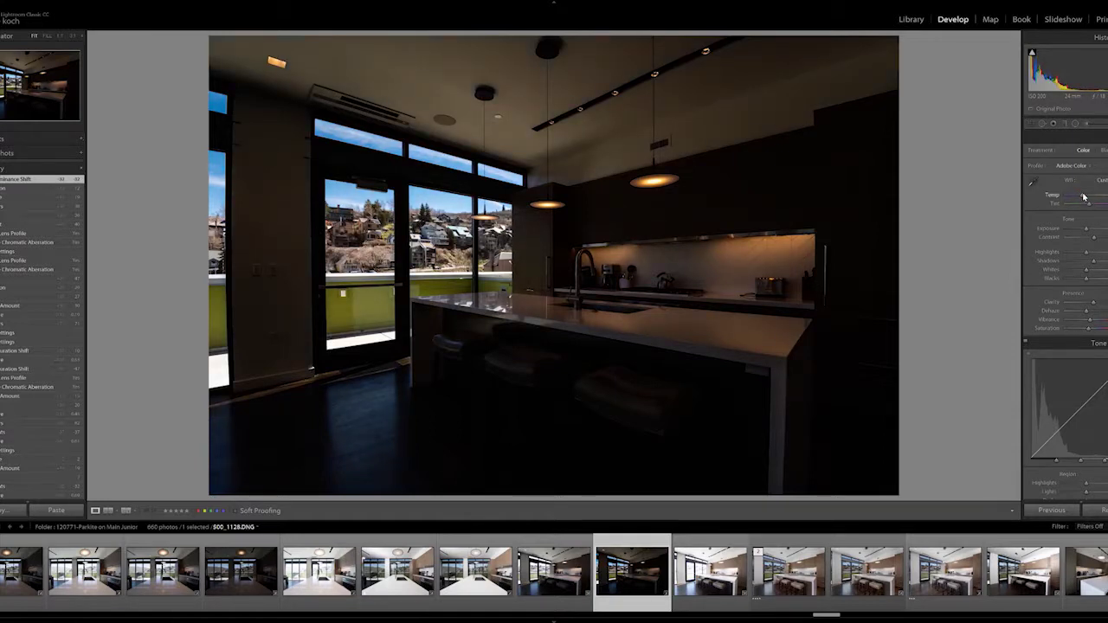
{"action": "left_click_drag", "start_coordinate": [1083, 197], "coordinate": [1083, 197]}
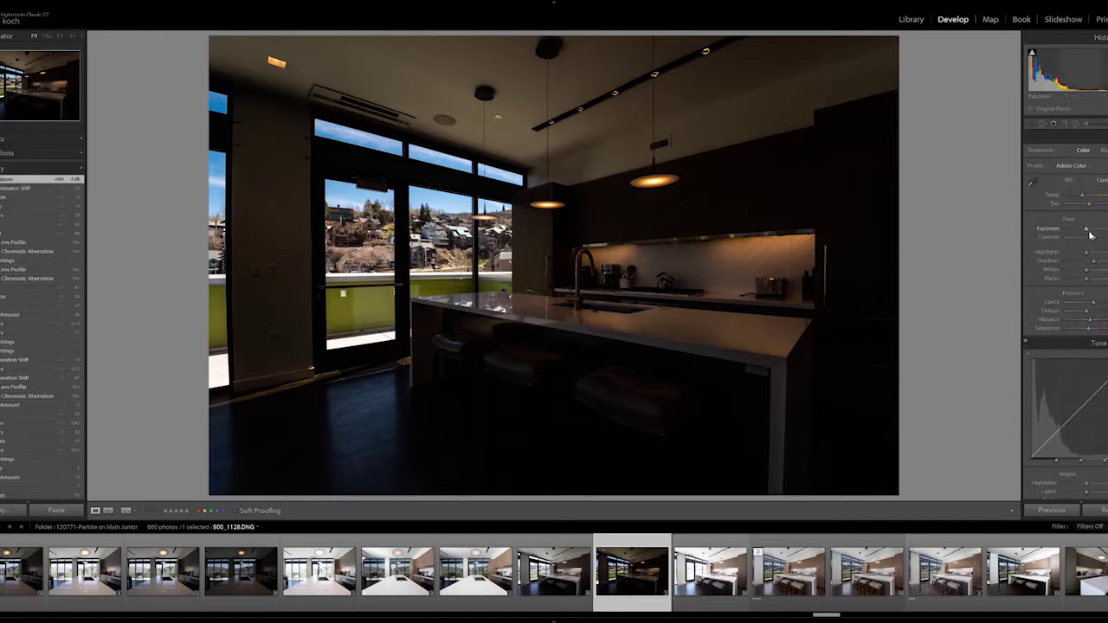
{"action": "left_click_drag", "start_coordinate": [1087, 229], "coordinate": [1086, 229]}
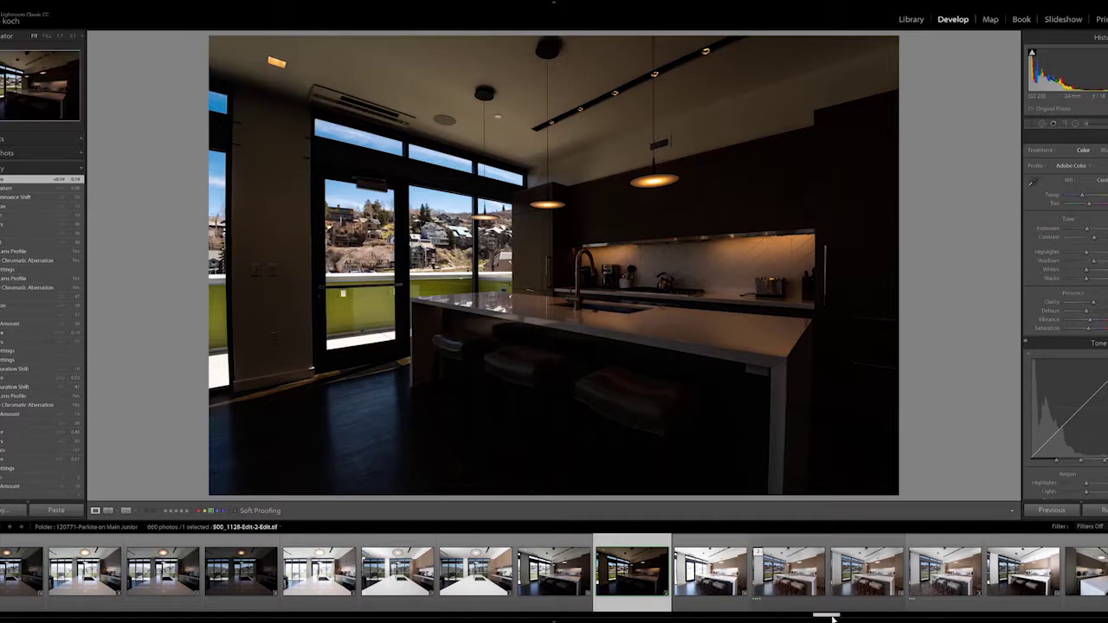
- On the bright exposure 500_1129.DNG, pull the highlights fully down, lift the shadows and reduce the exposure slightly
{"action": "left_click_drag", "start_coordinate": [832, 619], "coordinate": [843, 616]}
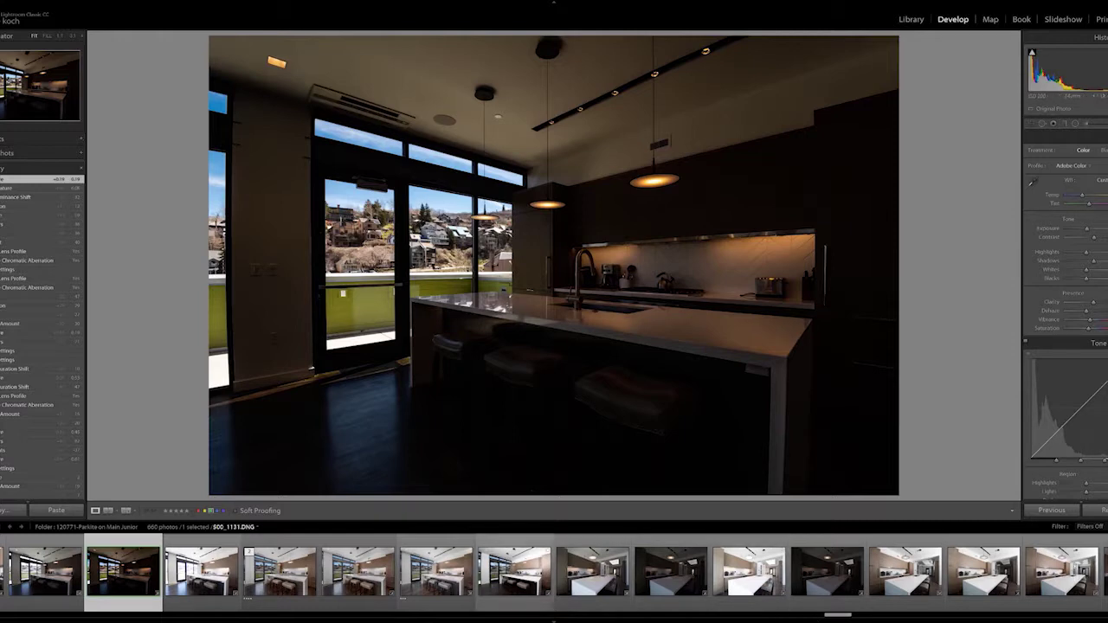
{"action": "left_click", "coordinate": [201, 571]}
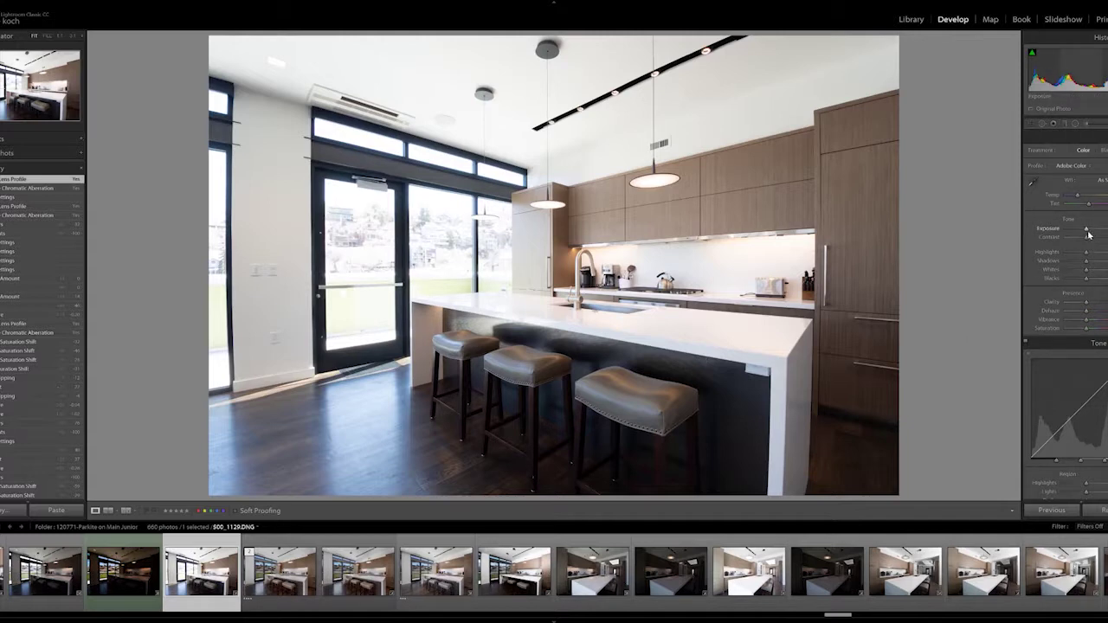
{"action": "mouse_move", "coordinate": [1088, 253]}
{"action": "left_mouse_down"}
{"action": "mouse_move", "coordinate": [1066, 253]}
{"action": "mouse_move", "coordinate": [1096, 260]}
{"action": "left_mouse_up"}
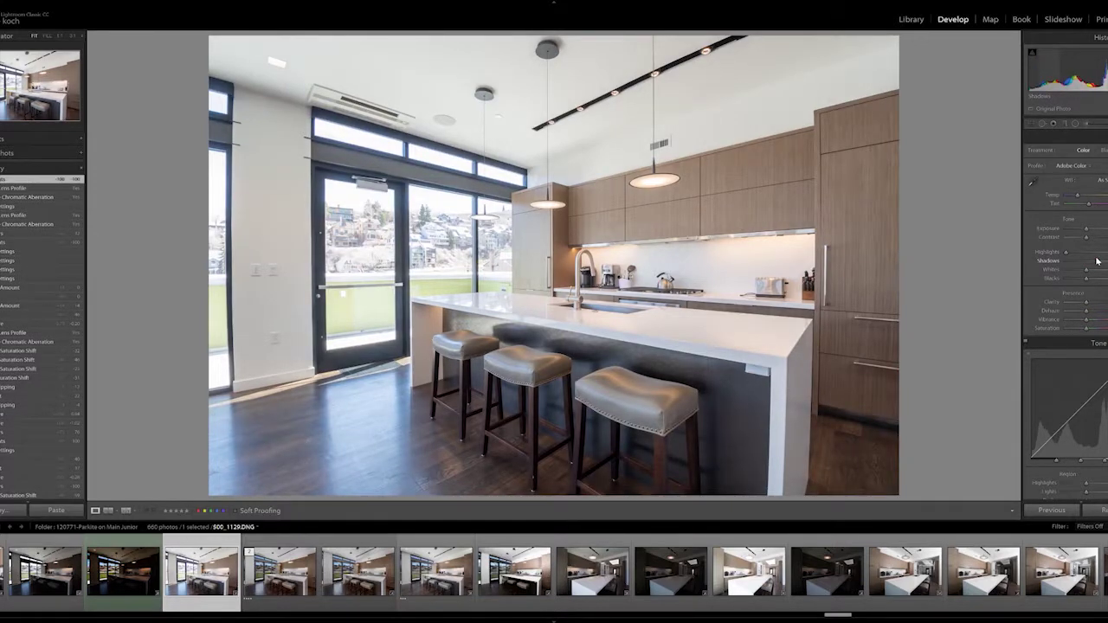
{"action": "left_click_drag", "start_coordinate": [1086, 229], "coordinate": [1083, 234]}
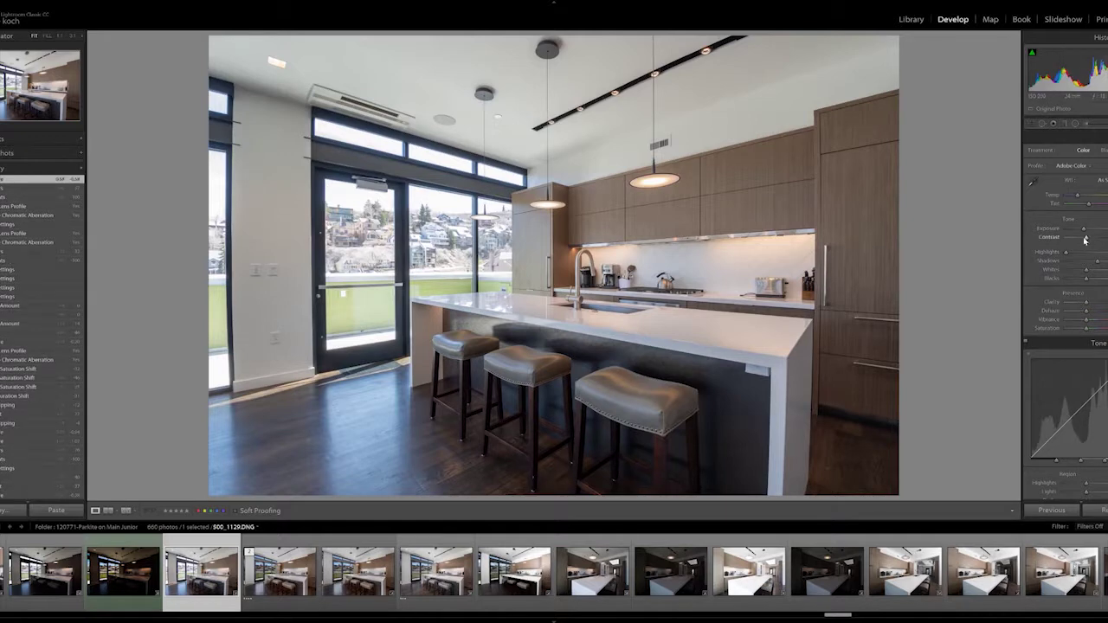
- Increase the bright exposure's contrast strongly and raise its shadows to 100
{"action": "left_click_drag", "start_coordinate": [1086, 240], "coordinate": [1103, 240]}
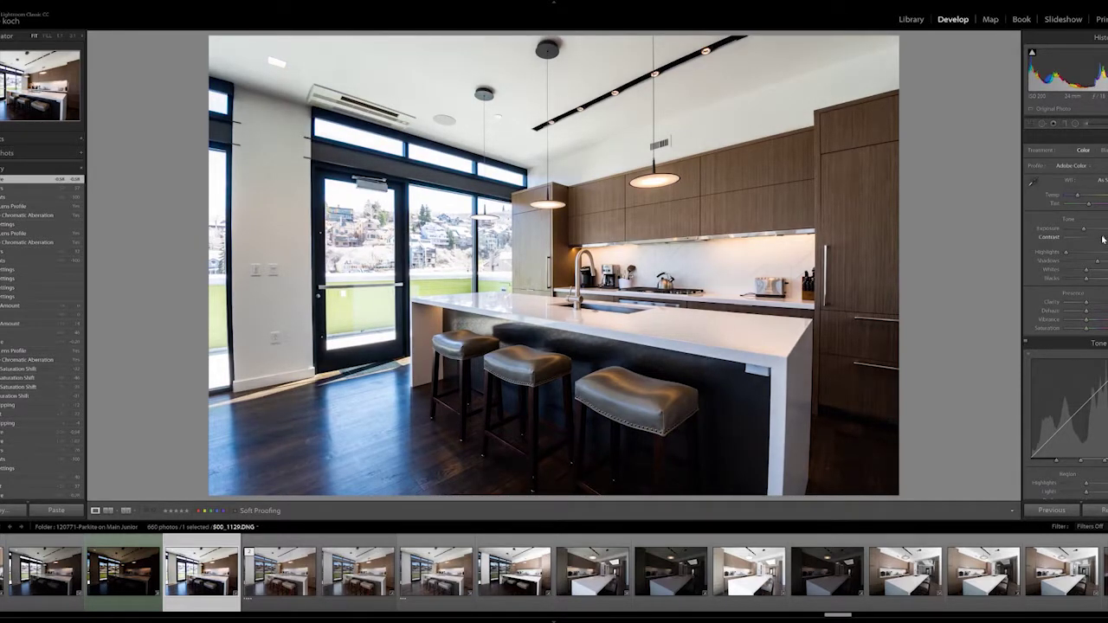
{"action": "left_click_drag", "start_coordinate": [1103, 240], "coordinate": [1107, 240]}
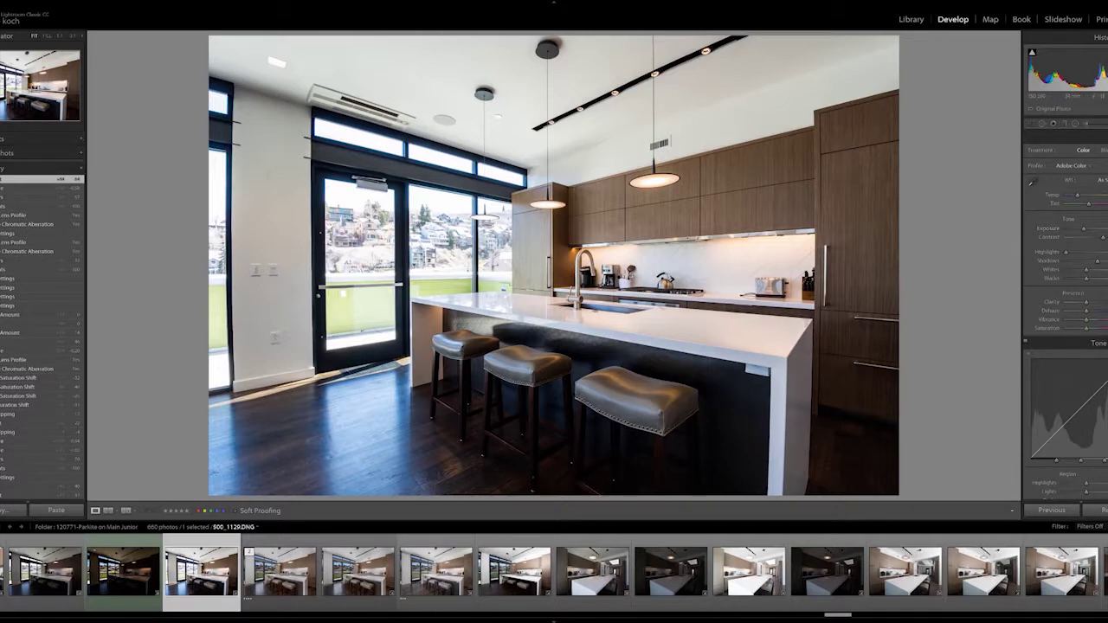
{"action": "left_click_drag", "start_coordinate": [1098, 265], "coordinate": [1105, 265]}
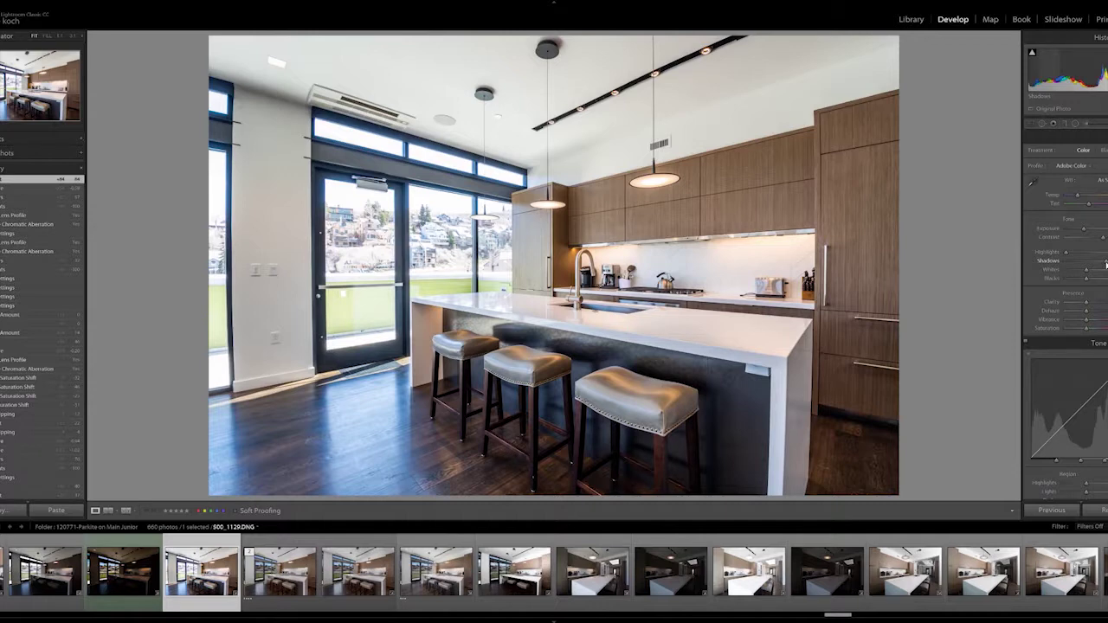
{"action": "left_click_drag", "start_coordinate": [1106, 264], "coordinate": [1107, 264]}
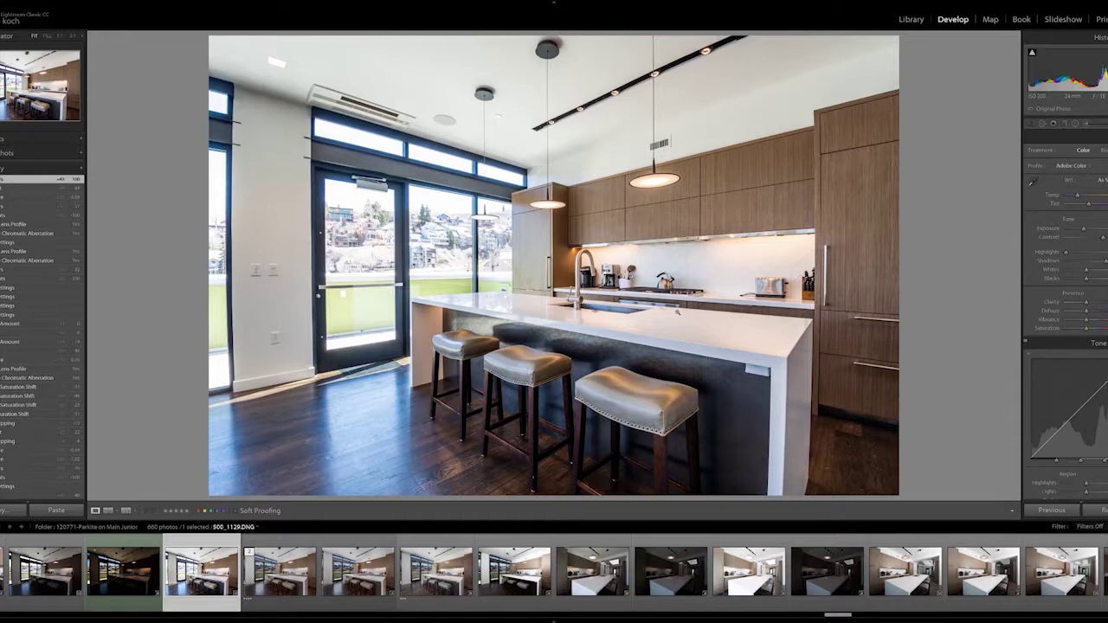
- Compare the edited dark exposure with the edited bright exposure
{"action": "left_click", "coordinate": [124, 571]}
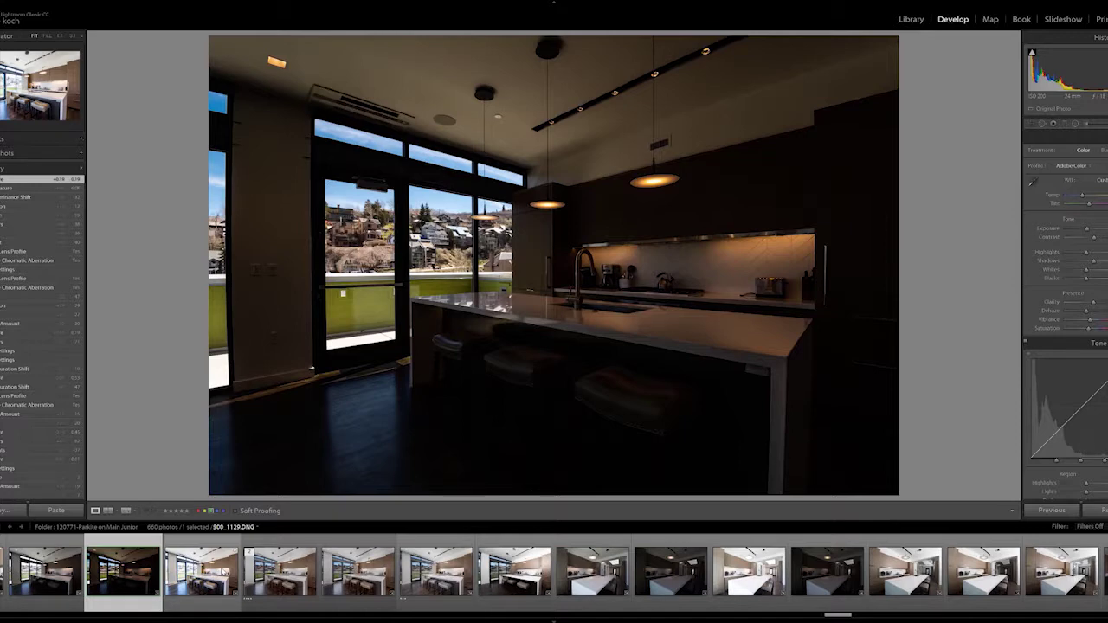
{"action": "left_click", "coordinate": [222, 569]}
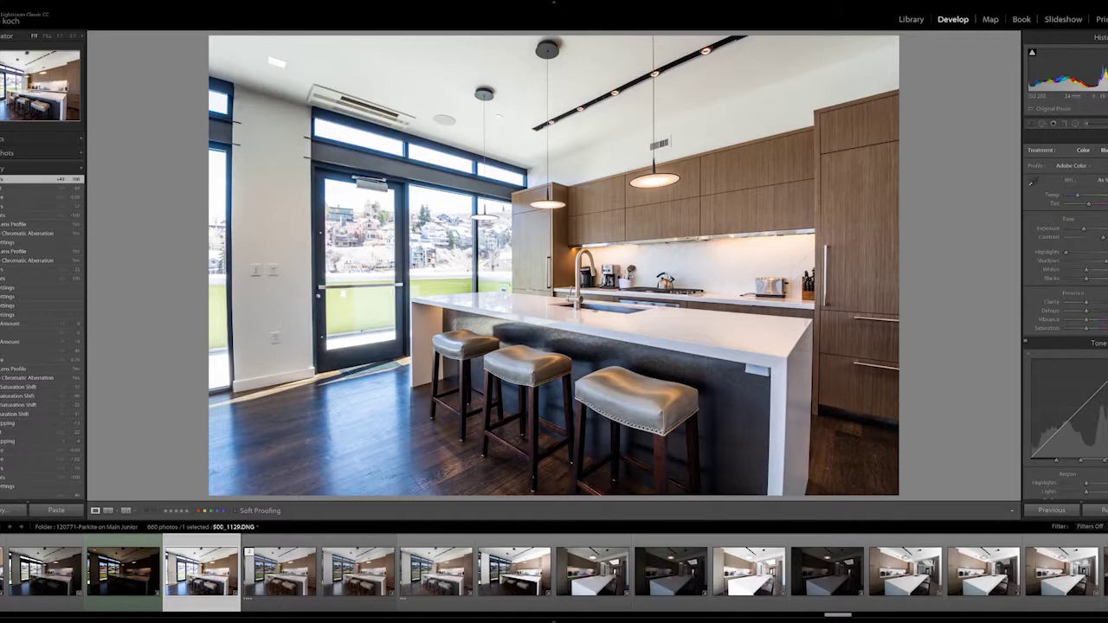
- Switch the bright exposure to black and white and return it to the color treatment
{"action": "key", "text": "v"}
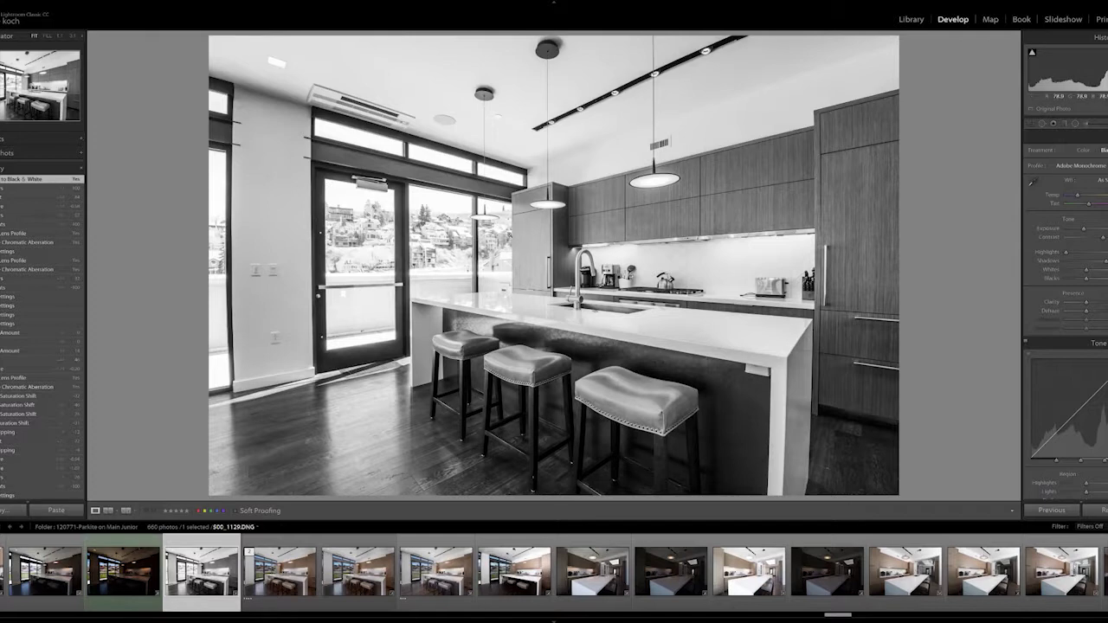
{"action": "left_click", "coordinate": [1083, 150]}
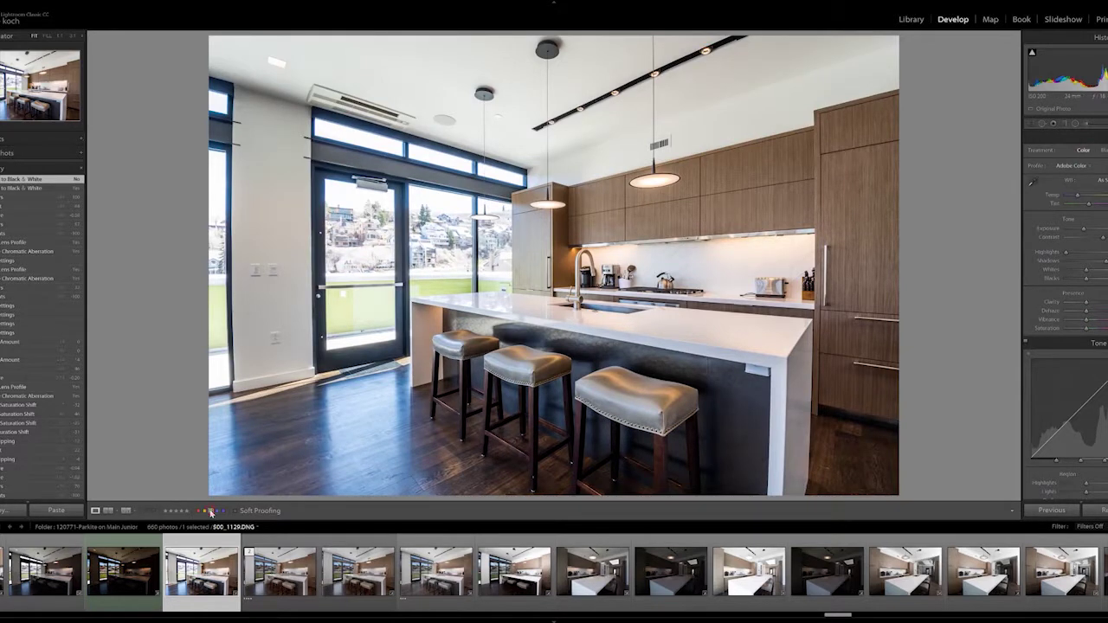
- On the flash exposure 500_1130.DNG, pull the highlights down, lift the shadows and add slight contrast
{"action": "left_click", "coordinate": [526, 591]}
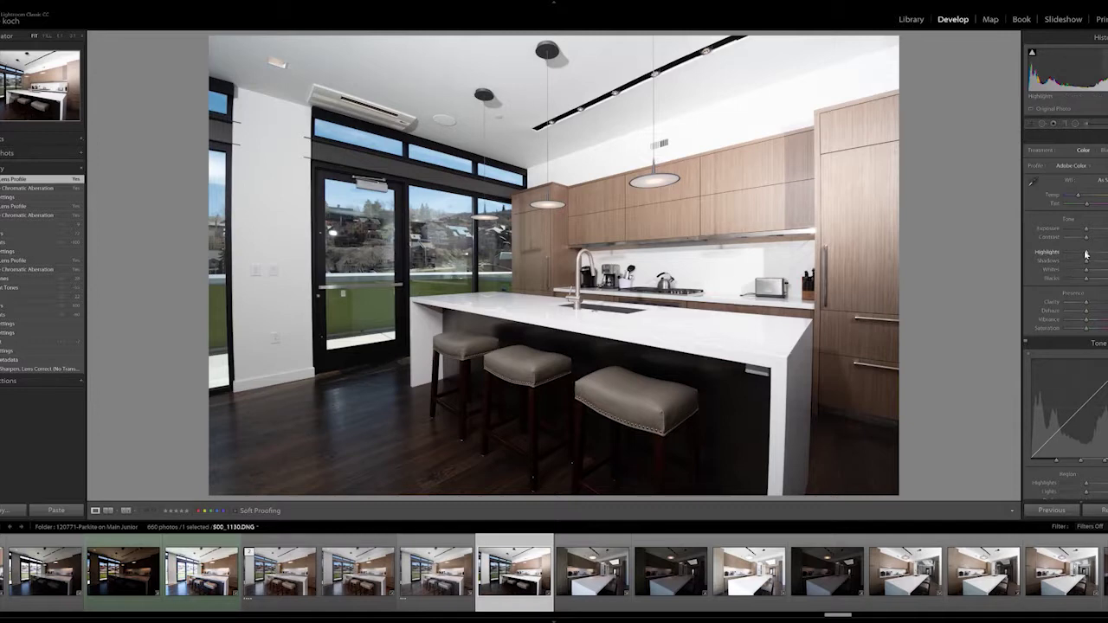
{"action": "mouse_move", "coordinate": [1086, 253]}
{"action": "left_mouse_down"}
{"action": "mouse_move", "coordinate": [1067, 253]}
{"action": "mouse_move", "coordinate": [1105, 262]}
{"action": "left_mouse_up"}
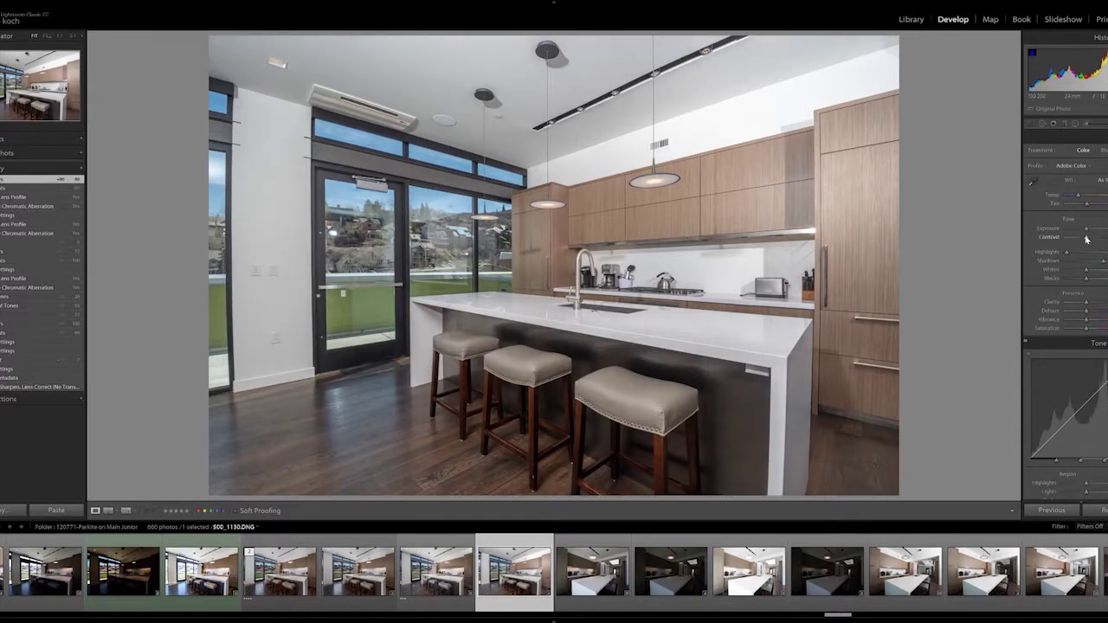
{"action": "left_click_drag", "start_coordinate": [1094, 237], "coordinate": [1089, 239]}
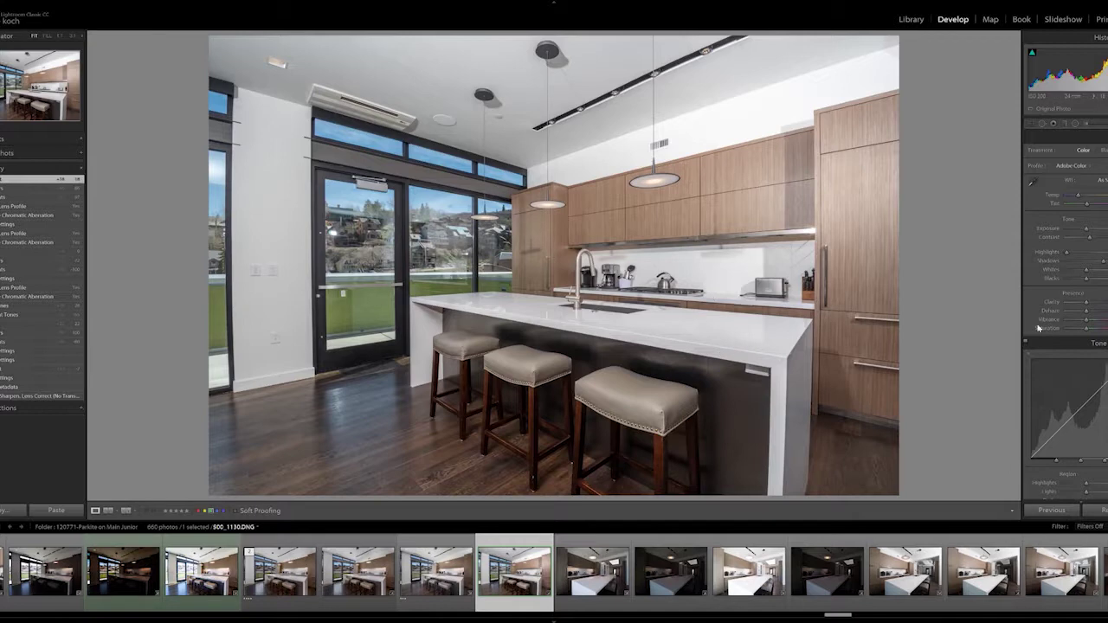
{"action": "right_click", "coordinate": [146, 564]}
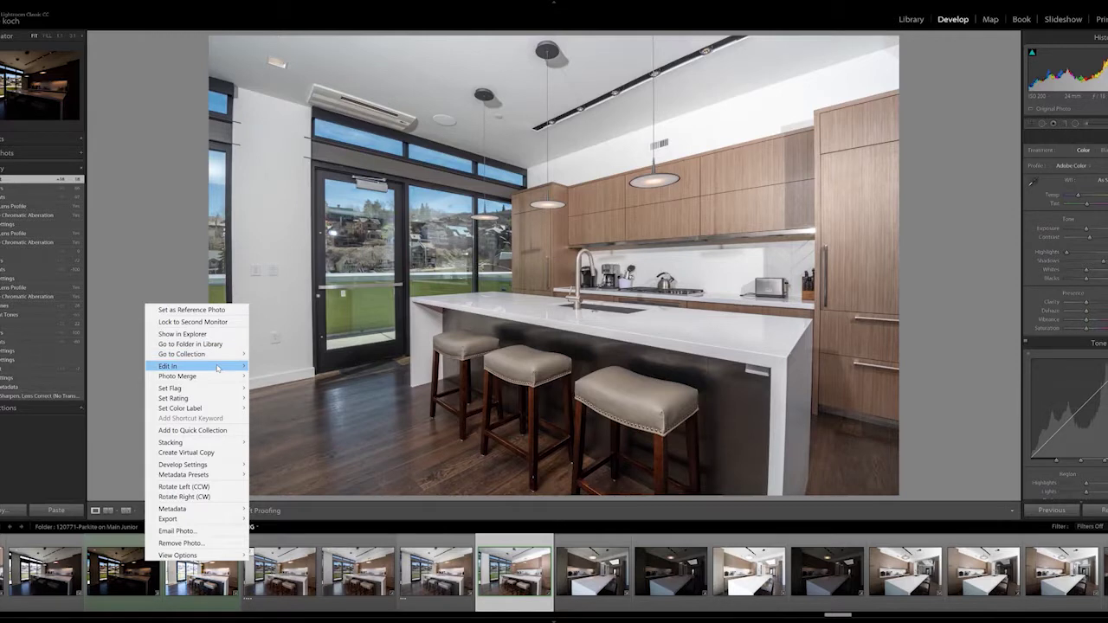
{"action": "mouse_move", "coordinate": [219, 366]}
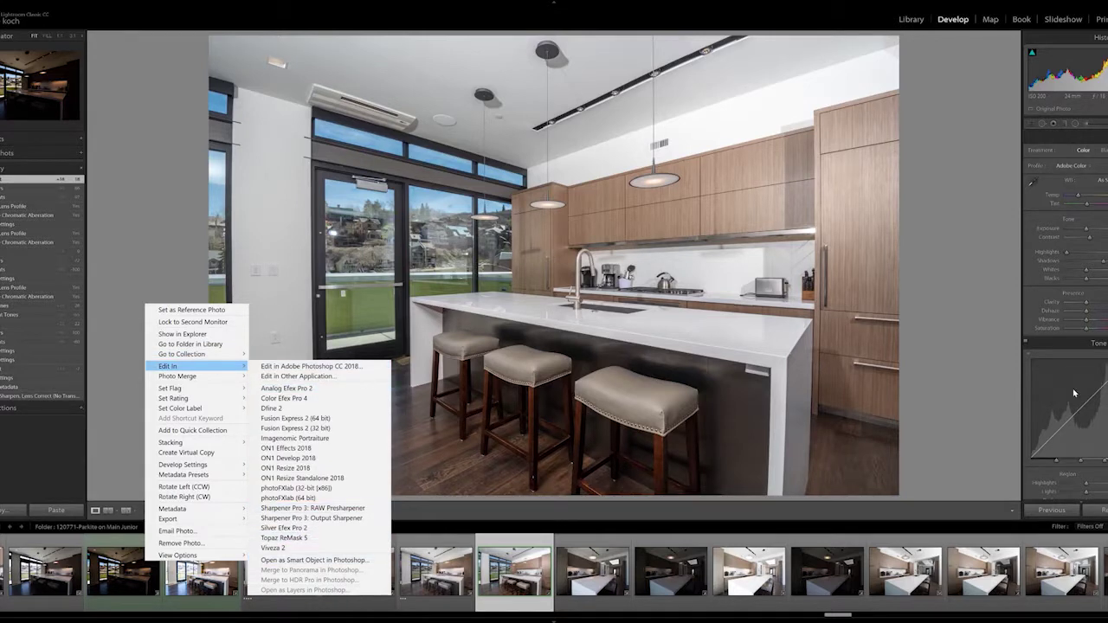
{"action": "left_click", "coordinate": [903, 455]}
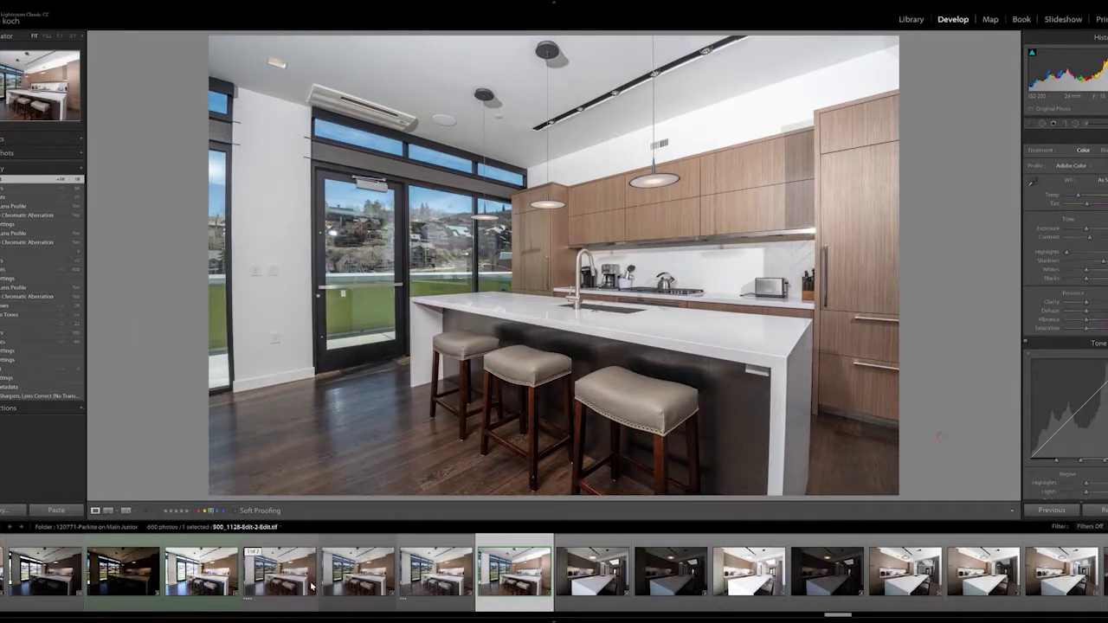
- Open the selected kitchen exposures together as layers in one Photoshop document
{"action": "right_click", "coordinate": [130, 580]}
{"action": "mouse_move", "coordinate": [188, 386]}
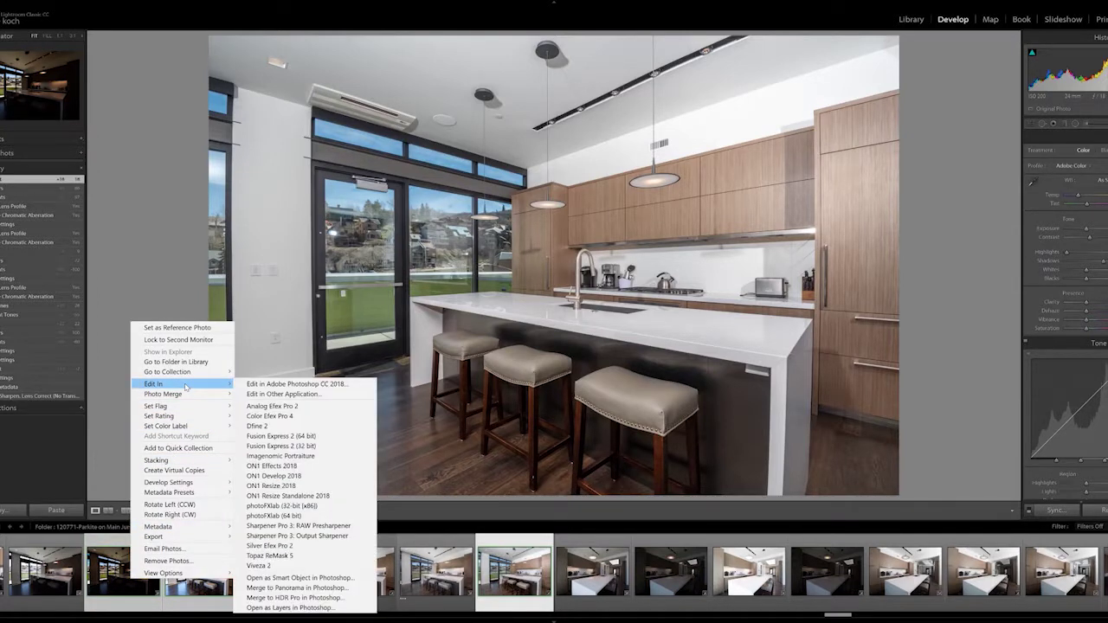
{"action": "left_click", "coordinate": [340, 610]}
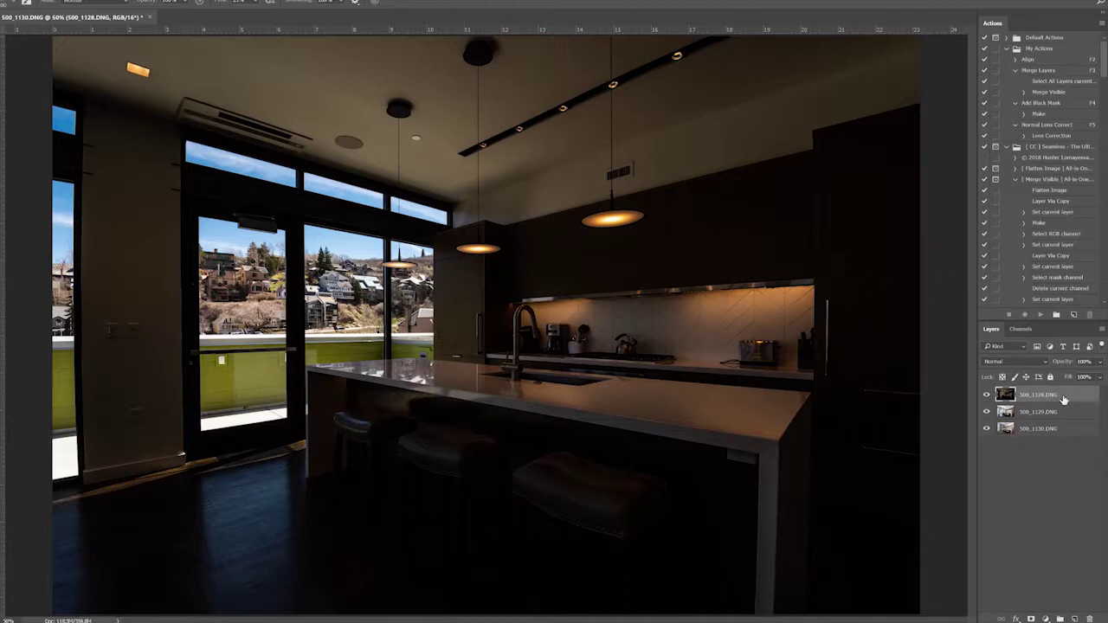
- Hide and show the 500_1128.DNG and 500_1129.DNG layers to compare the dark, bright and flash exposures
{"action": "mouse_move", "coordinate": [1058, 396]}
{"action": "left_mouse_down"}
{"action": "mouse_move", "coordinate": [1057, 419]}
{"action": "mouse_move", "coordinate": [1052, 394]}
{"action": "left_mouse_up"}
{"action": "left_click", "coordinate": [986, 394]}
{"action": "left_click", "coordinate": [986, 411]}
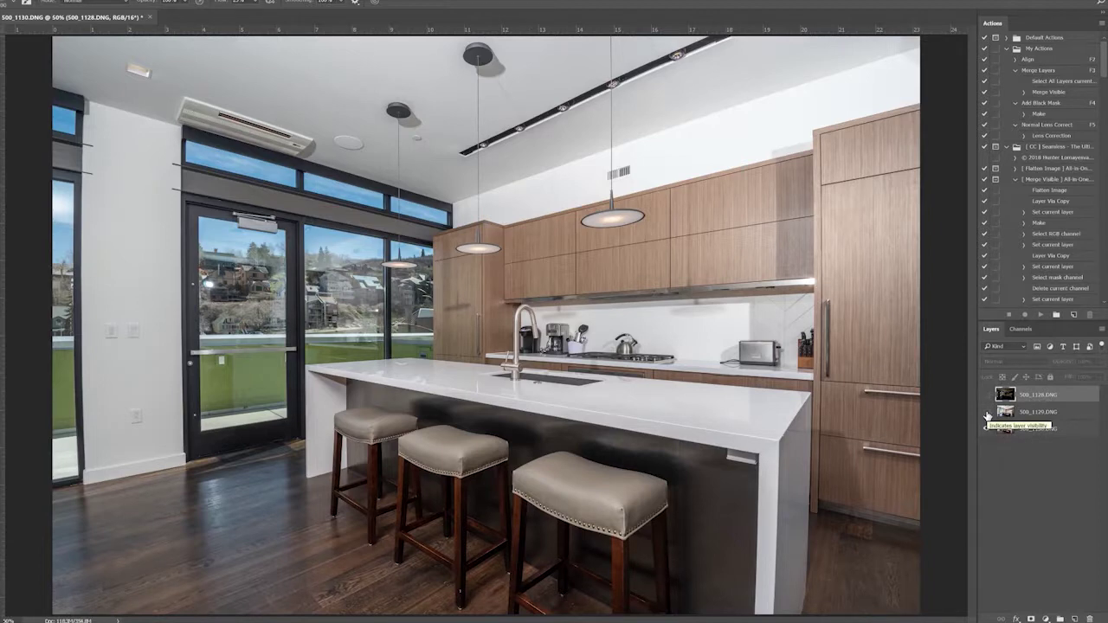
{"action": "left_click", "coordinate": [987, 413]}
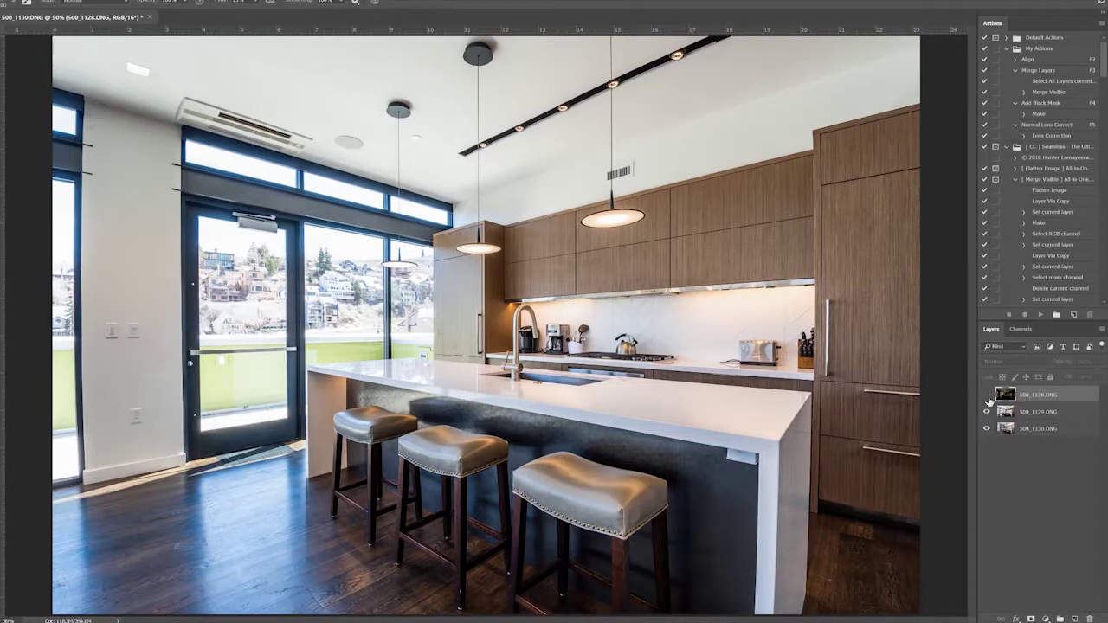
{"action": "left_click", "coordinate": [986, 396]}
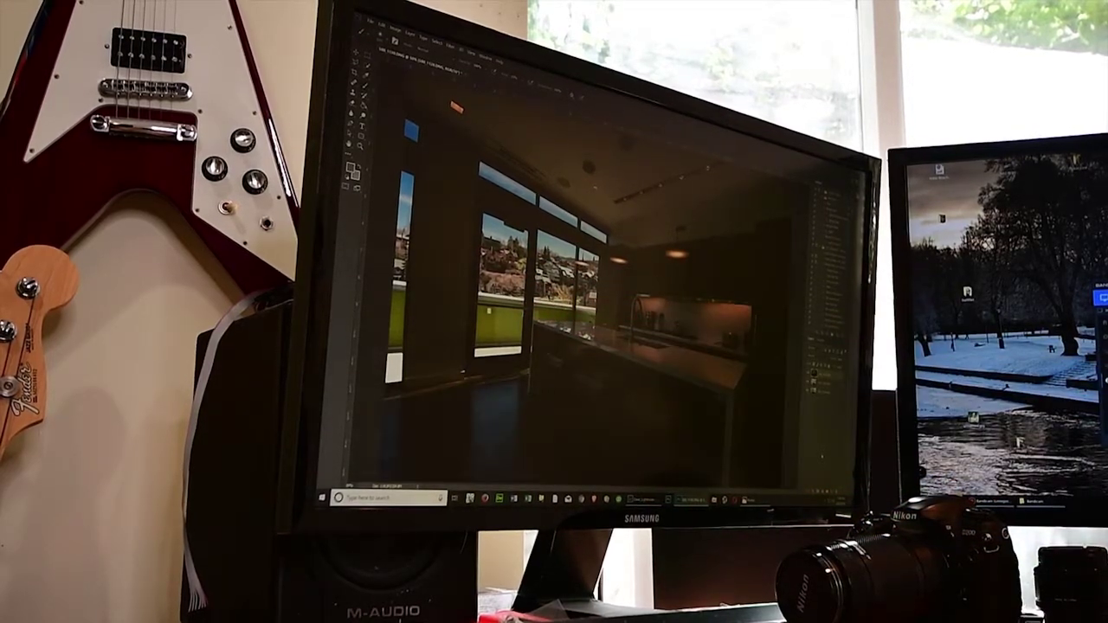
{"action": "left_click", "coordinate": [808, 372]}
{"action": "left_click", "coordinate": [808, 381]}
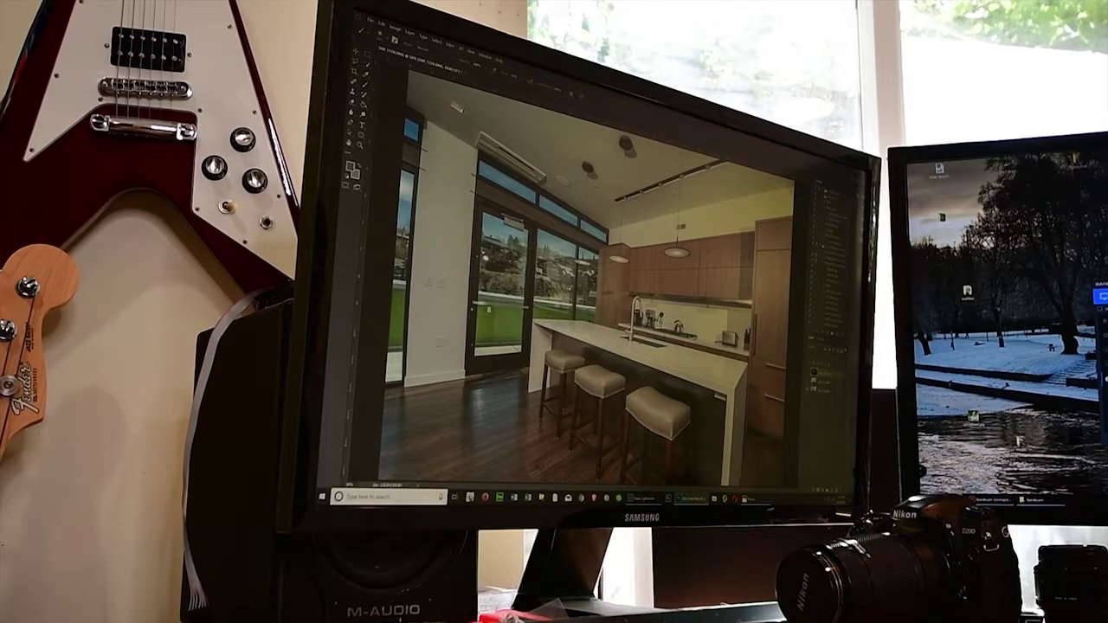
{"action": "key", "text": "ctrl+"}
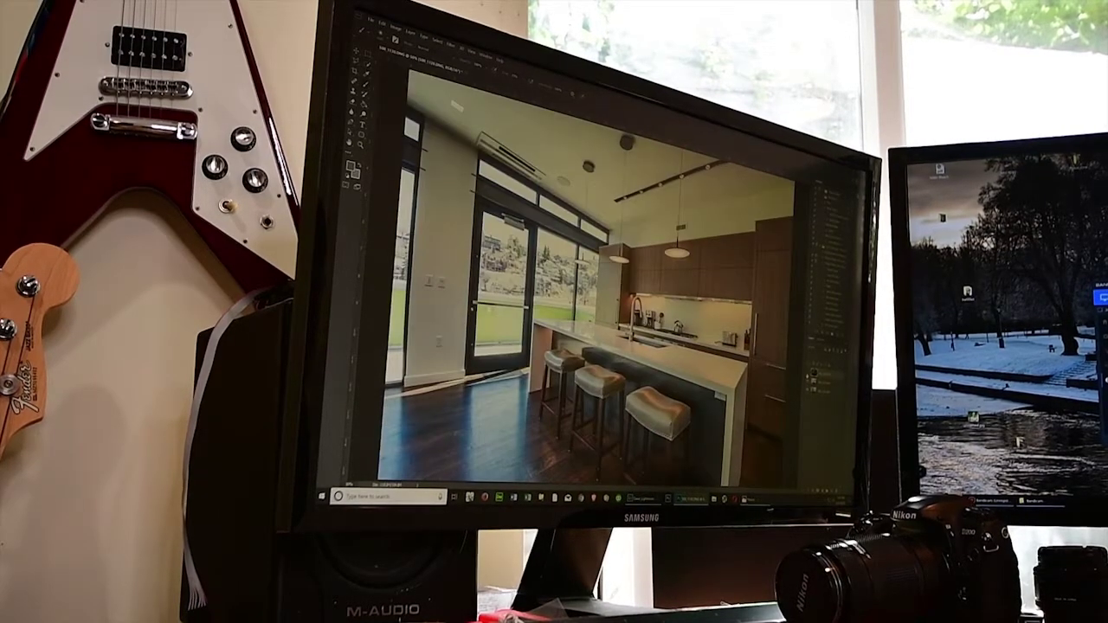
{"action": "left_click", "coordinate": [808, 377]}
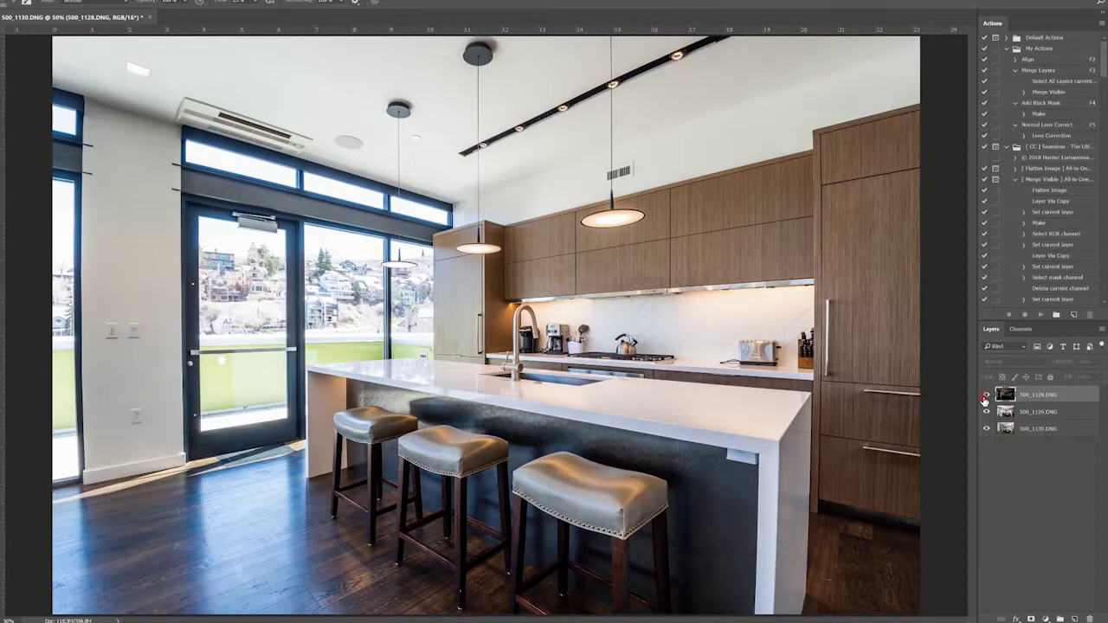
{"action": "left_click", "coordinate": [985, 396]}
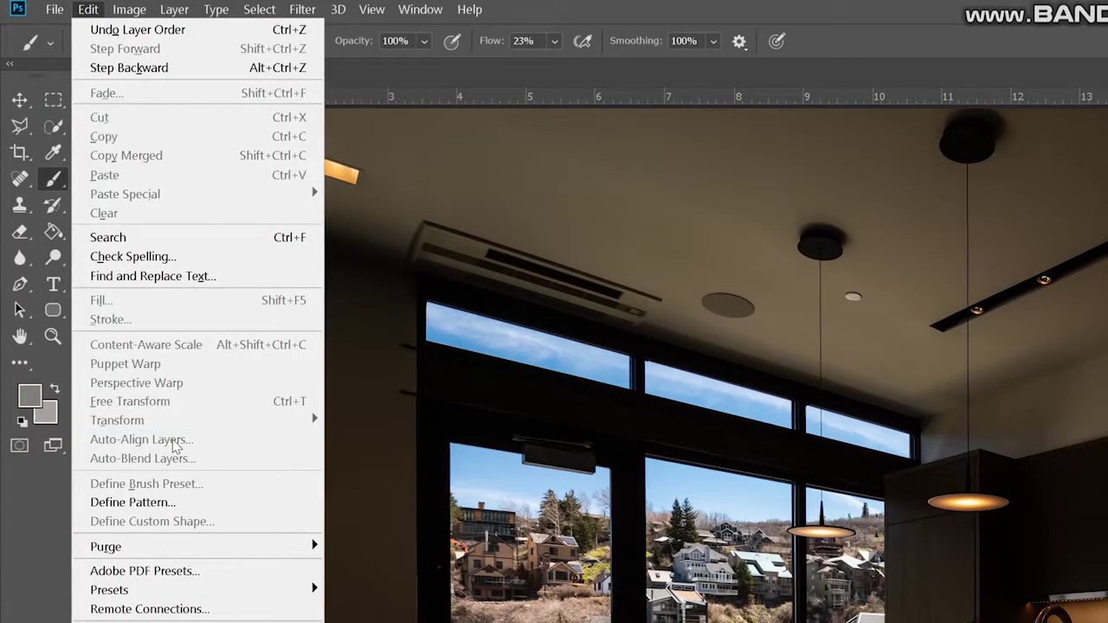
{"action": "key", "text": "Escape"}
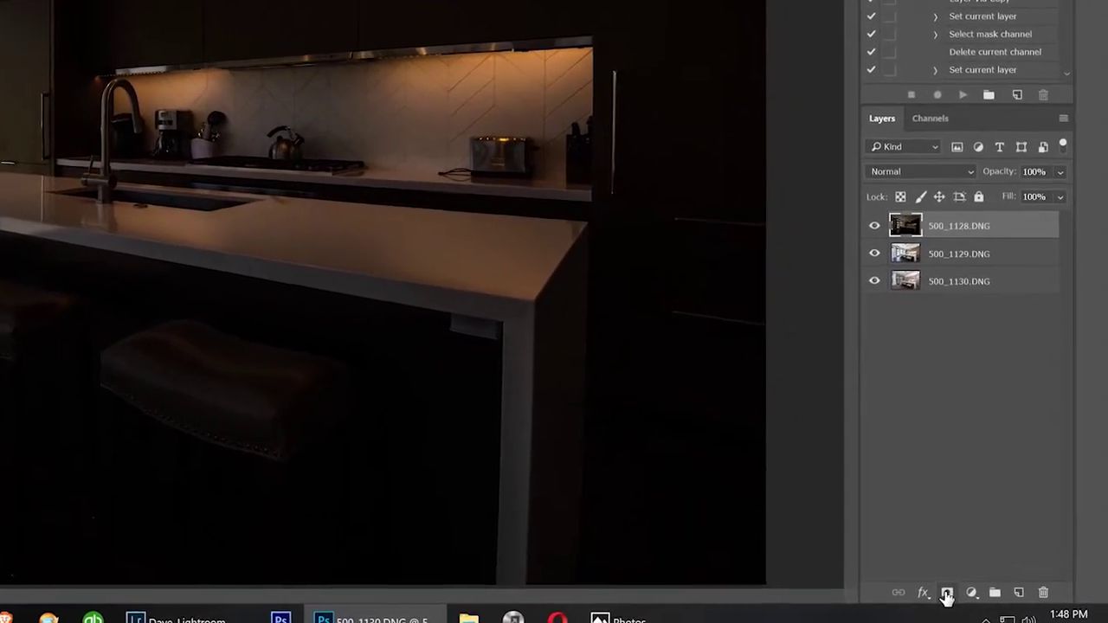
- Try out a white mask and a black mask on the 500_1128.DNG layer, undoing each one
{"action": "left_click", "coordinate": [947, 594]}
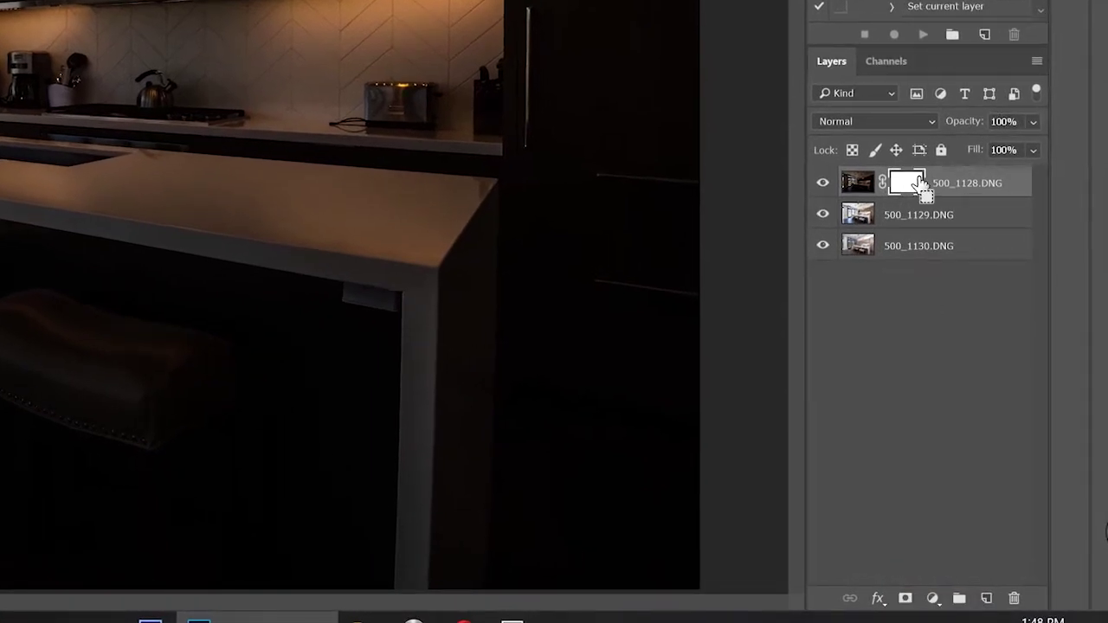
{"action": "key", "text": "ctrl+z"}
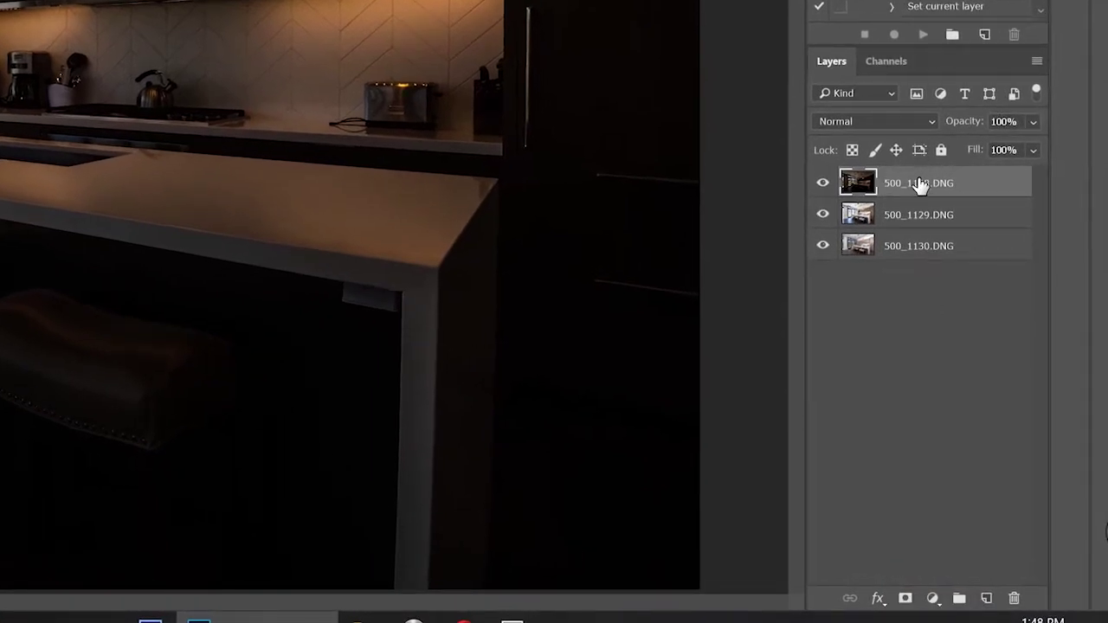
{"action": "left_click", "coordinate": [906, 599], "text": "alt"}
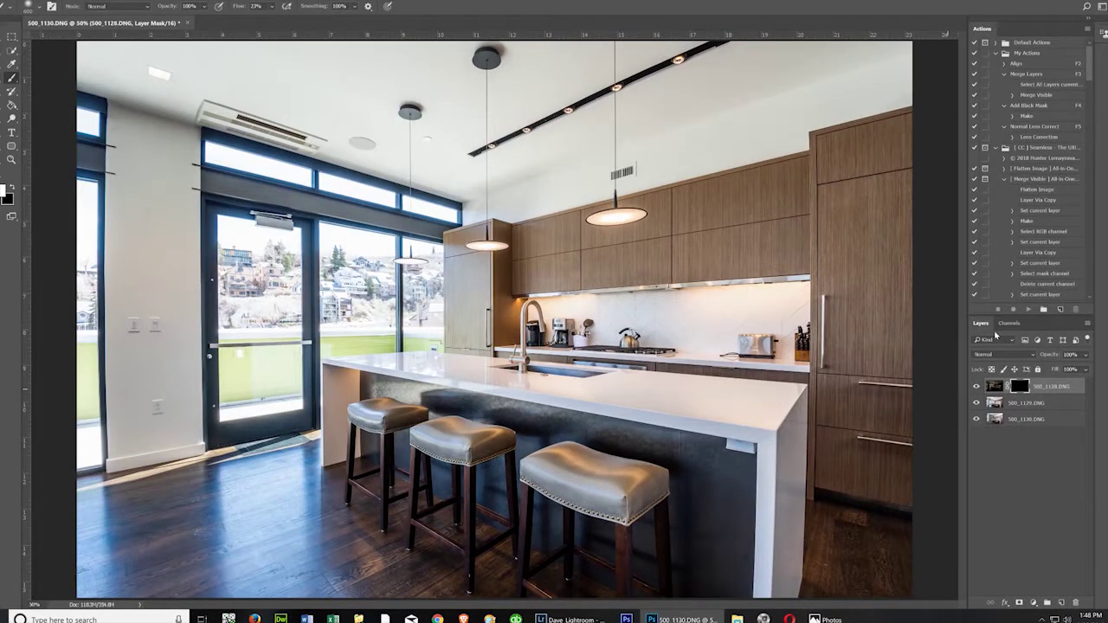
{"action": "key", "text": "ctrl+z"}
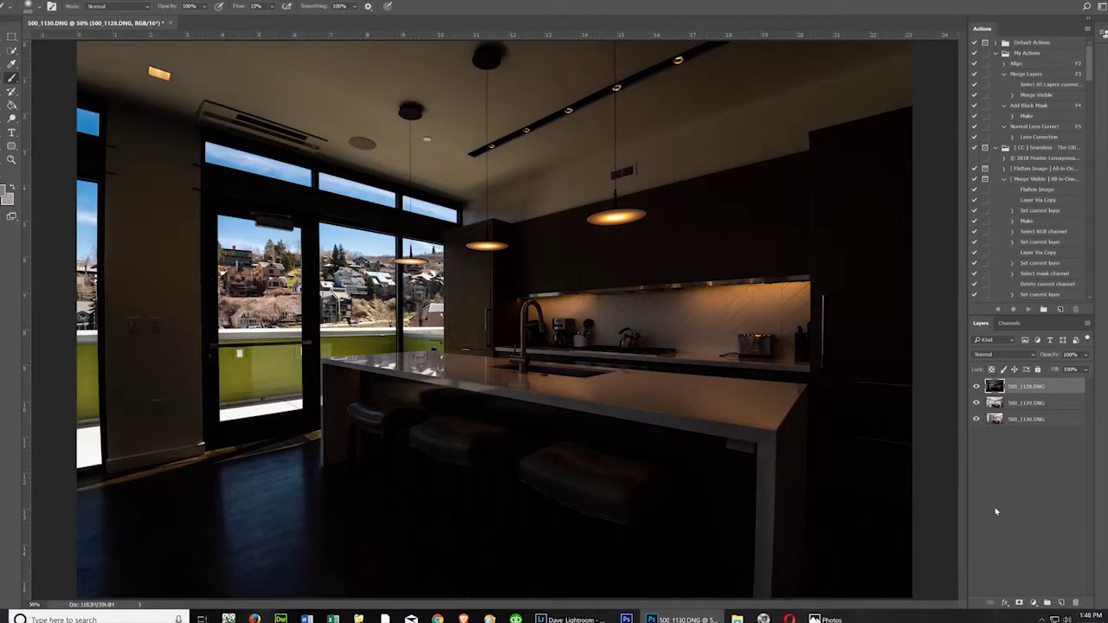
- Run the Add Black Mask action on the 500_1128.DNG layer and on the 500_1129.DNG layer
{"action": "key", "text": "F4"}
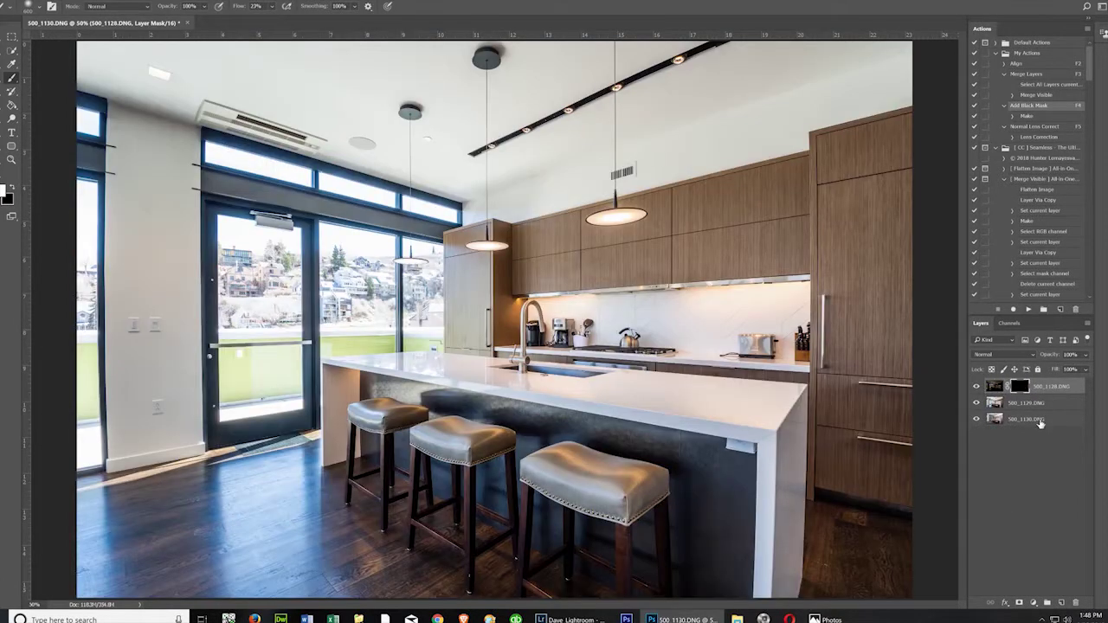
{"action": "left_click", "coordinate": [1030, 408]}
{"action": "key", "text": "F4"}
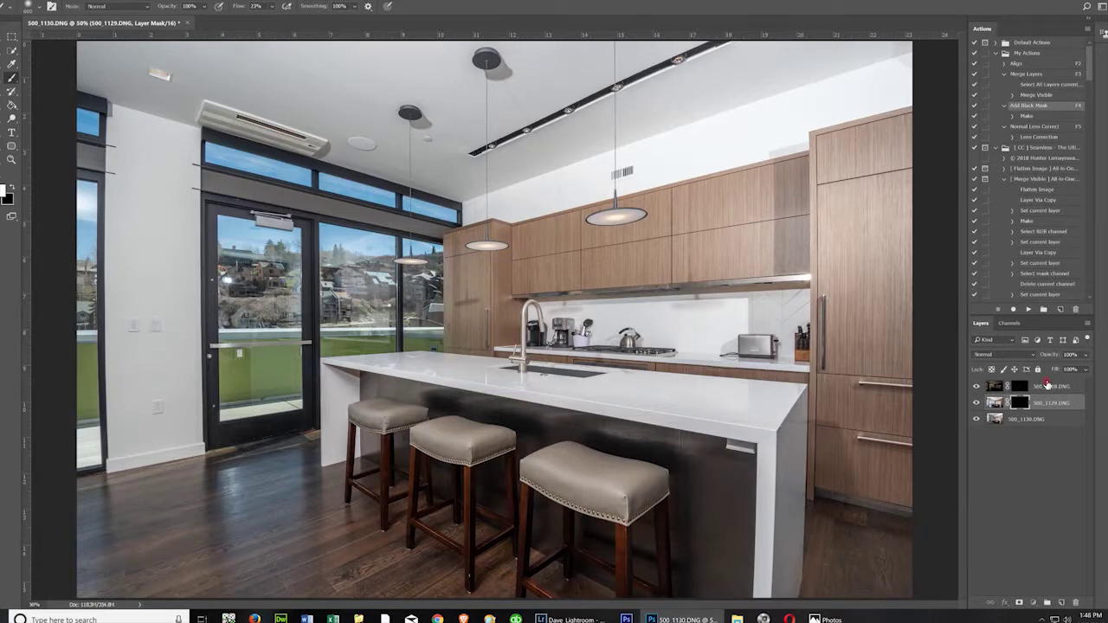
- Activate the 500_1128.DNG layer's mask and outline the small upper window pane at the photo's left edge with the Polygonal Lasso
{"action": "left_click", "coordinate": [1047, 384]}
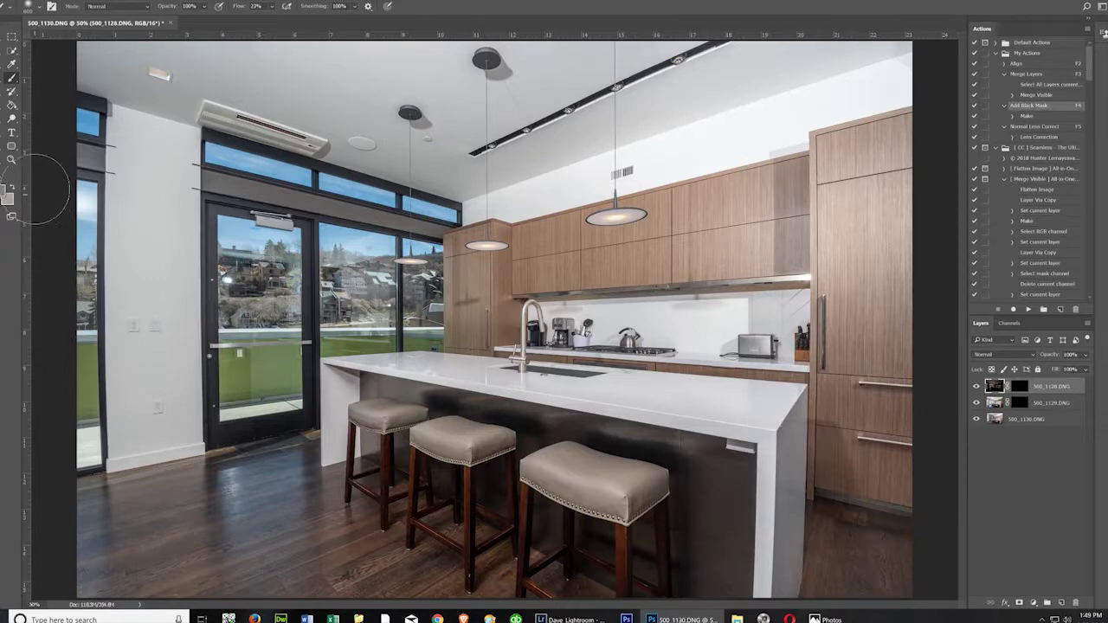
{"action": "left_click", "coordinate": [1019, 386]}
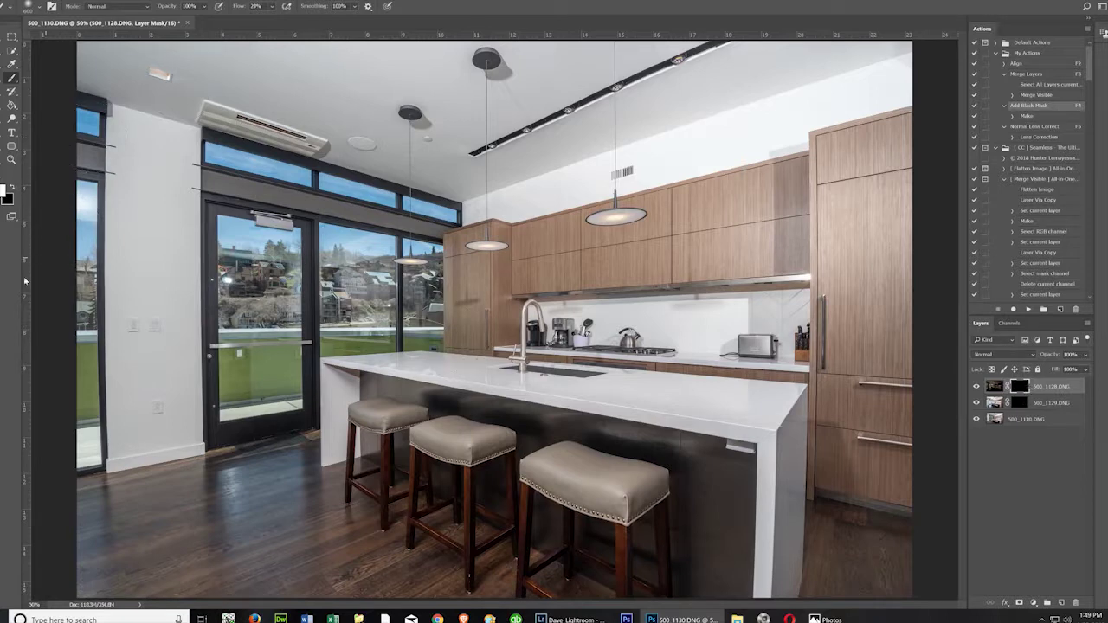
{"action": "left_click", "coordinate": [12, 159]}
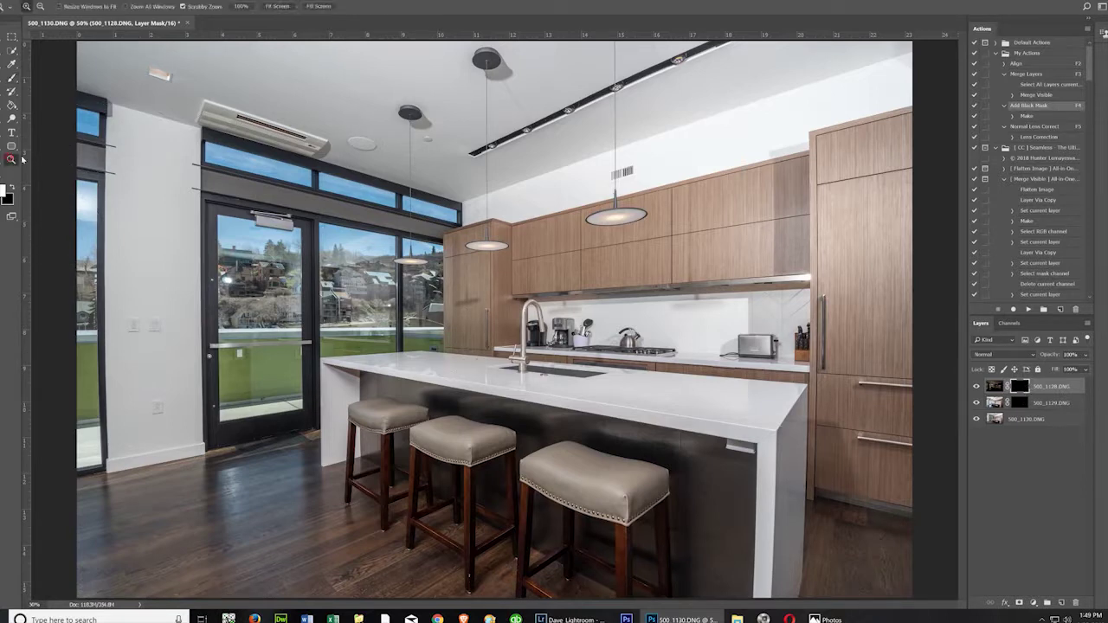
{"action": "left_click", "coordinate": [76, 114]}
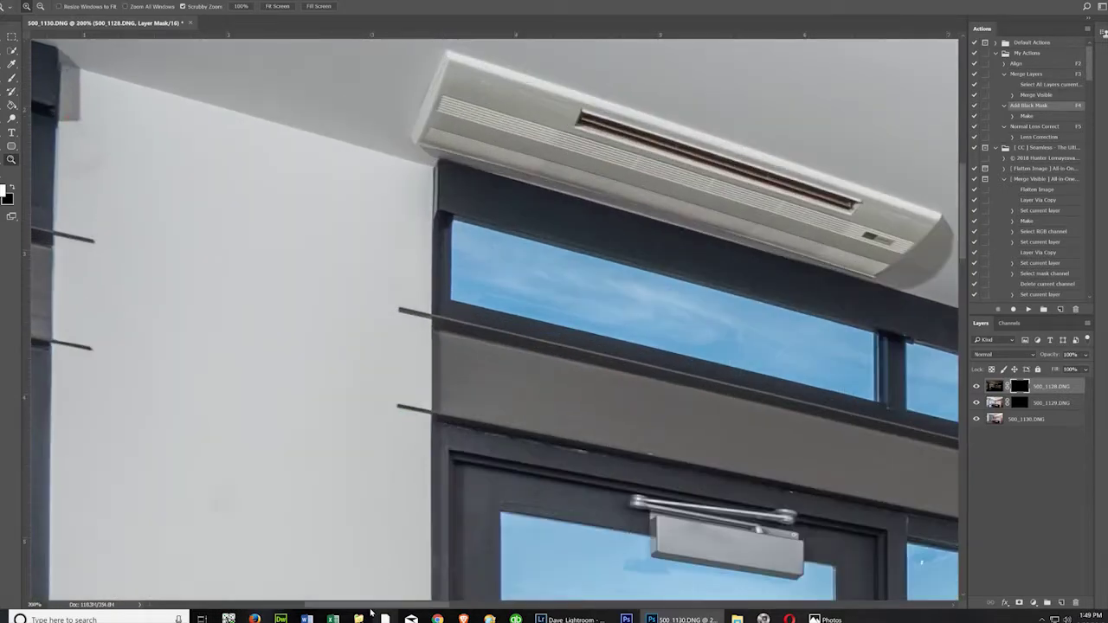
{"action": "left_click_drag", "start_coordinate": [371, 605], "coordinate": [320, 605]}
{"action": "scroll", "coordinate": [338, 318], "scroll_direction": "up", "scroll_amount": 1}
{"action": "scroll", "coordinate": [337, 318], "scroll_direction": "up", "scroll_amount": 1}
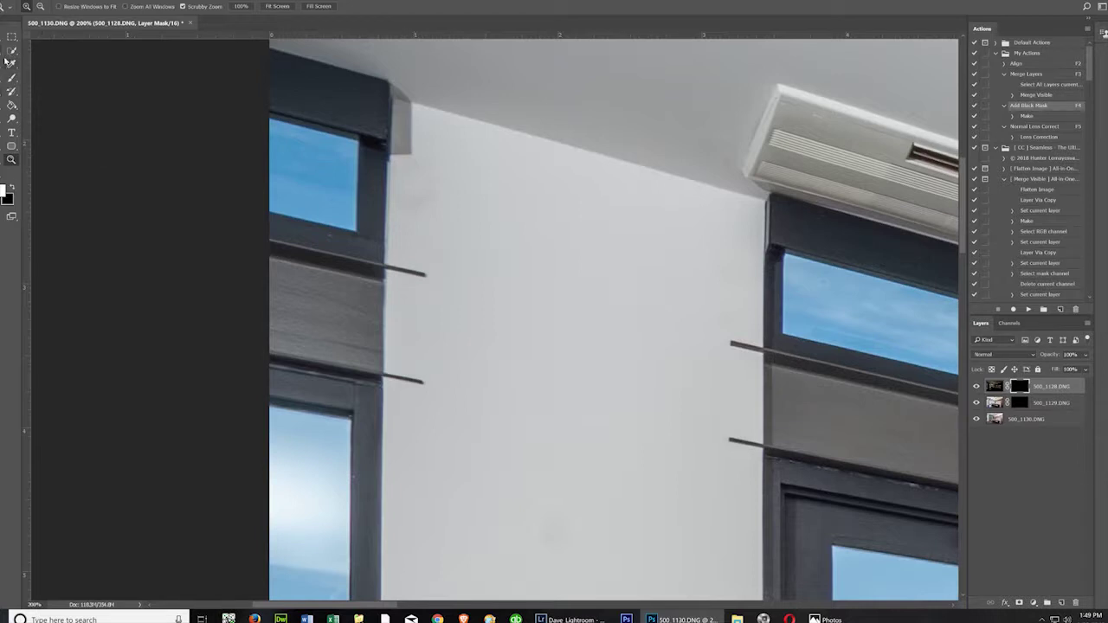
{"action": "key", "text": "l"}
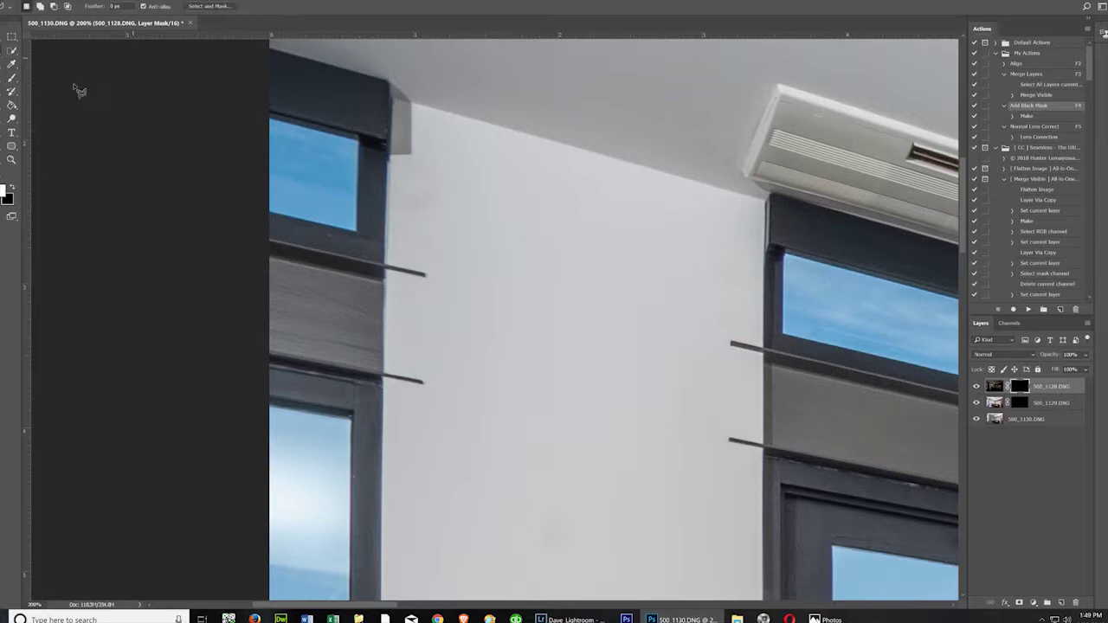
{"action": "left_click", "coordinate": [262, 116]}
{"action": "mouse_move", "coordinate": [271, 122]}
{"action": "left_mouse_down"}
{"action": "mouse_move", "coordinate": [393, 156]}
{"action": "mouse_move", "coordinate": [361, 141]}
{"action": "mouse_move", "coordinate": [357, 234]}
{"action": "mouse_move", "coordinate": [263, 213]}
{"action": "mouse_move", "coordinate": [236, 173]}
{"action": "mouse_move", "coordinate": [250, 121]}
{"action": "left_mouse_up"}
- Add the tall window pane at the photo's left edge to the selection, tracing its frame down to the sill and closing beyond the canvas
{"action": "scroll", "coordinate": [527, 363], "scroll_direction": "down", "scroll_amount": 1}
{"action": "scroll", "coordinate": [529, 364], "scroll_direction": "down", "scroll_amount": 7}
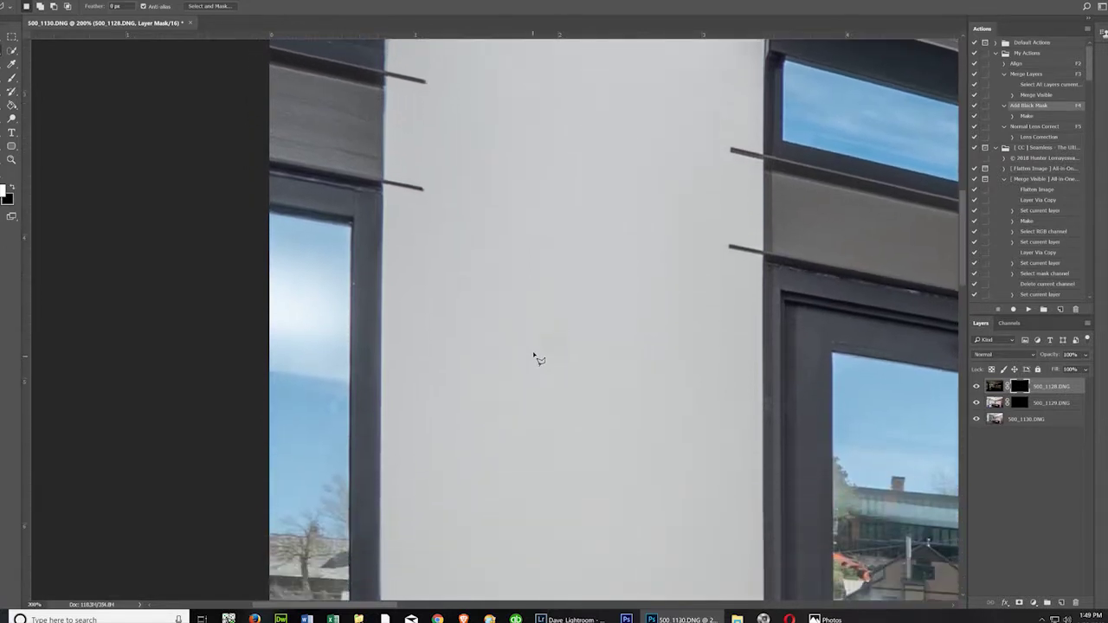
{"action": "scroll", "coordinate": [537, 355], "scroll_direction": "up", "scroll_amount": 2}
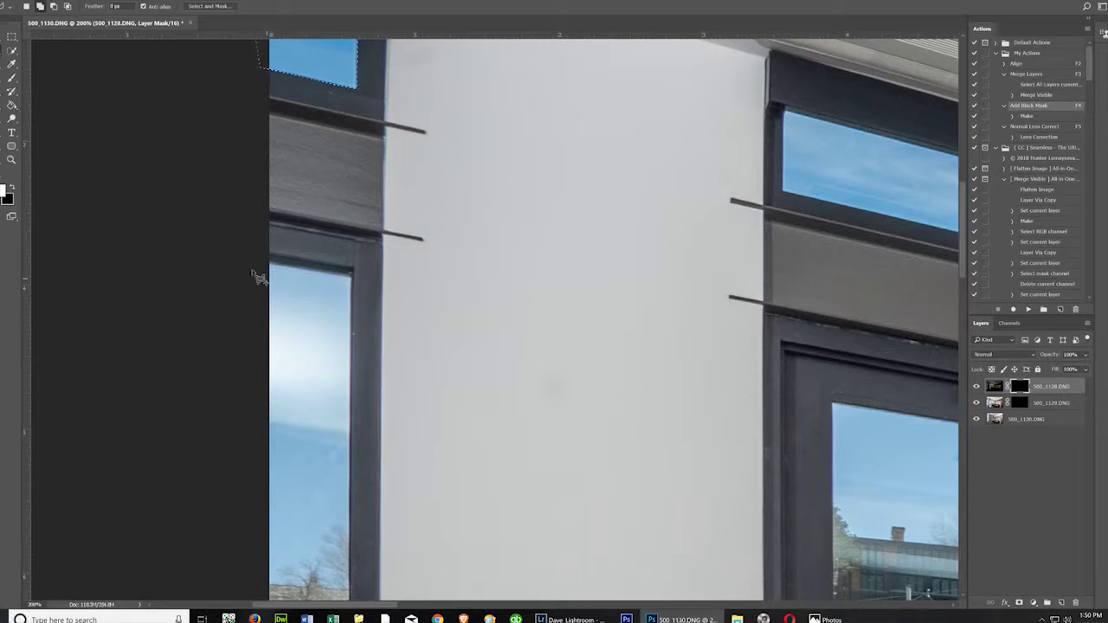
{"action": "left_click", "coordinate": [351, 277]}
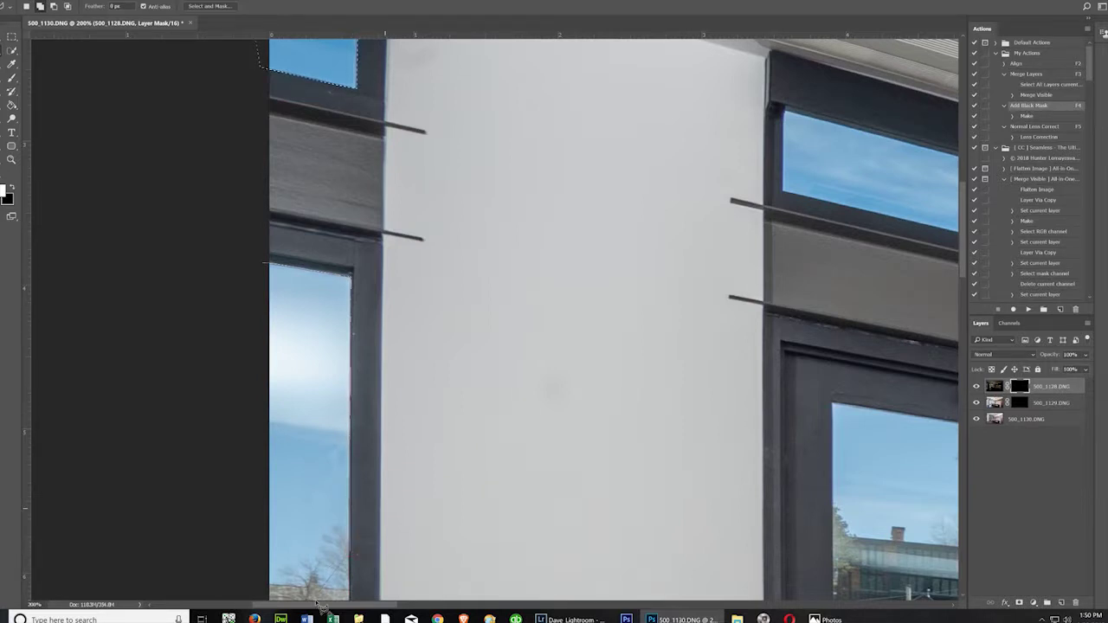
{"action": "scroll", "coordinate": [355, 554], "scroll_direction": "down", "scroll_amount": 10}
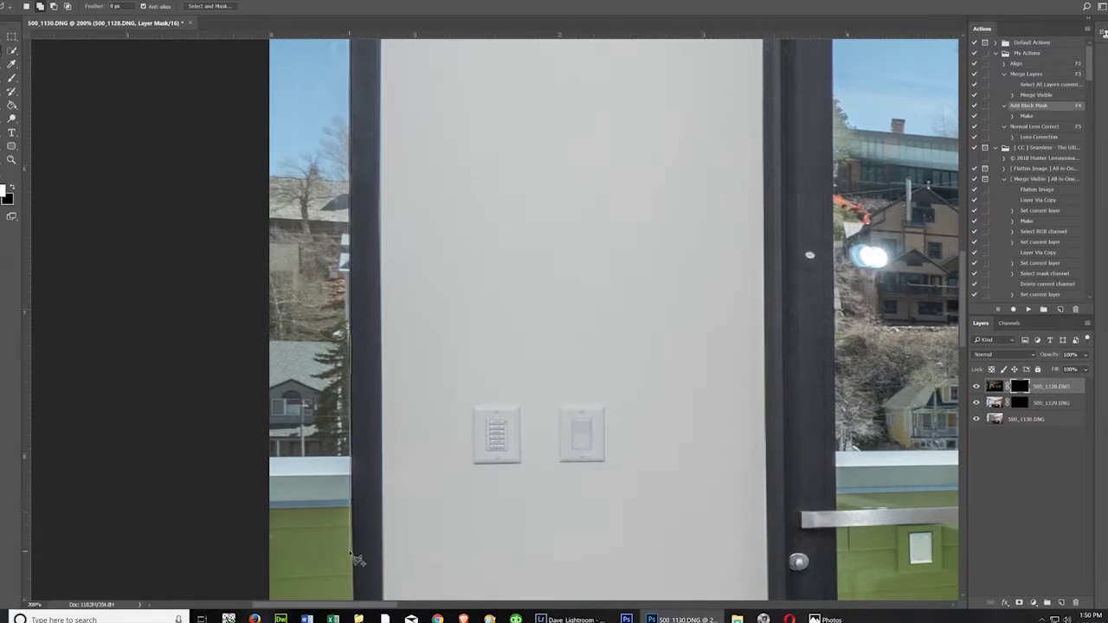
{"action": "scroll", "coordinate": [353, 552], "scroll_direction": "down", "scroll_amount": 5}
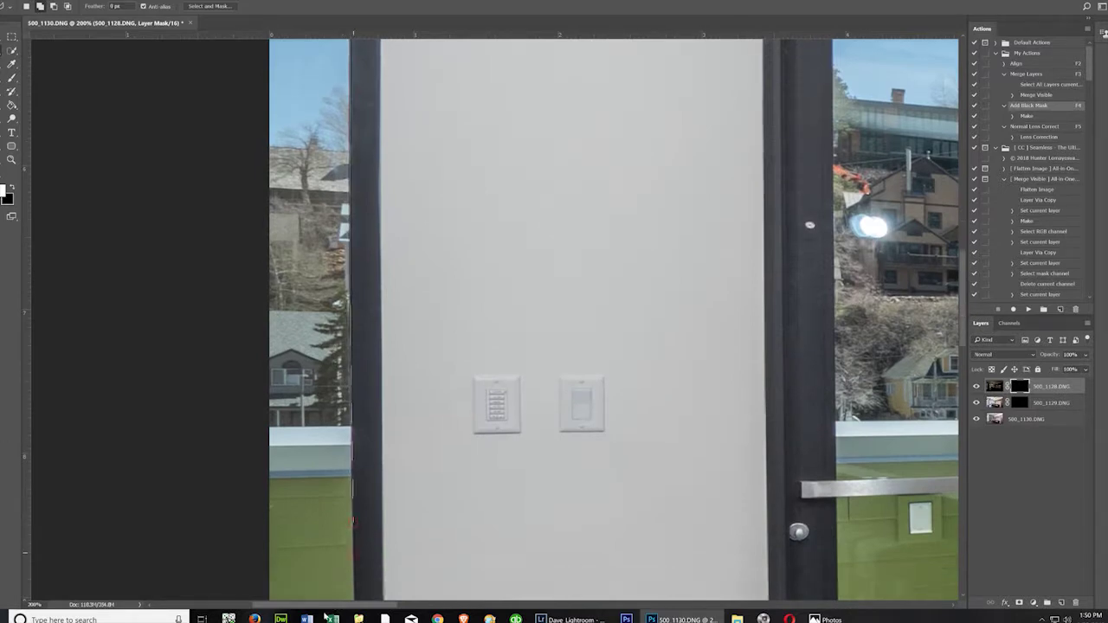
{"action": "left_click", "coordinate": [356, 326]}
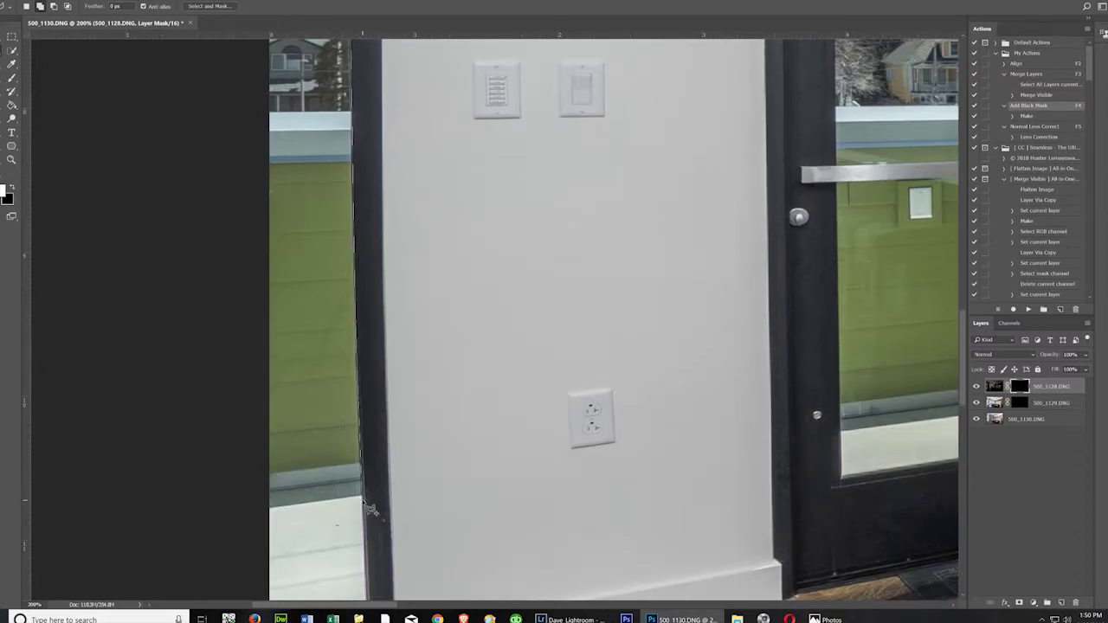
{"action": "left_click_drag", "start_coordinate": [370, 509], "coordinate": [356, 598]}
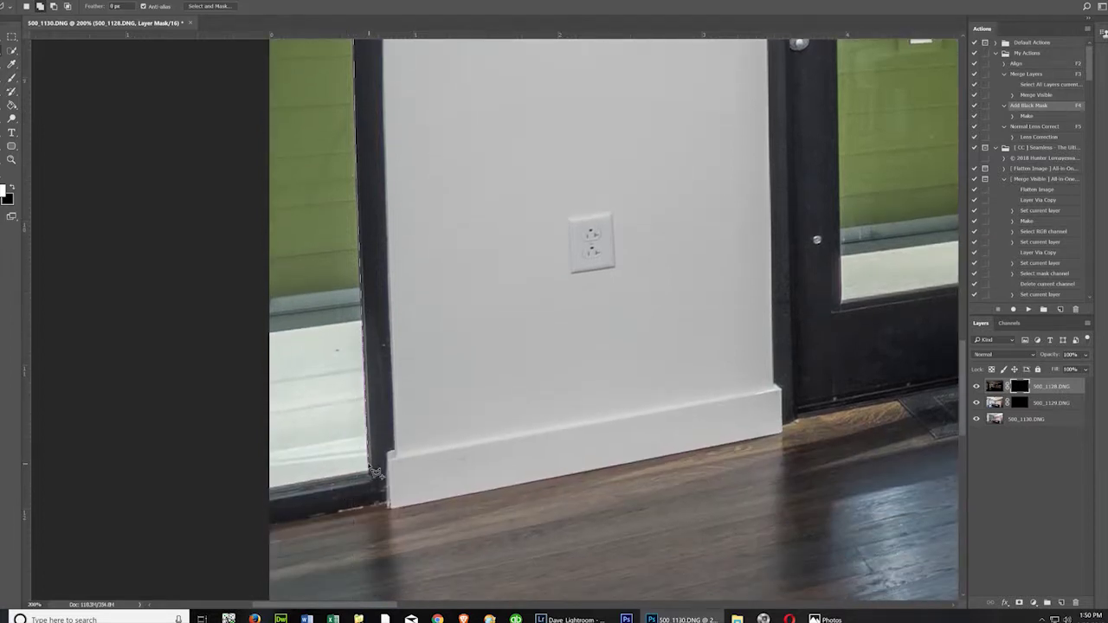
{"action": "left_click", "coordinate": [369, 474]}
{"action": "left_click", "coordinate": [250, 496]}
{"action": "left_click", "coordinate": [185, 155]}
{"action": "scroll", "coordinate": [179, 69], "scroll_direction": "up", "scroll_amount": 10}
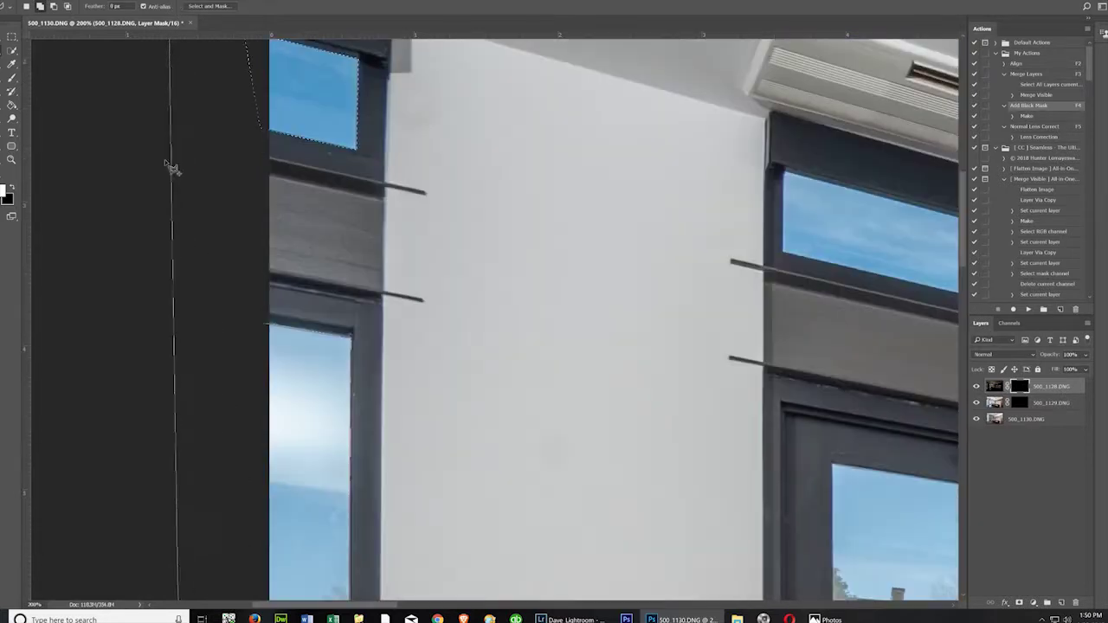
{"action": "double_click", "coordinate": [202, 345]}
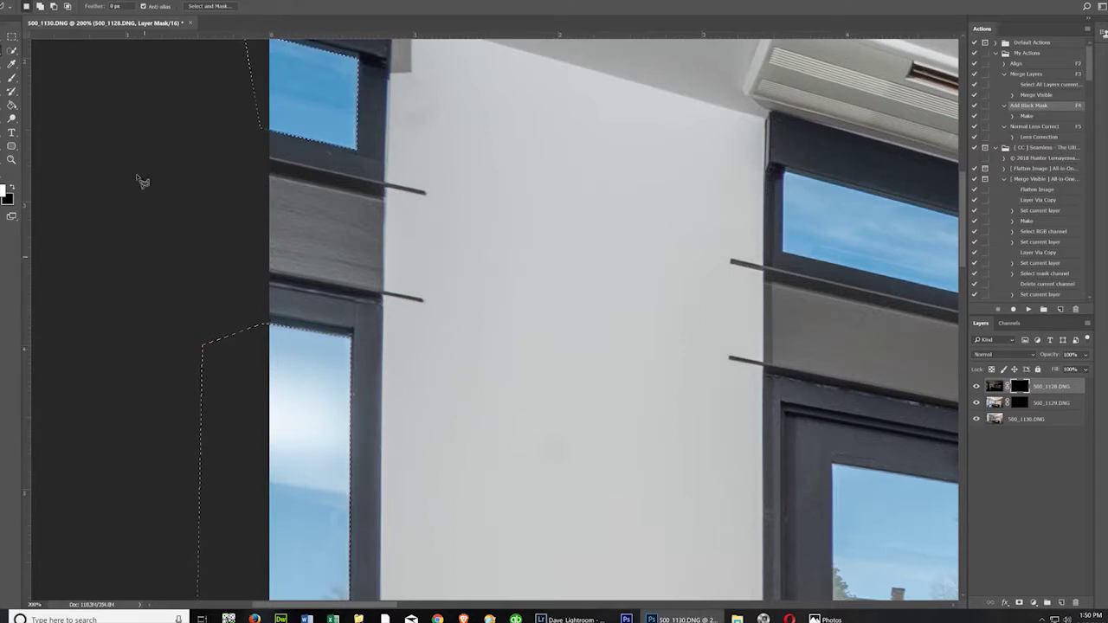
{"action": "scroll", "coordinate": [342, 445], "scroll_direction": "down", "scroll_amount": 1}
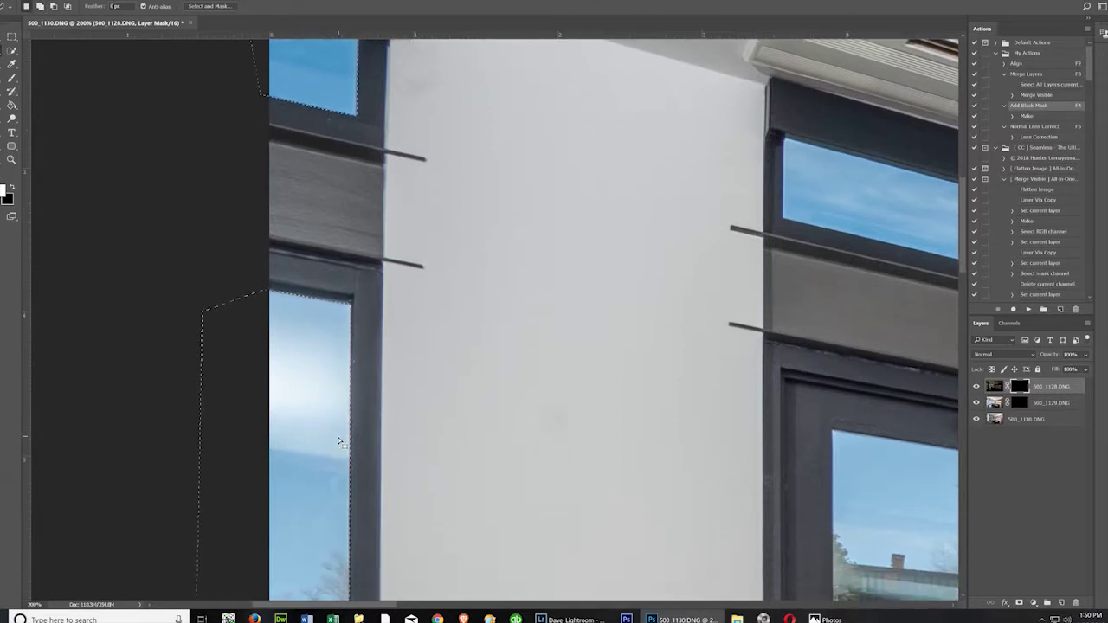
{"action": "scroll", "coordinate": [396, 486], "scroll_direction": "down", "scroll_amount": 1}
{"action": "scroll", "coordinate": [416, 465], "scroll_direction": "up", "scroll_amount": 2}
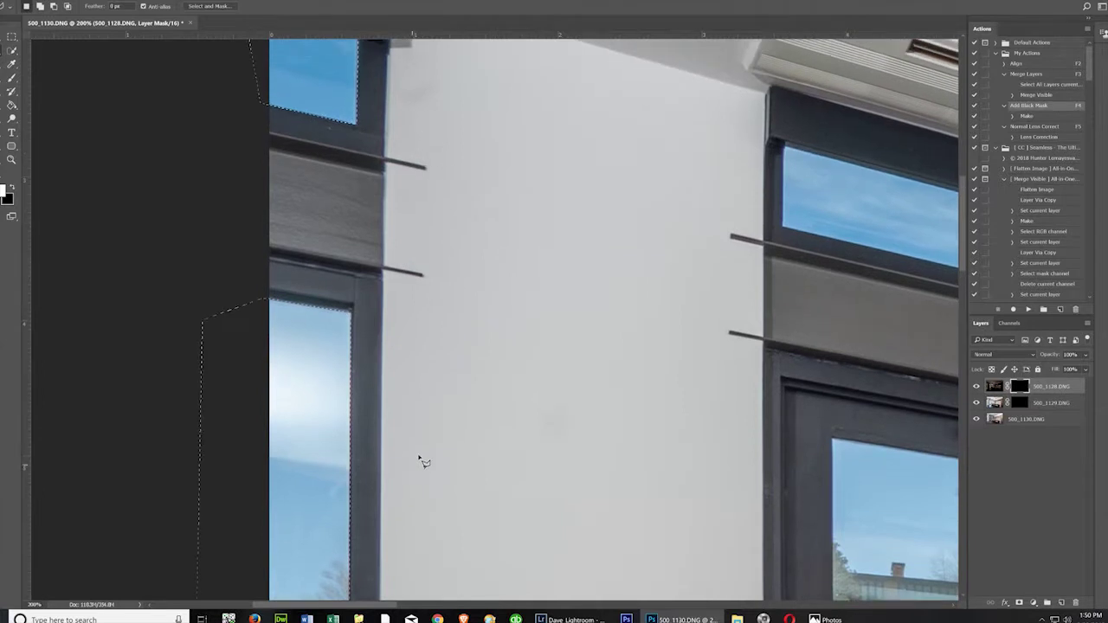
{"action": "scroll", "coordinate": [403, 383], "scroll_direction": "down", "scroll_amount": 2}
{"action": "scroll", "coordinate": [402, 416], "scroll_direction": "down", "scroll_amount": 3}
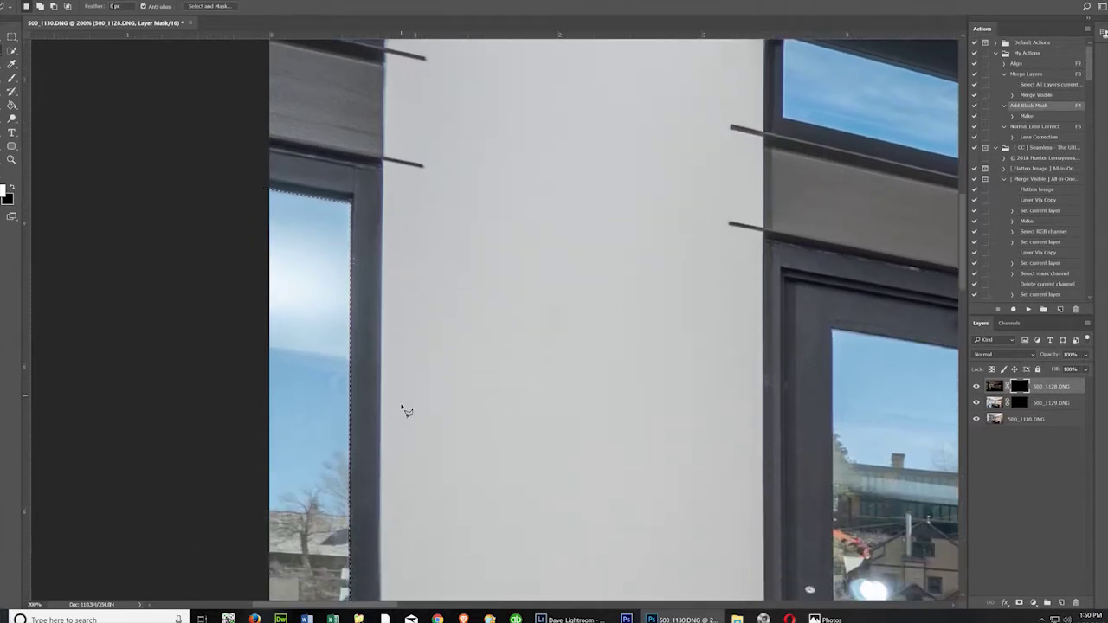
{"action": "scroll", "coordinate": [407, 433], "scroll_direction": "up", "scroll_amount": 6}
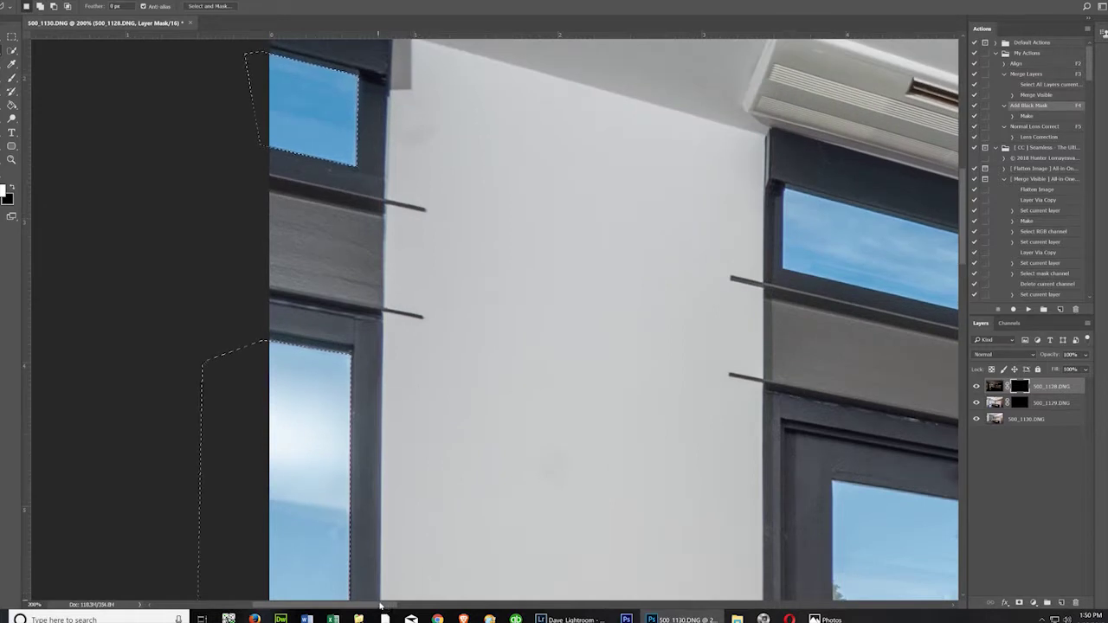
- Add the narrow upper window pane above the glass door to the selection, tracing its four corners with the Polygonal Lasso
{"action": "scroll", "coordinate": [381, 597], "scroll_direction": "right", "scroll_amount": 15}
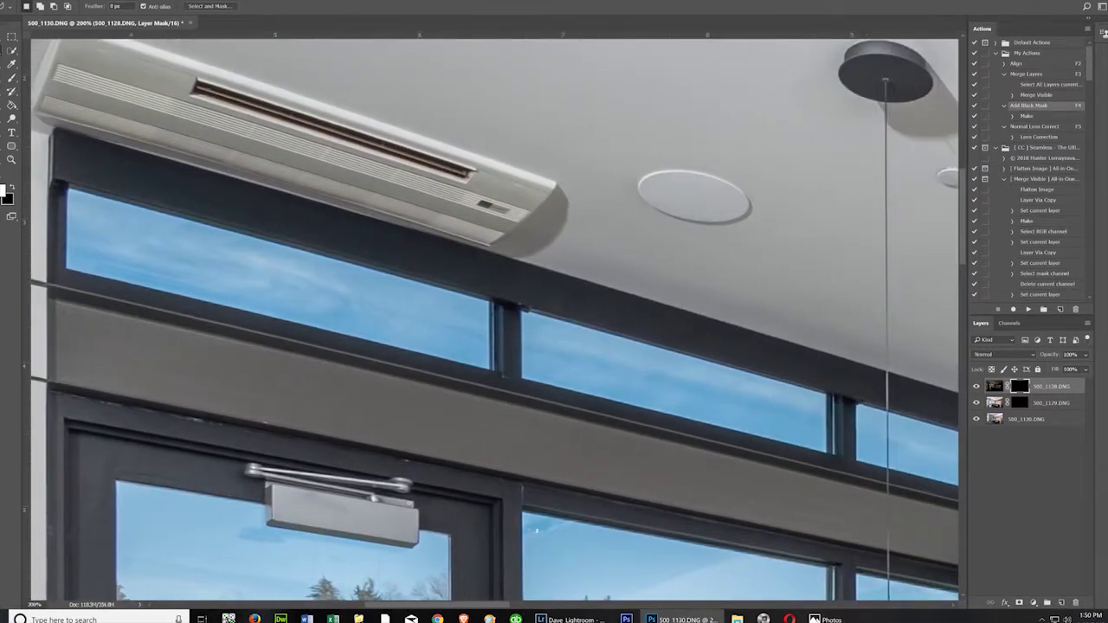
{"action": "left_click", "coordinate": [71, 192]}
{"action": "left_click", "coordinate": [492, 304]}
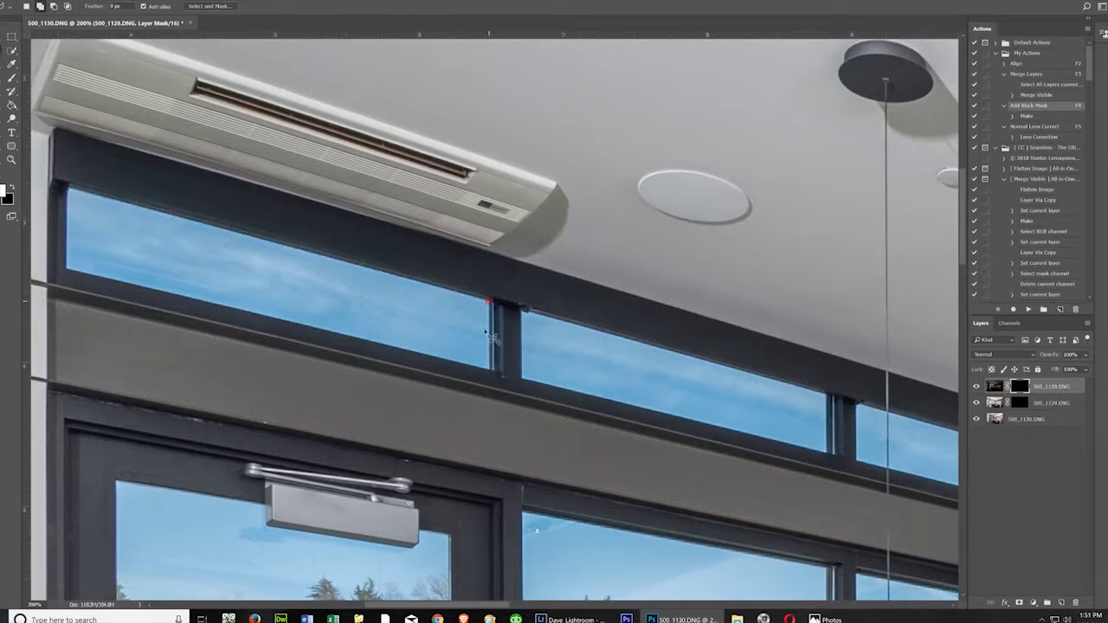
{"action": "left_click", "coordinate": [496, 381]}
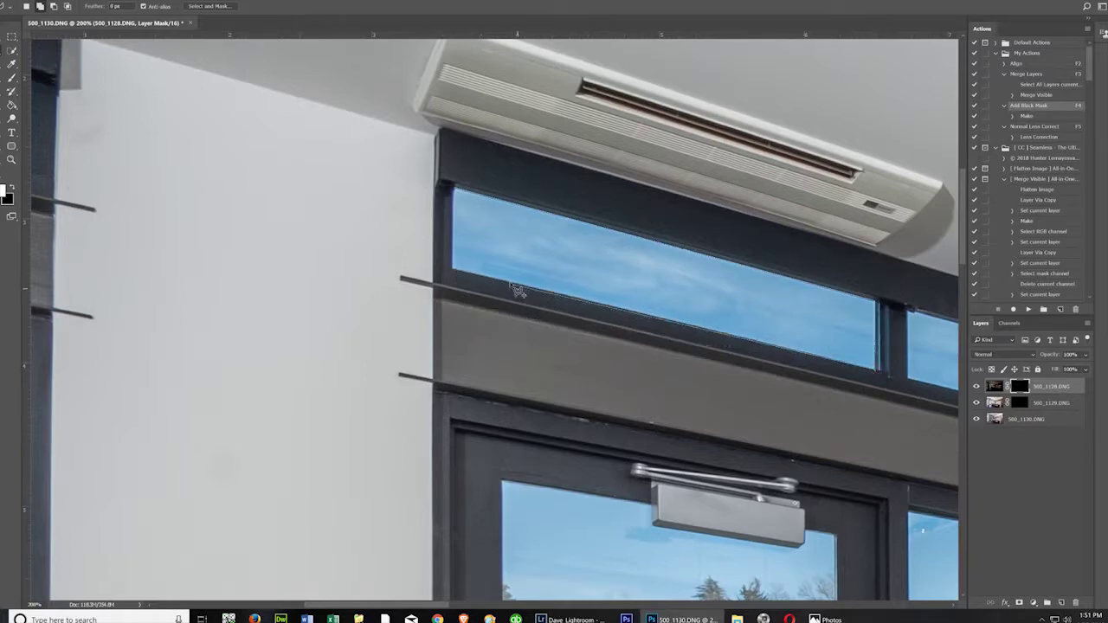
{"action": "left_click", "coordinate": [451, 269]}
{"action": "left_click", "coordinate": [454, 187]}
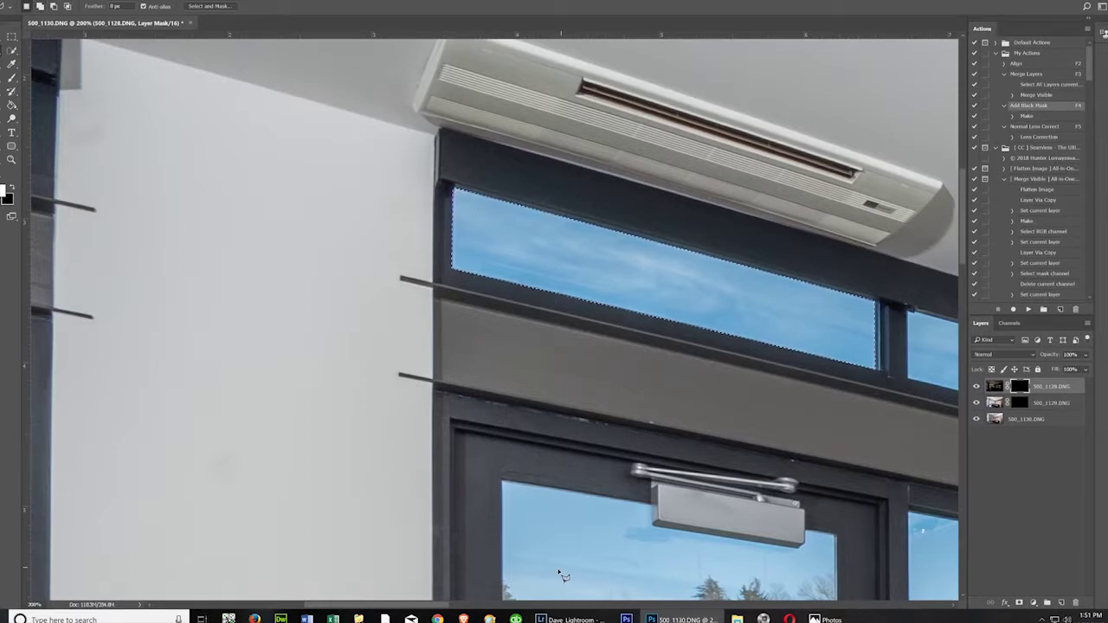
- Add the middle narrow upper pane, next to the one above the door, to the selection along its frame
{"action": "left_click_drag", "start_coordinate": [378, 605], "coordinate": [467, 604]}
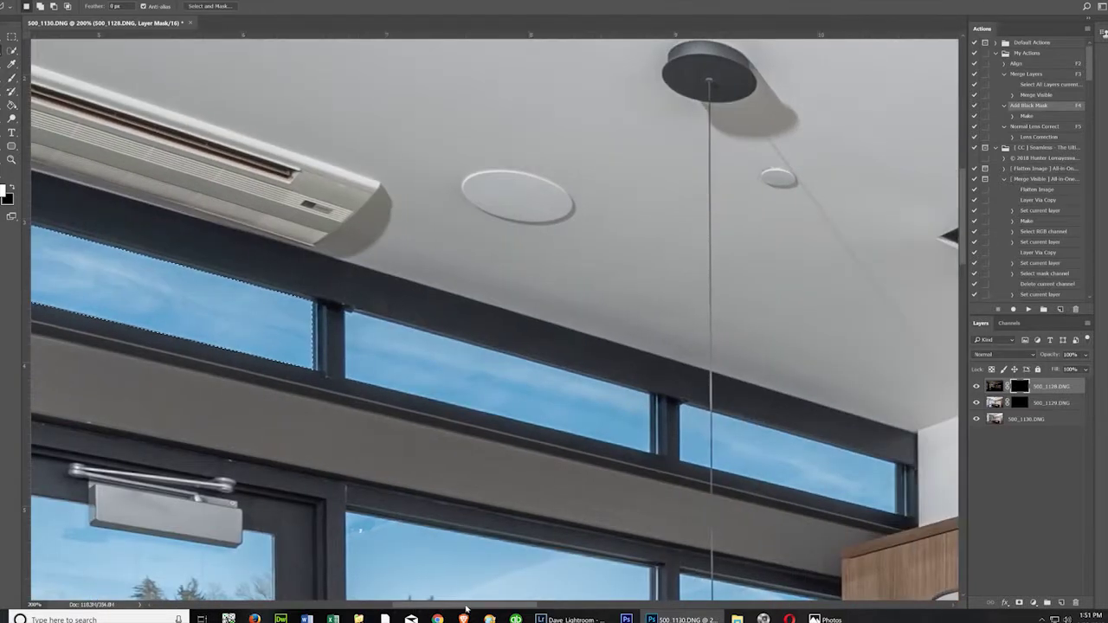
{"action": "scroll", "coordinate": [534, 388], "scroll_direction": "down", "scroll_amount": 1}
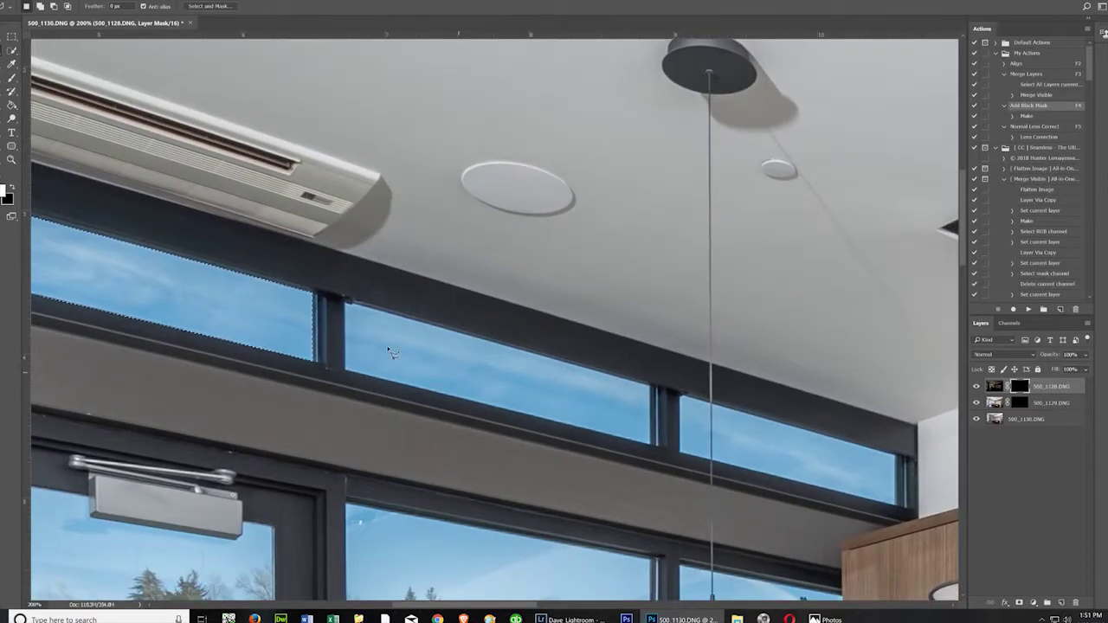
{"action": "left_click", "coordinate": [345, 303]}
{"action": "left_click", "coordinate": [652, 387]}
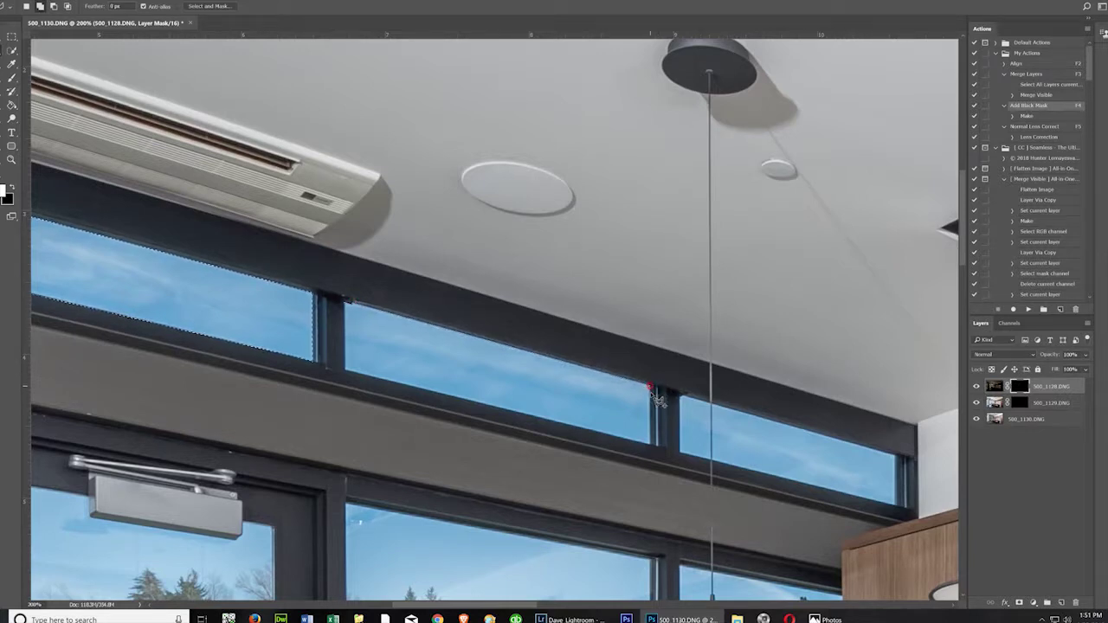
{"action": "left_click", "coordinate": [652, 444]}
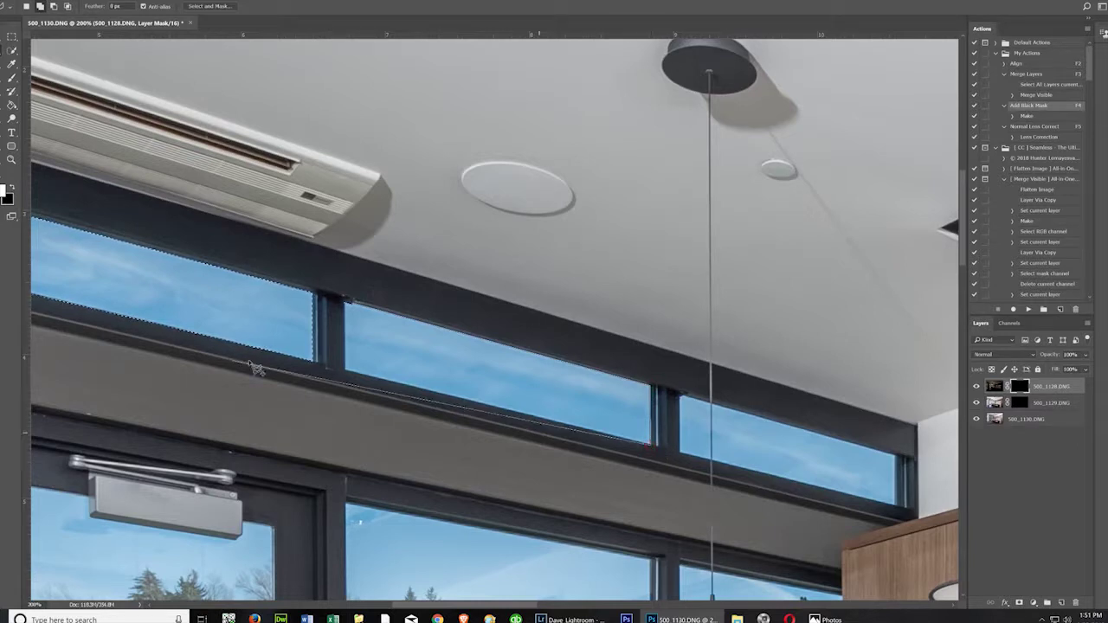
{"action": "left_click", "coordinate": [344, 372]}
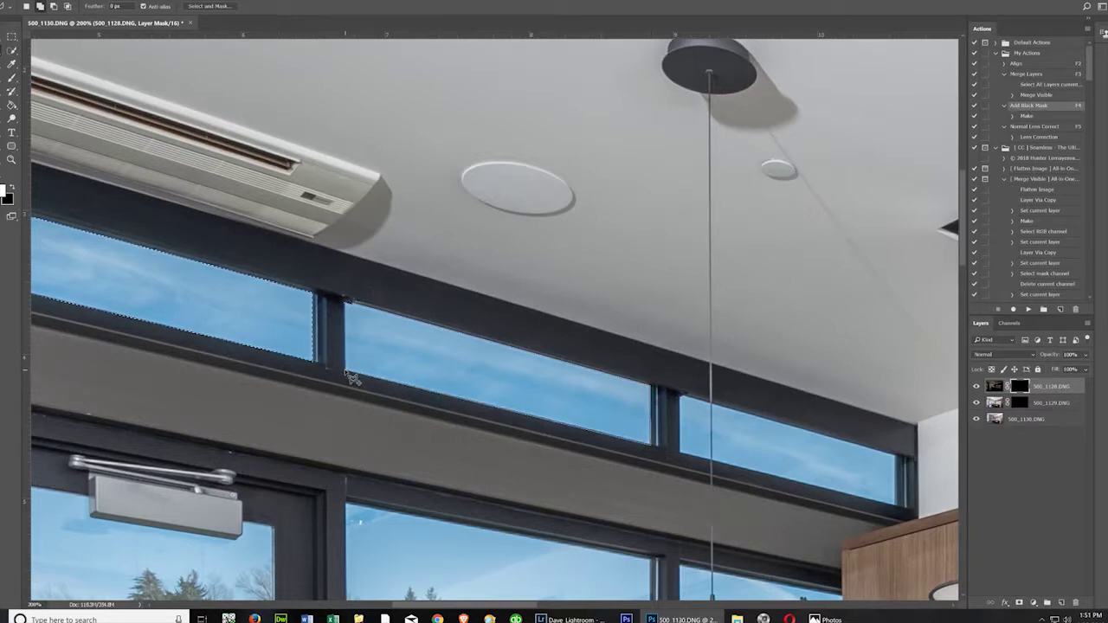
{"action": "left_click", "coordinate": [345, 304]}
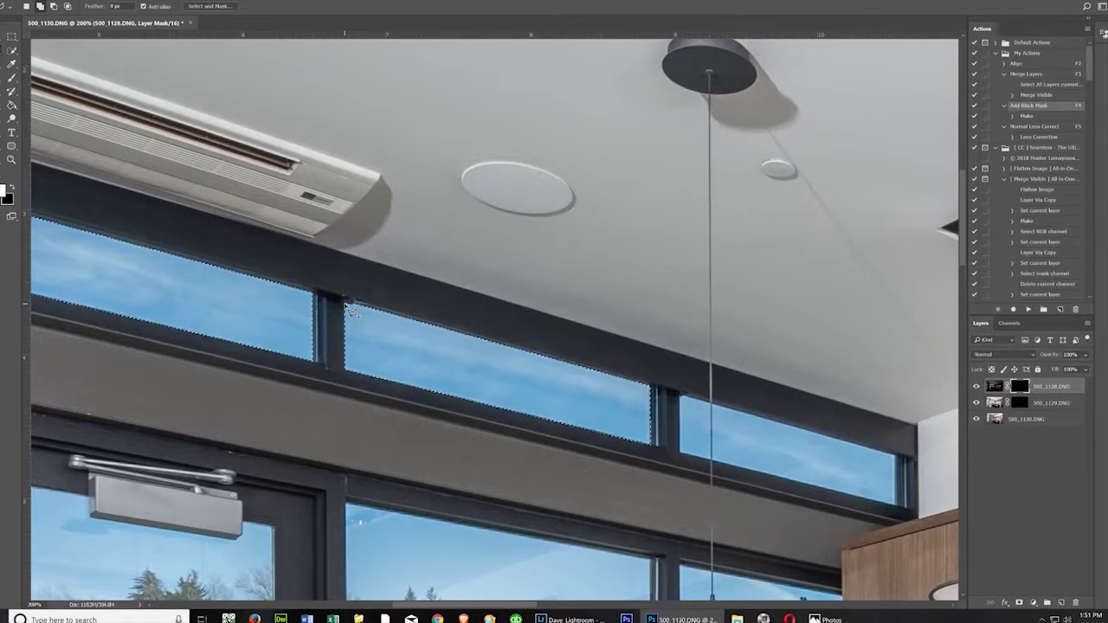
- Add the last narrow upper pane, crossed by the pendant cord near the wood cabinets, to the selection
{"action": "left_click_drag", "start_coordinate": [531, 606], "coordinate": [590, 607]}
{"action": "scroll", "coordinate": [467, 421], "scroll_direction": "down", "scroll_amount": 3}
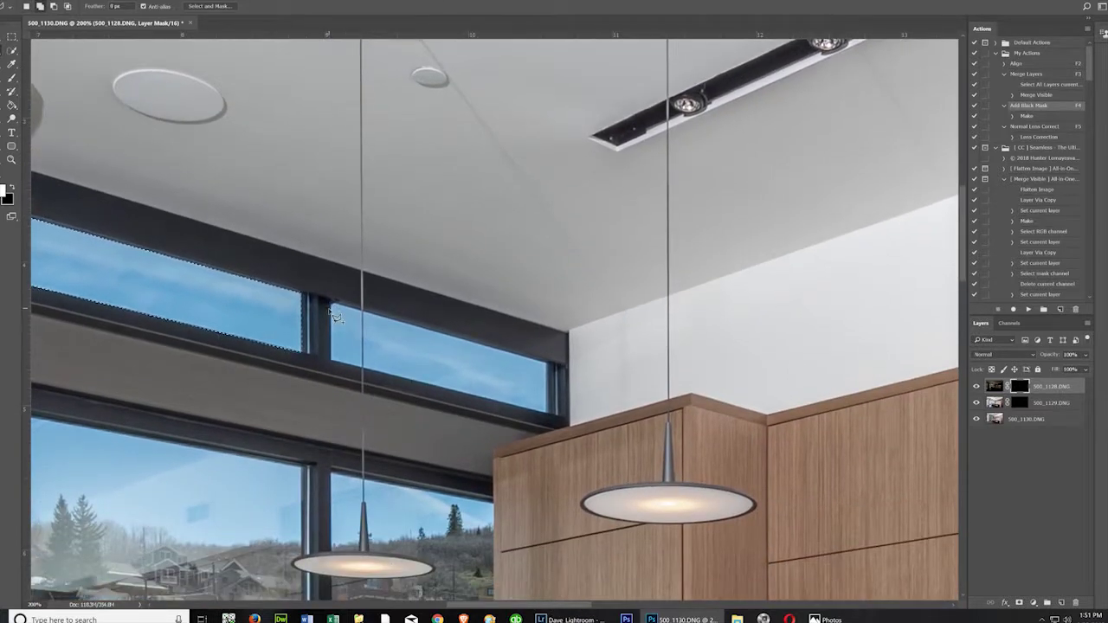
{"action": "left_click", "coordinate": [333, 303]}
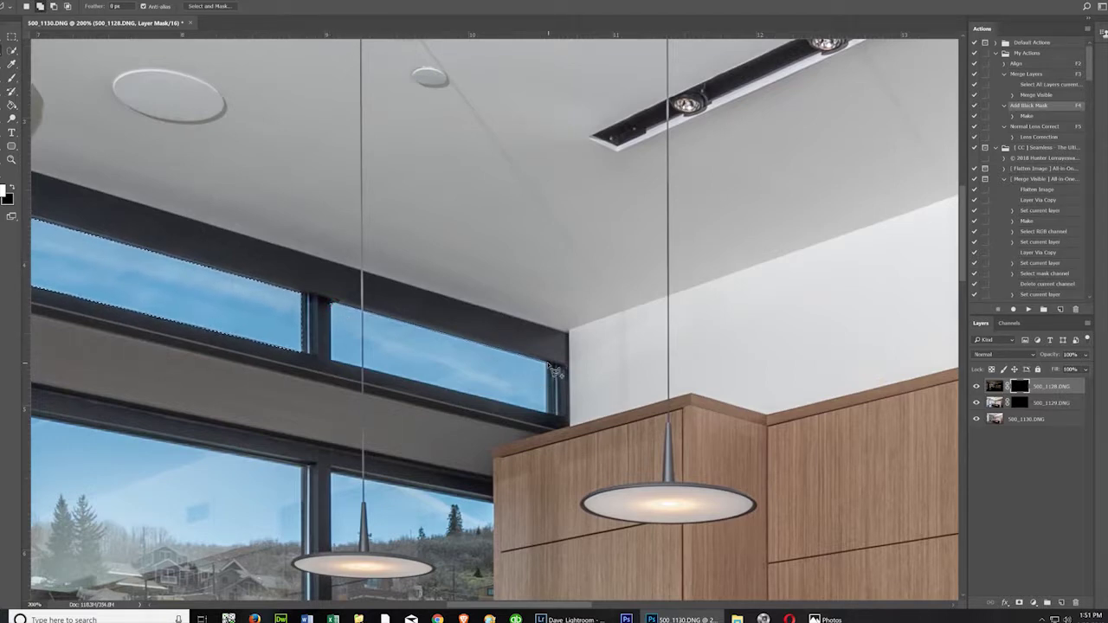
{"action": "left_click", "coordinate": [547, 414]}
{"action": "left_click", "coordinate": [331, 362]}
{"action": "left_click", "coordinate": [331, 306]}
- Start outlining the tall pane beside the wood cabinet at 400% zoom, following its top edge and the frame down to the pendant lamp
{"action": "scroll", "coordinate": [384, 460], "scroll_direction": "down", "scroll_amount": 2}
{"action": "scroll", "coordinate": [425, 472], "scroll_direction": "down", "scroll_amount": 2}
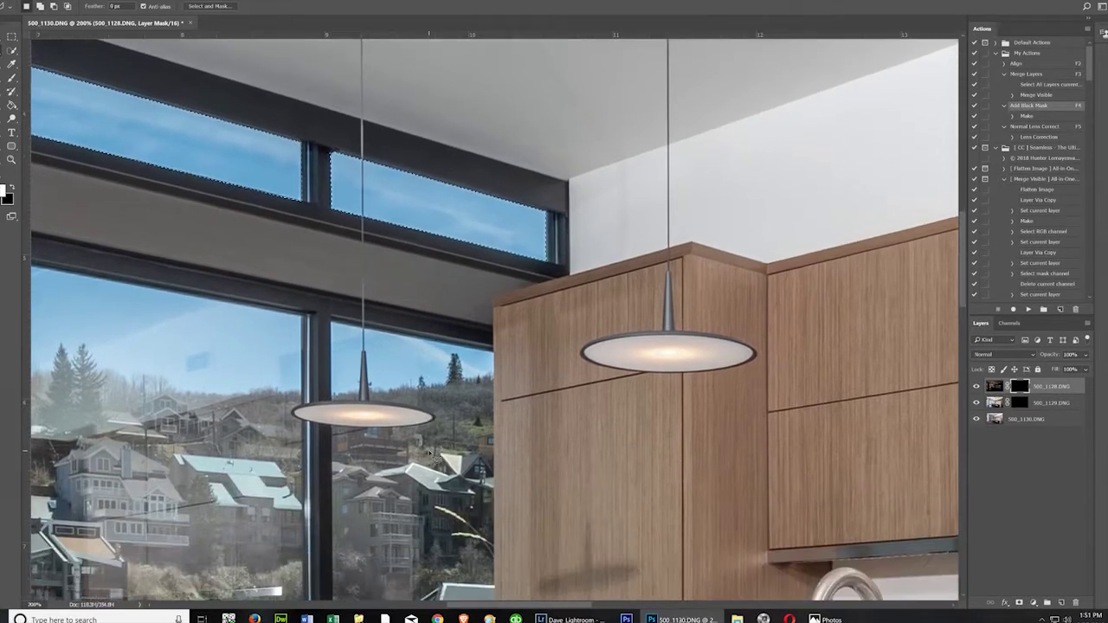
{"action": "left_click", "coordinate": [11, 159]}
{"action": "left_click", "coordinate": [442, 370]}
{"action": "left_click", "coordinate": [442, 371]}
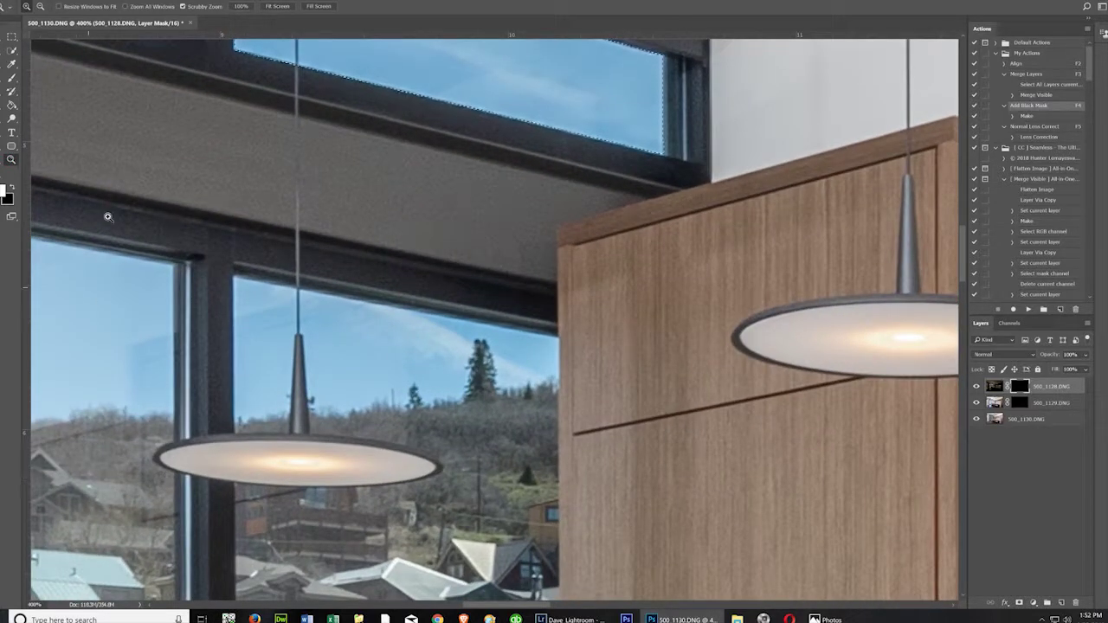
{"action": "left_click", "coordinate": [12, 50]}
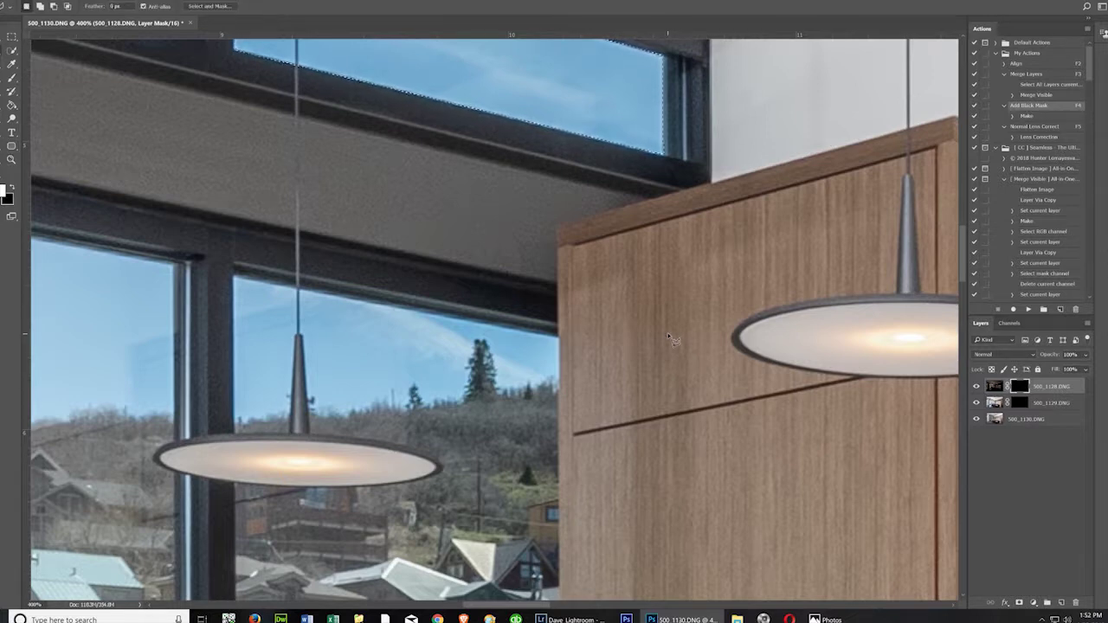
{"action": "left_click", "coordinate": [559, 339]}
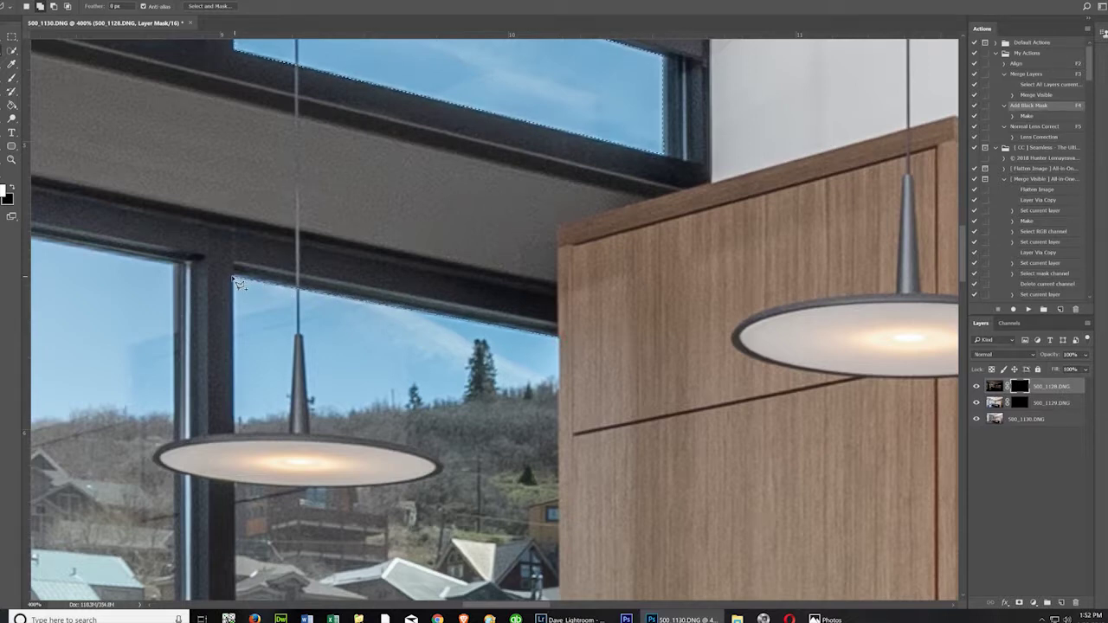
{"action": "left_click", "coordinate": [234, 432]}
- Continue the lasso outline around the pendant lamp's stem and disc so the lamp stays out of the selection, returning to the window frame
{"action": "left_click", "coordinate": [293, 434]}
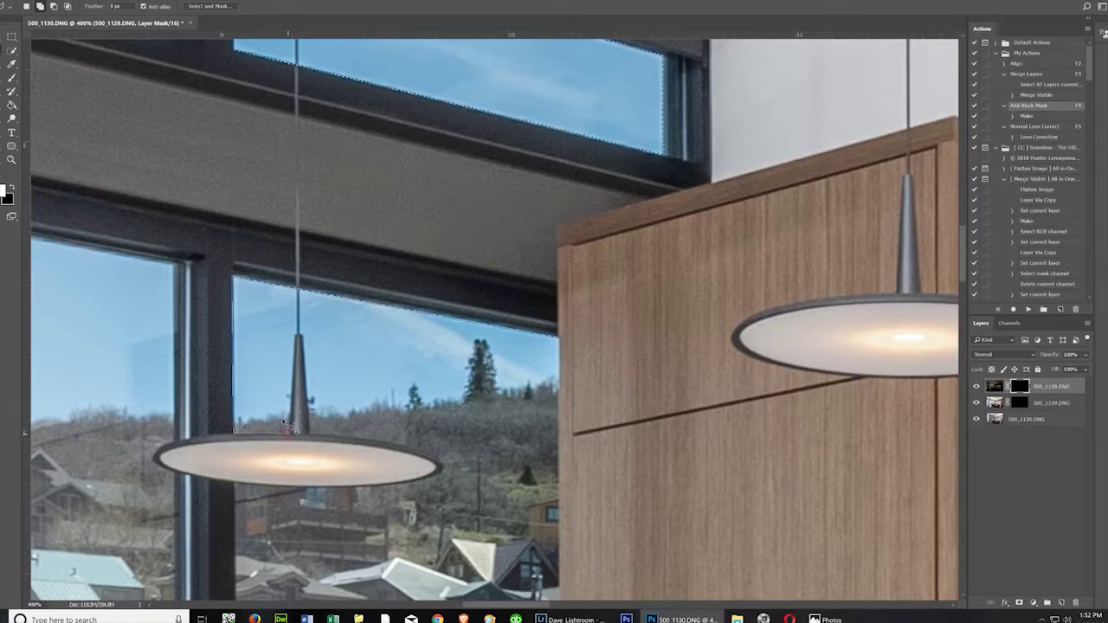
{"action": "left_click", "coordinate": [297, 337]}
{"action": "left_click", "coordinate": [303, 336]}
{"action": "left_click", "coordinate": [375, 439]}
{"action": "left_click", "coordinate": [404, 448]}
{"action": "left_click", "coordinate": [440, 468]}
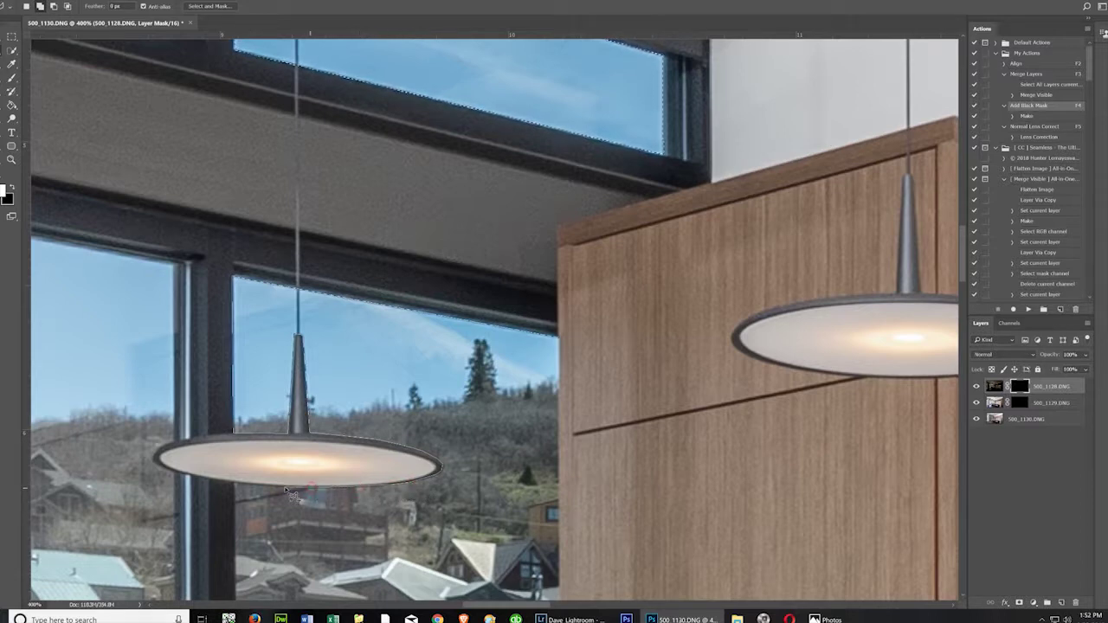
{"action": "left_click", "coordinate": [233, 484]}
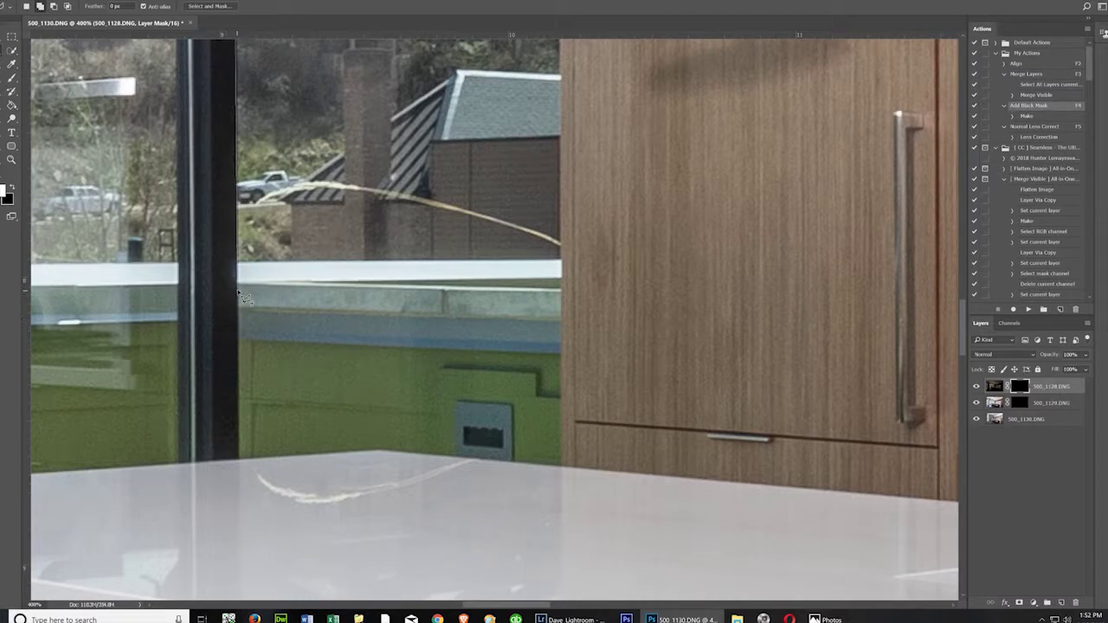
- Finish the tall pane's selection down the frame, along the white countertop and up the wood cabinet's edge
{"action": "left_click", "coordinate": [238, 458]}
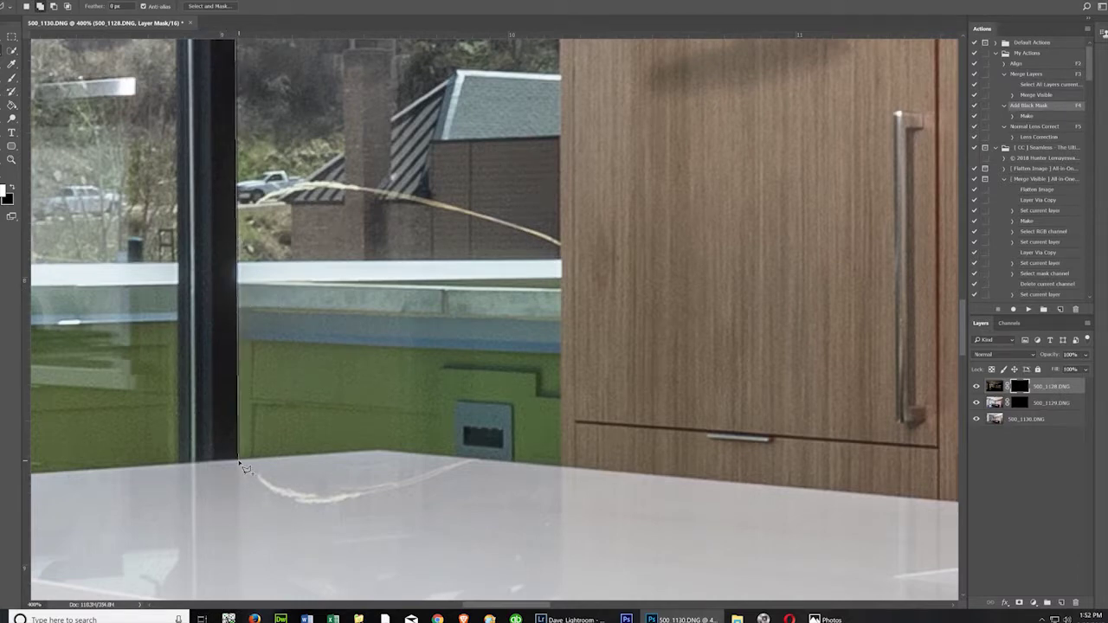
{"action": "left_click", "coordinate": [376, 451]}
{"action": "left_click", "coordinate": [559, 467]}
{"action": "scroll", "coordinate": [571, 86], "scroll_direction": "up", "scroll_amount": 5}
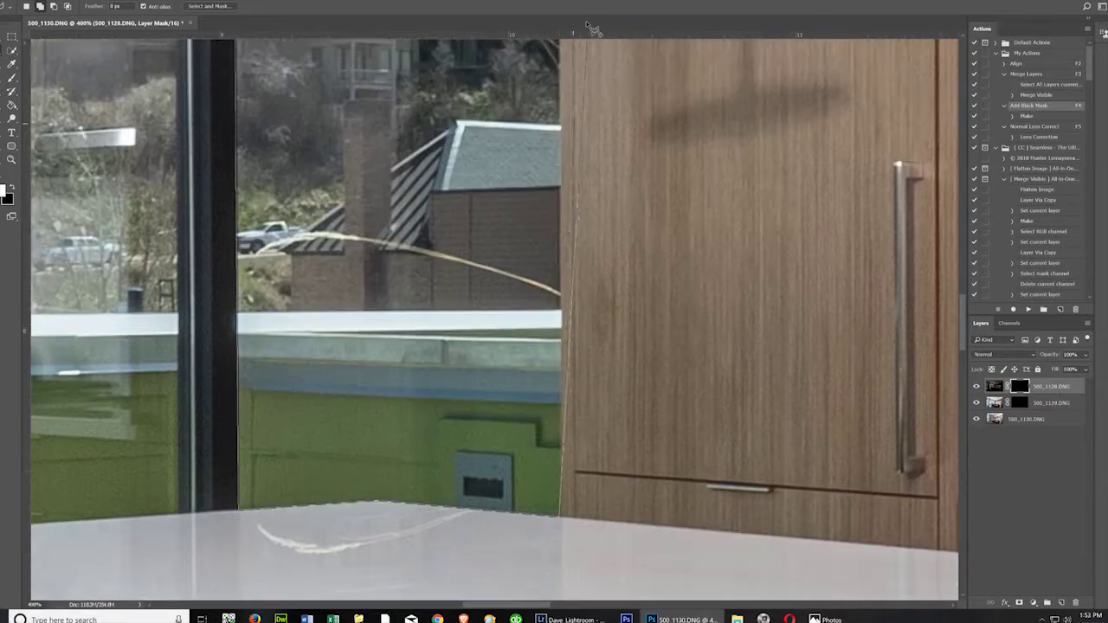
{"action": "left_click", "coordinate": [559, 186]}
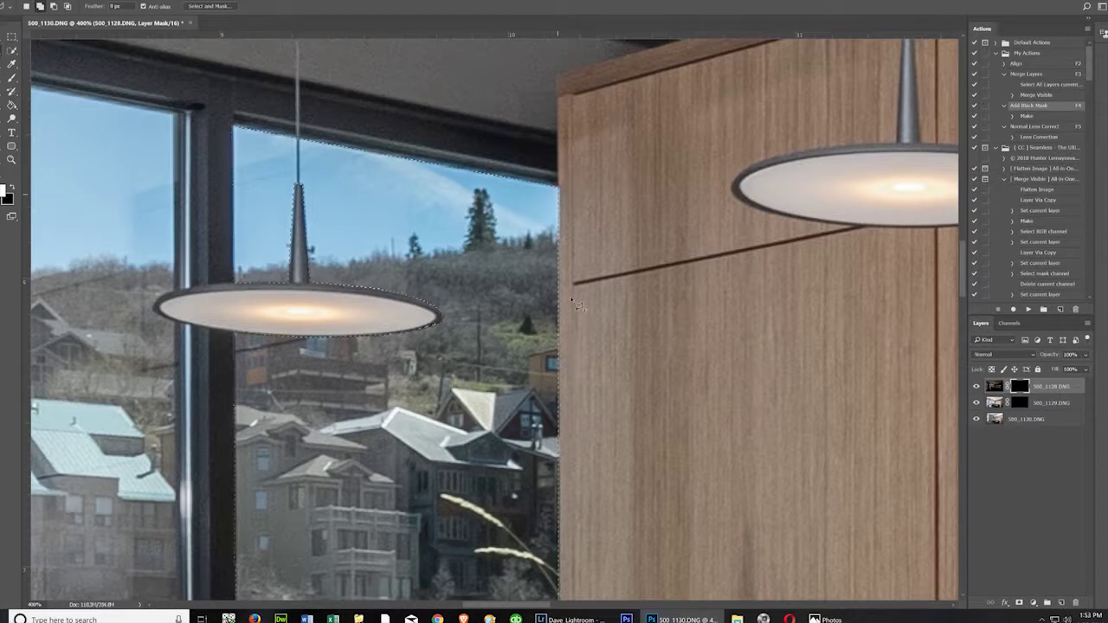
- Add the large pane between the door and the pendant window to the selection, tracing its frame and the white countertop's edge
{"action": "left_click_drag", "start_coordinate": [514, 606], "coordinate": [460, 606]}
{"action": "scroll", "coordinate": [479, 502], "scroll_direction": "up", "scroll_amount": 2}
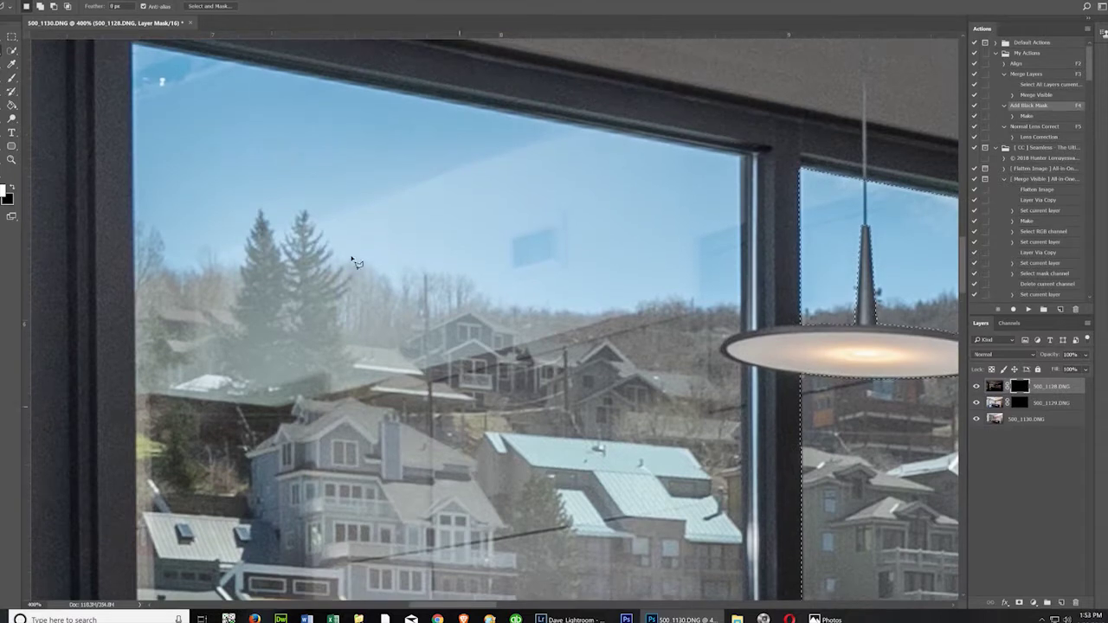
{"action": "left_click", "coordinate": [135, 46]}
{"action": "left_click", "coordinate": [743, 157]}
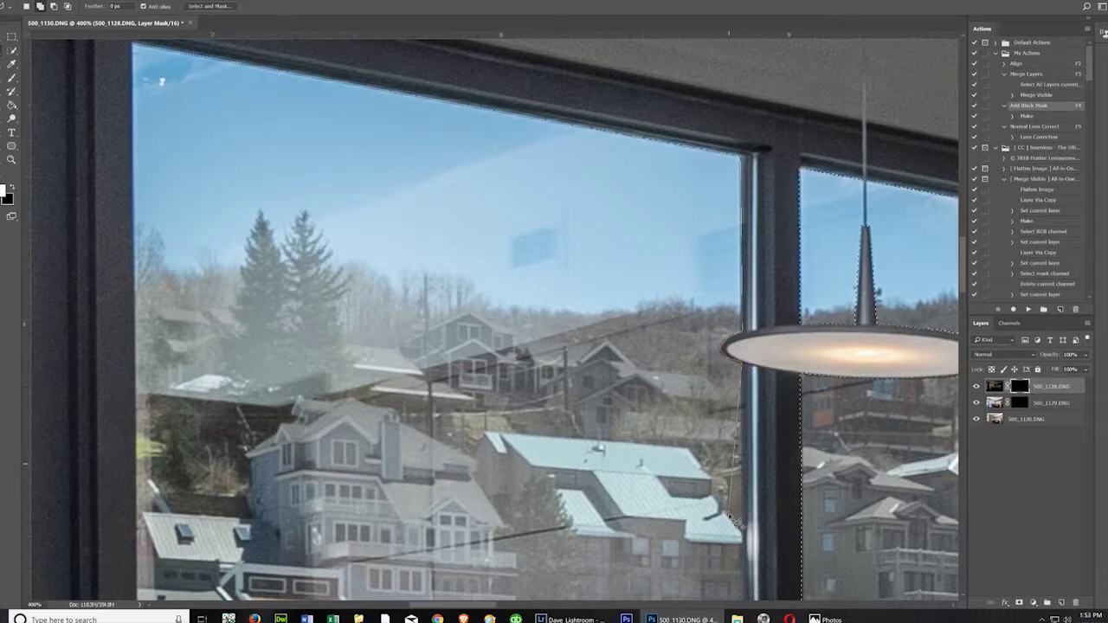
{"action": "scroll", "coordinate": [730, 519], "scroll_direction": "down", "scroll_amount": 2}
{"action": "scroll", "coordinate": [730, 519], "scroll_direction": "down", "scroll_amount": 8}
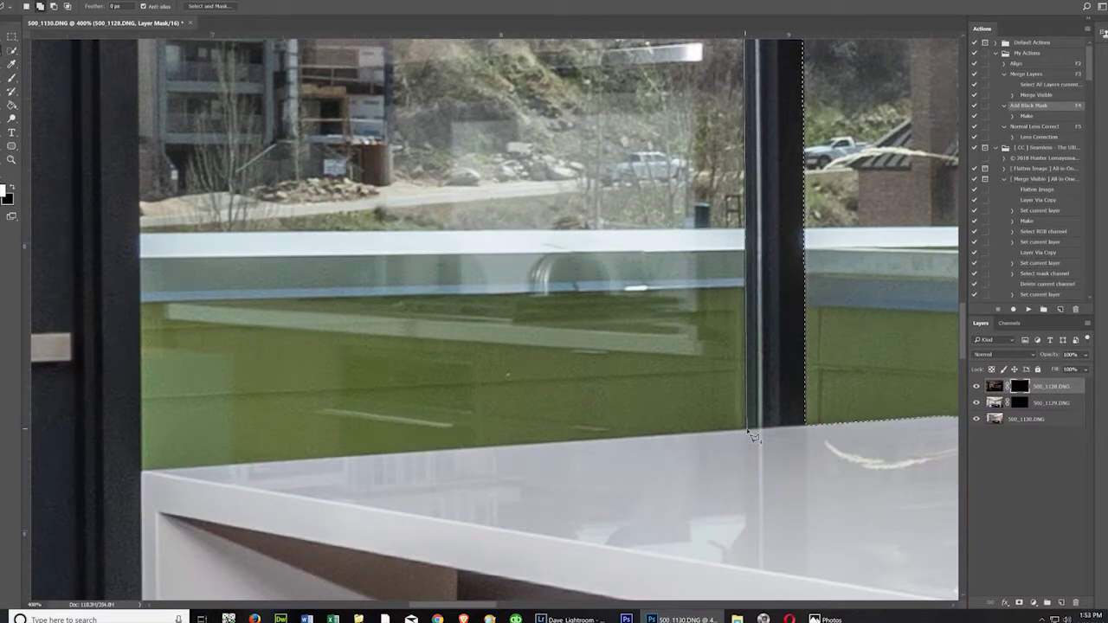
{"action": "left_click_drag", "start_coordinate": [109, 440], "coordinate": [733, 449]}
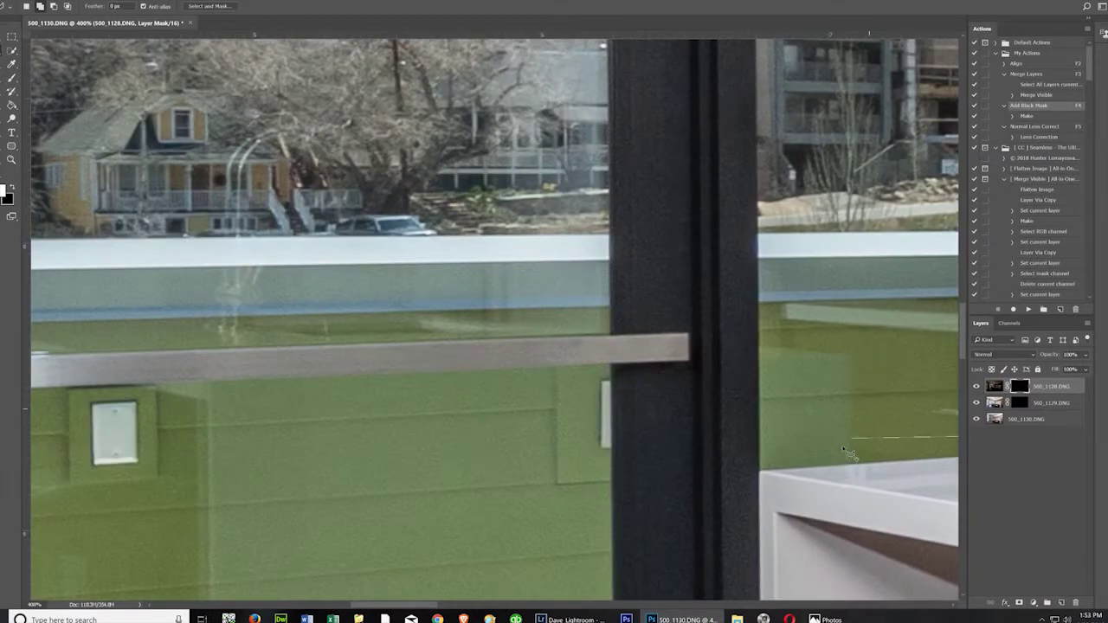
{"action": "left_click", "coordinate": [760, 471]}
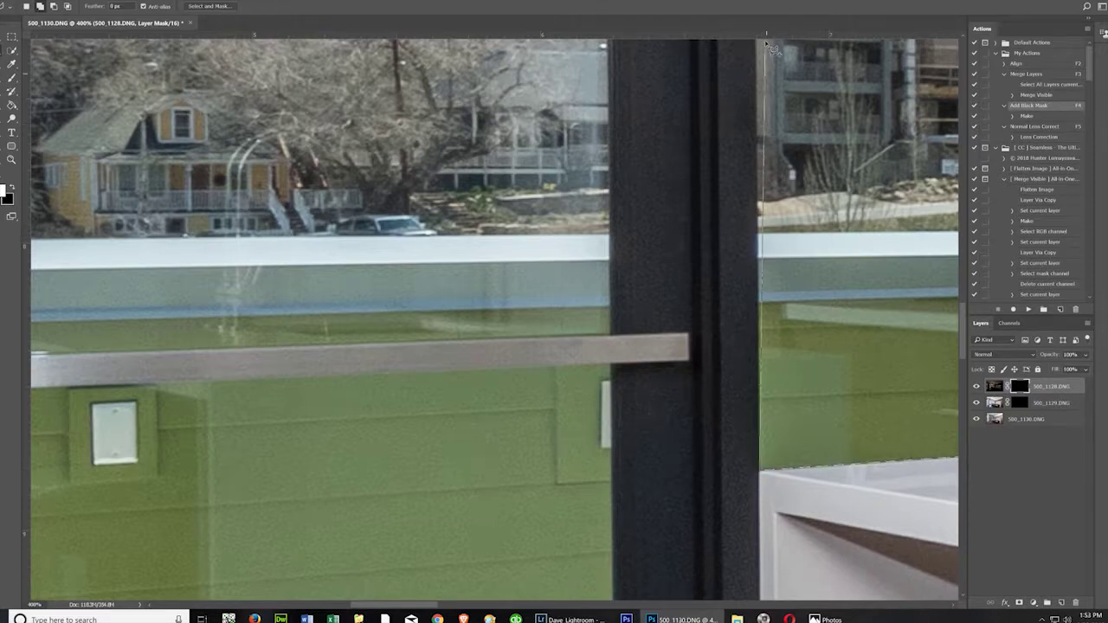
{"action": "scroll", "coordinate": [765, 94], "scroll_direction": "up", "scroll_amount": 6}
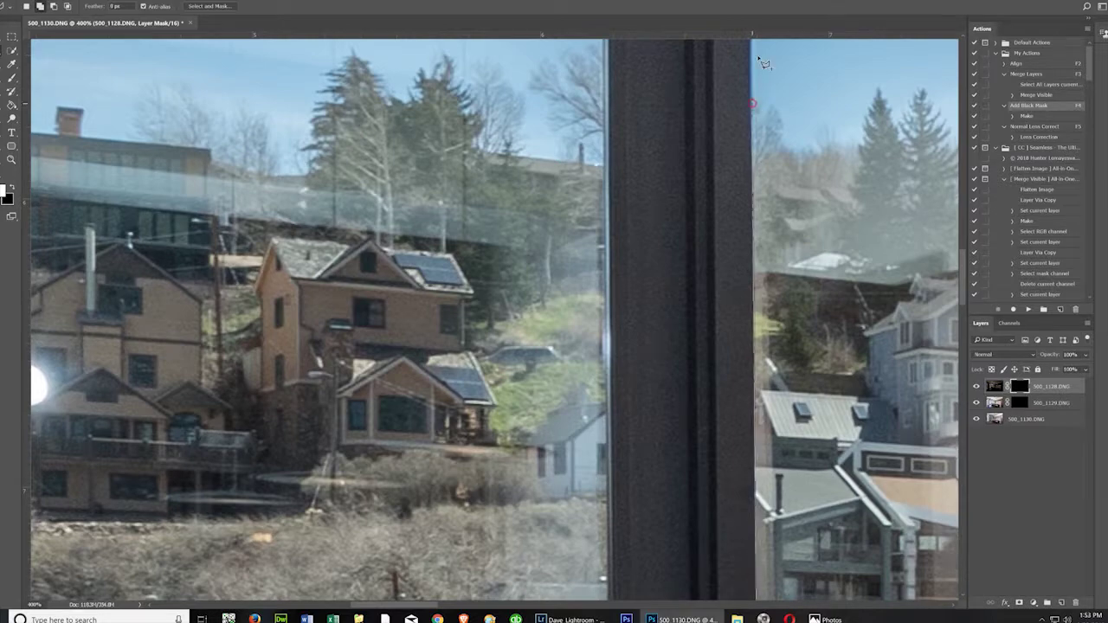
{"action": "scroll", "coordinate": [751, 102], "scroll_direction": "up", "scroll_amount": 6}
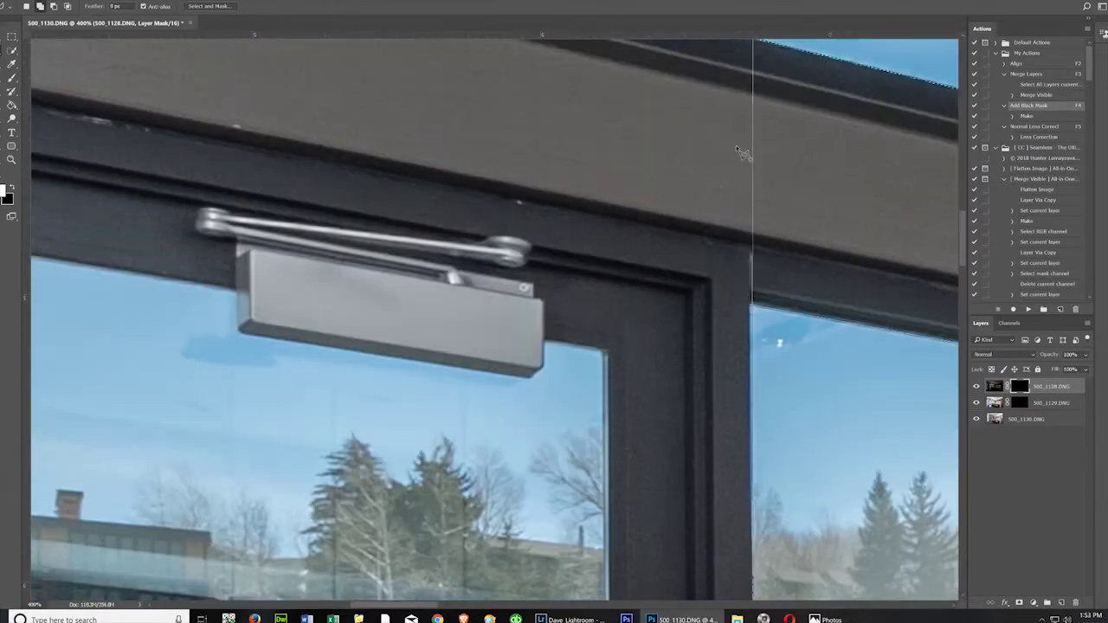
{"action": "left_click", "coordinate": [750, 304]}
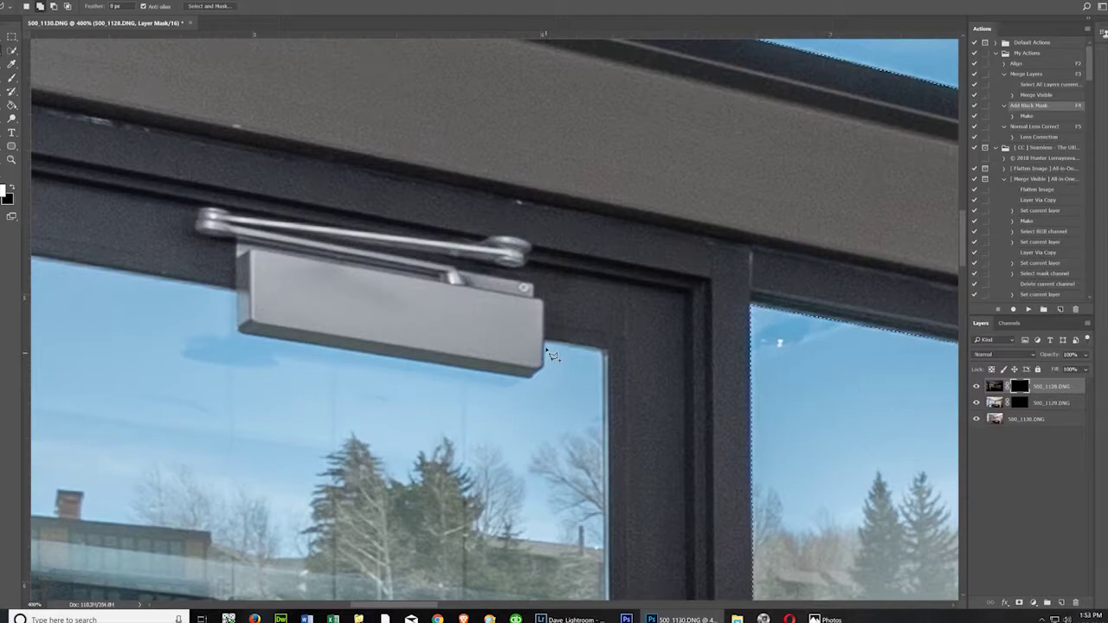
- Add the door's glass above the push bar to the selection, tracing the frame and bar and excluding the door closer
{"action": "left_click", "coordinate": [604, 351]}
{"action": "scroll", "coordinate": [638, 518], "scroll_direction": "down", "scroll_amount": 10}
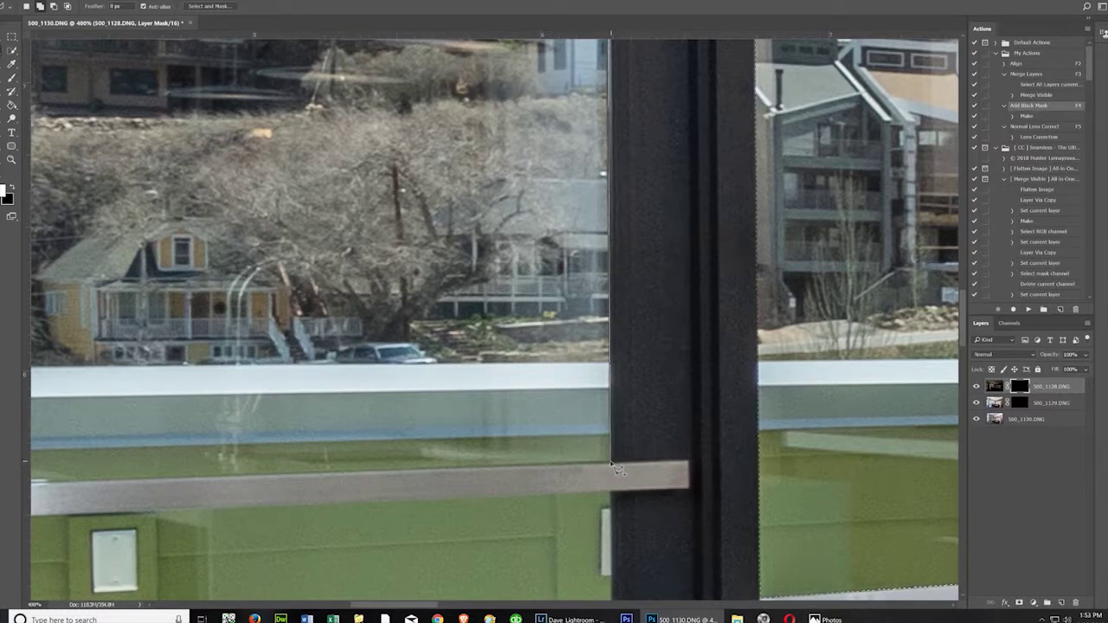
{"action": "left_click", "coordinate": [612, 464]}
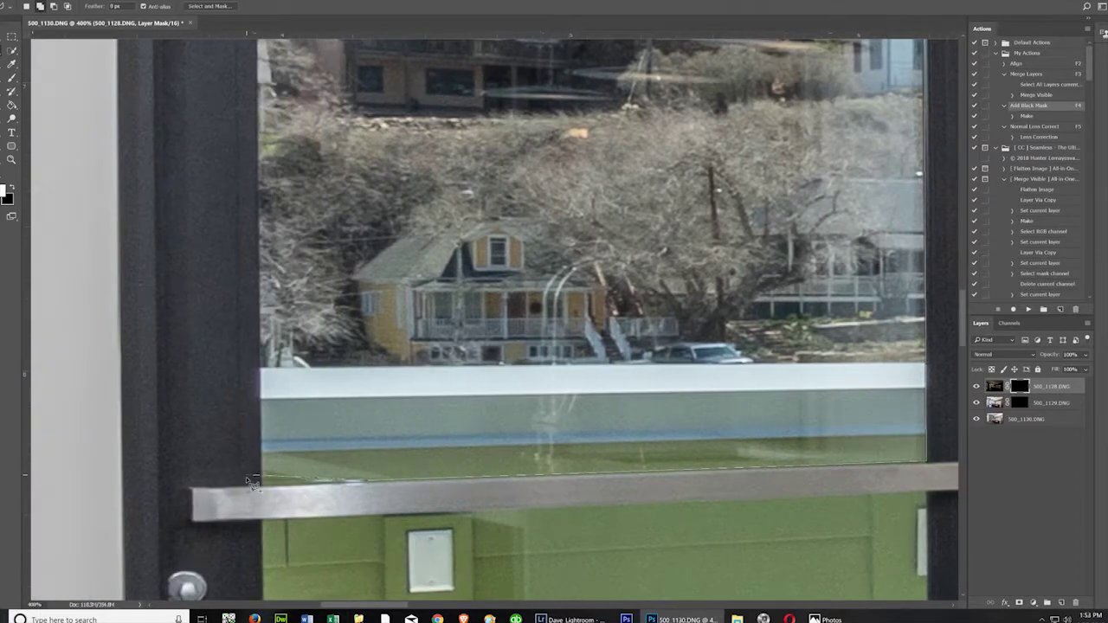
{"action": "left_click", "coordinate": [265, 491]}
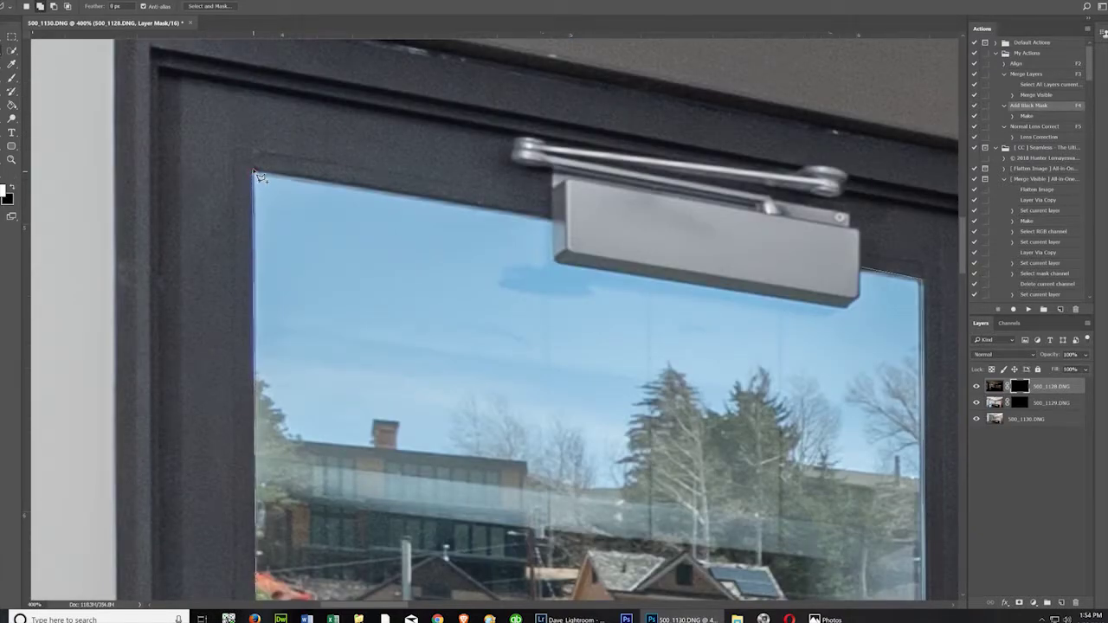
{"action": "left_click", "coordinate": [252, 170]}
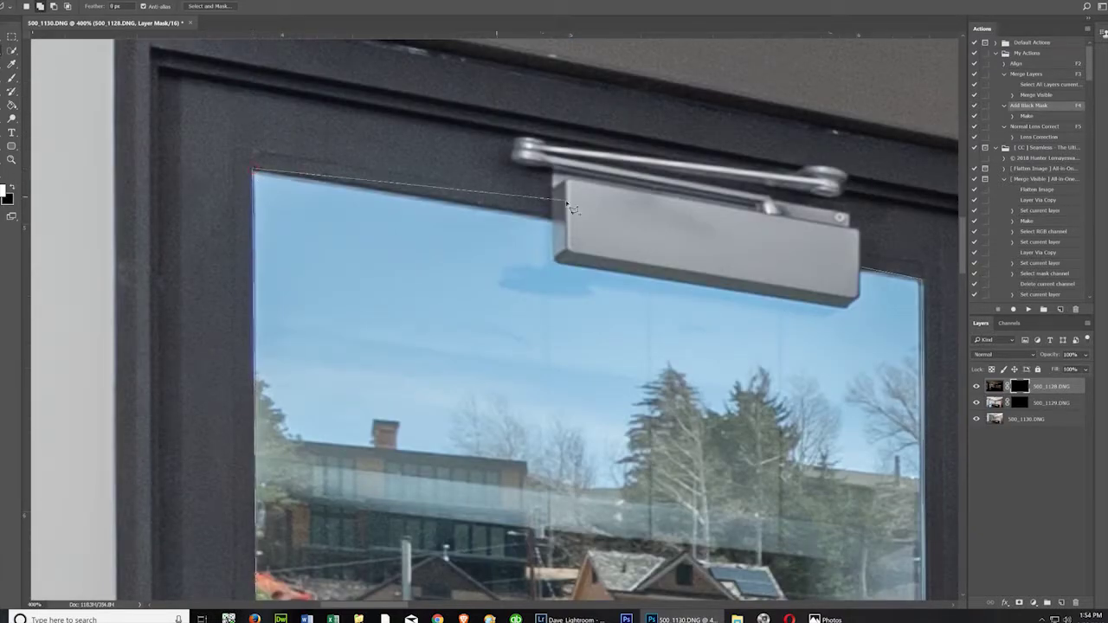
{"action": "left_click", "coordinate": [555, 255]}
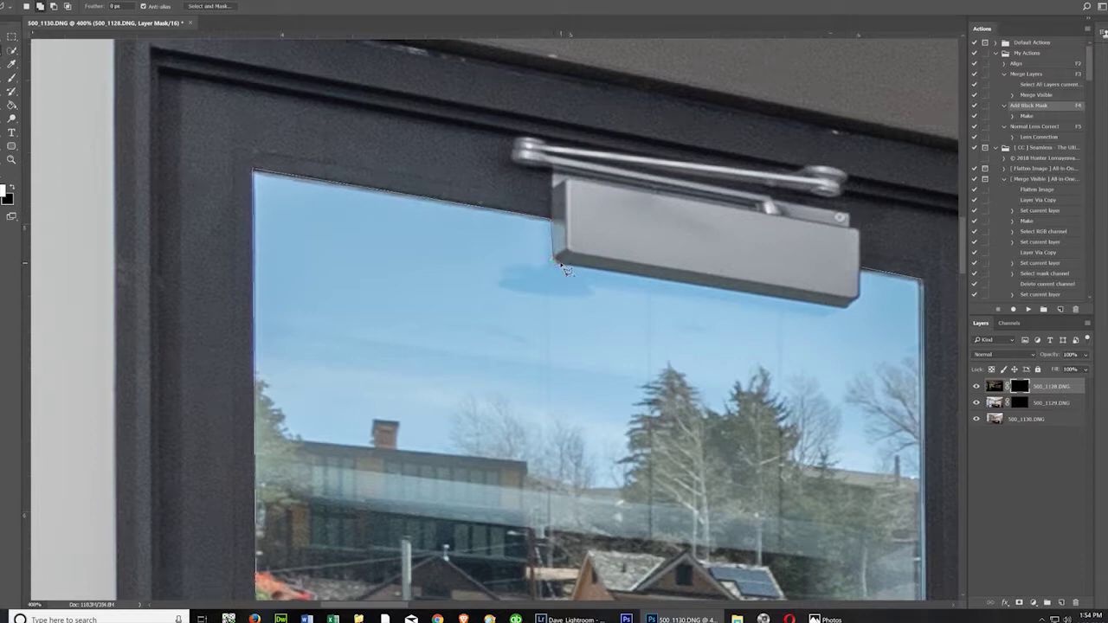
{"action": "left_click", "coordinate": [850, 309]}
{"action": "double_click", "coordinate": [861, 272]}
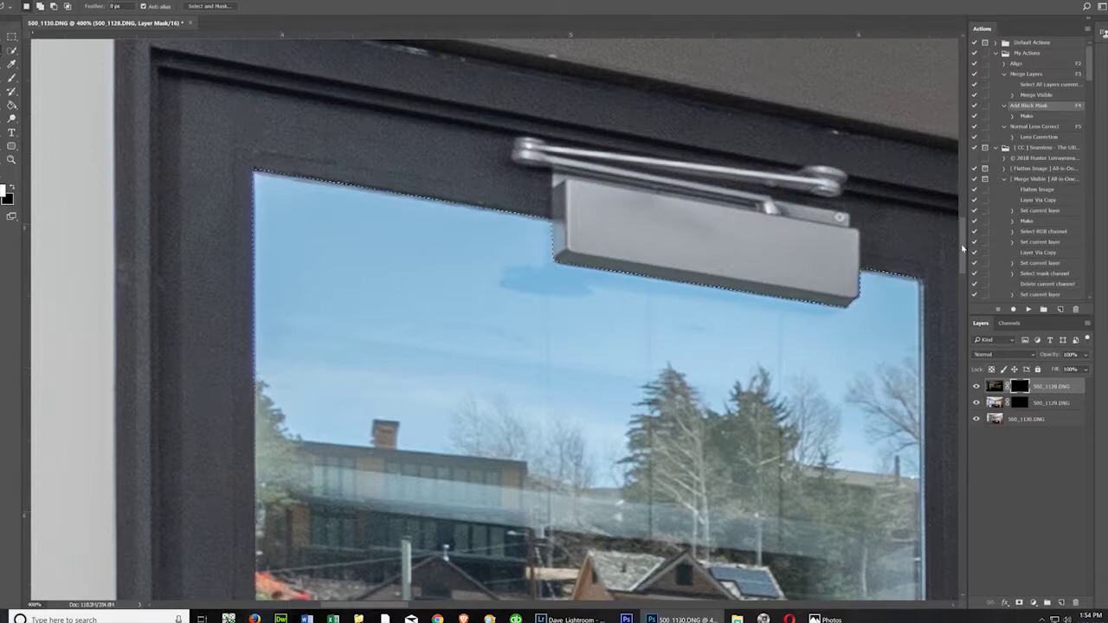
- Add the door's lower glass to the selection, tracing the underside of the push bar and the inner edges of the door frame
{"action": "scroll", "coordinate": [956, 317], "scroll_direction": "down", "scroll_amount": 10}
{"action": "scroll", "coordinate": [955, 318], "scroll_direction": "down", "scroll_amount": 8}
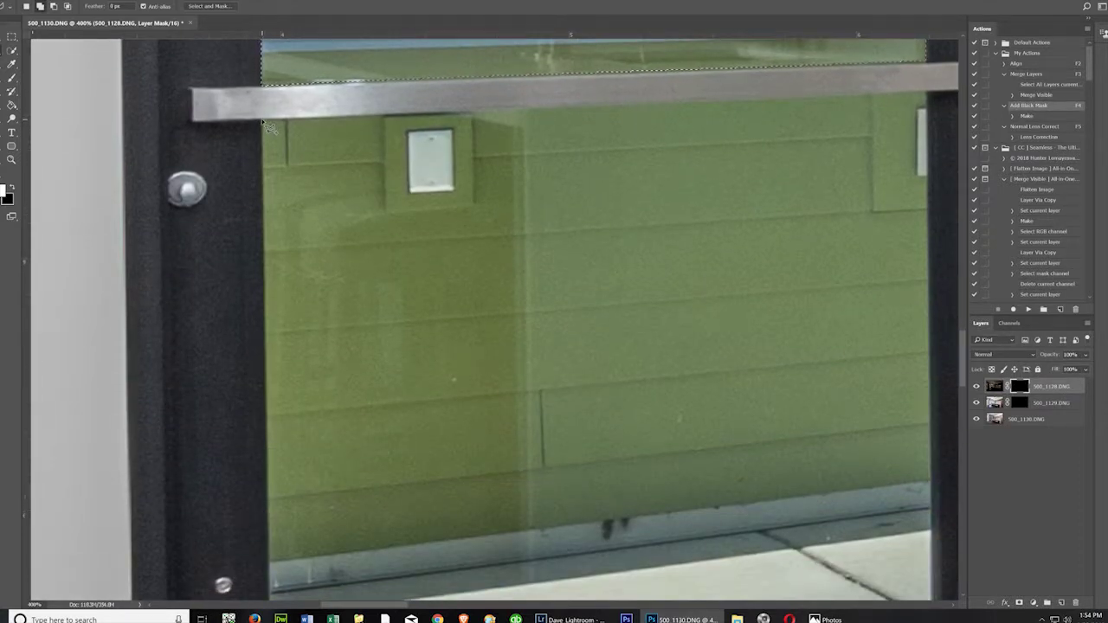
{"action": "left_click", "coordinate": [925, 93]}
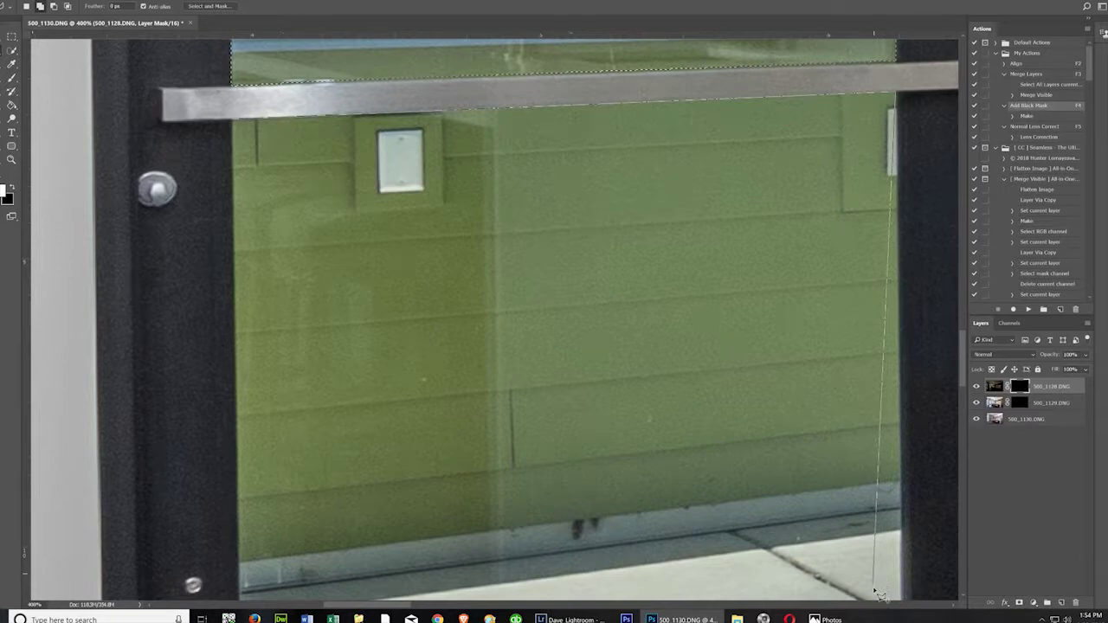
{"action": "scroll", "coordinate": [877, 580], "scroll_direction": "down", "scroll_amount": 2}
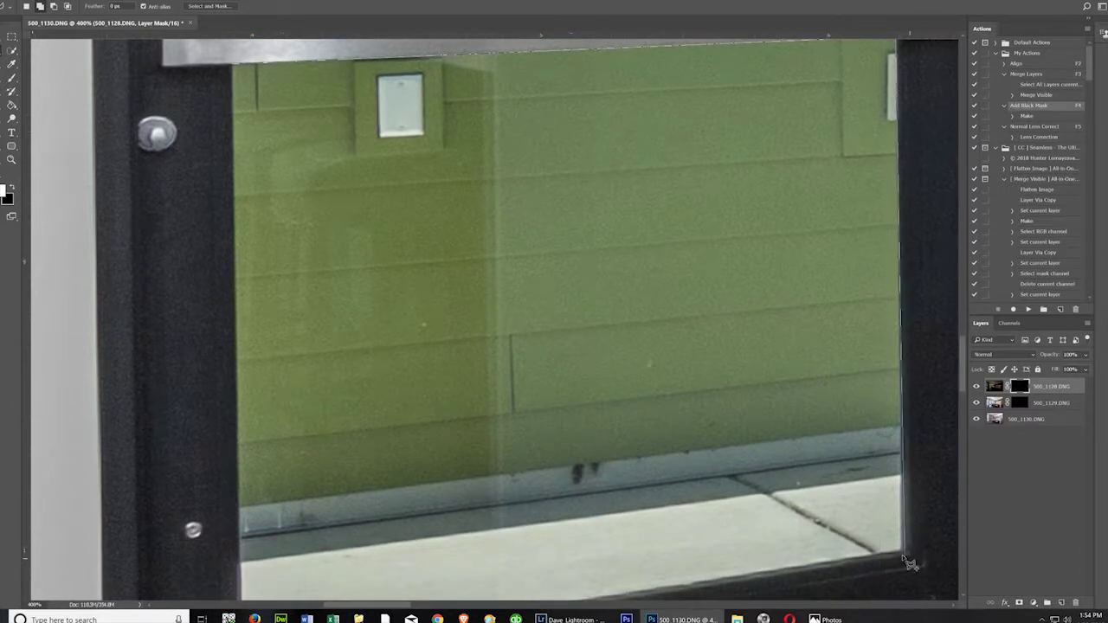
{"action": "left_click", "coordinate": [902, 554]}
{"action": "scroll", "coordinate": [901, 554], "scroll_direction": "down", "scroll_amount": 2}
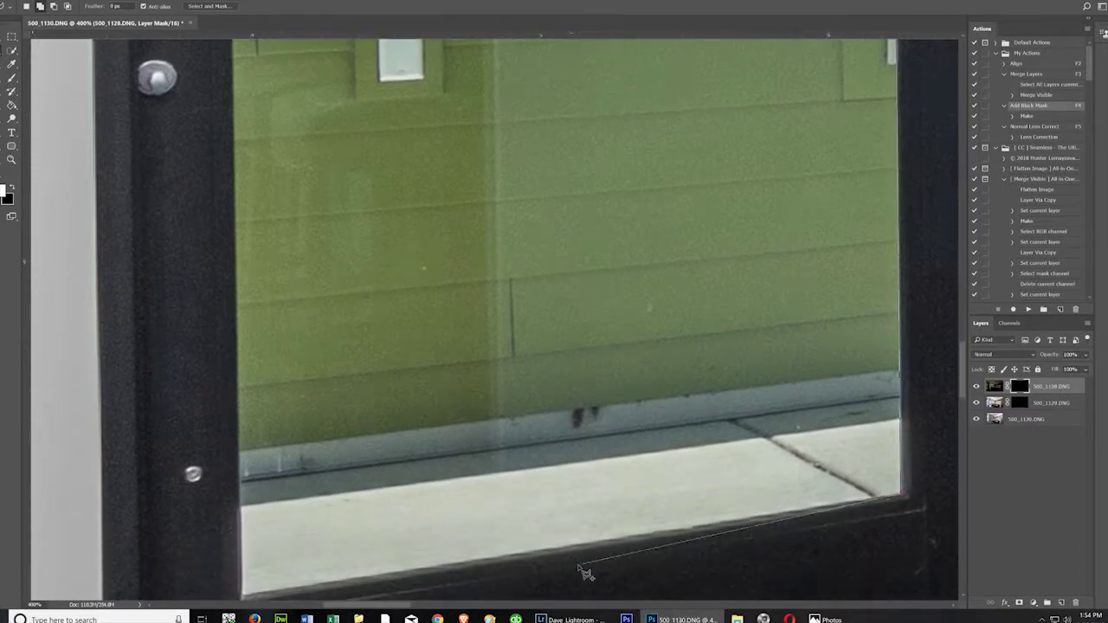
{"action": "left_click", "coordinate": [245, 598]}
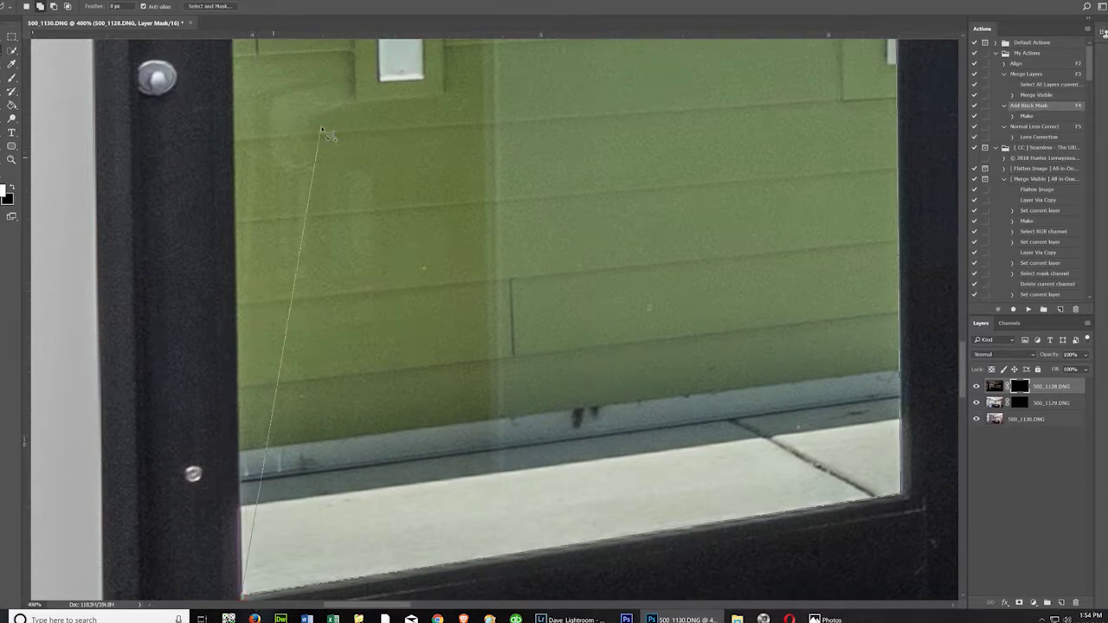
{"action": "left_click", "coordinate": [242, 103]}
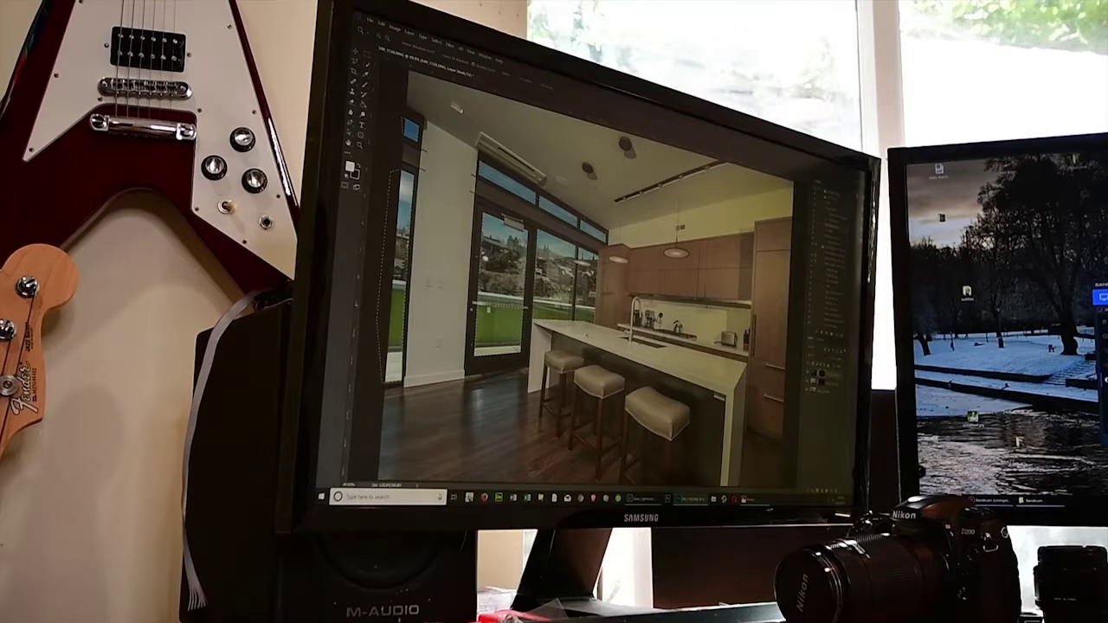
- Feather the combined selection of all window panes
{"action": "left_click", "coordinate": [436, 41]}
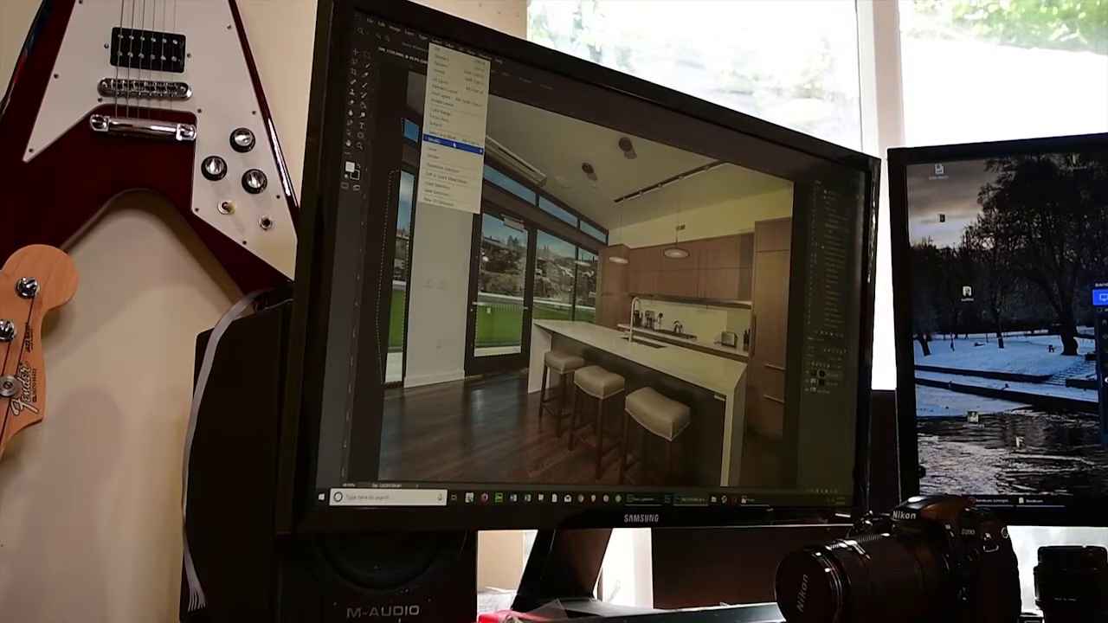
{"action": "mouse_move", "coordinate": [455, 146]}
{"action": "left_click", "coordinate": [500, 182]}
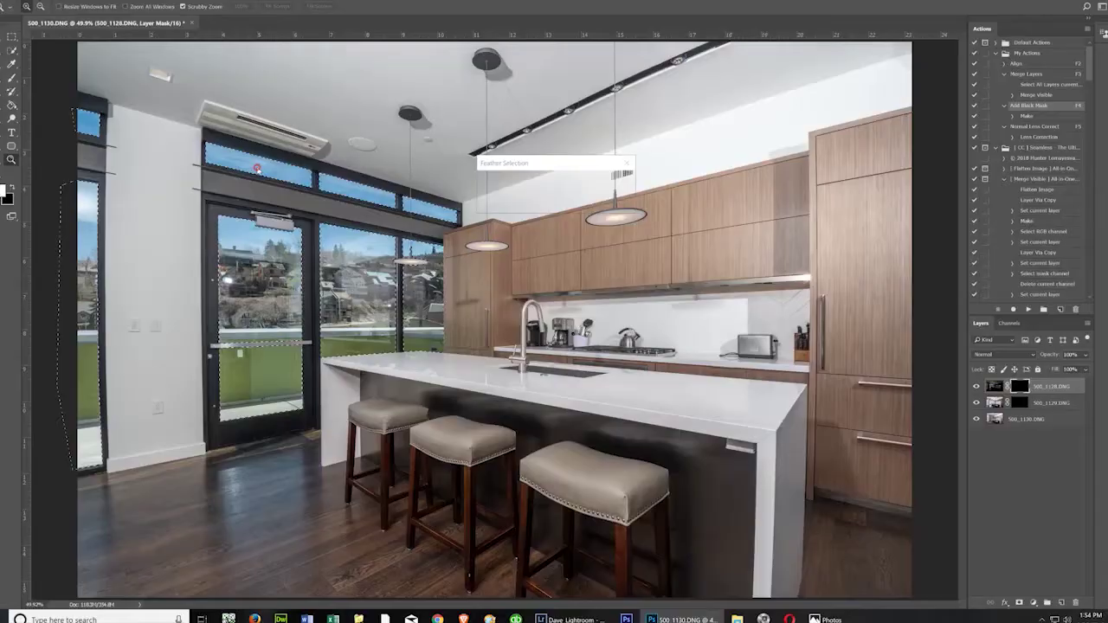
{"action": "left_click", "coordinate": [613, 183]}
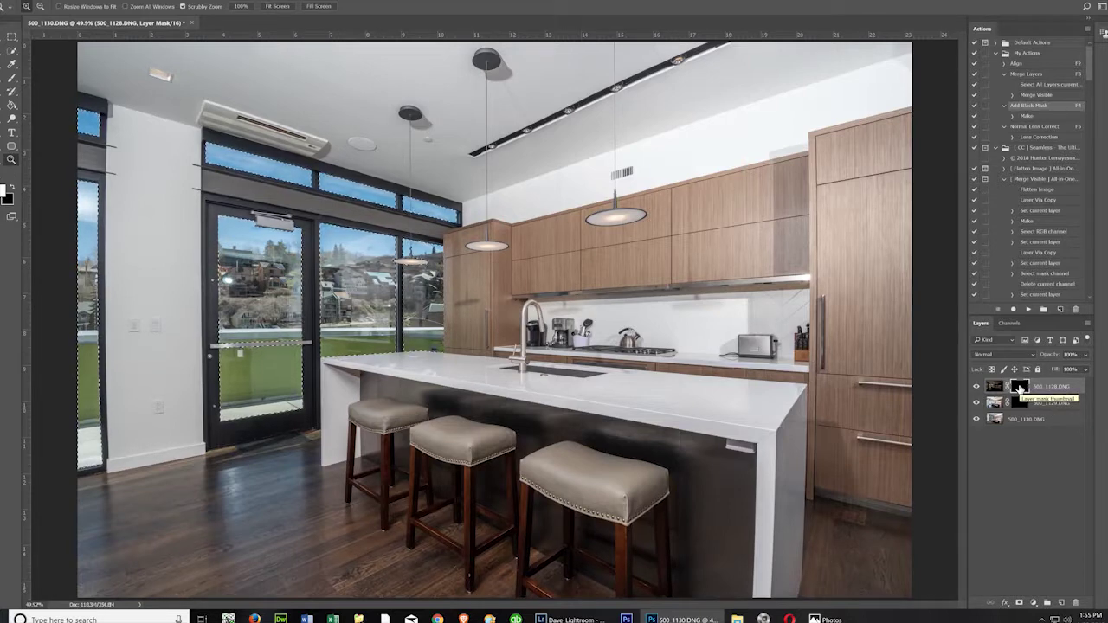
- Paint white over the selected panes on the 500_1128.DNG mask with a much larger brush, and compare with that layer hidden and shown
{"action": "left_click", "coordinate": [13, 79]}
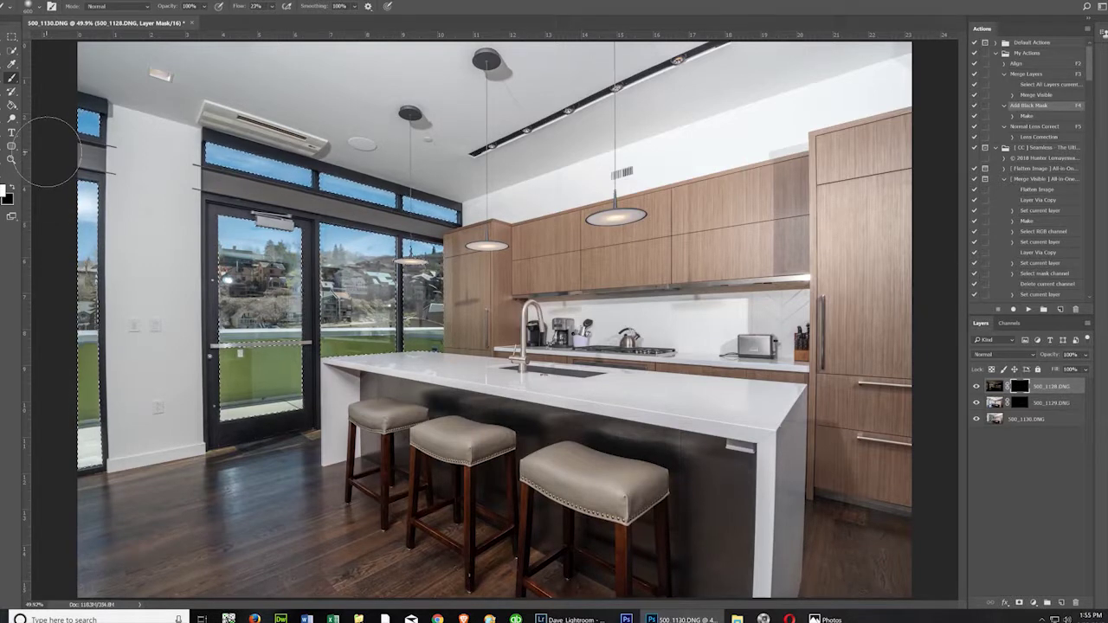
{"action": "key", "text": "]"}
{"action": "key", "text": "]"}
{"action": "key", "text": "]"}
{"action": "key", "text": "]"}
{"action": "key", "text": "]"}
{"action": "key", "text": "]"}
{"action": "key", "text": "]"}
{"action": "key", "text": "]"}
{"action": "key", "text": "]"}
{"action": "key", "text": "]"}
{"action": "key", "text": "]"}
{"action": "key", "text": "]"}
{"action": "key", "text": "]"}
{"action": "key", "text": "]"}
{"action": "key", "text": "]"}
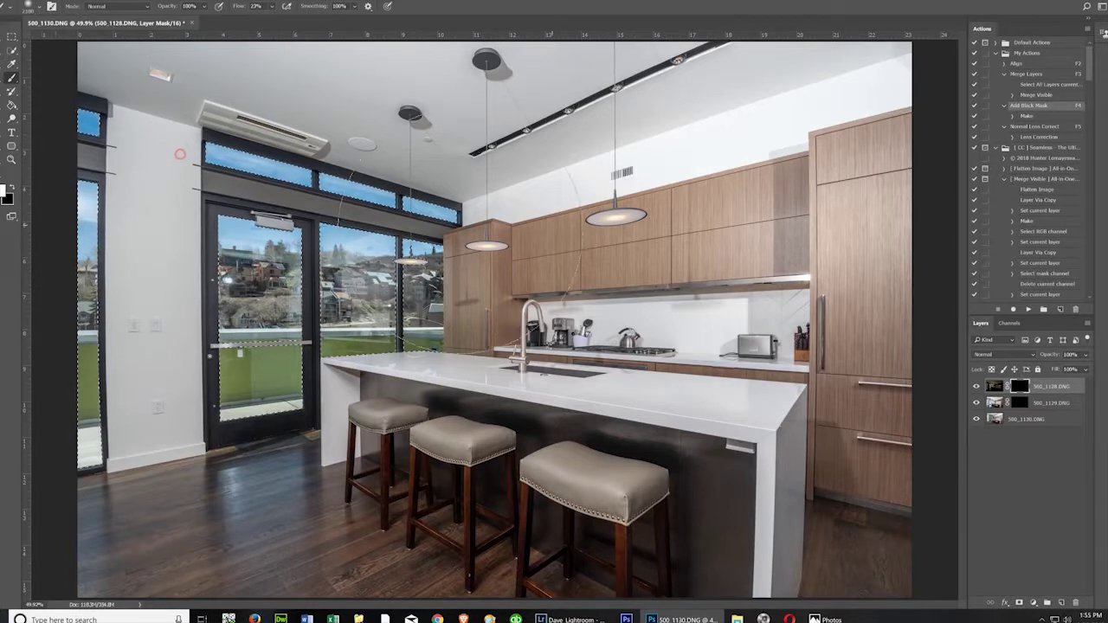
{"action": "mouse_move", "coordinate": [198, 338]}
{"action": "left_mouse_down"}
{"action": "mouse_move", "coordinate": [366, 373]}
{"action": "mouse_move", "coordinate": [257, 318]}
{"action": "mouse_move", "coordinate": [276, 310]}
{"action": "left_mouse_up"}
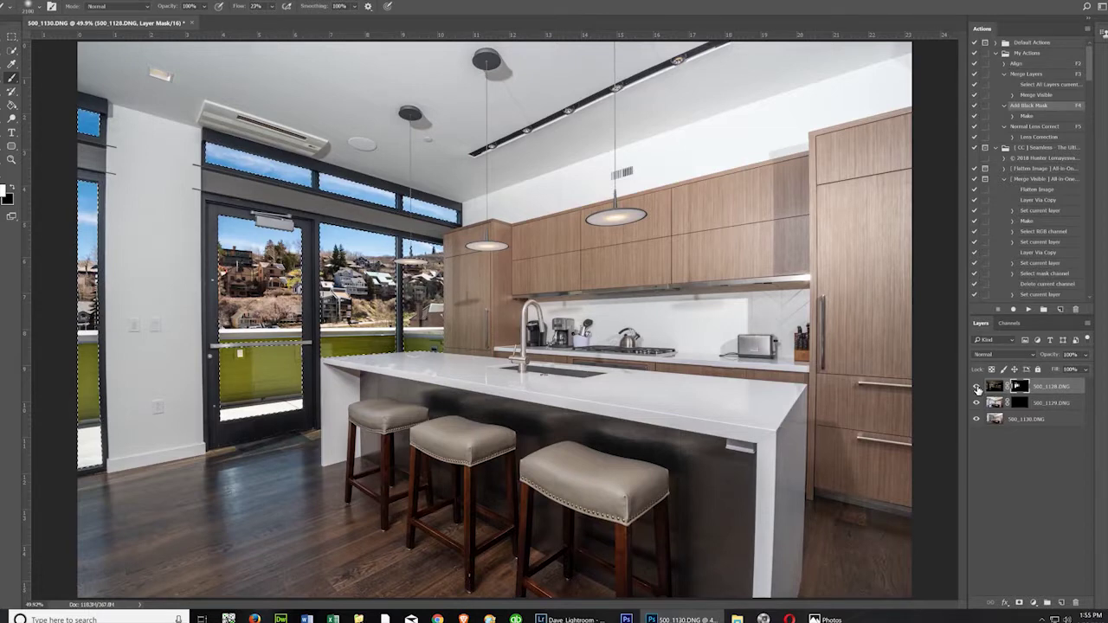
{"action": "left_click", "coordinate": [977, 387]}
{"action": "left_click", "coordinate": [976, 387]}
{"action": "left_click", "coordinate": [976, 387]}
{"action": "left_click", "coordinate": [977, 387]}
- Paint black over the windows on the mask at 5% flow to soften the dark exposure, and deselect the panes
{"action": "key", "text": "x"}
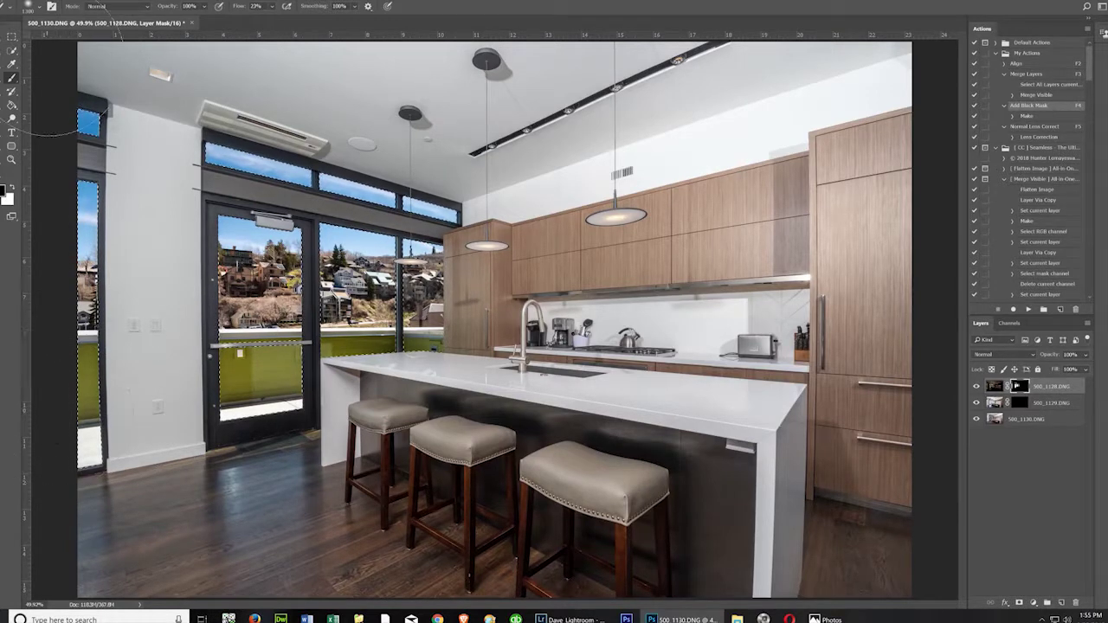
{"action": "left_click", "coordinate": [272, 7]}
{"action": "left_click_drag", "start_coordinate": [17, 407], "coordinate": [504, 400]}
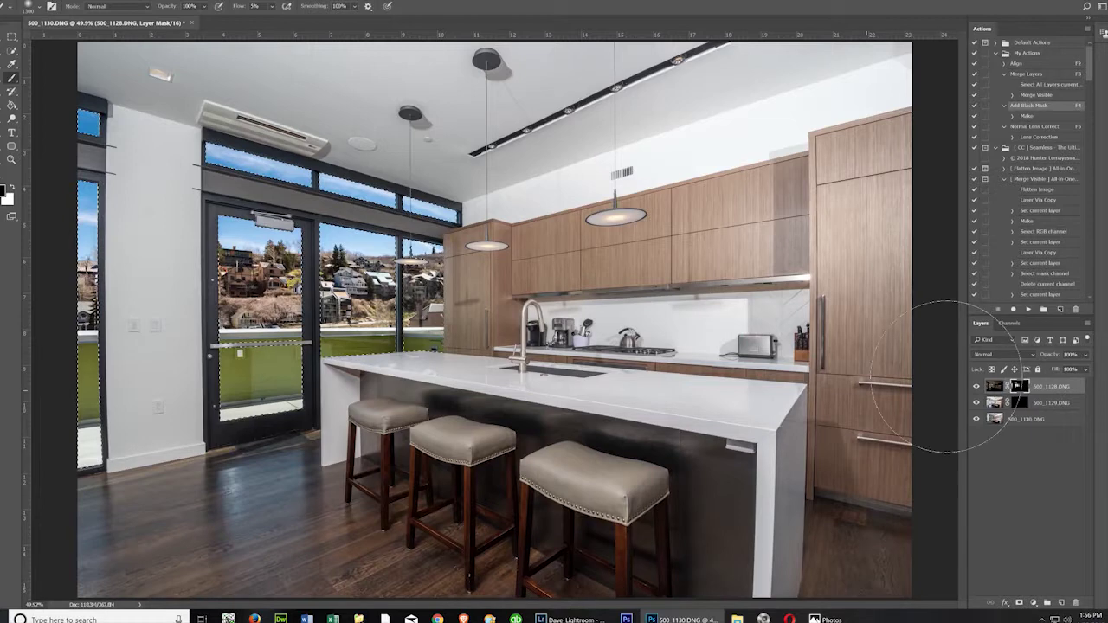
{"action": "left_click", "coordinate": [1086, 356]}
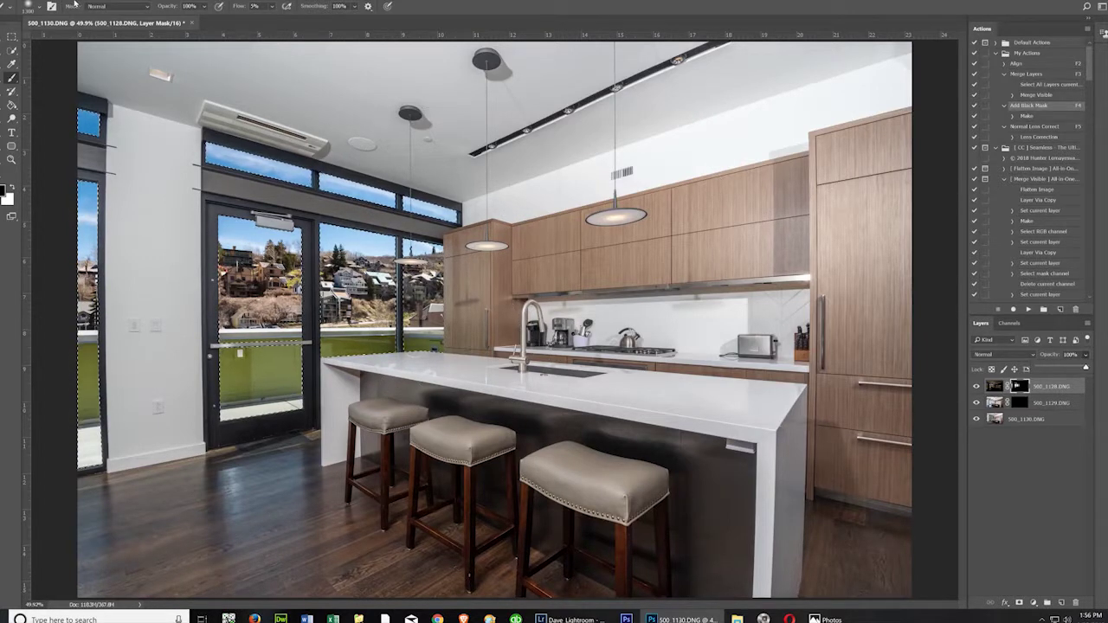
{"action": "left_click", "coordinate": [117, 2]}
{"action": "left_click", "coordinate": [129, 11]}
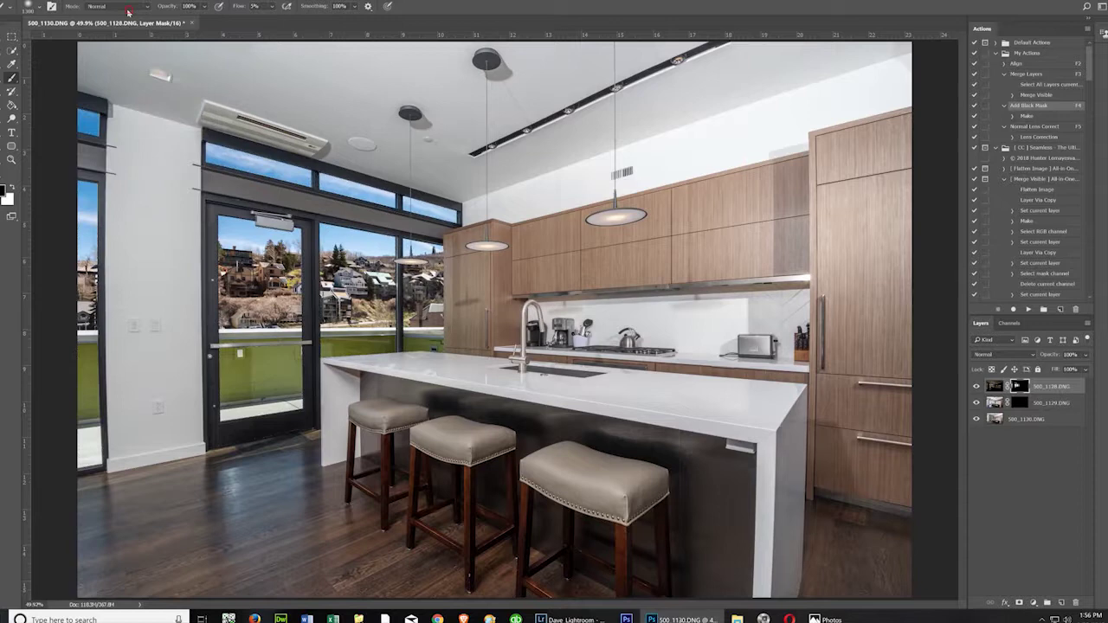
- Inspect the dark exposure with its mask temporarily disabled, and paint white on the mask over the pendant lamp in front of the cabinets
{"action": "left_click", "coordinate": [1024, 391], "text": "shift"}
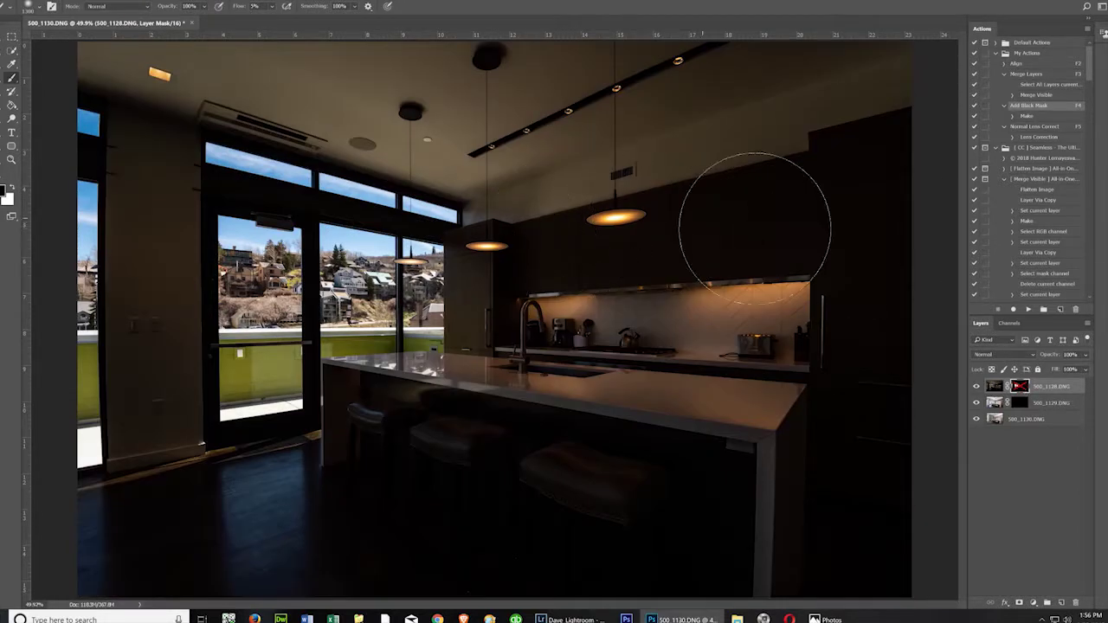
{"action": "left_click", "coordinate": [1026, 390], "text": "shift"}
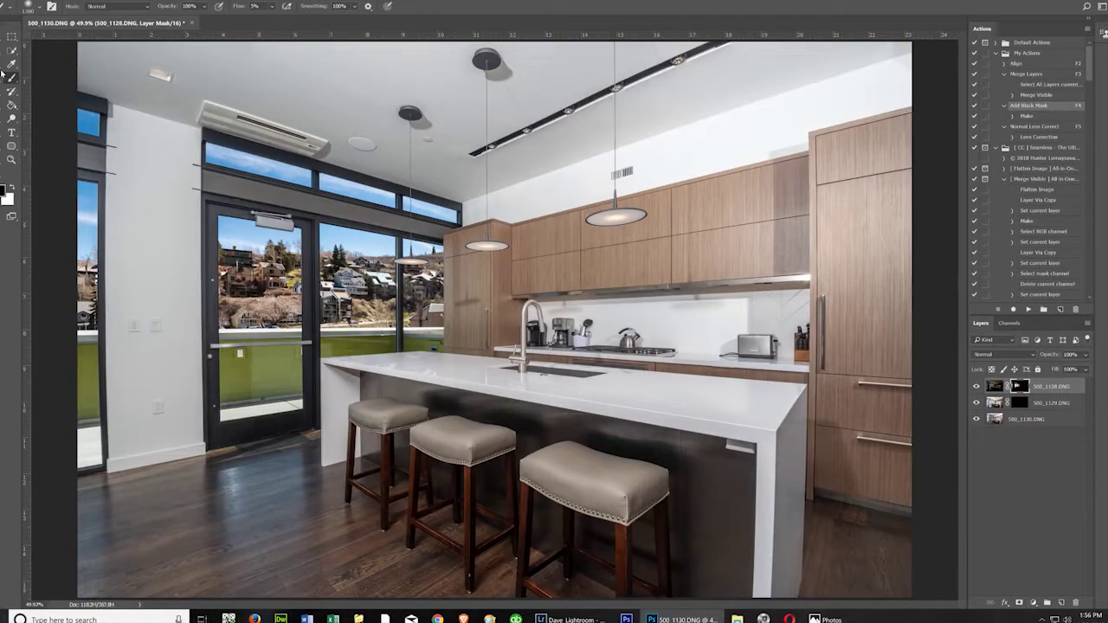
{"action": "key", "text": "x"}
{"action": "left_click_drag", "start_coordinate": [629, 217], "coordinate": [611, 217]}
{"action": "left_click_drag", "start_coordinate": [632, 216], "coordinate": [599, 216]}
- Outline the opening of the recessed ceiling light with the Polygonal Lasso at 300% zoom
{"action": "left_click", "coordinate": [11, 159]}
{"action": "left_click", "coordinate": [148, 77]}
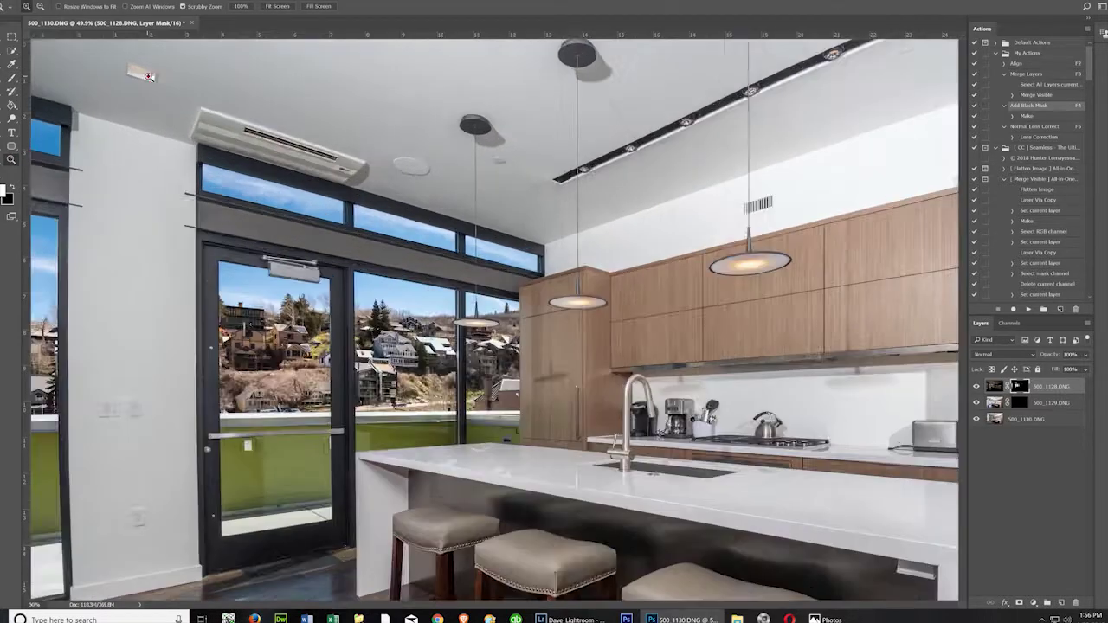
{"action": "left_click", "coordinate": [159, 99]}
{"action": "left_click", "coordinate": [157, 99]}
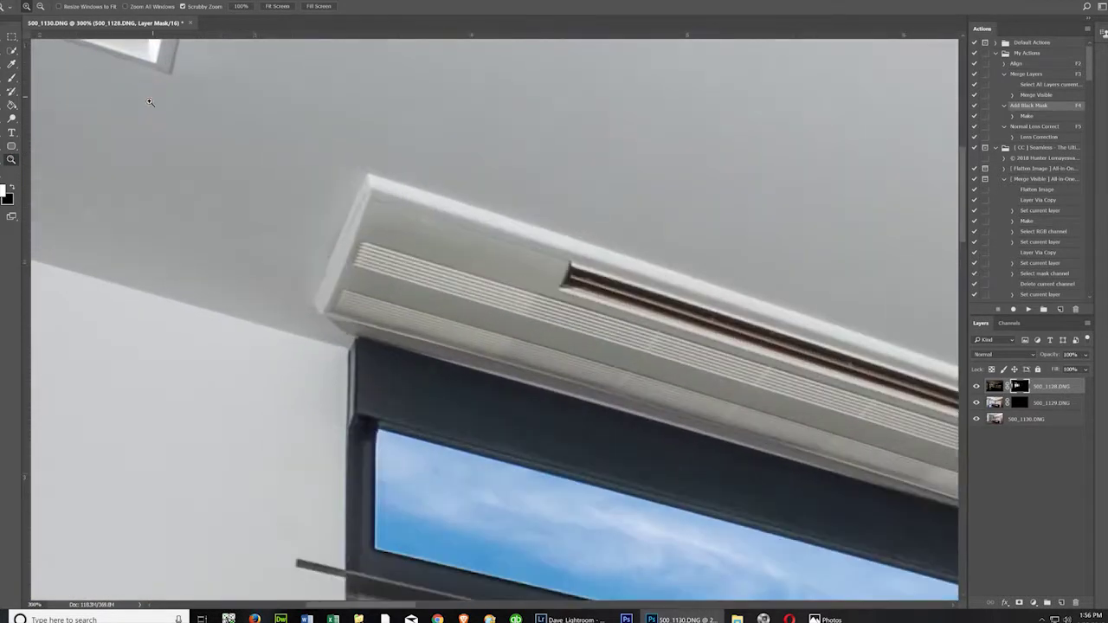
{"action": "scroll", "coordinate": [181, 208], "scroll_direction": "up", "scroll_amount": 3}
{"action": "key", "text": "l"}
{"action": "left_click", "coordinate": [40, 56]}
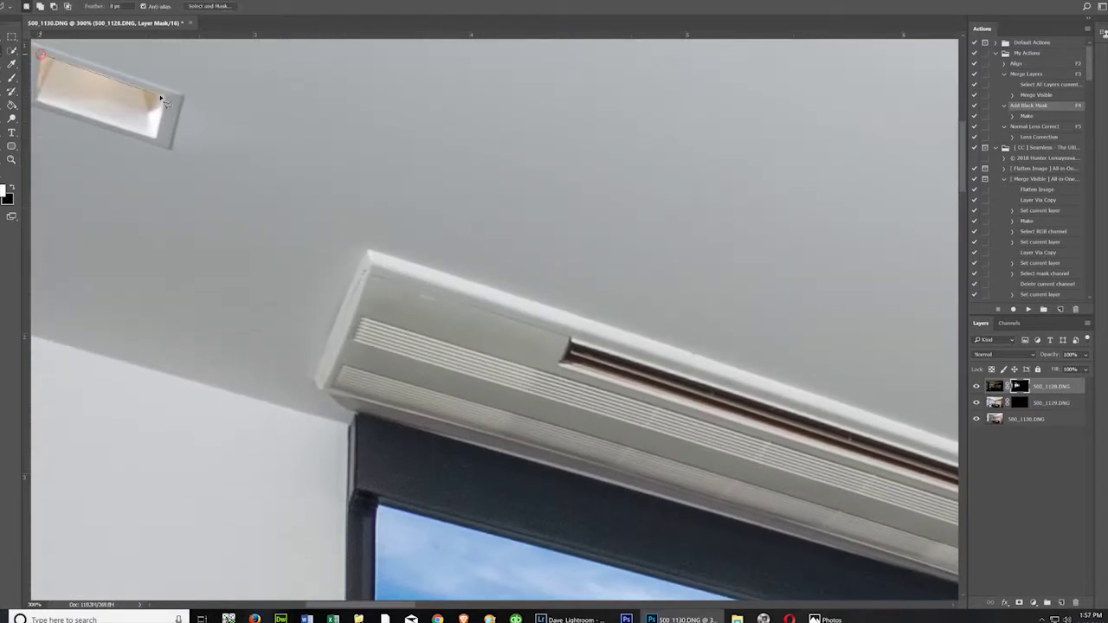
{"action": "mouse_move", "coordinate": [171, 103]}
{"action": "left_mouse_down"}
{"action": "mouse_move", "coordinate": [161, 144]}
{"action": "mouse_move", "coordinate": [43, 105]}
{"action": "mouse_move", "coordinate": [56, 42]}
{"action": "left_mouse_up"}
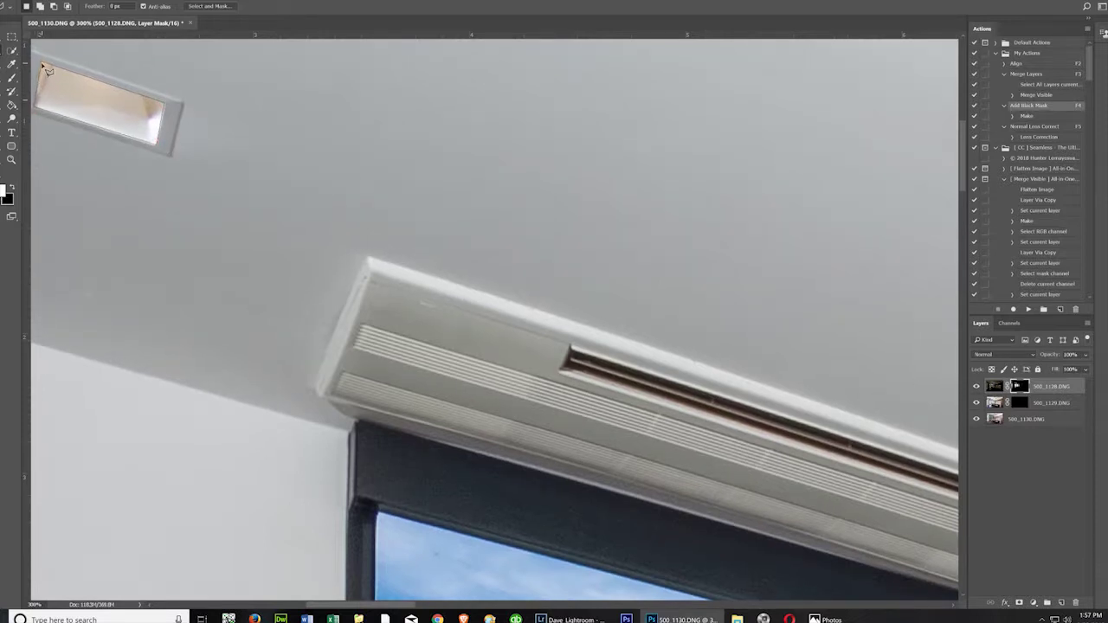
- Feather the ceiling light selection by 3 pixels
{"action": "left_click", "coordinate": [127, 1]}
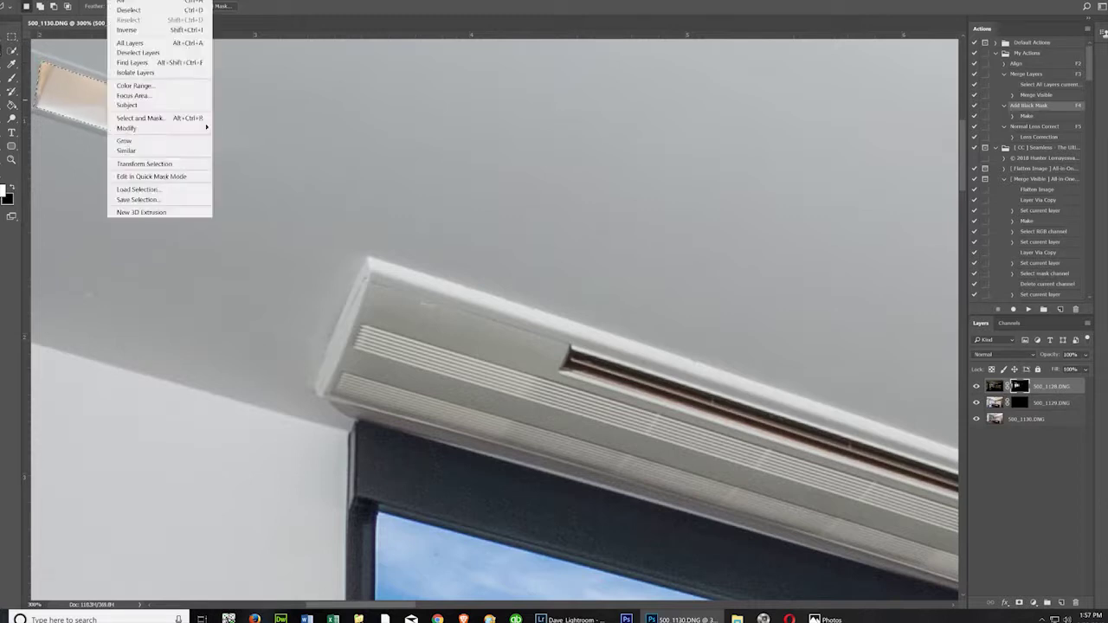
{"action": "mouse_move", "coordinate": [132, 128]}
{"action": "left_click", "coordinate": [227, 168]}
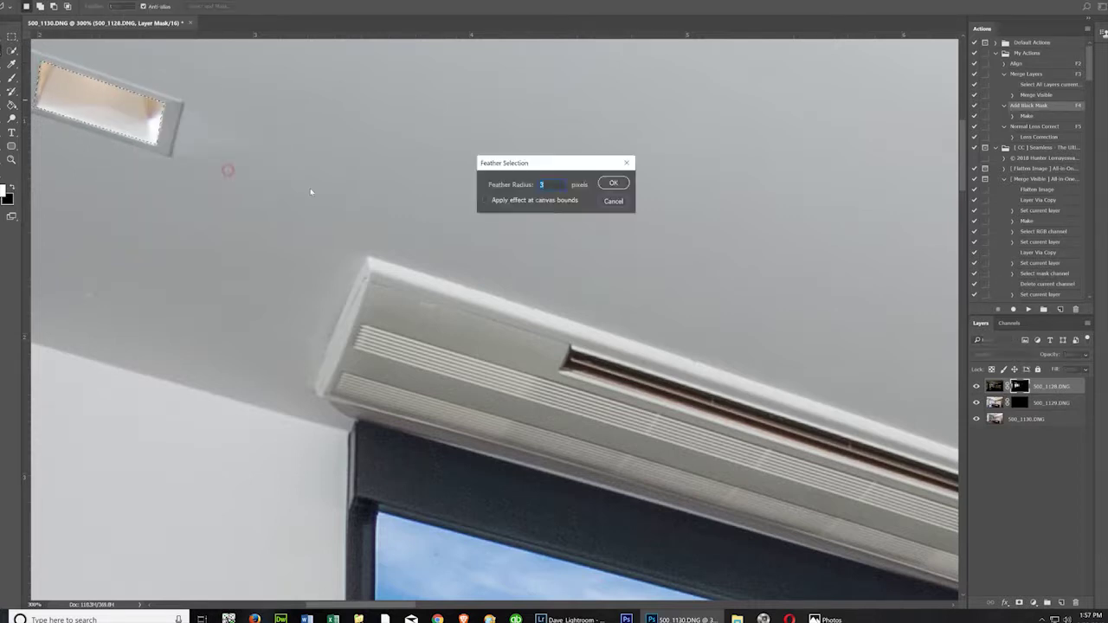
{"action": "left_click", "coordinate": [609, 184]}
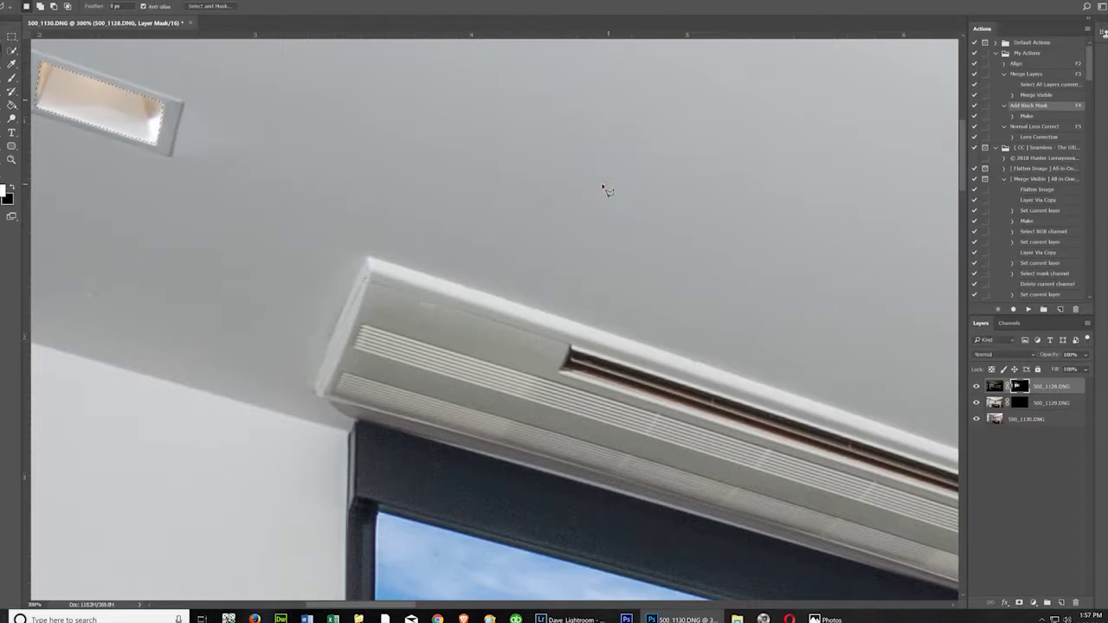
- Paint white inside the ceiling light selection on the mask to bring in its warm glow, and deselect it
{"action": "left_click", "coordinate": [14, 78]}
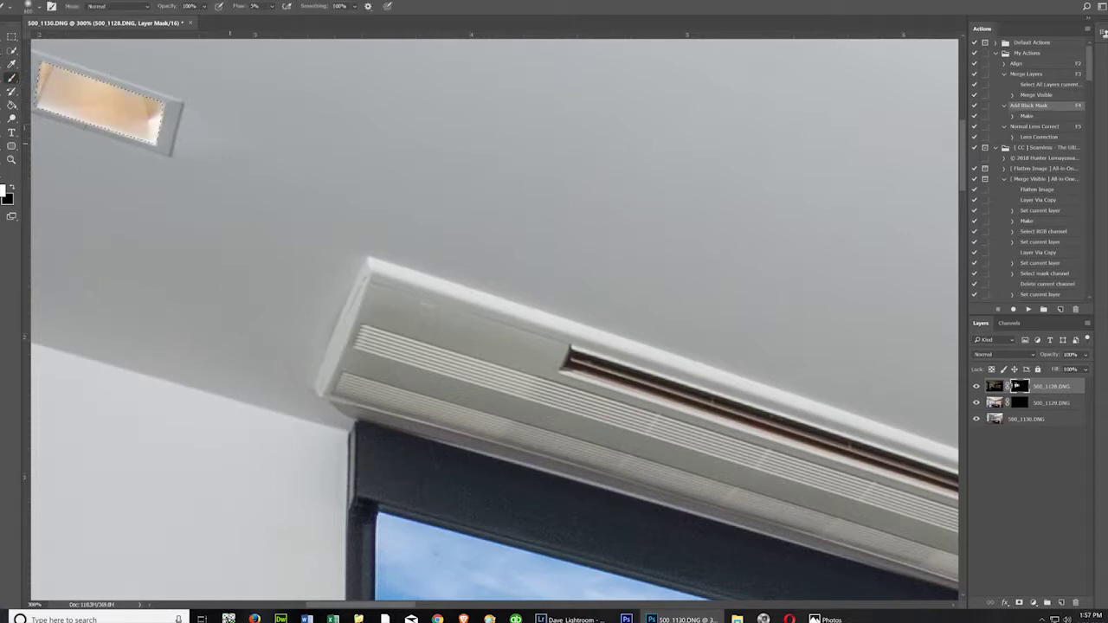
{"action": "key", "text": "x"}
{"action": "left_click", "coordinate": [115, 2]}
{"action": "left_click", "coordinate": [129, 10]}
- Paint white on the dark exposure's mask over each spotlight in the black ceiling track to bring in the glowing bulbs
{"action": "left_click_drag", "start_coordinate": [358, 606], "coordinate": [544, 606]}
{"action": "scroll", "coordinate": [544, 516], "scroll_direction": "down", "scroll_amount": 1}
{"action": "scroll", "coordinate": [544, 522], "scroll_direction": "down", "scroll_amount": 1}
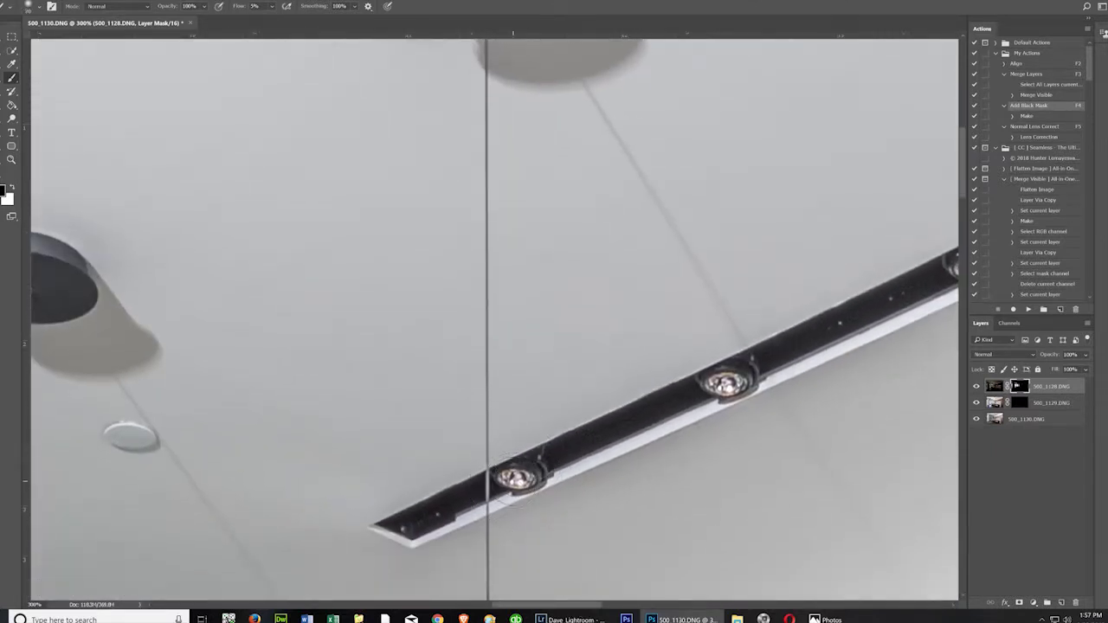
{"action": "left_click", "coordinate": [515, 478]}
{"action": "left_click", "coordinate": [513, 477]}
{"action": "key", "text": "x"}
{"action": "left_click_drag", "start_coordinate": [513, 475], "coordinate": [522, 477]}
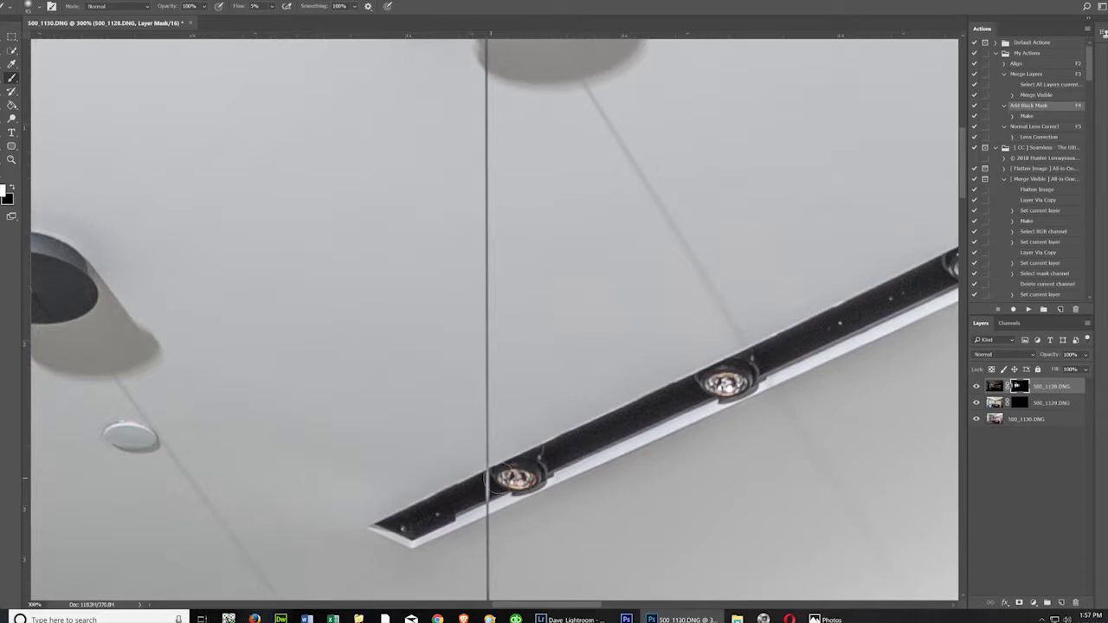
{"action": "left_click_drag", "start_coordinate": [500, 479], "coordinate": [507, 477]}
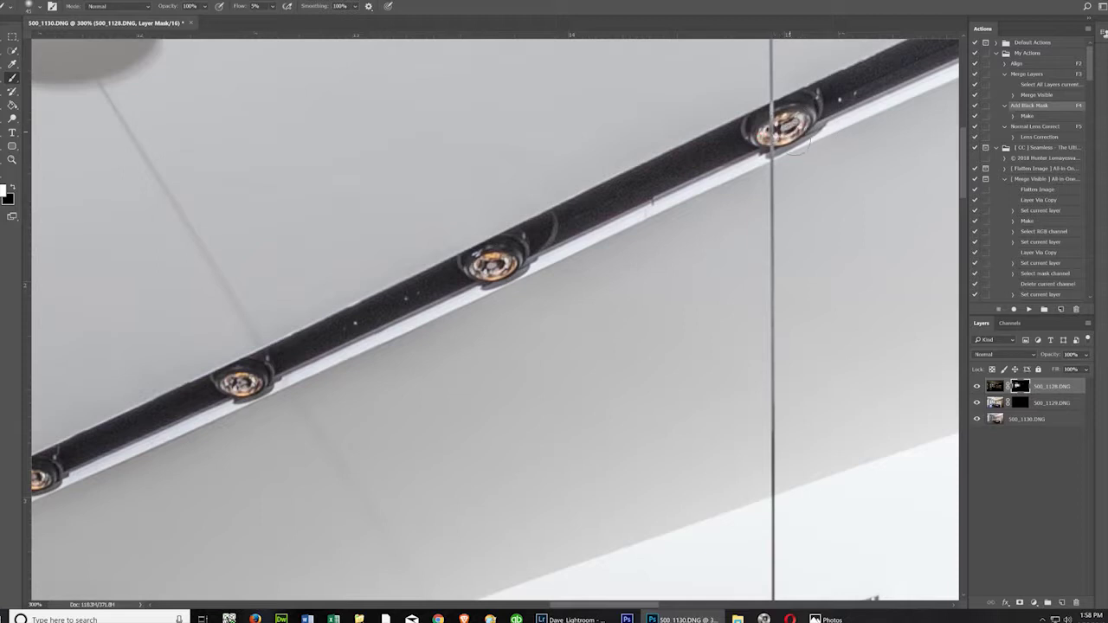
{"action": "left_click_drag", "start_coordinate": [653, 606], "coordinate": [706, 606]}
{"action": "scroll", "coordinate": [866, 361], "scroll_direction": "up", "scroll_amount": 5}
{"action": "scroll", "coordinate": [898, 311], "scroll_direction": "up", "scroll_amount": 3}
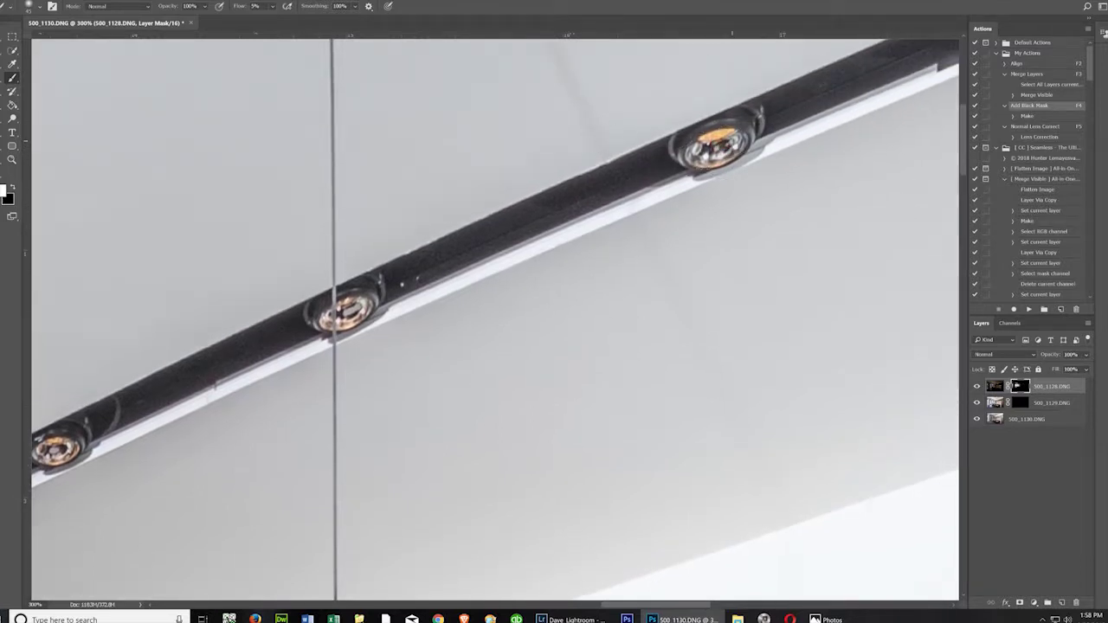
- Outline the dark piece of cord just above the far pendant lamp with the Polygonal Lasso at 300% zoom
{"action": "left_click", "coordinate": [12, 161]}
{"action": "right_click", "coordinate": [128, 173]}
{"action": "left_click", "coordinate": [152, 180]}
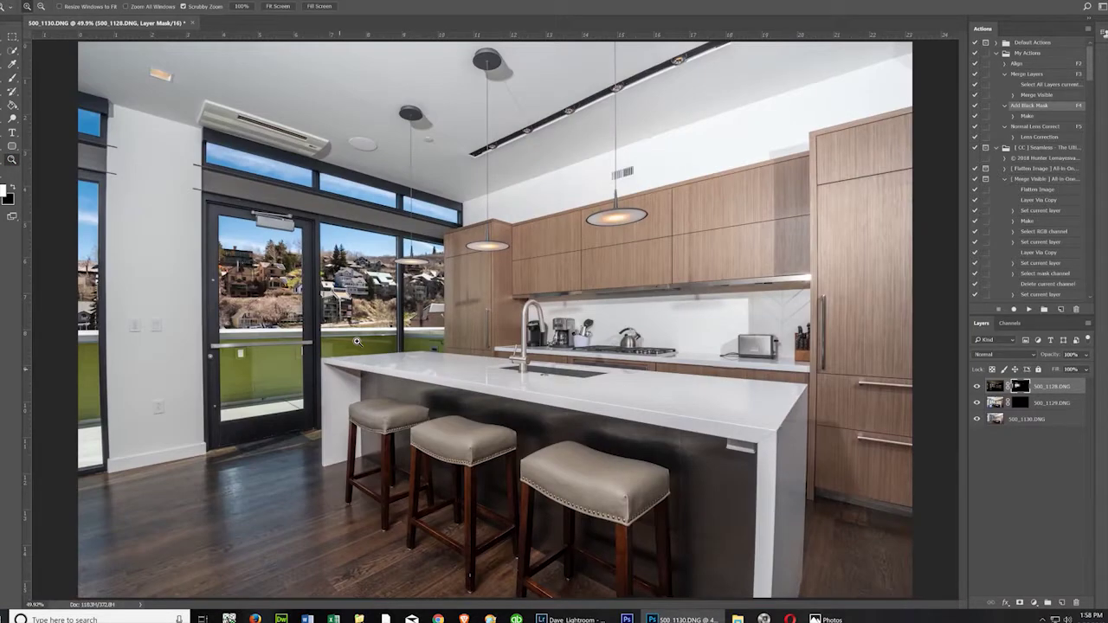
{"action": "left_click", "coordinate": [406, 253]}
{"action": "left_click", "coordinate": [406, 251]}
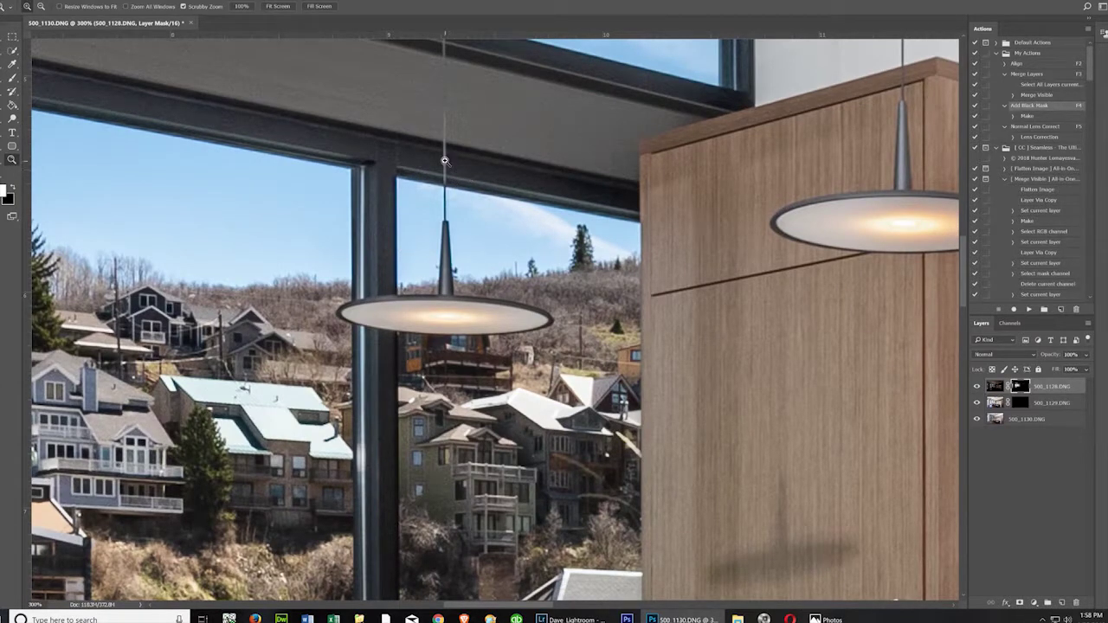
{"action": "scroll", "coordinate": [441, 60], "scroll_direction": "up", "scroll_amount": 3}
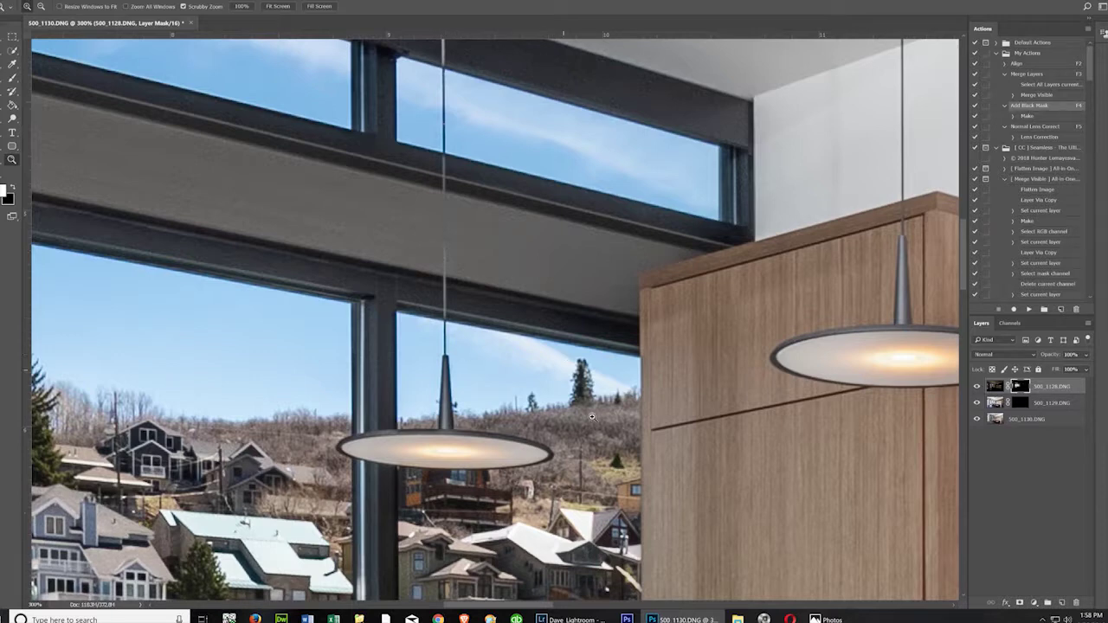
{"action": "key", "text": "l"}
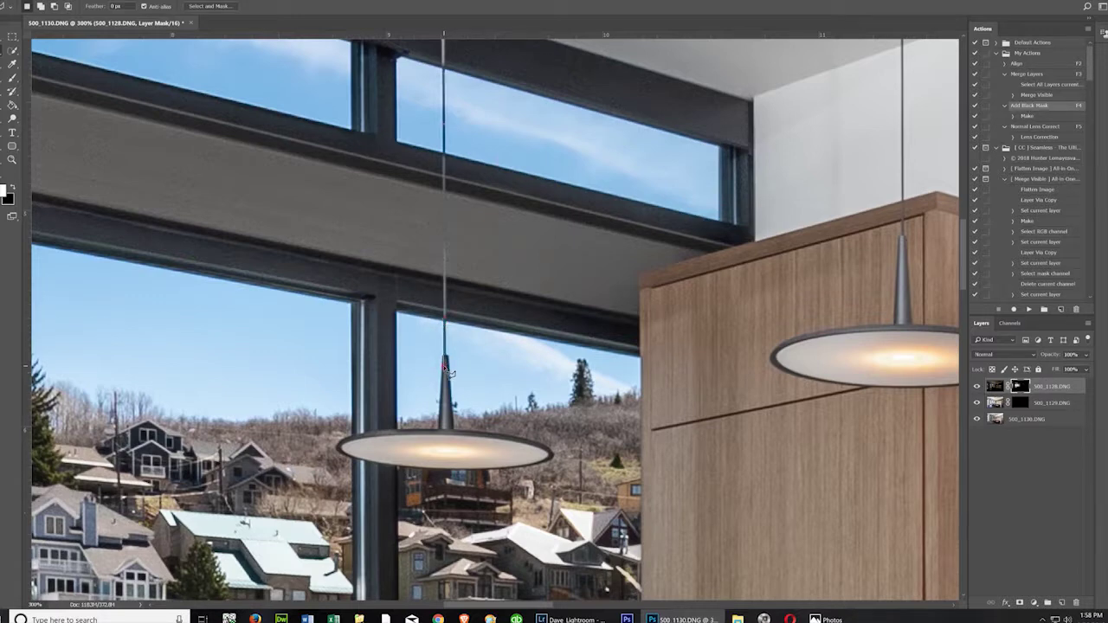
{"action": "double_click", "coordinate": [448, 313]}
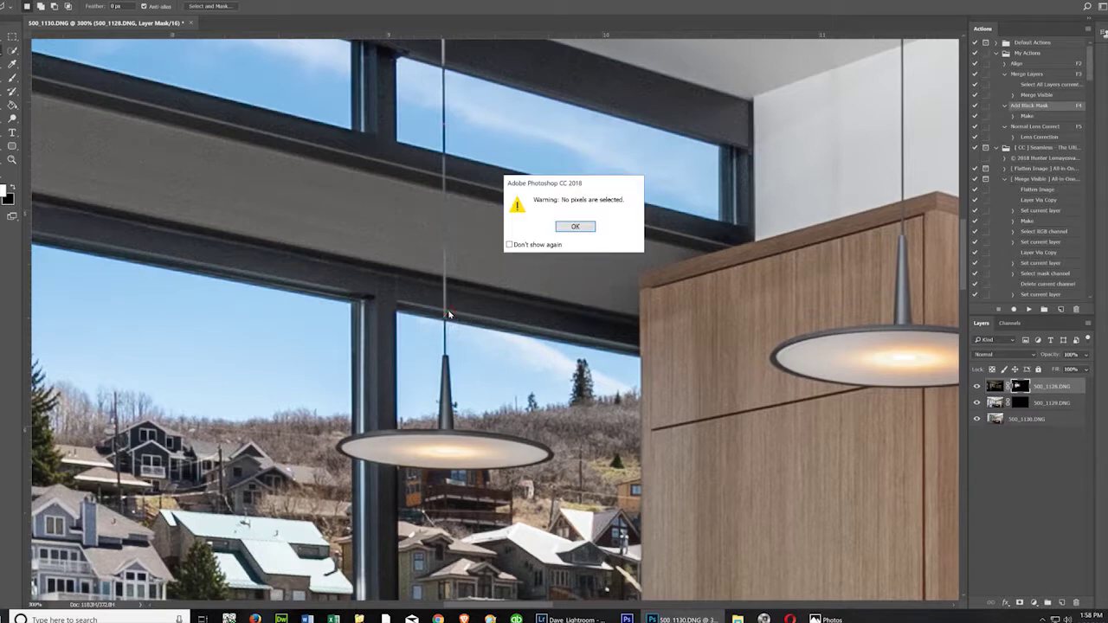
{"action": "left_click", "coordinate": [571, 227]}
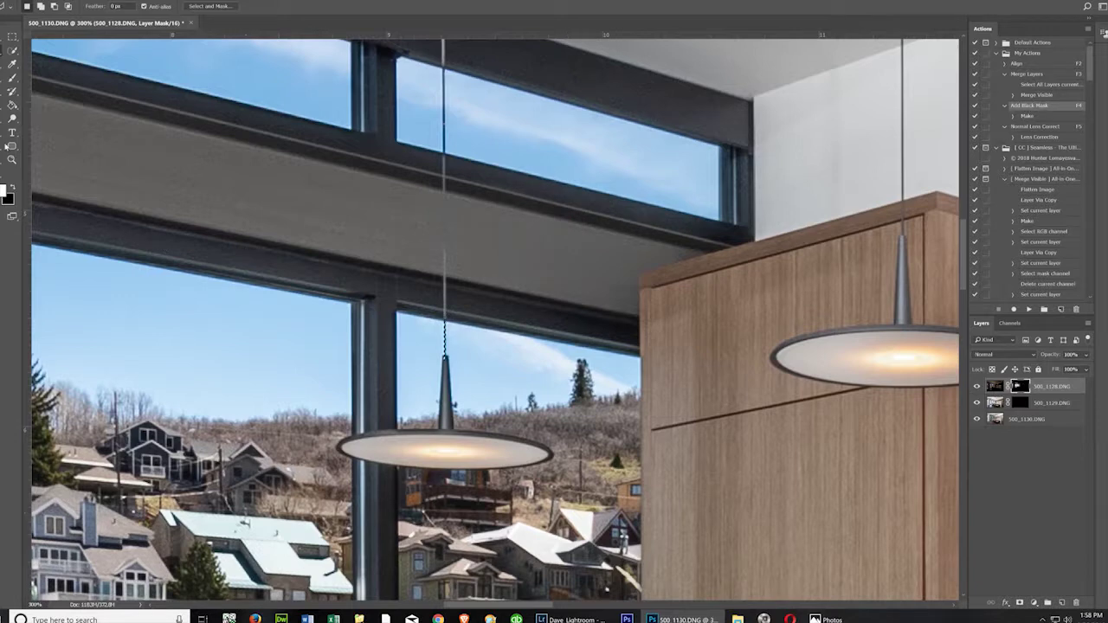
- Paint black inside the pendant cord selection on the dark exposure's mask, and deselect it
{"action": "left_click", "coordinate": [13, 78]}
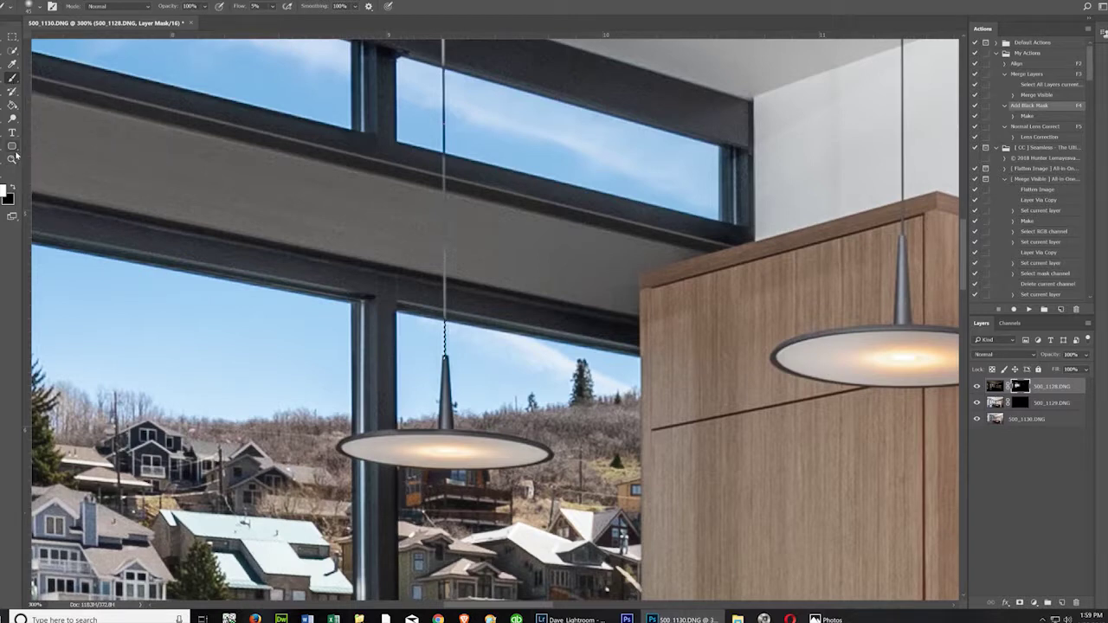
{"action": "key", "text": "x"}
{"action": "left_click", "coordinate": [118, 1]}
{"action": "left_click", "coordinate": [139, 14]}
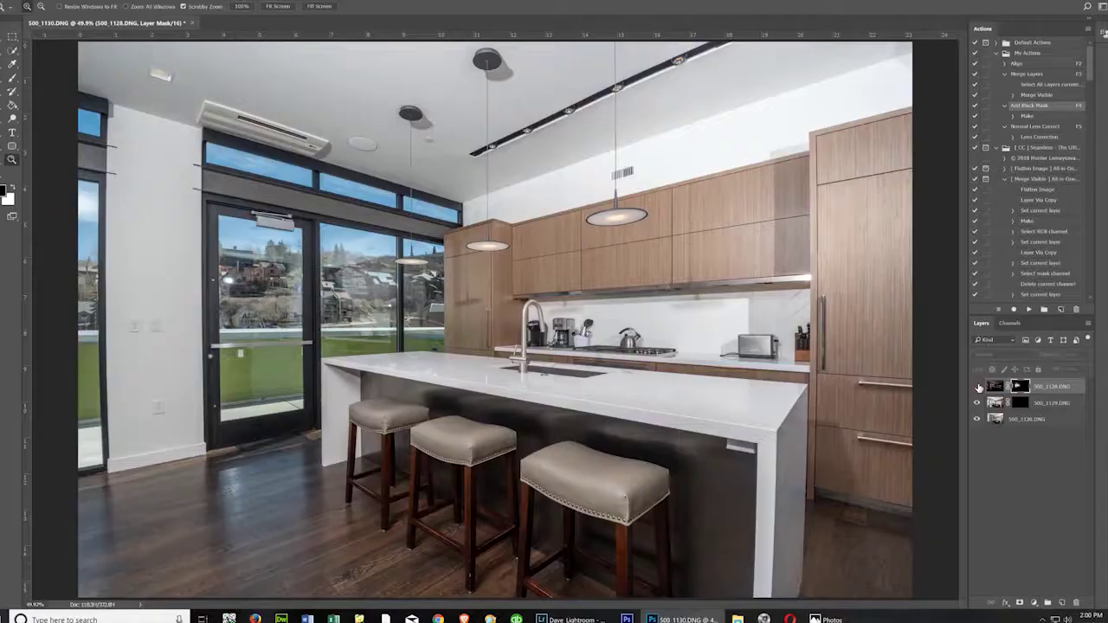
- Compare the whole kitchen with and without the masked dark exposure by toggling the visibility of layer 500_1128.DNG
{"action": "left_click", "coordinate": [979, 387]}
{"action": "left_click", "coordinate": [980, 387]}
{"action": "left_click", "coordinate": [979, 387]}
{"action": "left_click", "coordinate": [978, 386]}
{"action": "left_click", "coordinate": [978, 386]}
{"action": "left_click", "coordinate": [978, 386]}
{"action": "left_click", "coordinate": [978, 387]}
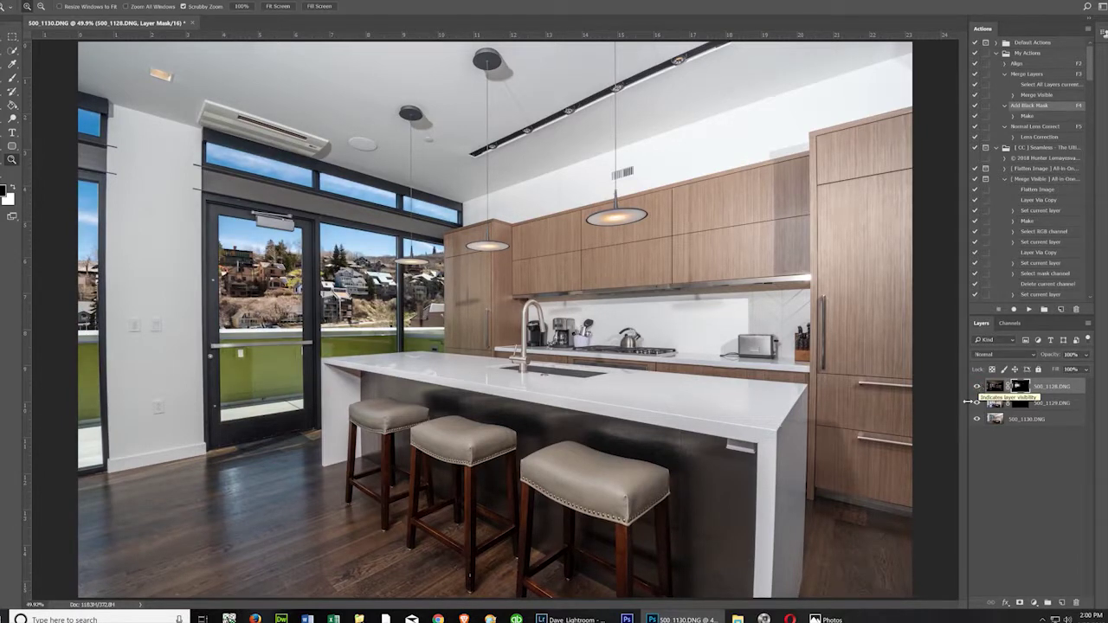
- Set the blend mode of layer 500_1129.DNG to Luminosity with its layer mask active
{"action": "left_click", "coordinate": [1019, 404]}
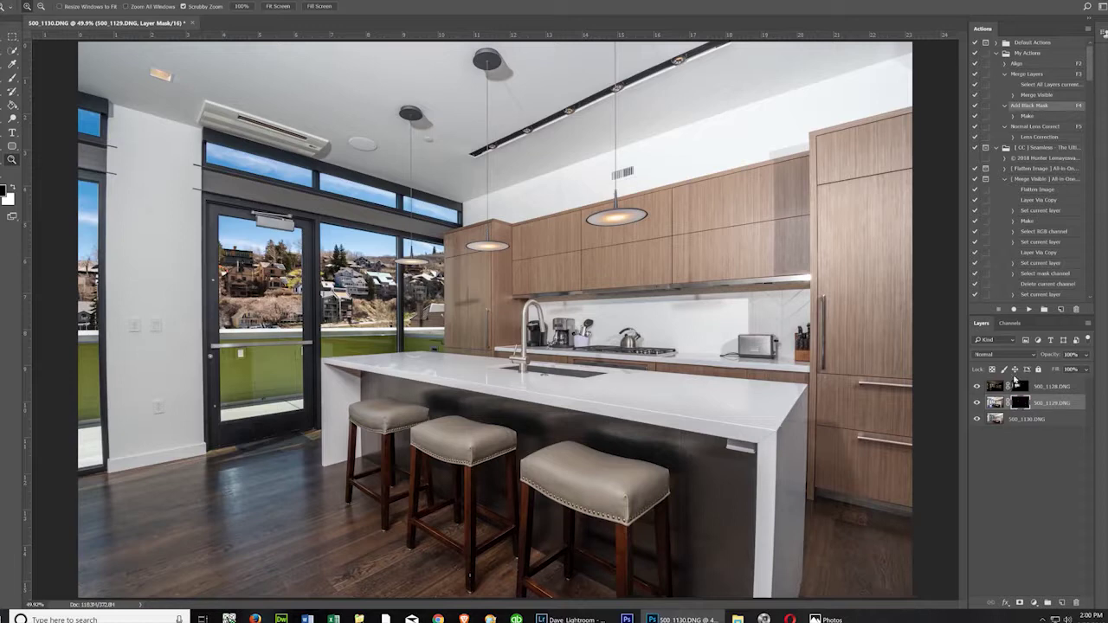
{"action": "left_click", "coordinate": [1010, 355]}
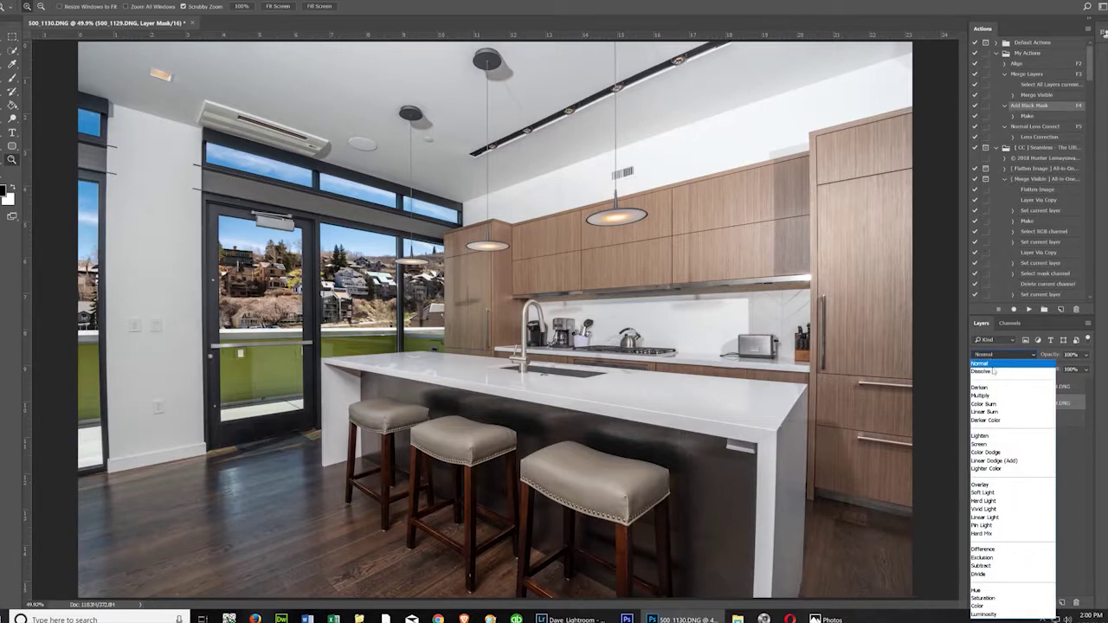
{"action": "left_click", "coordinate": [1017, 615]}
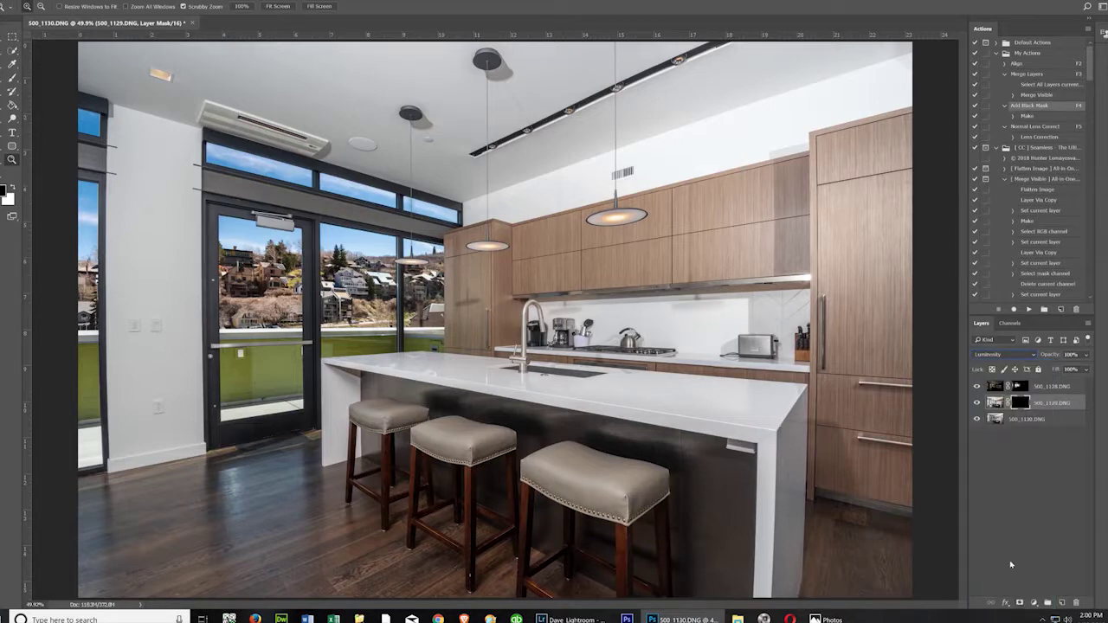
- Paint the ceiling, cabinets, island and floor on the 500_1129.DNG mask with a very large white brush at 9% flow
{"action": "left_click", "coordinate": [12, 77]}
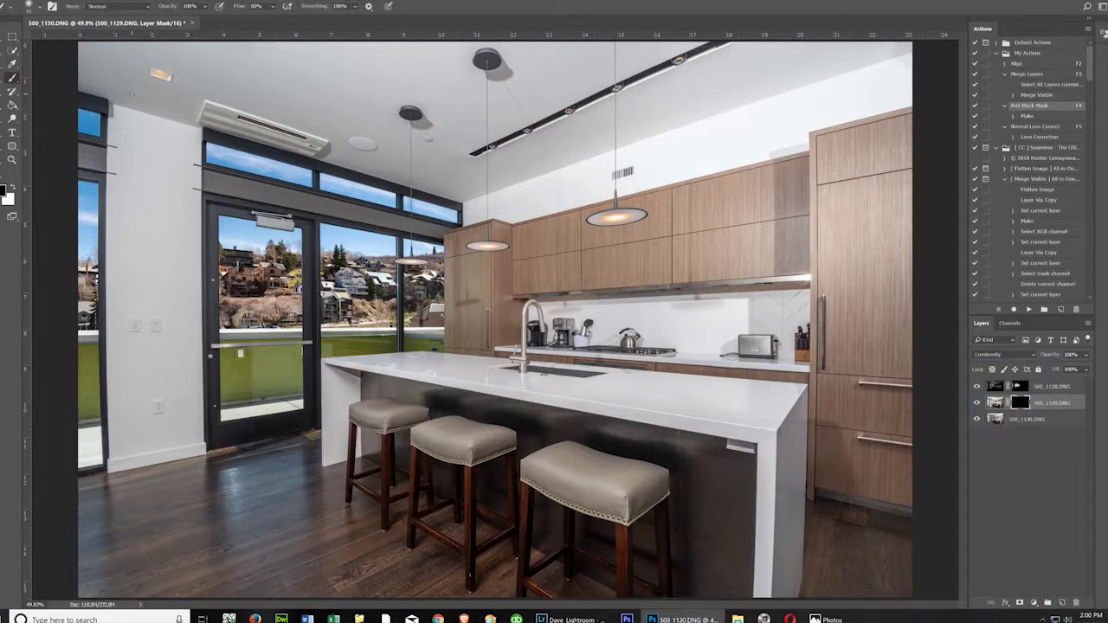
{"action": "key", "text": "]"}
{"action": "key", "text": "]"}
{"action": "left_click", "coordinate": [274, 7]}
{"action": "left_click", "coordinate": [264, 19]}
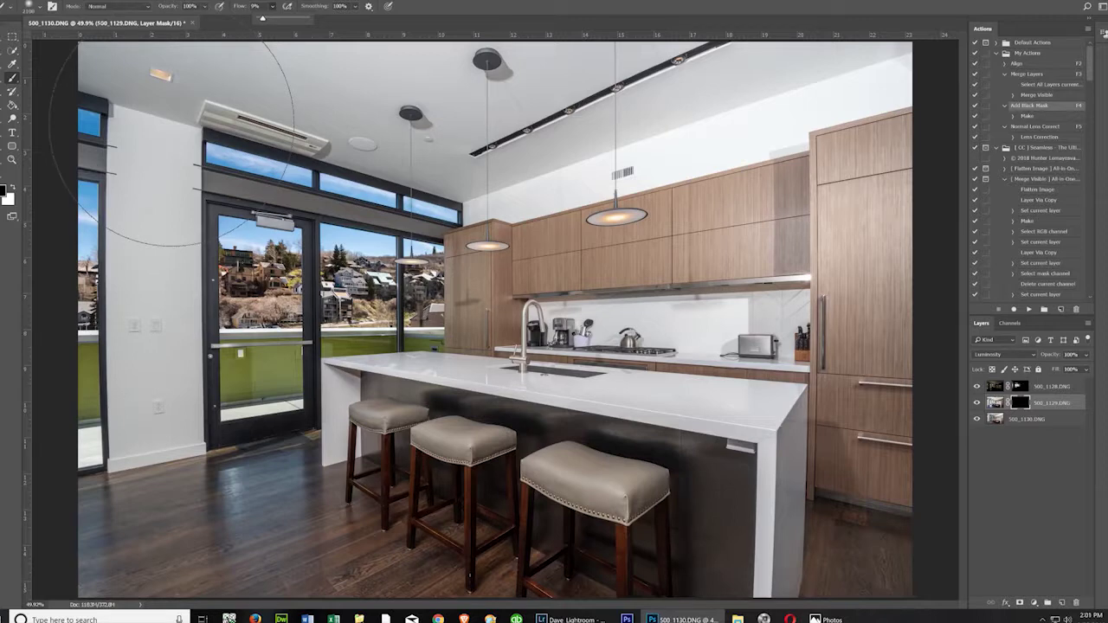
{"action": "key", "text": "x"}
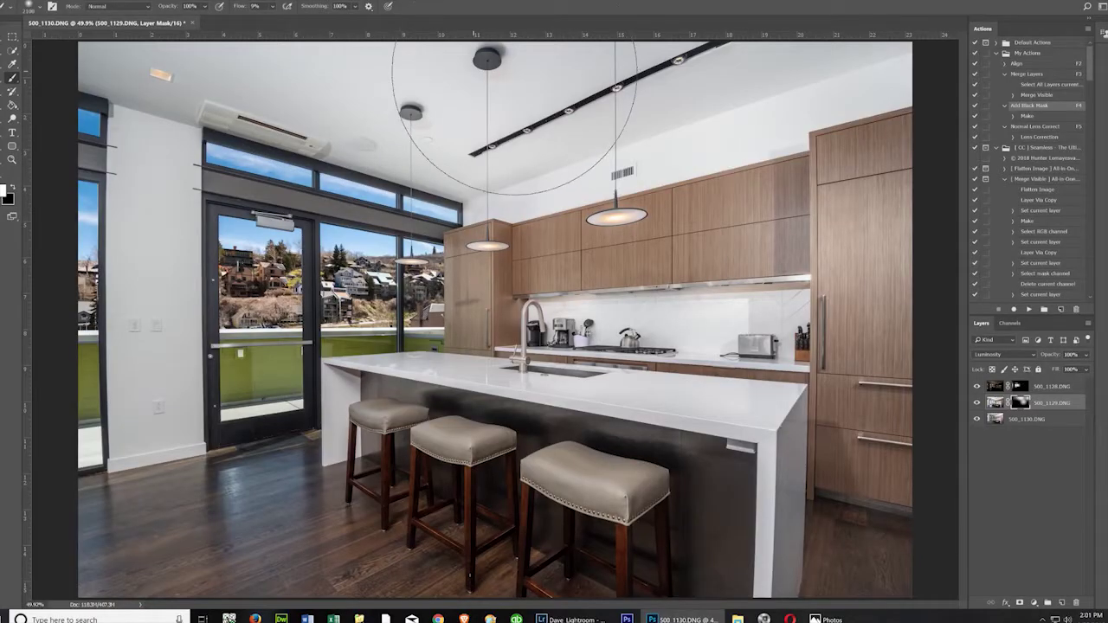
{"action": "left_click_drag", "start_coordinate": [477, 87], "coordinate": [453, 93]}
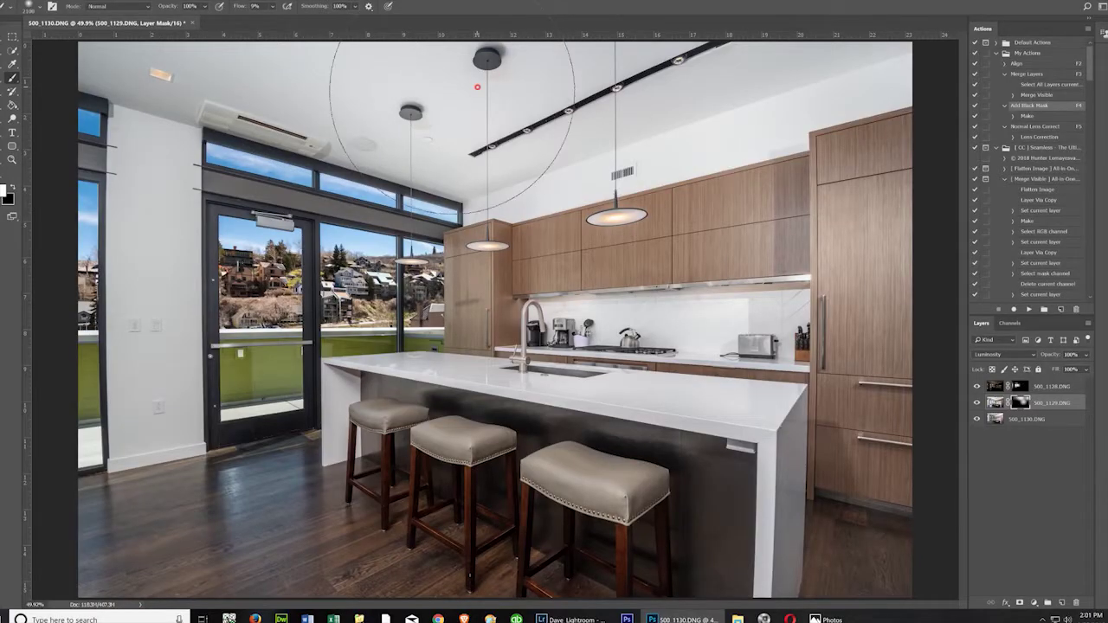
{"action": "mouse_move", "coordinate": [522, 75]}
{"action": "left_mouse_down"}
{"action": "mouse_move", "coordinate": [467, 82]}
{"action": "mouse_move", "coordinate": [565, 113]}
{"action": "left_mouse_up"}
{"action": "mouse_move", "coordinate": [708, 79]}
{"action": "left_mouse_down"}
{"action": "mouse_move", "coordinate": [814, 25]}
{"action": "mouse_move", "coordinate": [947, 17]}
{"action": "left_mouse_up"}
{"action": "mouse_move", "coordinate": [626, 267]}
{"action": "left_mouse_down"}
{"action": "mouse_move", "coordinate": [631, 380]}
{"action": "mouse_move", "coordinate": [541, 364]}
{"action": "mouse_move", "coordinate": [568, 467]}
{"action": "left_mouse_up"}
{"action": "left_click_drag", "start_coordinate": [381, 520], "coordinate": [481, 509]}
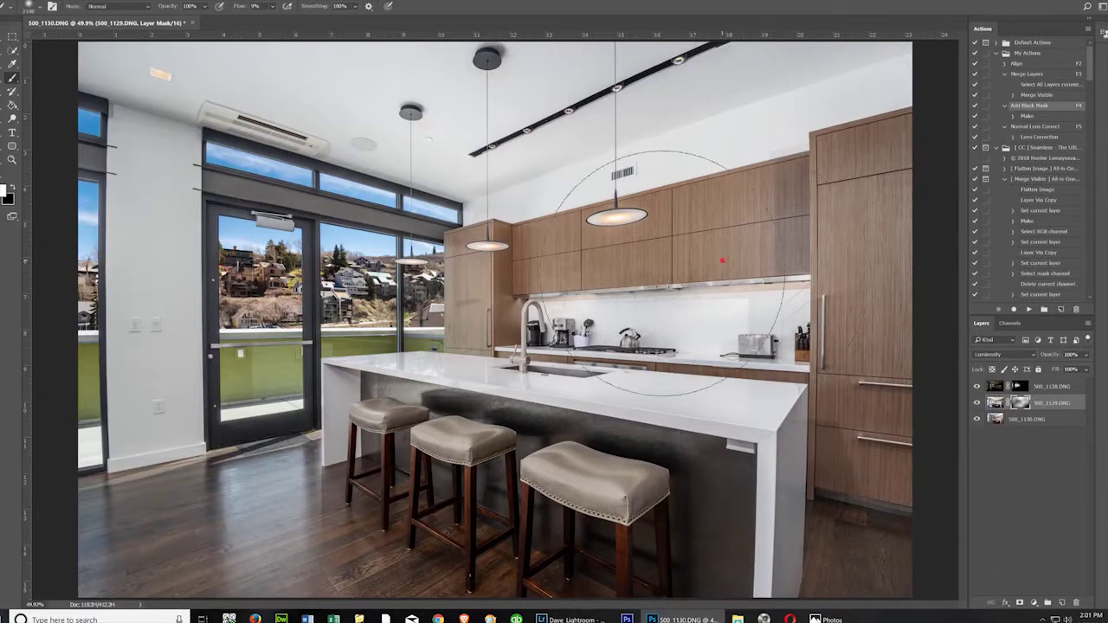
{"action": "mouse_move", "coordinate": [753, 19]}
{"action": "left_mouse_down"}
{"action": "mouse_move", "coordinate": [593, 73]}
{"action": "mouse_move", "coordinate": [779, 23]}
{"action": "mouse_move", "coordinate": [737, 22]}
{"action": "left_mouse_up"}
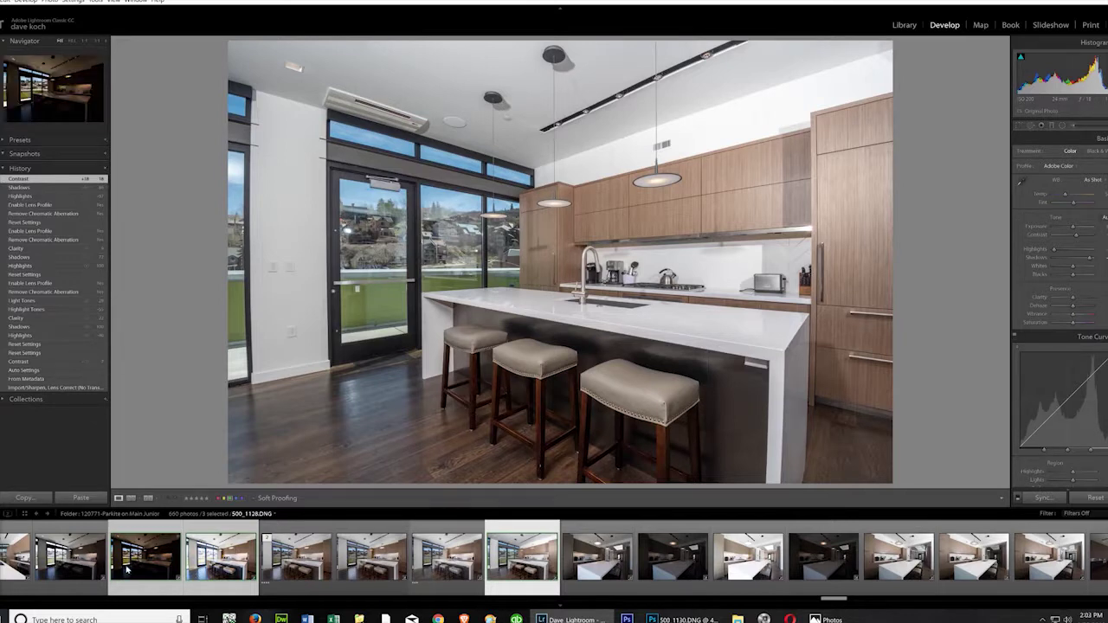
- Check the bright exposure 500_1129.DNG in Lightroom, and slightly lower the exposure of 500_1127.DNG
{"action": "left_click", "coordinate": [194, 575]}
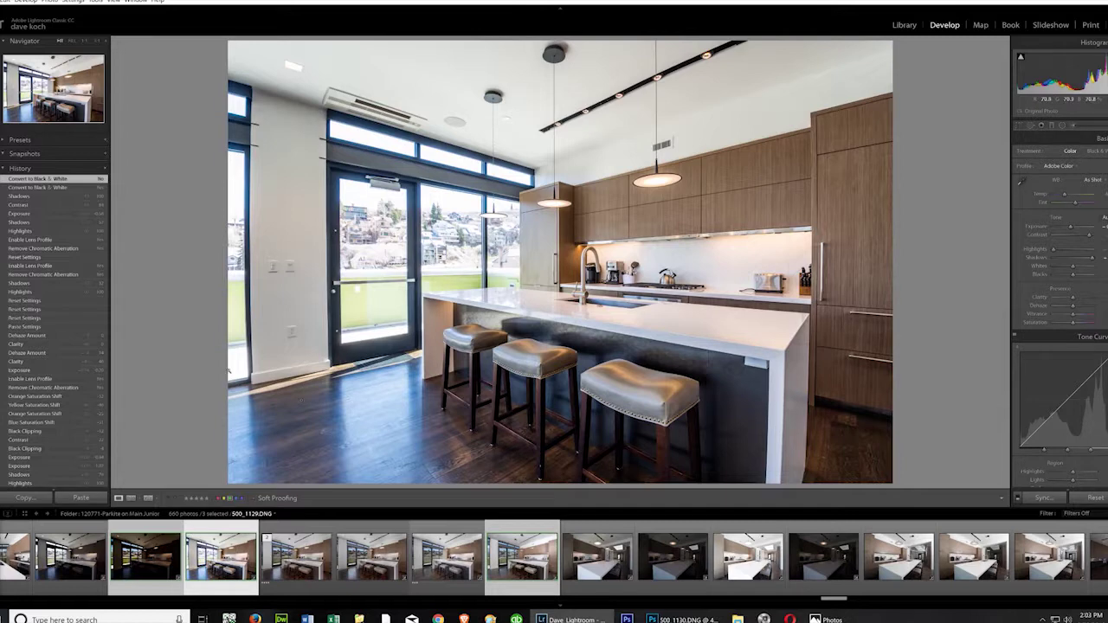
{"action": "left_click", "coordinate": [70, 565]}
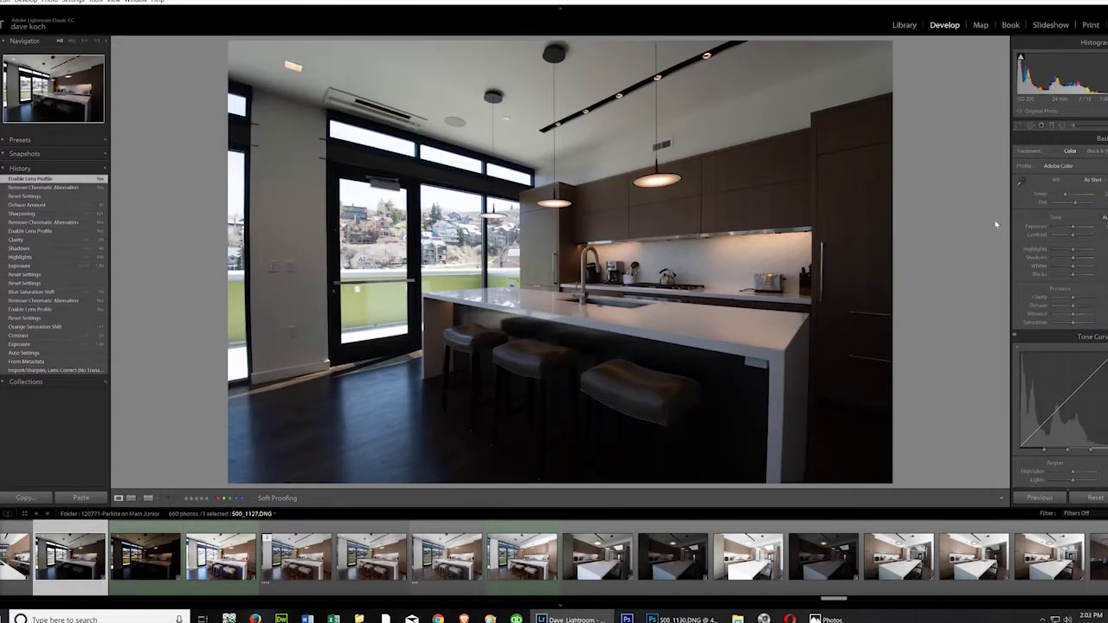
{"action": "left_click_drag", "start_coordinate": [1072, 228], "coordinate": [1046, 226]}
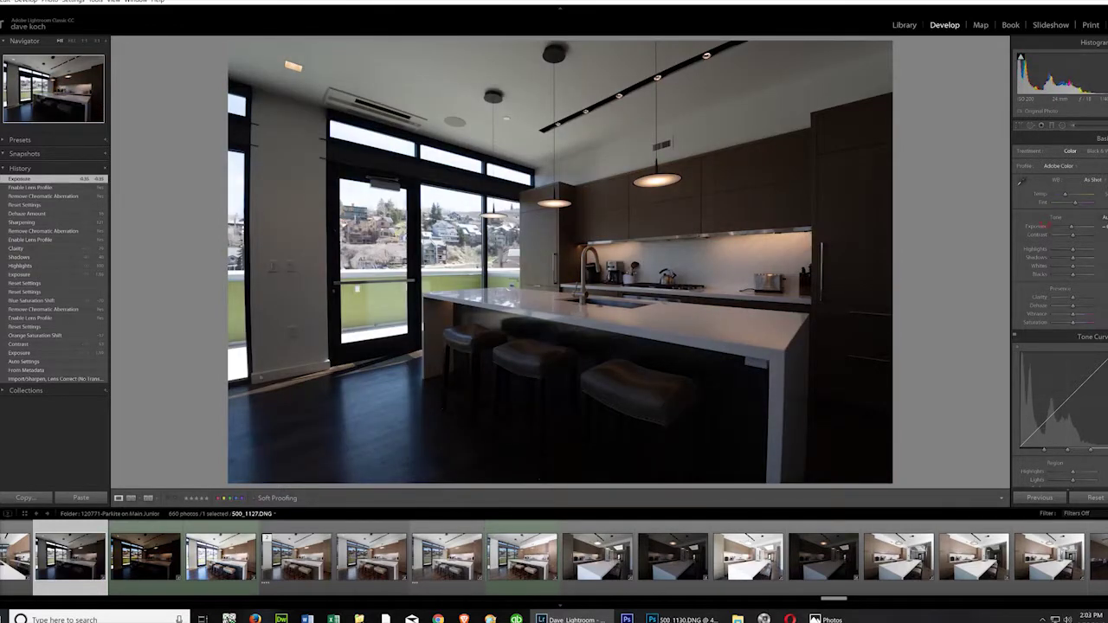
- Create a virtual copy of the flash exposure 500_1130.DNG and make that copy the active photo
{"action": "left_click", "coordinate": [497, 558]}
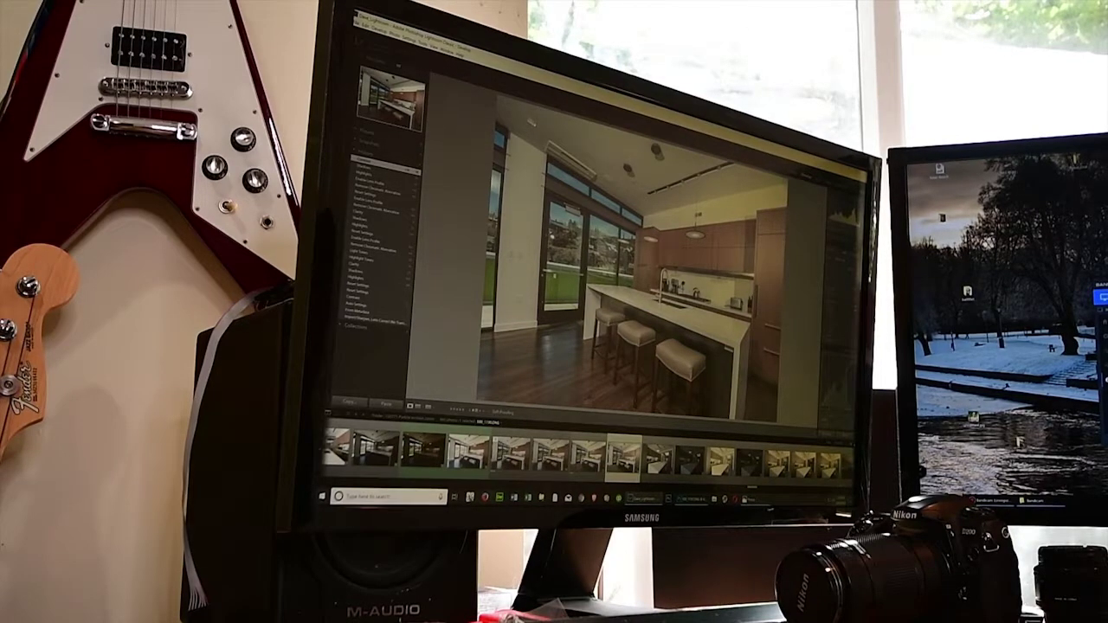
{"action": "right_click", "coordinate": [631, 459]}
{"action": "left_click", "coordinate": [663, 397]}
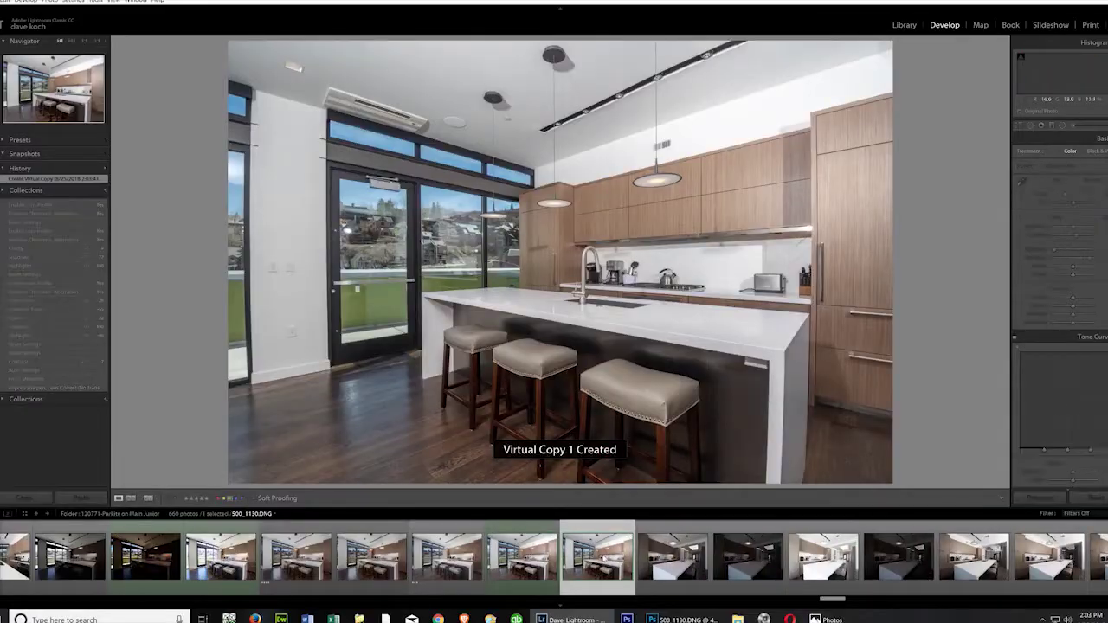
{"action": "key", "text": "Right"}
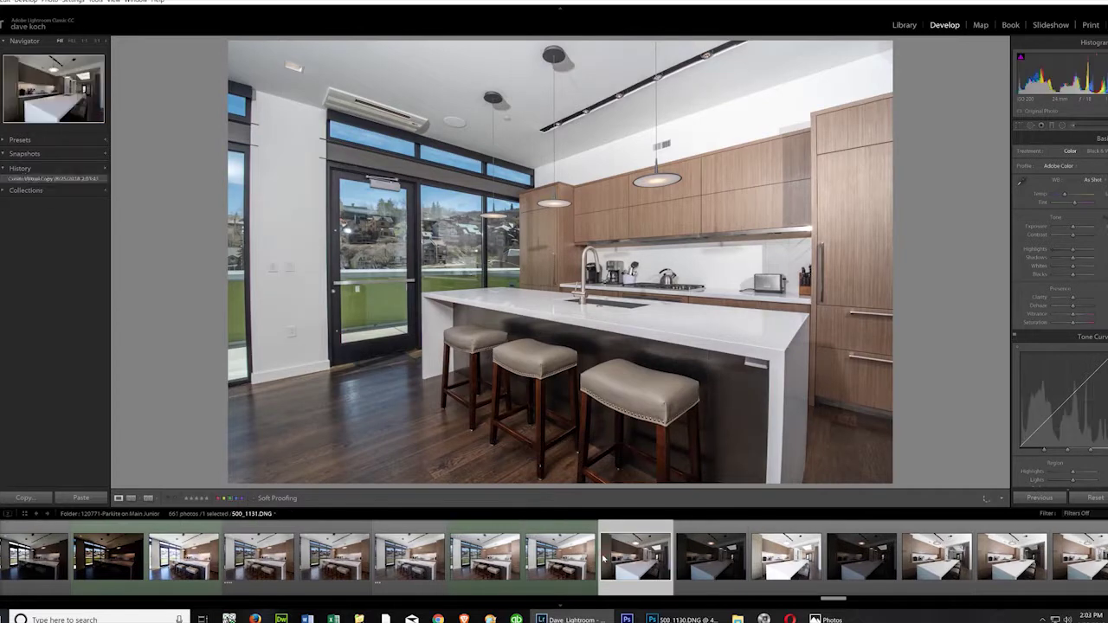
{"action": "key", "text": "Left"}
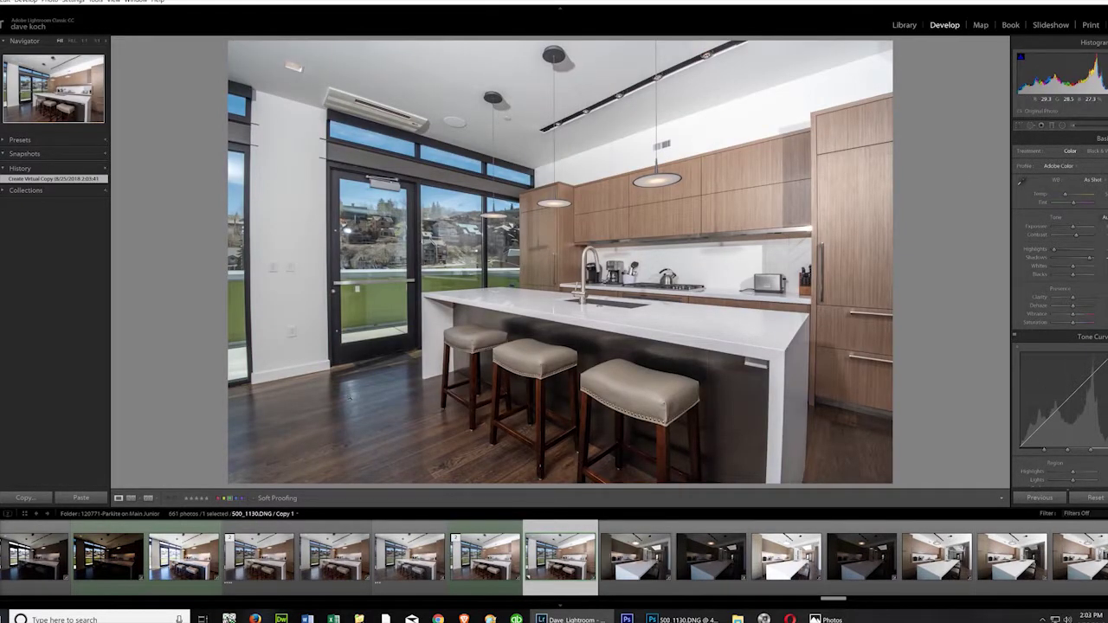
- Adjust the tone of the 500_1130.DNG virtual copy with more contrast, slightly less exposure and deeper blacks
{"action": "left_click", "coordinate": [1079, 235]}
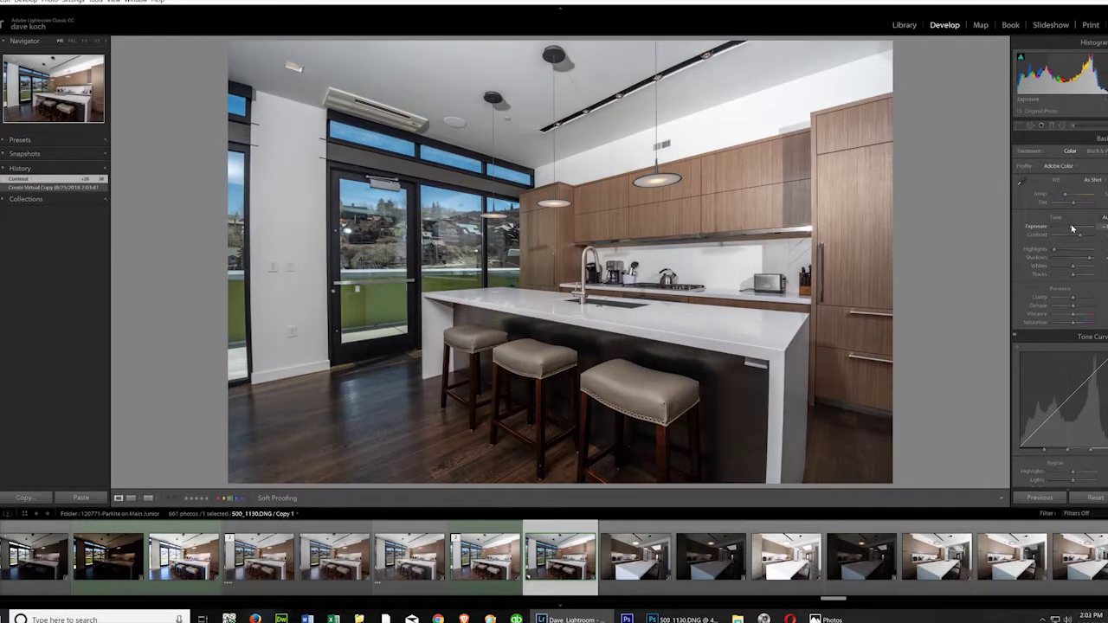
{"action": "left_click", "coordinate": [1073, 229]}
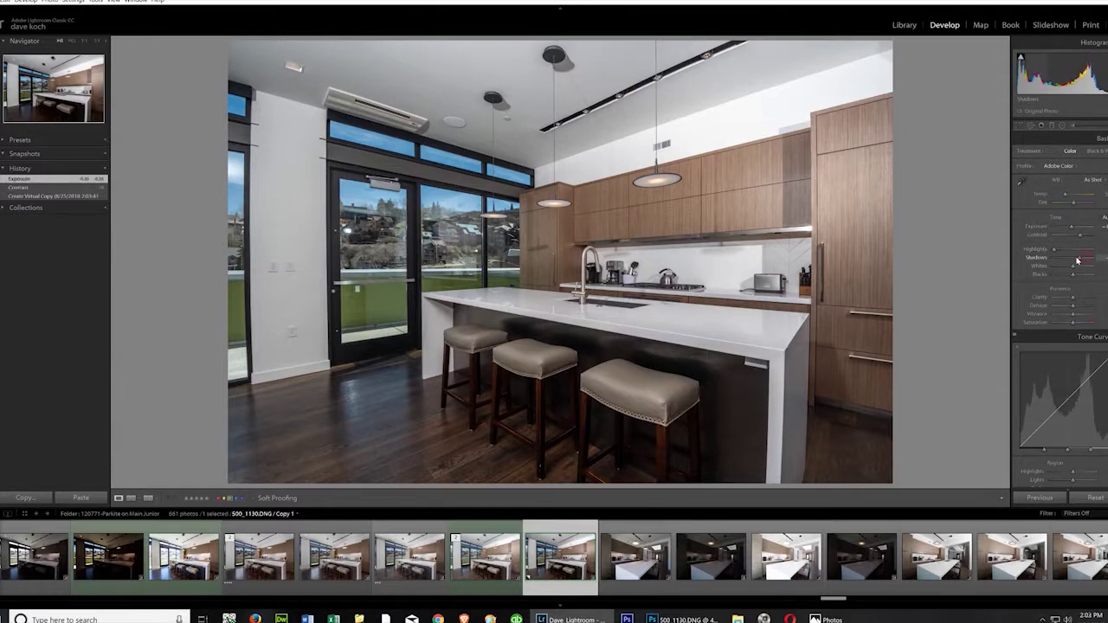
{"action": "left_click", "coordinate": [1082, 259]}
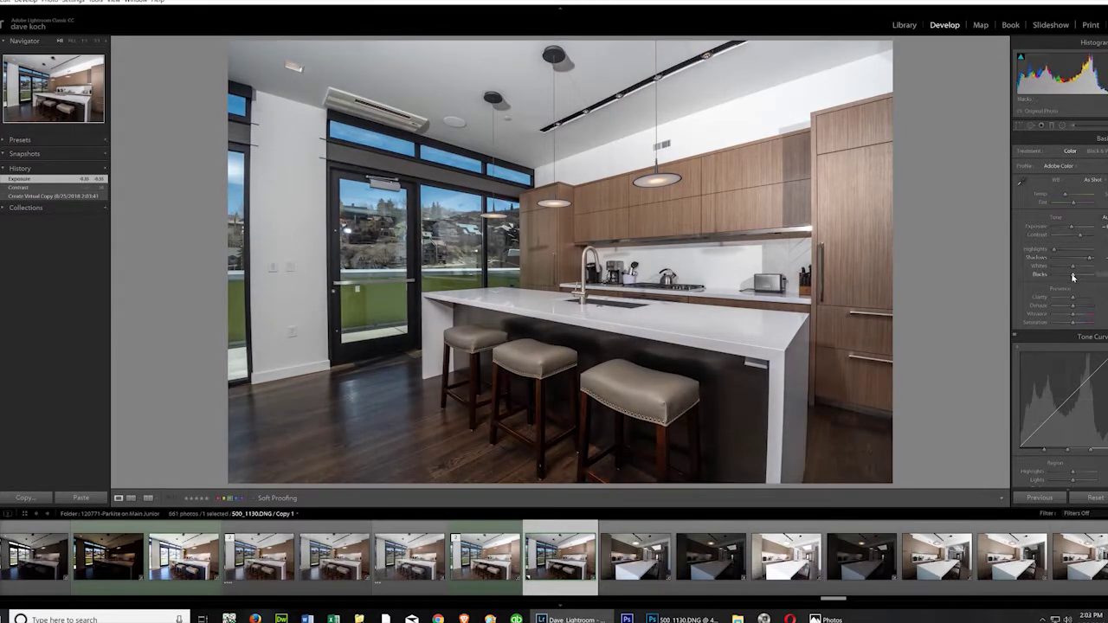
{"action": "left_click", "coordinate": [1070, 275]}
- Strengthen the virtual copy's presence with small increases in clarity, vibrance and dehaze
{"action": "left_click_drag", "start_coordinate": [1074, 300], "coordinate": [1083, 298]}
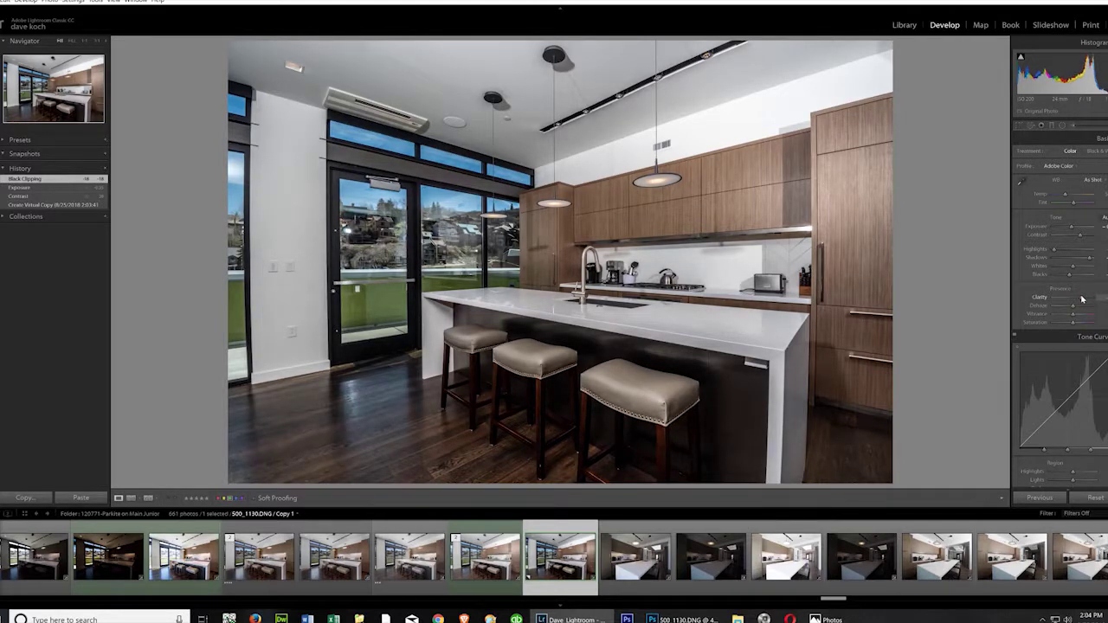
{"action": "left_click_drag", "start_coordinate": [1081, 298], "coordinate": [1076, 313]}
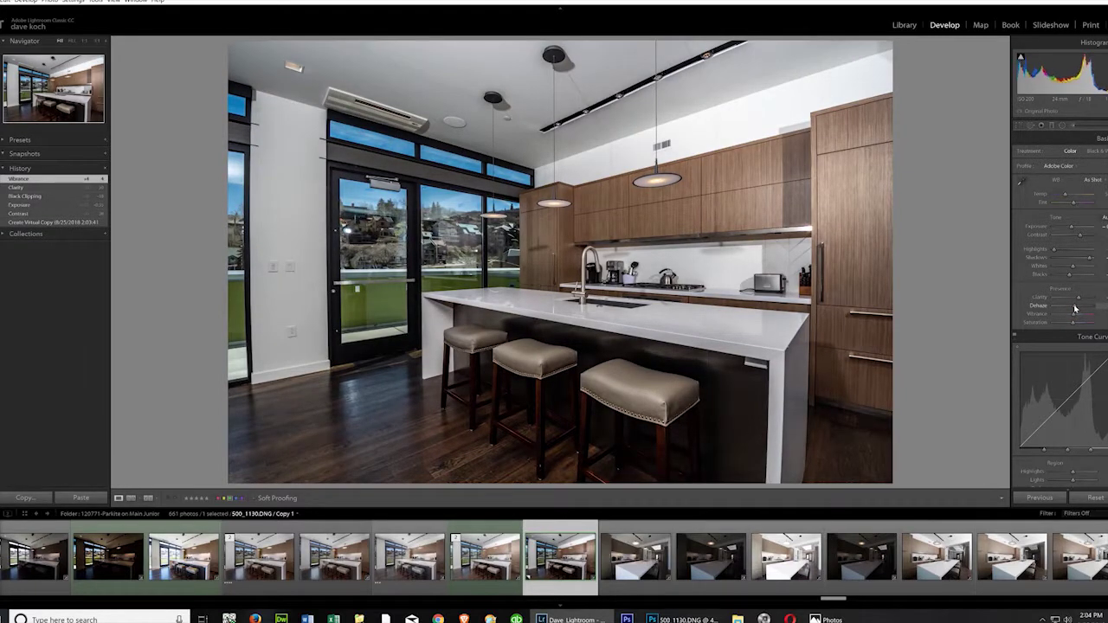
{"action": "left_click_drag", "start_coordinate": [1075, 308], "coordinate": [1075, 308]}
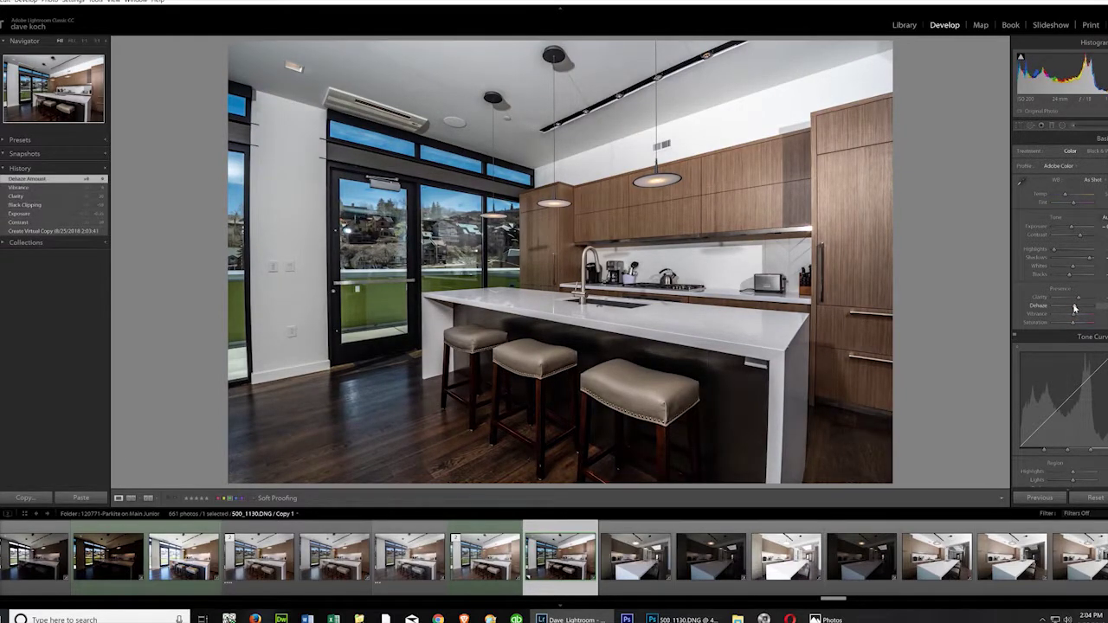
- Fine-tune the exposure of the flash virtual copy and strongly reduce its blue saturation
{"action": "left_click_drag", "start_coordinate": [1071, 228], "coordinate": [1071, 228]}
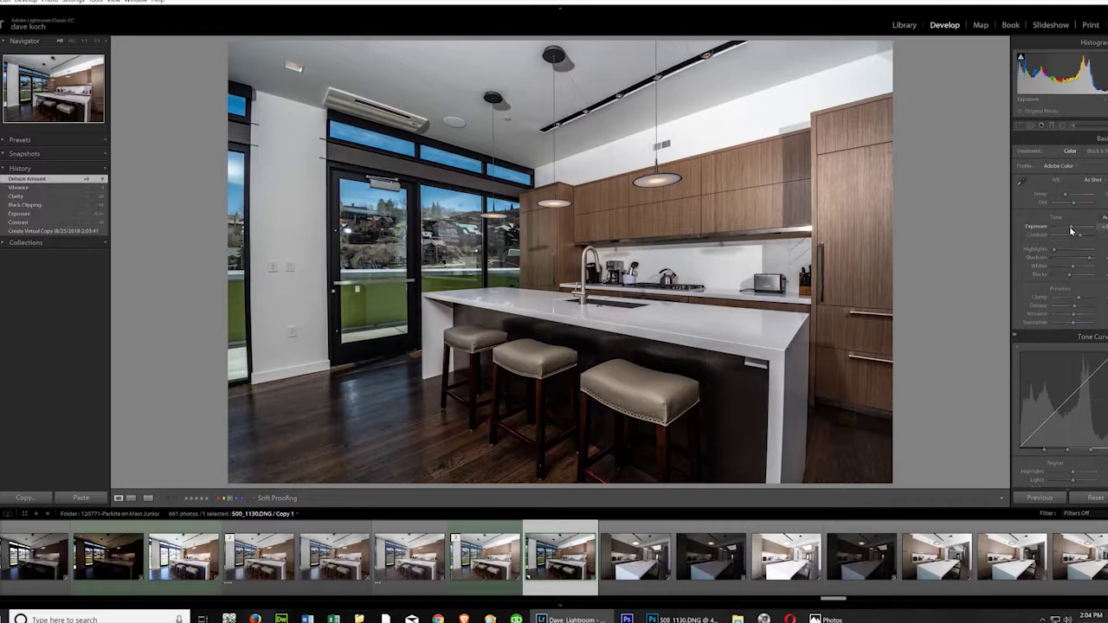
{"action": "left_click_drag", "start_coordinate": [1071, 230], "coordinate": [1071, 229]}
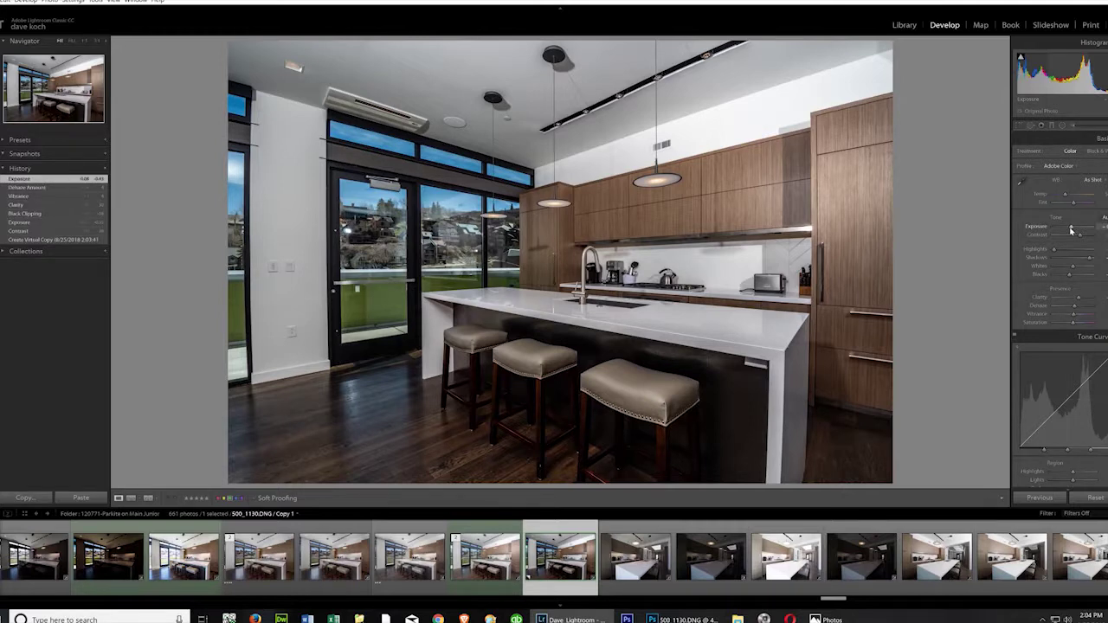
{"action": "scroll", "coordinate": [1060, 303], "scroll_direction": "down", "scroll_amount": 10}
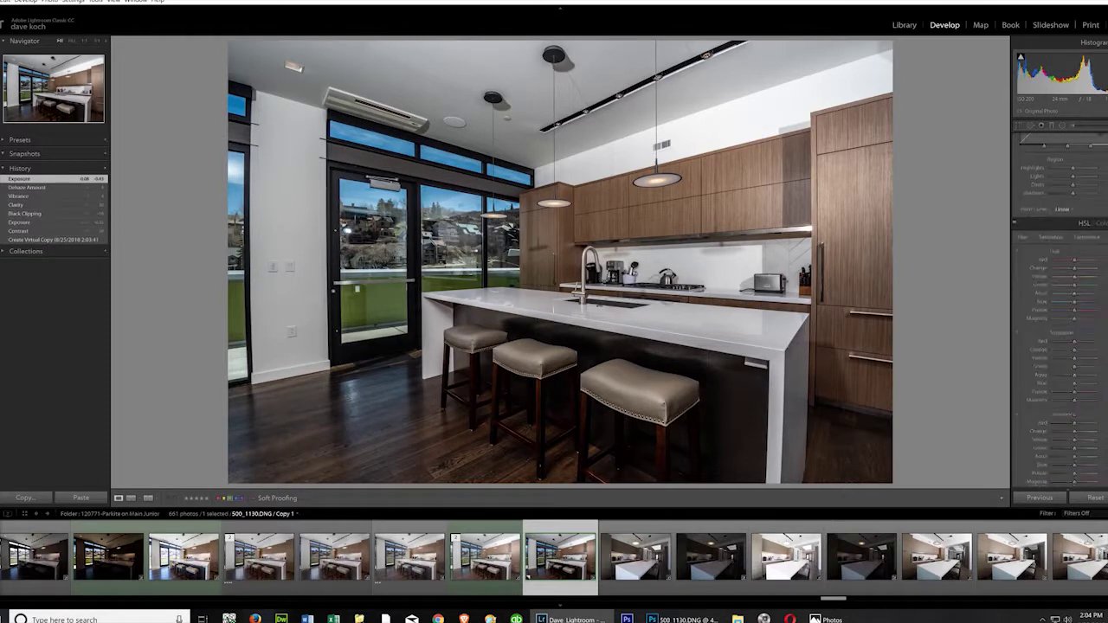
{"action": "scroll", "coordinate": [1060, 303], "scroll_direction": "up", "scroll_amount": 2}
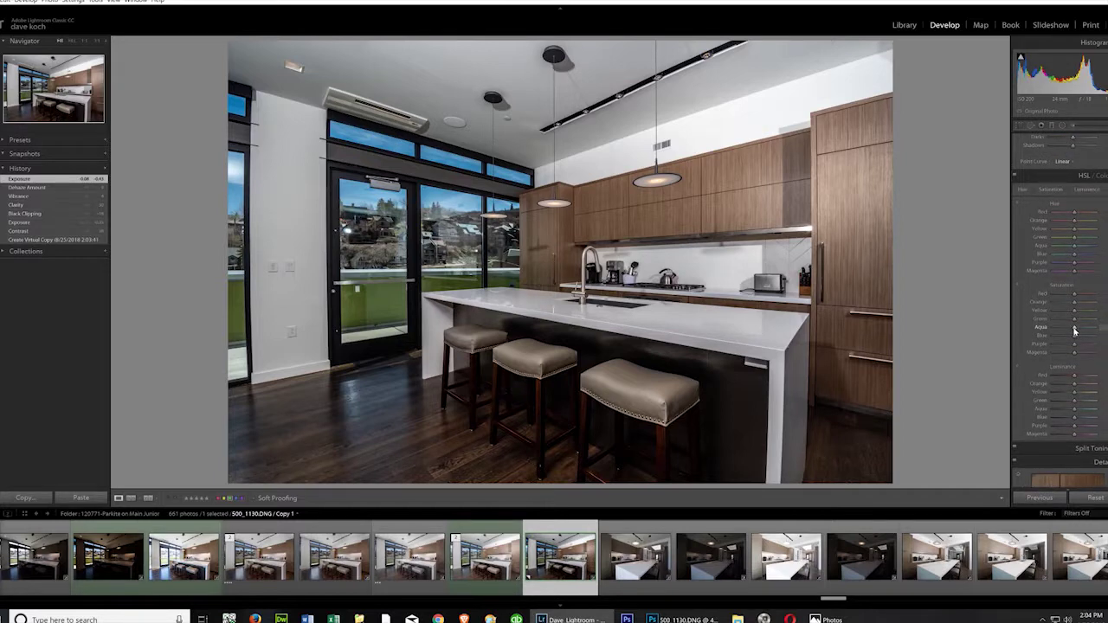
{"action": "left_click_drag", "start_coordinate": [1065, 340], "coordinate": [1049, 344]}
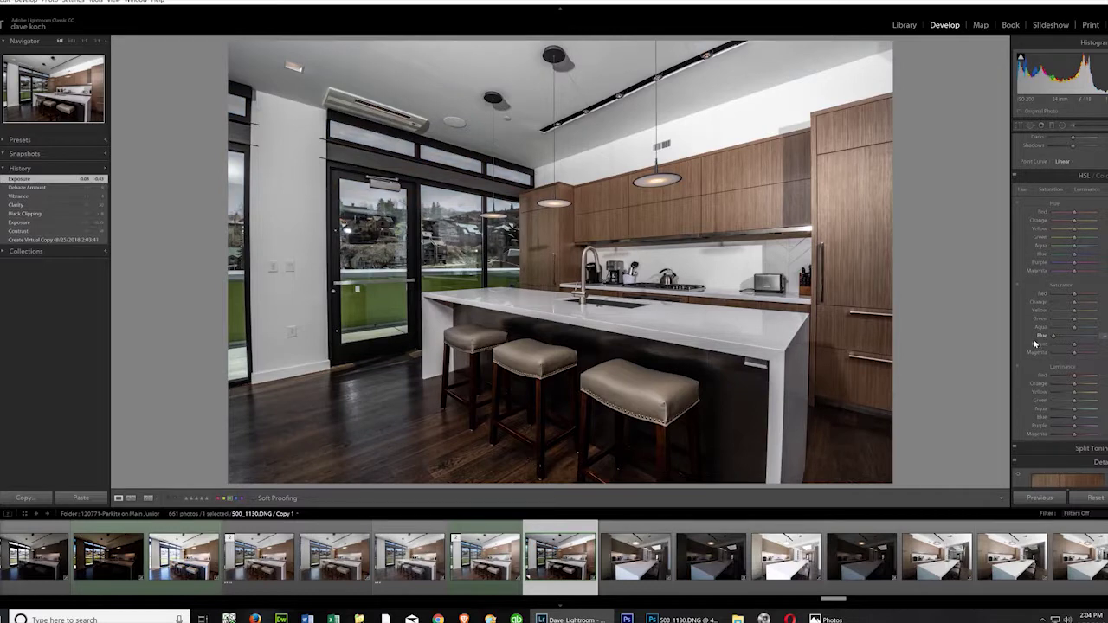
- Lower the highlights region of the virtual copy's tone curve and adjust its lights region
{"action": "scroll", "coordinate": [1057, 248], "scroll_direction": "up", "scroll_amount": 3}
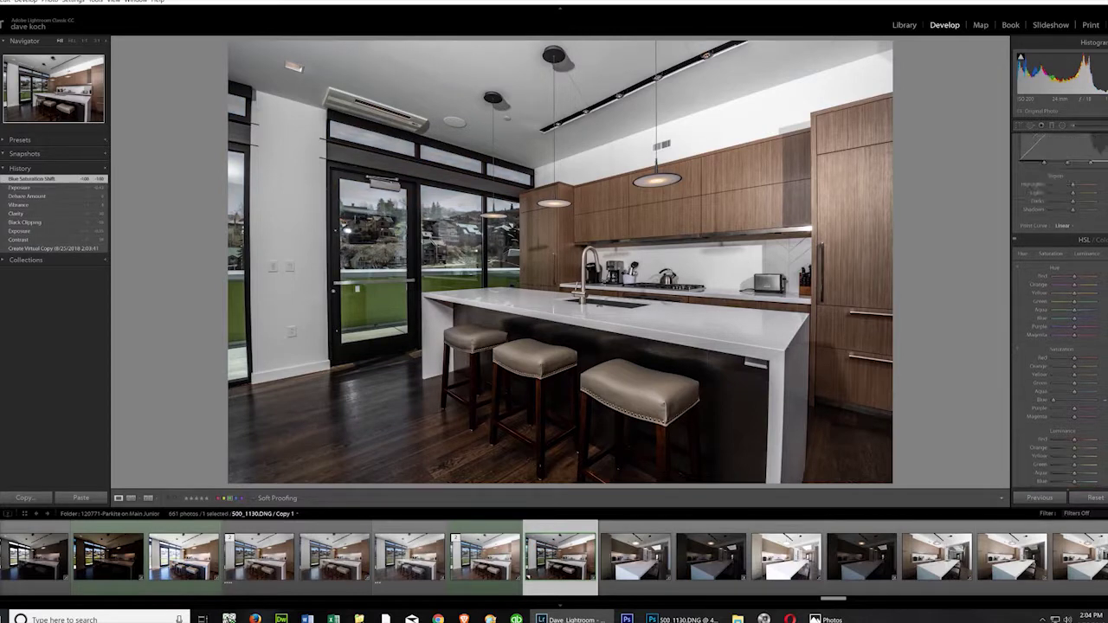
{"action": "left_click_drag", "start_coordinate": [1057, 248], "coordinate": [1050, 248]}
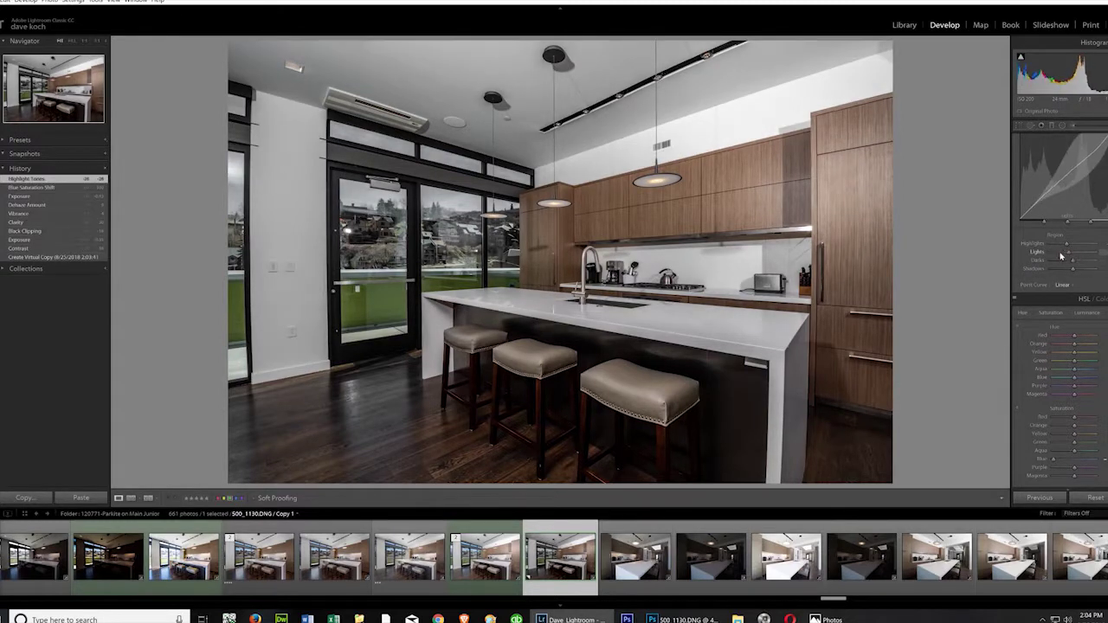
{"action": "left_click_drag", "start_coordinate": [1053, 253], "coordinate": [1076, 256]}
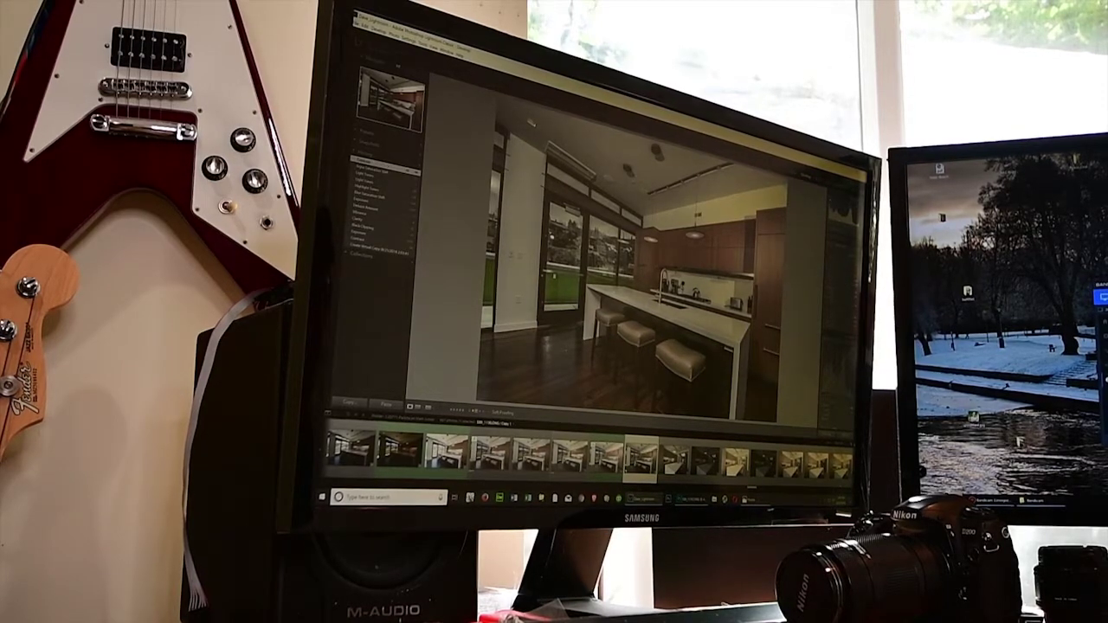
- Open the adjusted virtual copy of 500_1130.DNG in Photoshop for editing
{"action": "right_click", "coordinate": [540, 201]}
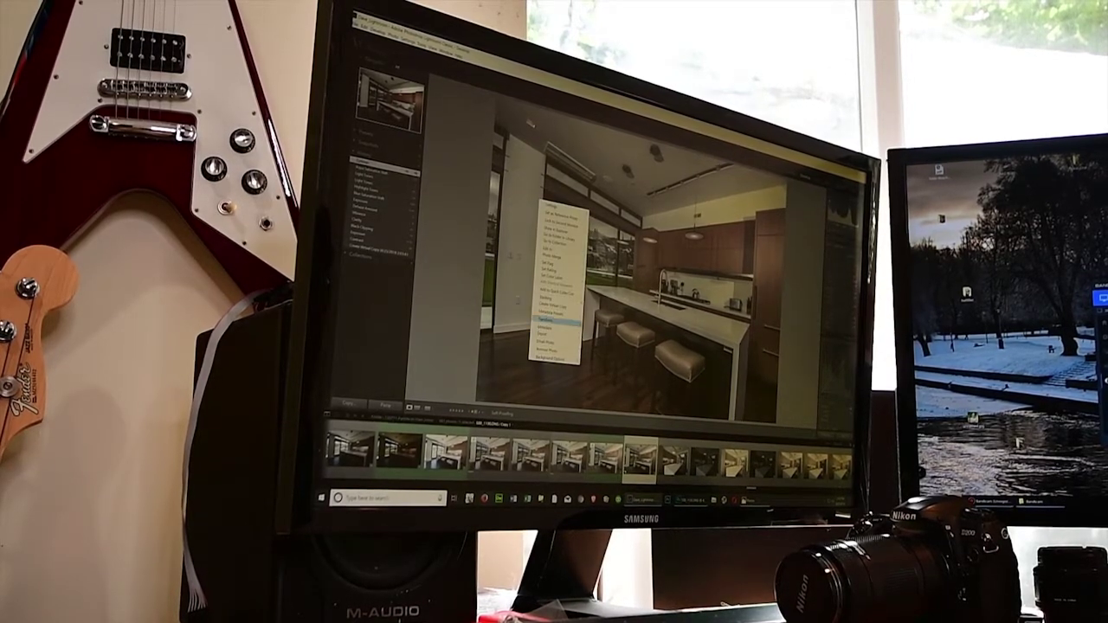
{"action": "mouse_move", "coordinate": [550, 248]}
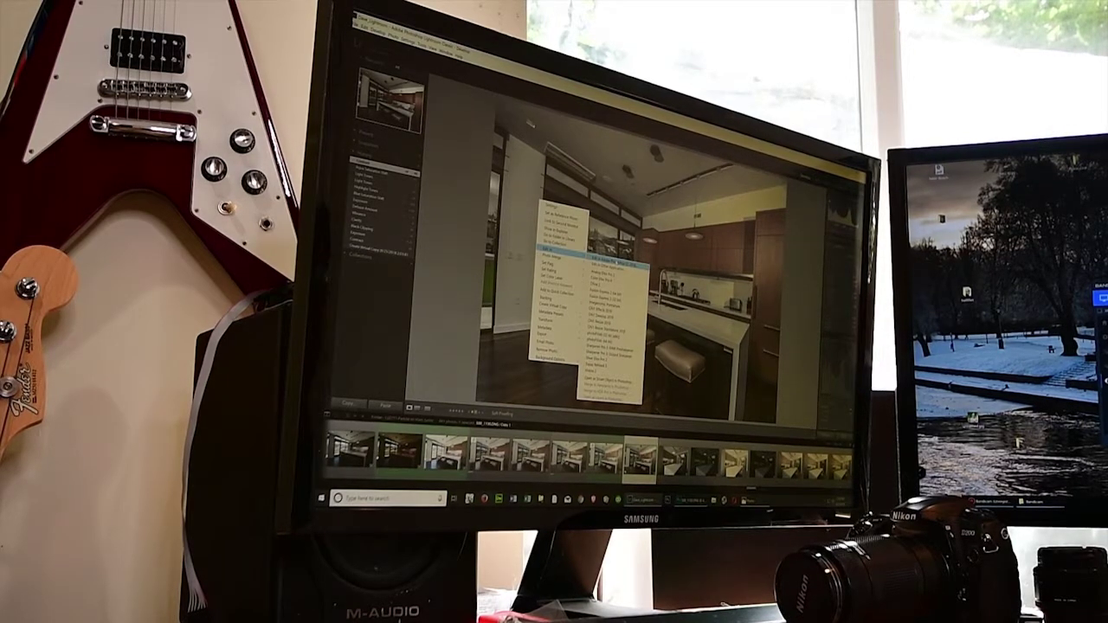
{"action": "left_click", "coordinate": [611, 258]}
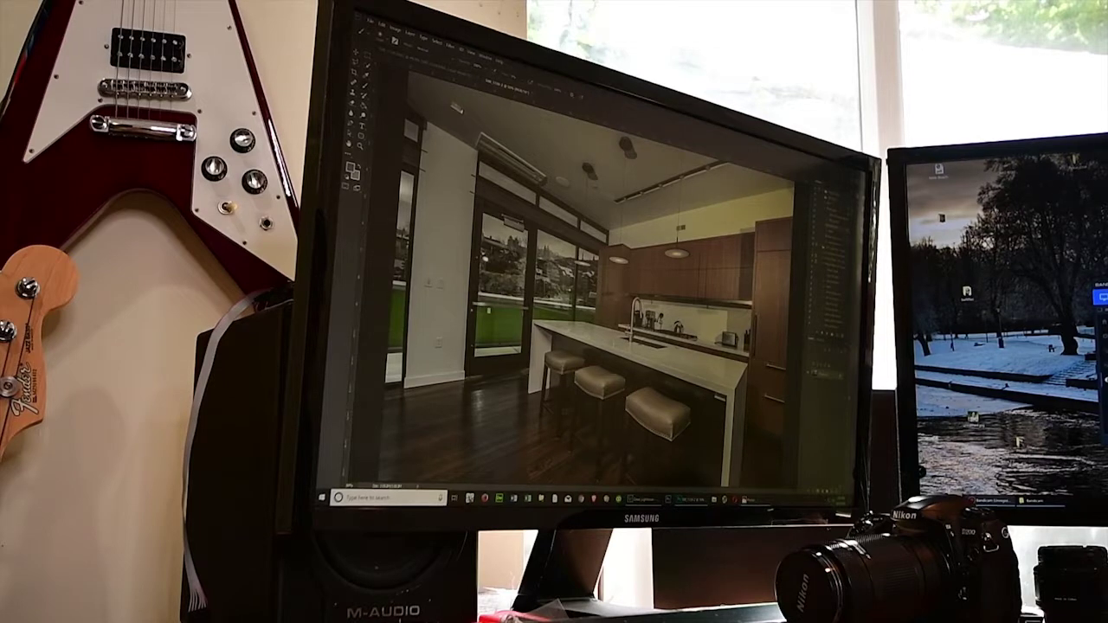
- Duplicate the desaturated image's background layer into the kitchen composite document and switch to that document
{"action": "right_click", "coordinate": [825, 375]}
{"action": "left_click", "coordinate": [836, 385]}
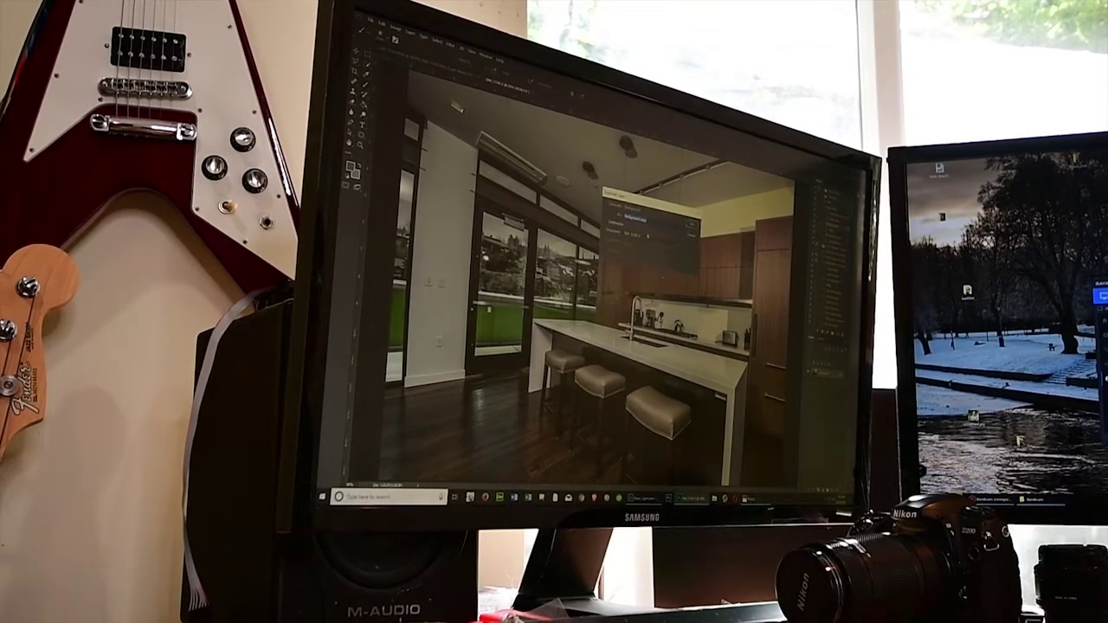
{"action": "left_click", "coordinate": [653, 240]}
{"action": "left_click", "coordinate": [654, 250]}
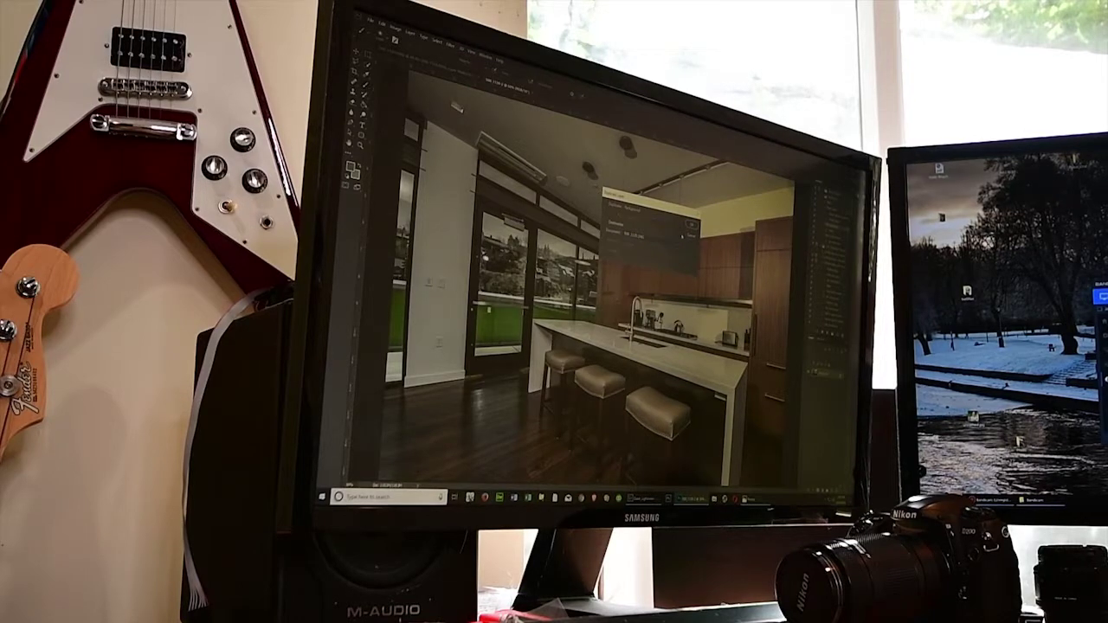
{"action": "key", "text": "Return"}
{"action": "left_click", "coordinate": [453, 69]}
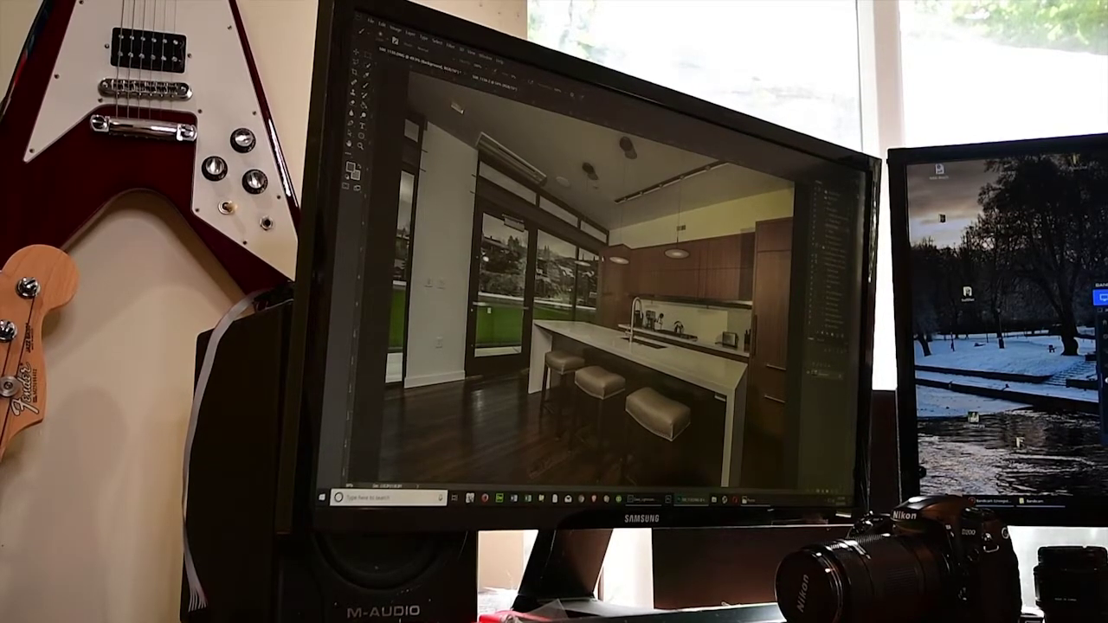
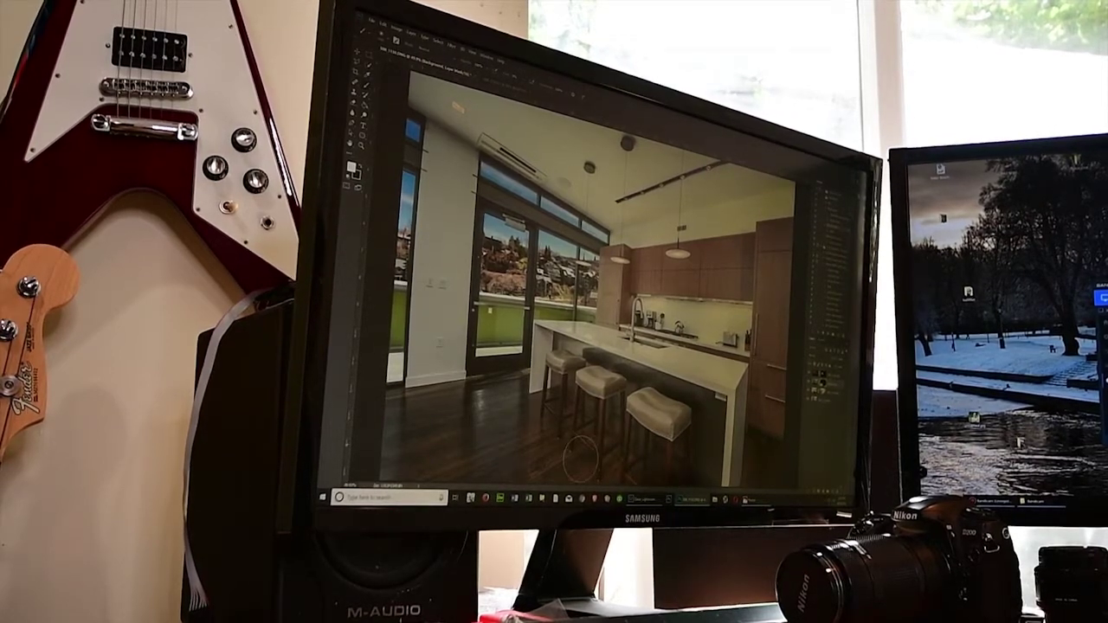
- Switch to Lightroom, look at the dark exposure and make the ambient exposure 500_1127.DNG the active photo
{"action": "mouse_move", "coordinate": [649, 501]}
{"action": "left_click", "coordinate": [645, 470]}
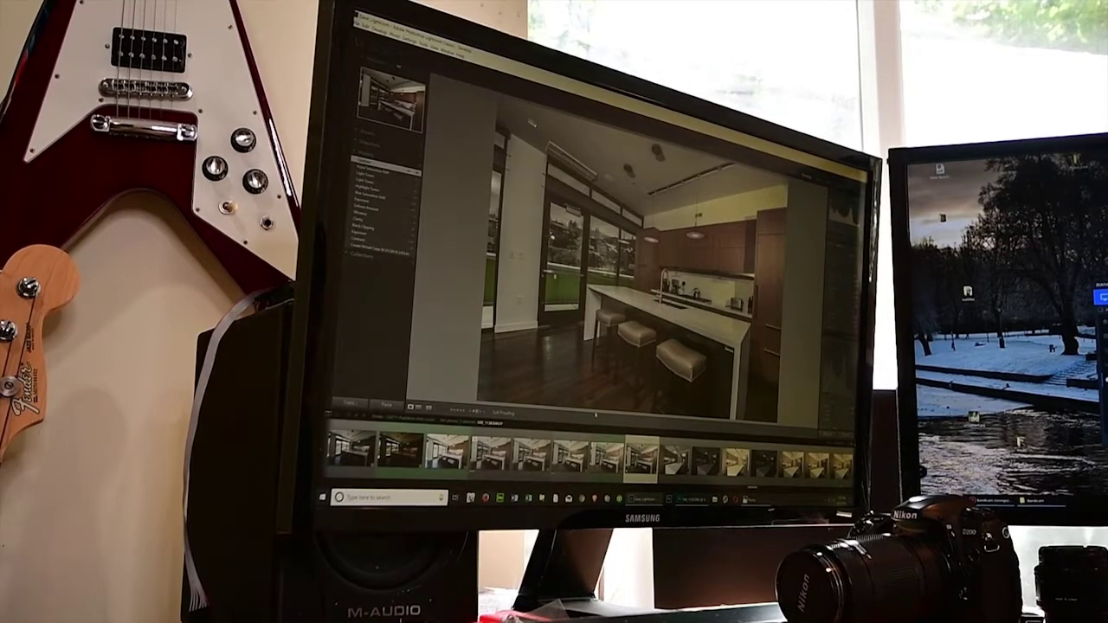
{"action": "left_click", "coordinate": [400, 451]}
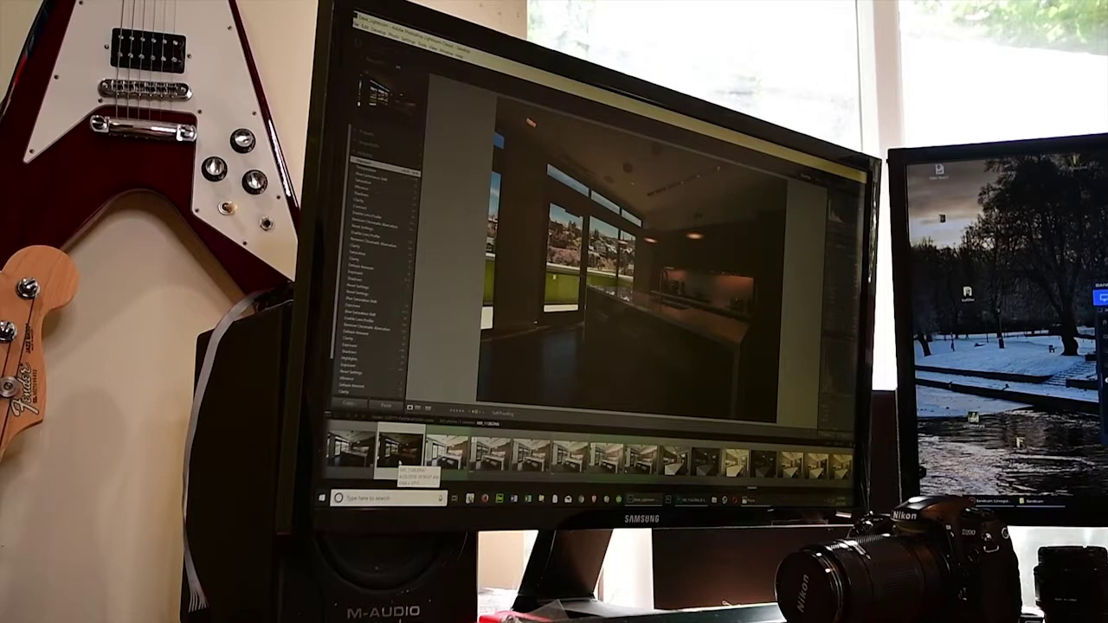
{"action": "left_click", "coordinate": [351, 448]}
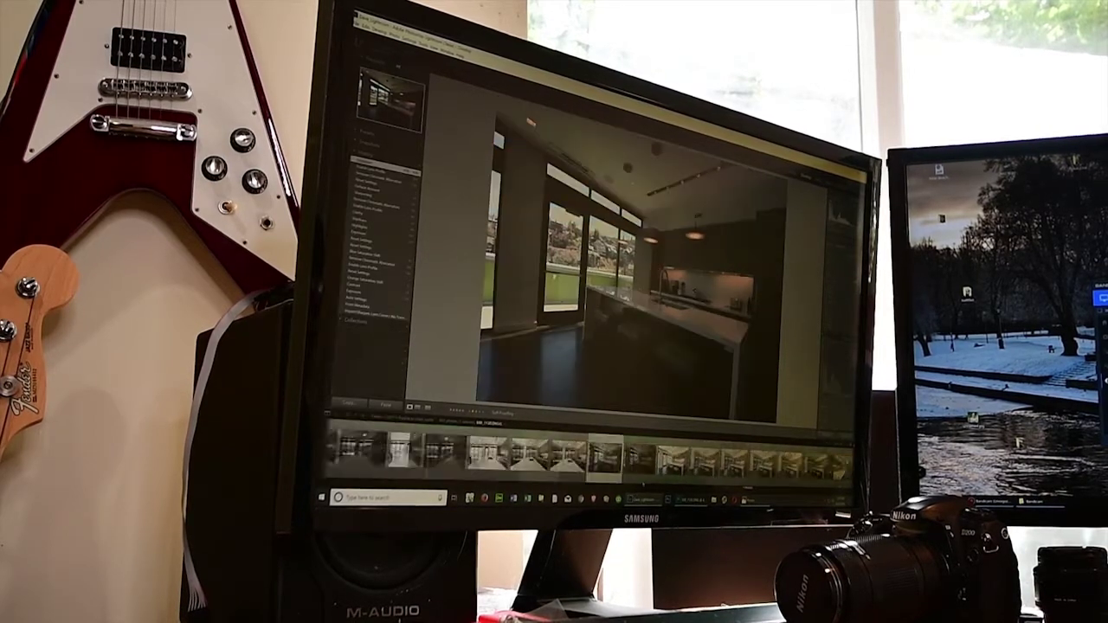
{"action": "scroll", "coordinate": [588, 455], "scroll_direction": "up", "scroll_amount": 1}
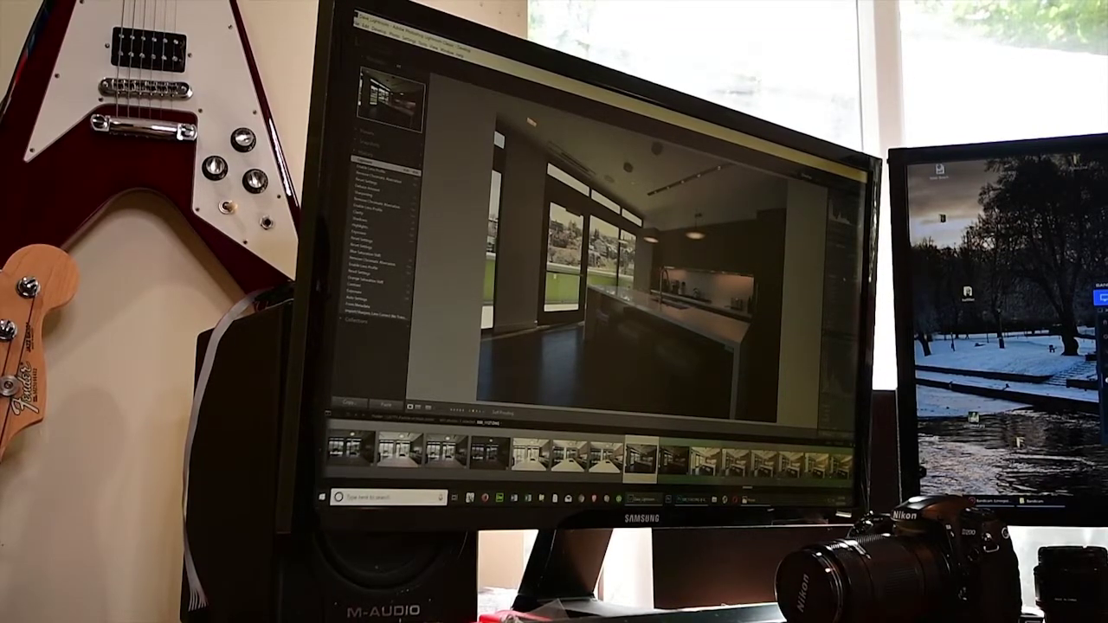
- Brighten 500_1127.DNG overall, open up its darker areas and compare it with the neighbouring dark exposure
{"action": "left_click_drag", "start_coordinate": [844, 278], "coordinate": [847, 280]}
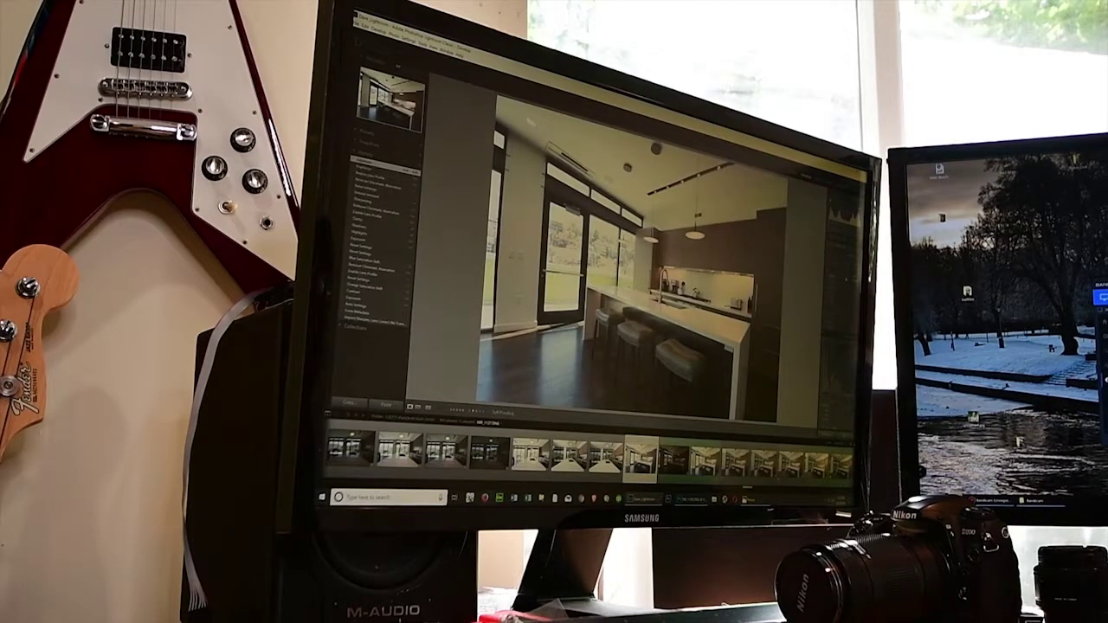
{"action": "left_click_drag", "start_coordinate": [842, 292], "coordinate": [846, 301]}
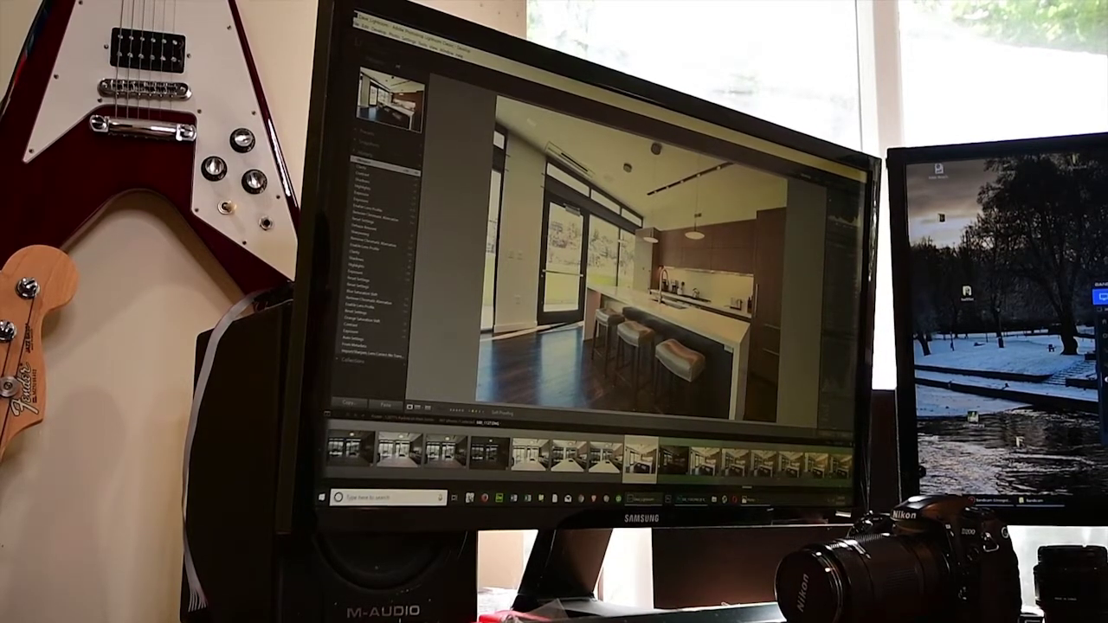
{"action": "key", "text": "Right"}
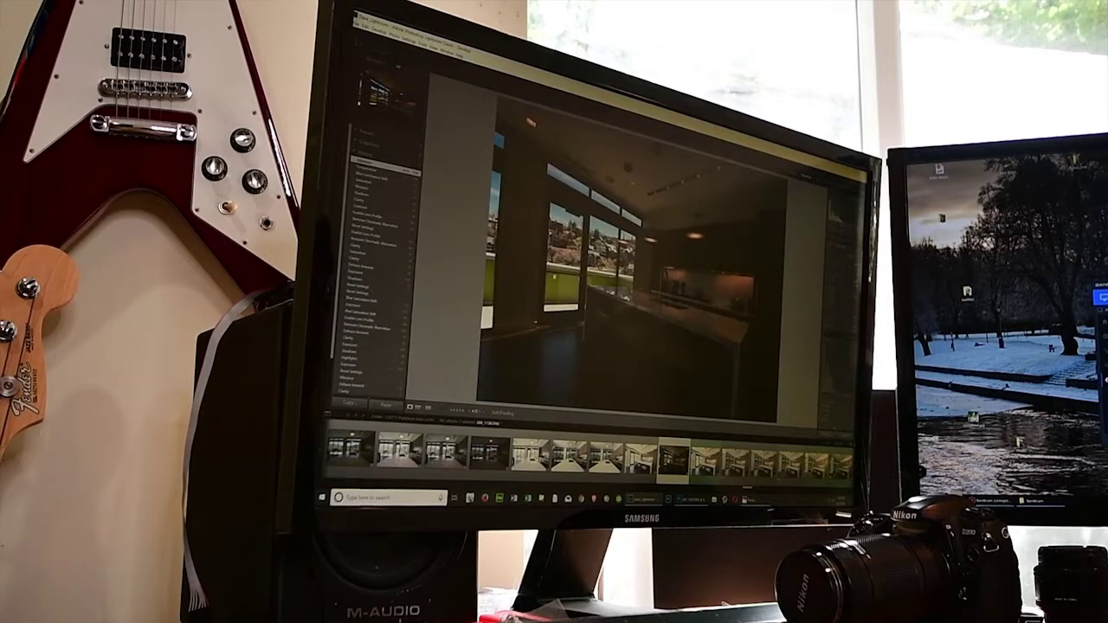
{"action": "key", "text": "Left"}
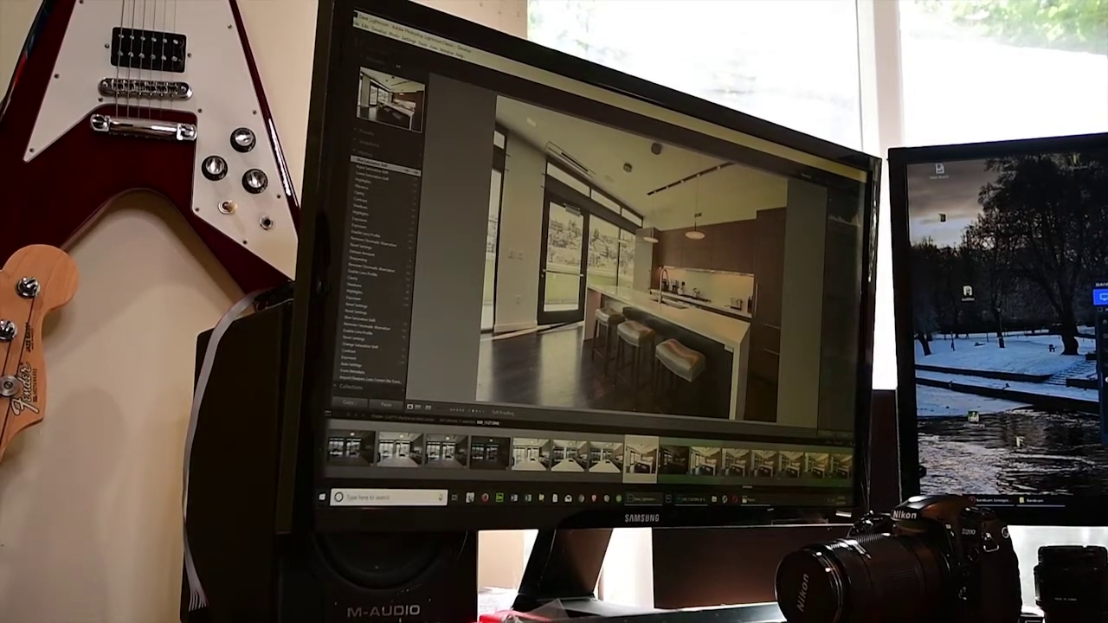
- Open the brightened ambient exposure 500_1127.DNG in Photoshop for editing
{"action": "right_click", "coordinate": [611, 256]}
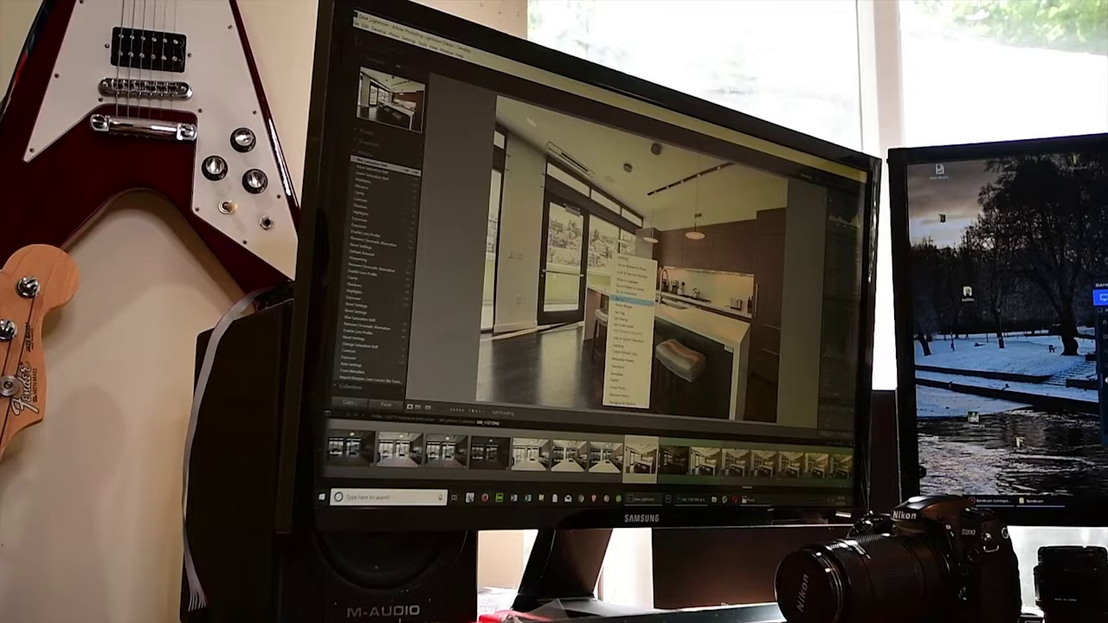
{"action": "mouse_move", "coordinate": [628, 298]}
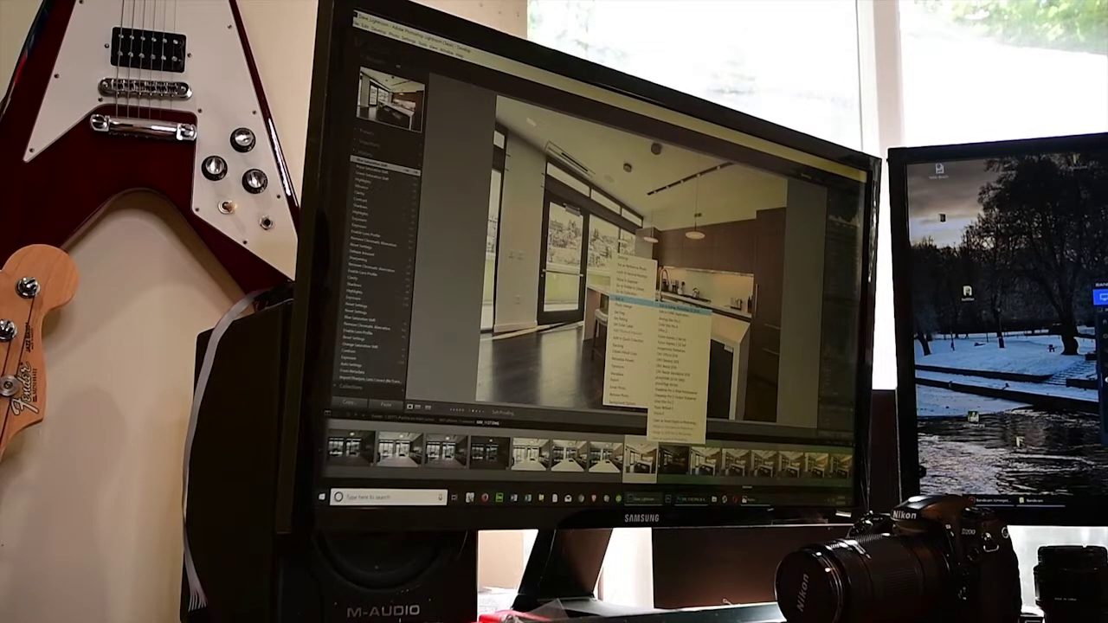
{"action": "left_click", "coordinate": [671, 305]}
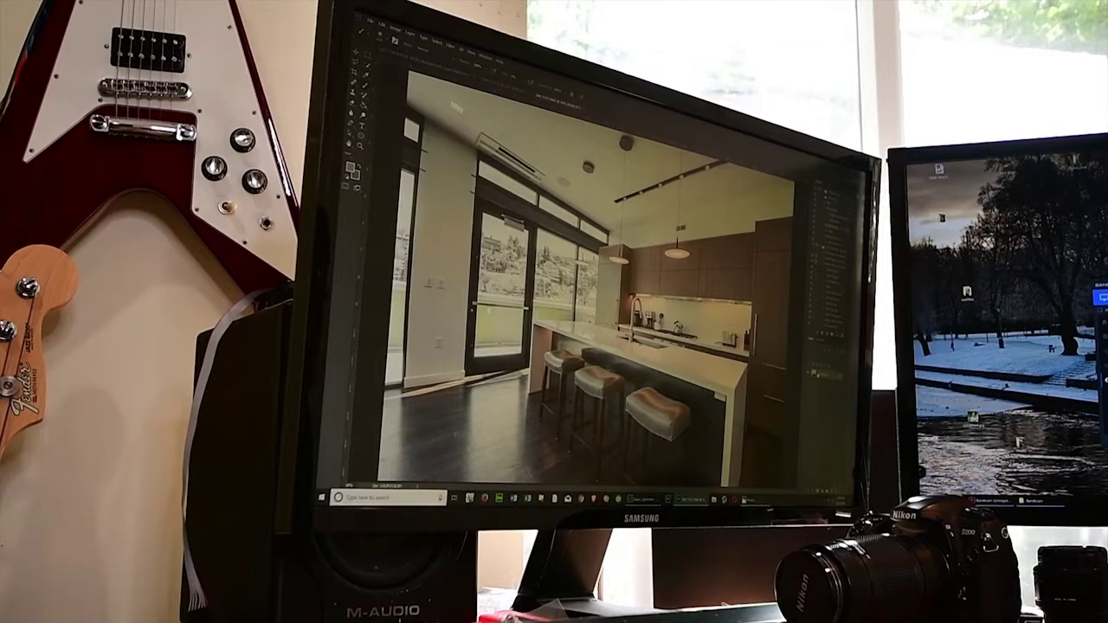
- Duplicate the ambient image's background layer into the kitchen composite document and bring that composite to the front
{"action": "right_click", "coordinate": [818, 374]}
{"action": "left_click", "coordinate": [833, 385]}
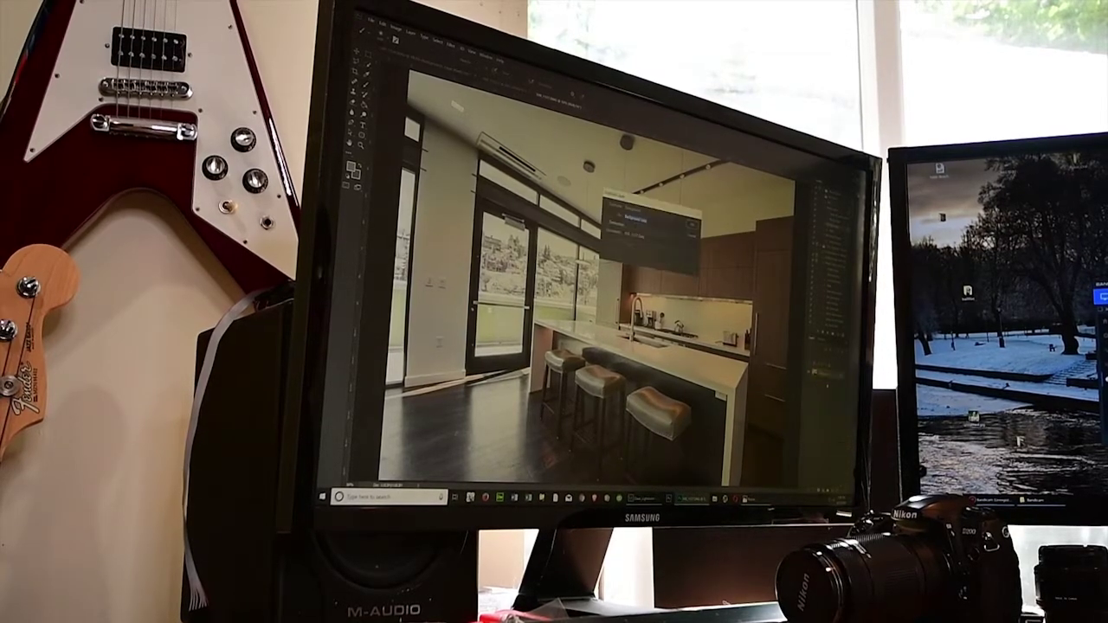
{"action": "left_click", "coordinate": [666, 236]}
{"action": "left_click", "coordinate": [670, 254]}
{"action": "left_click", "coordinate": [692, 226]}
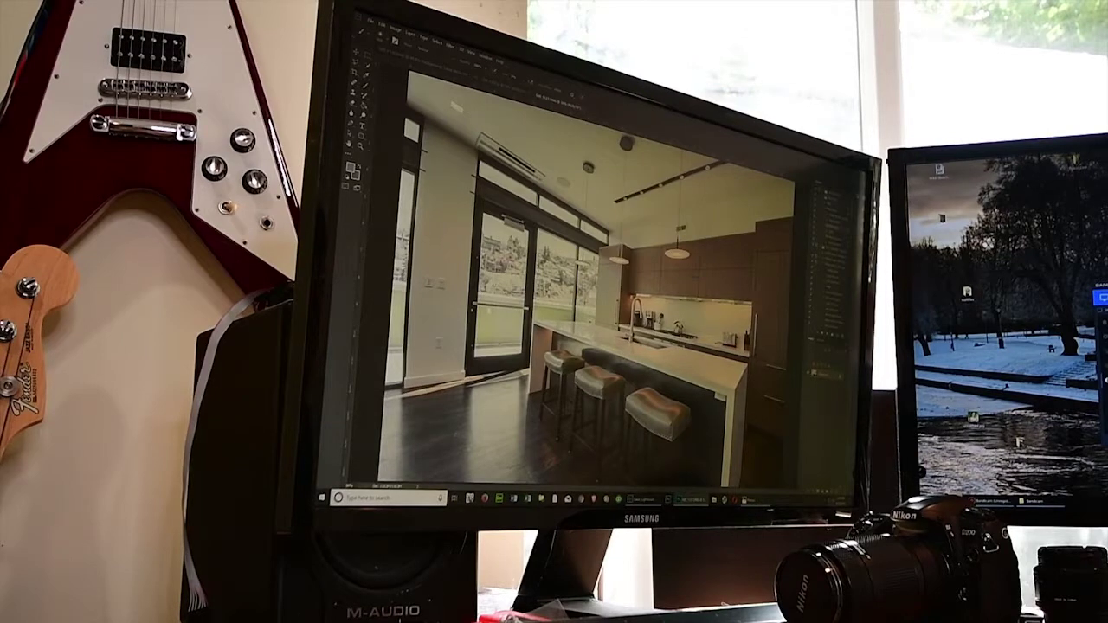
{"action": "left_click", "coordinate": [439, 67]}
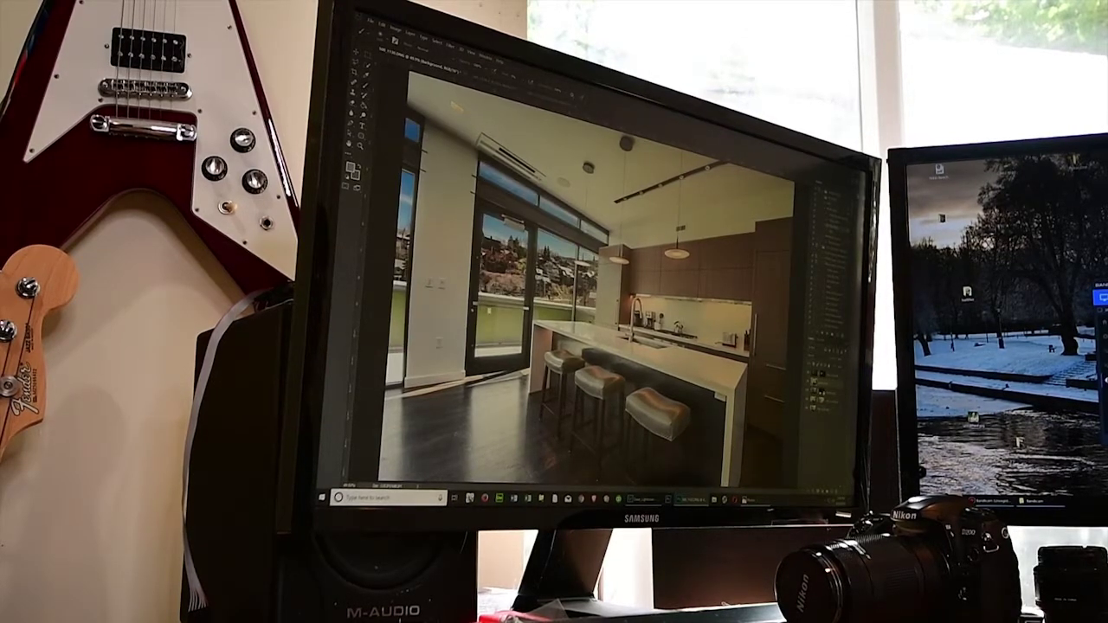
- Hide the newly duplicated ambient layer with a black layer mask for selective blending in the composite
{"action": "left_click", "coordinate": [825, 491], "text": "alt"}
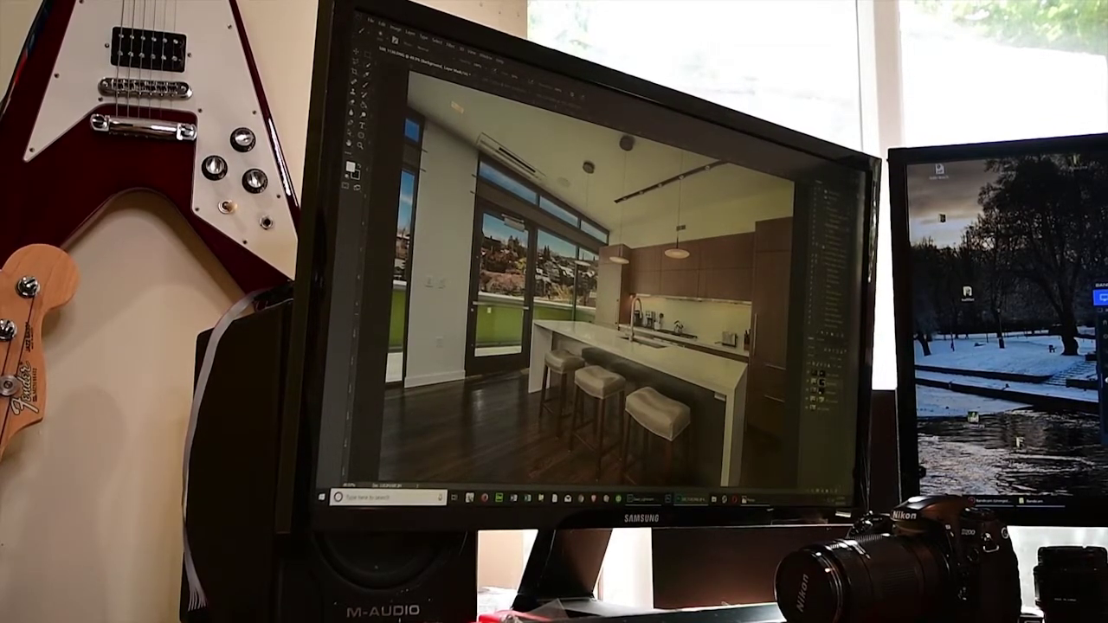
{"action": "left_click", "coordinate": [437, 40]}
{"action": "left_click", "coordinate": [448, 59]}
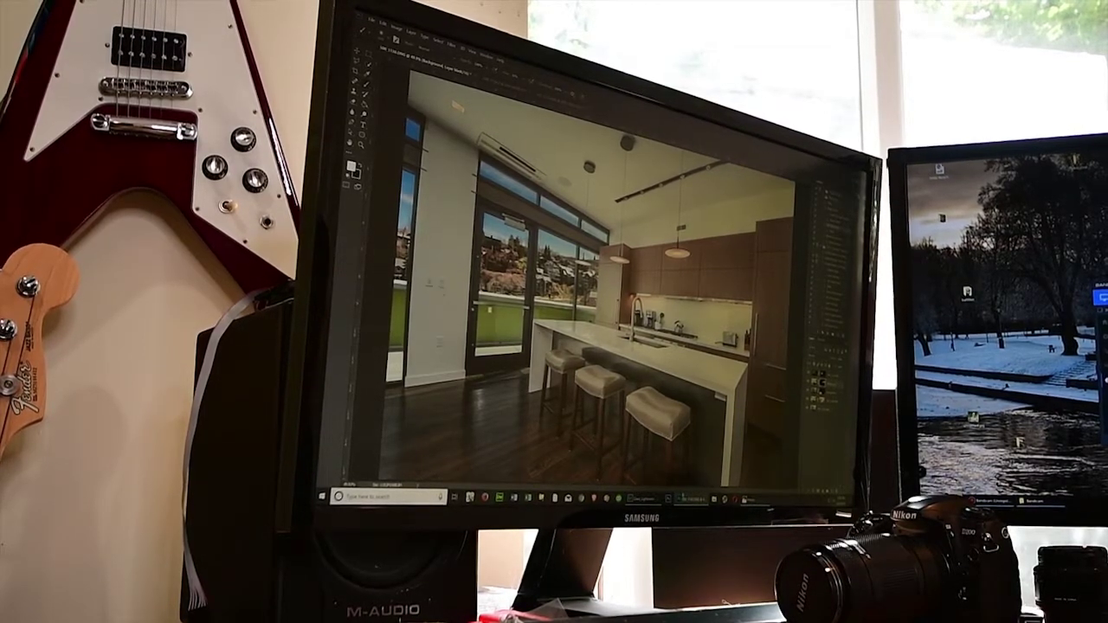
- Switch to Lightroom and create a virtual copy of 500_1127.DNG
{"action": "left_click", "coordinate": [643, 499]}
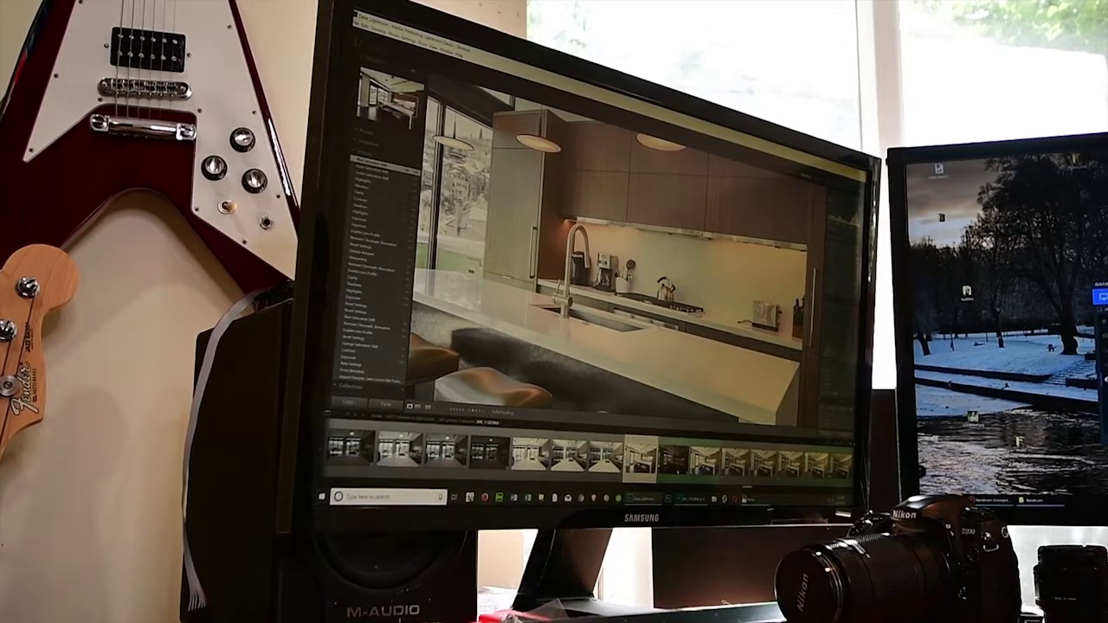
{"action": "right_click", "coordinate": [641, 461]}
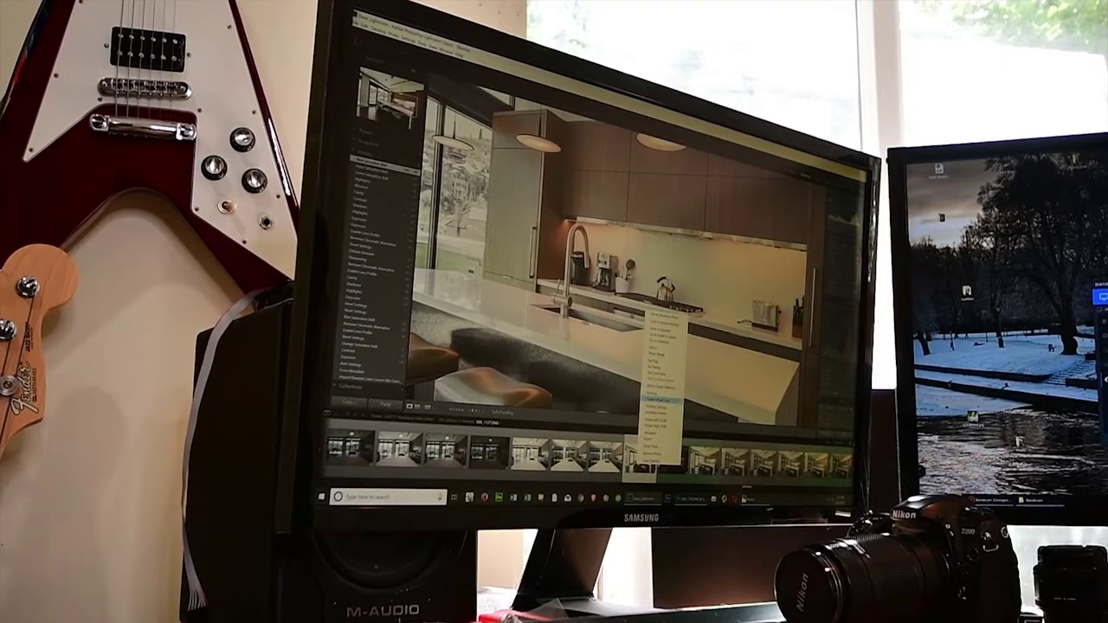
{"action": "left_click", "coordinate": [658, 400]}
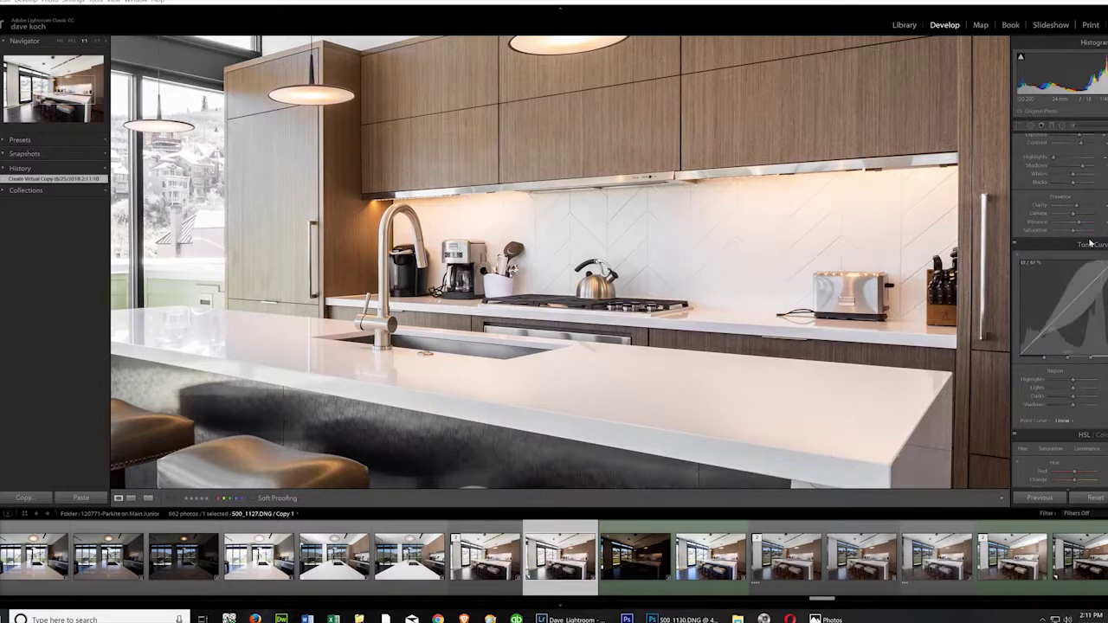
{"action": "scroll", "coordinate": [1073, 259], "scroll_direction": "down", "scroll_amount": 5}
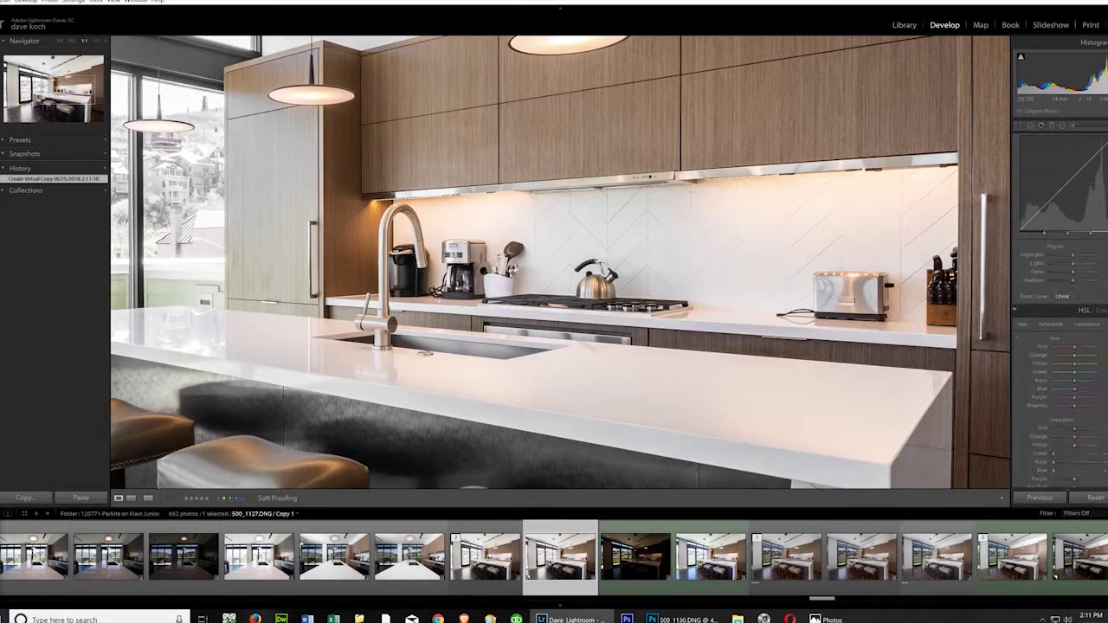
- Restore the green, aqua and blue saturation of the virtual copy and reduce its orange and yellow saturation
{"action": "left_click_drag", "start_coordinate": [1055, 358], "coordinate": [1080, 375]}
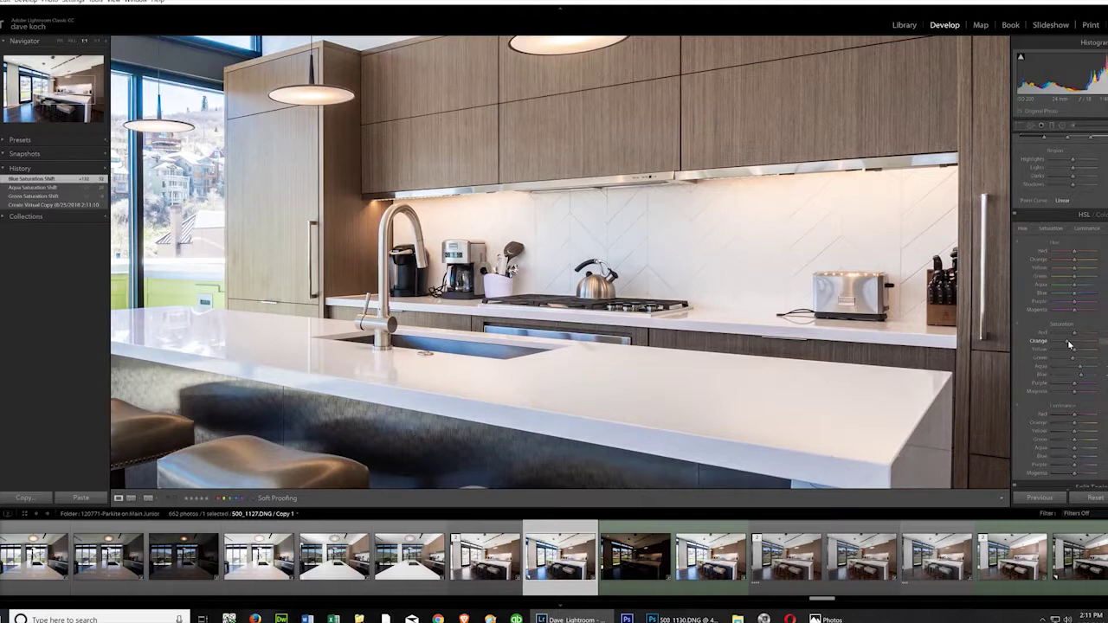
{"action": "left_click_drag", "start_coordinate": [1070, 344], "coordinate": [1058, 353]}
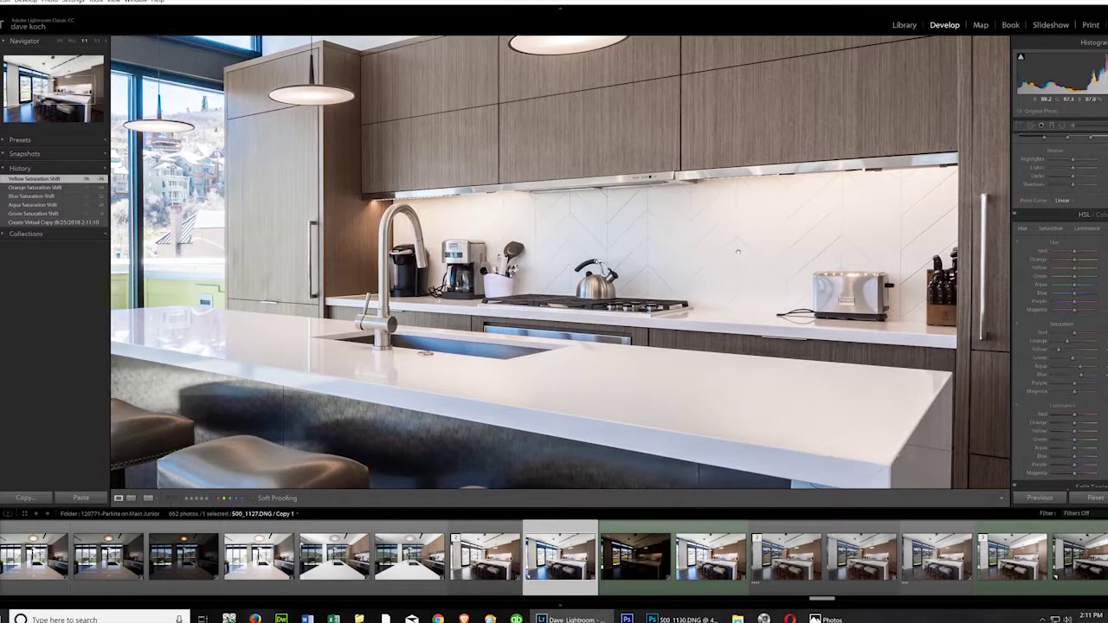
{"action": "right_click", "coordinate": [737, 251]}
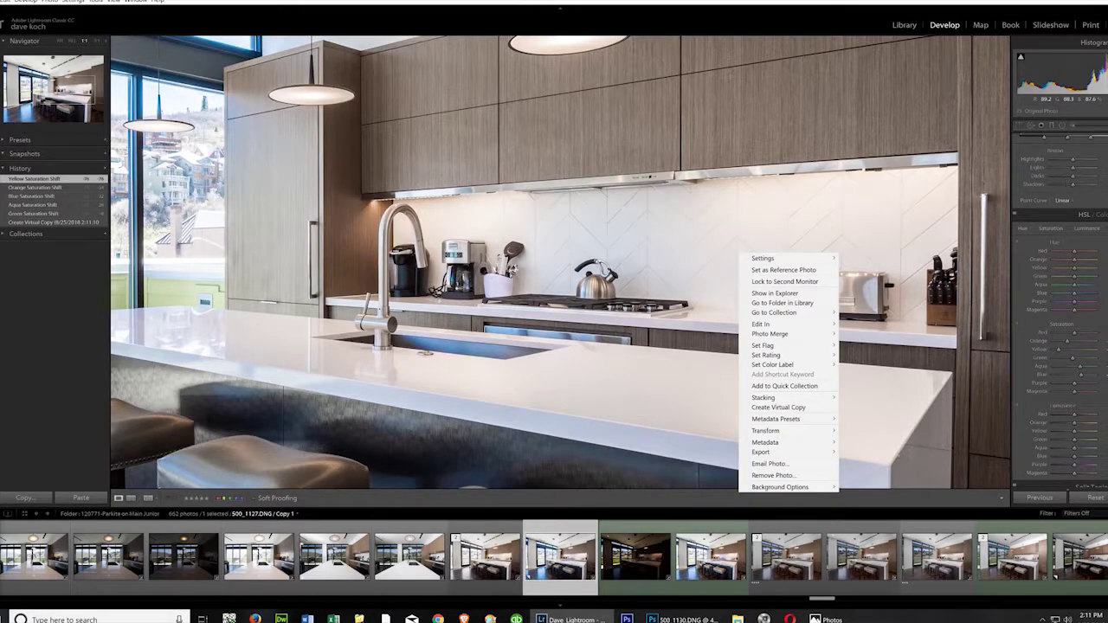
{"action": "key", "text": "Escape"}
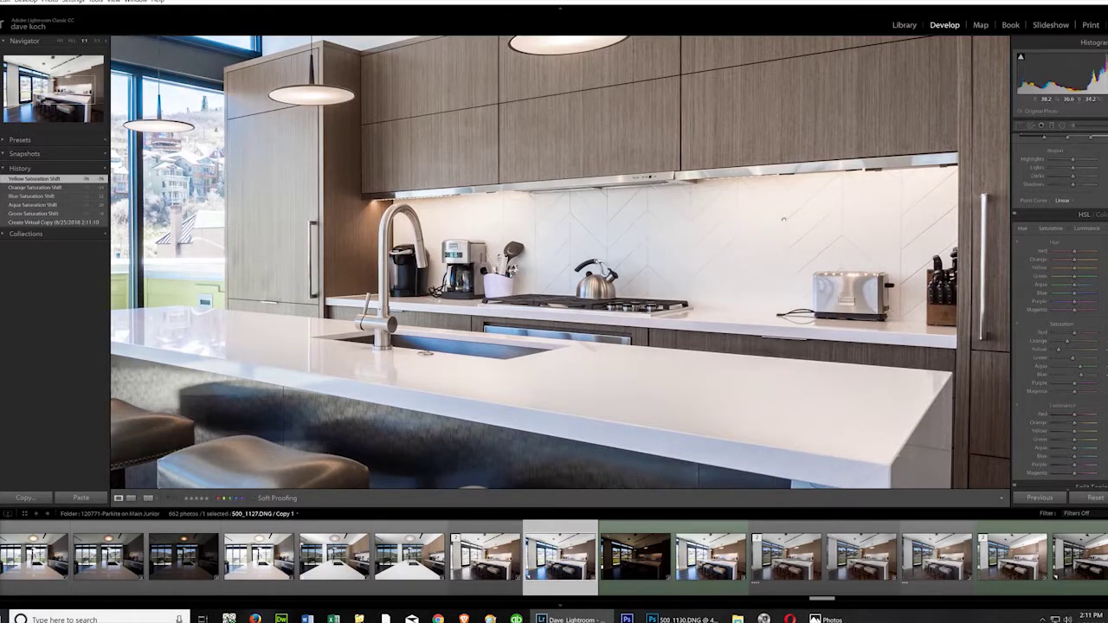
{"action": "key", "text": "F8"}
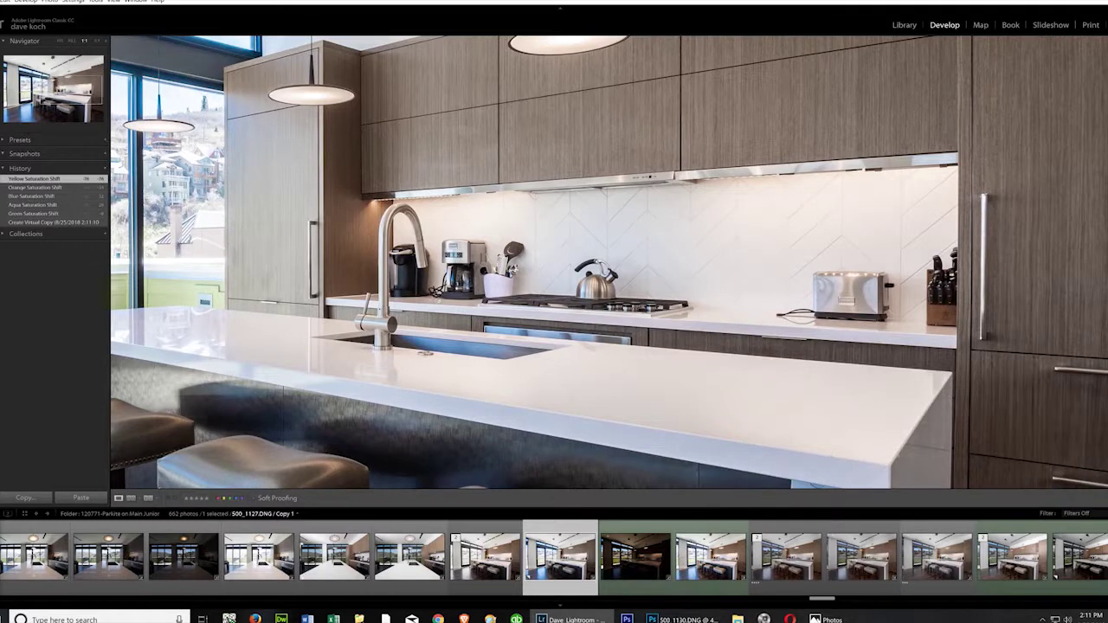
{"action": "key", "text": "F8"}
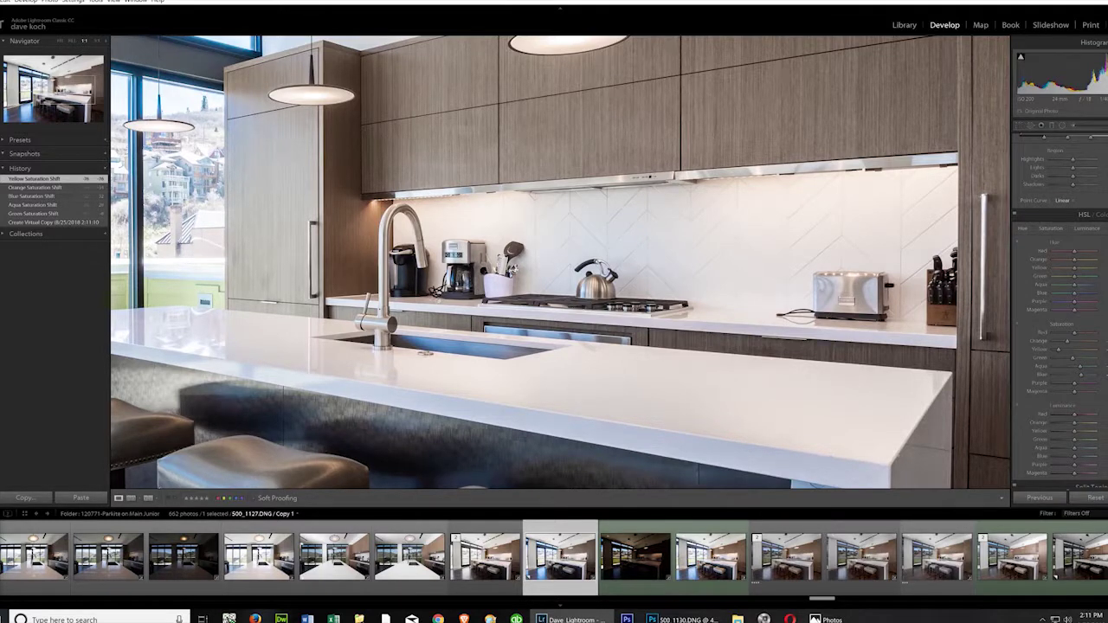
- Raise the virtual copy's contrast, then lower the highlights and darks of its tone curve to bring out the backsplash tile
{"action": "scroll", "coordinate": [1060, 310], "scroll_direction": "up", "scroll_amount": 7}
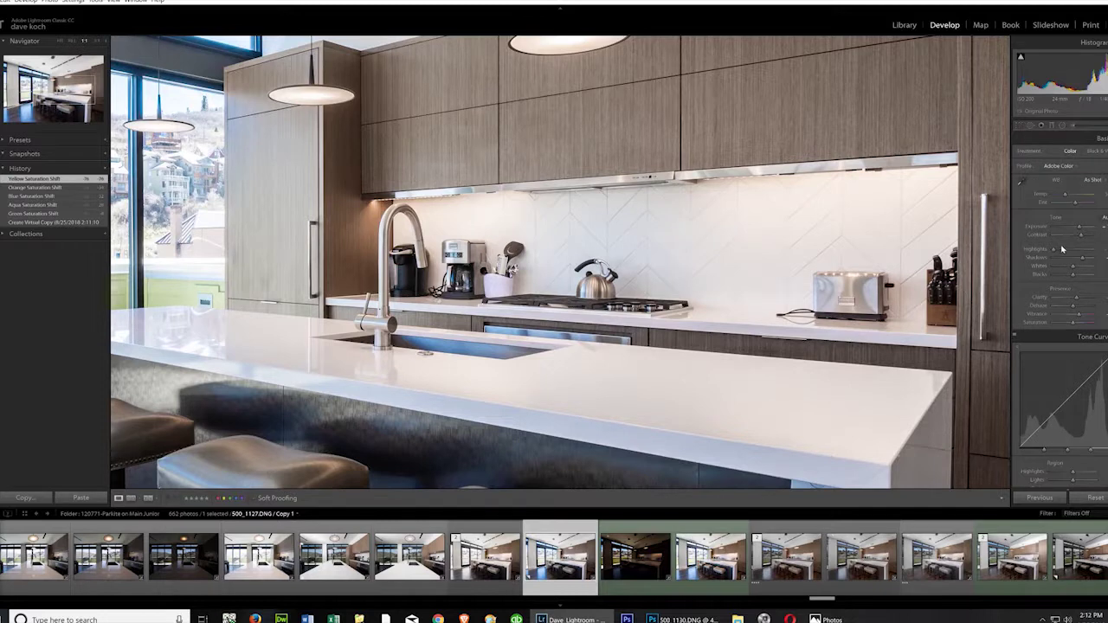
{"action": "left_click_drag", "start_coordinate": [1081, 232], "coordinate": [1084, 238]}
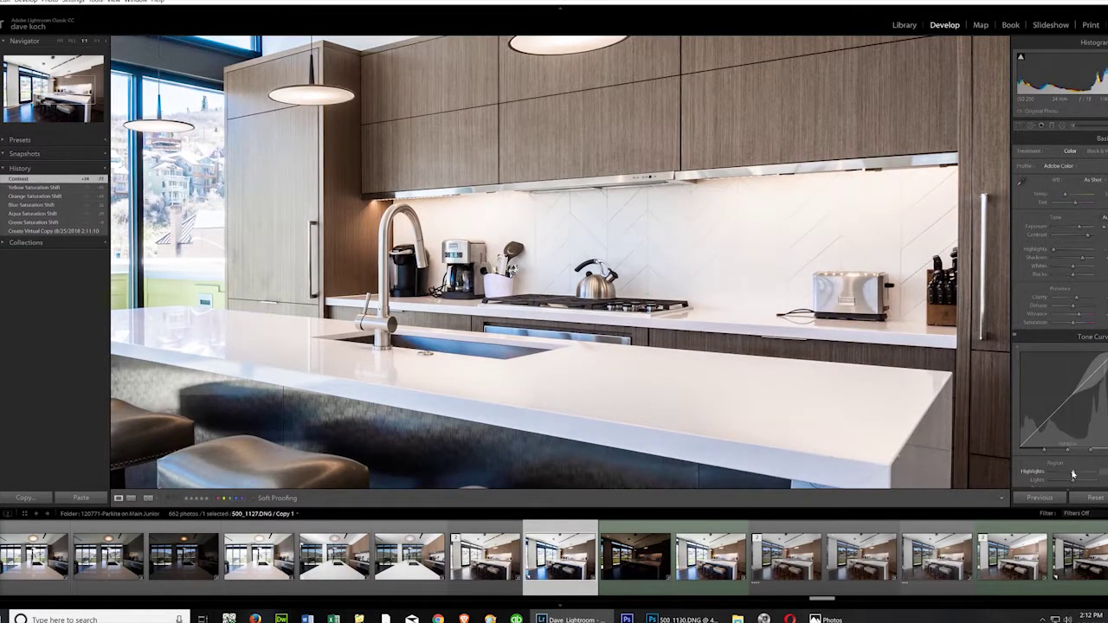
{"action": "mouse_move", "coordinate": [1058, 474]}
{"action": "left_mouse_down"}
{"action": "mouse_move", "coordinate": [1043, 474]}
{"action": "mouse_move", "coordinate": [1058, 472]}
{"action": "left_mouse_up"}
{"action": "scroll", "coordinate": [1082, 372], "scroll_direction": "down", "scroll_amount": 5}
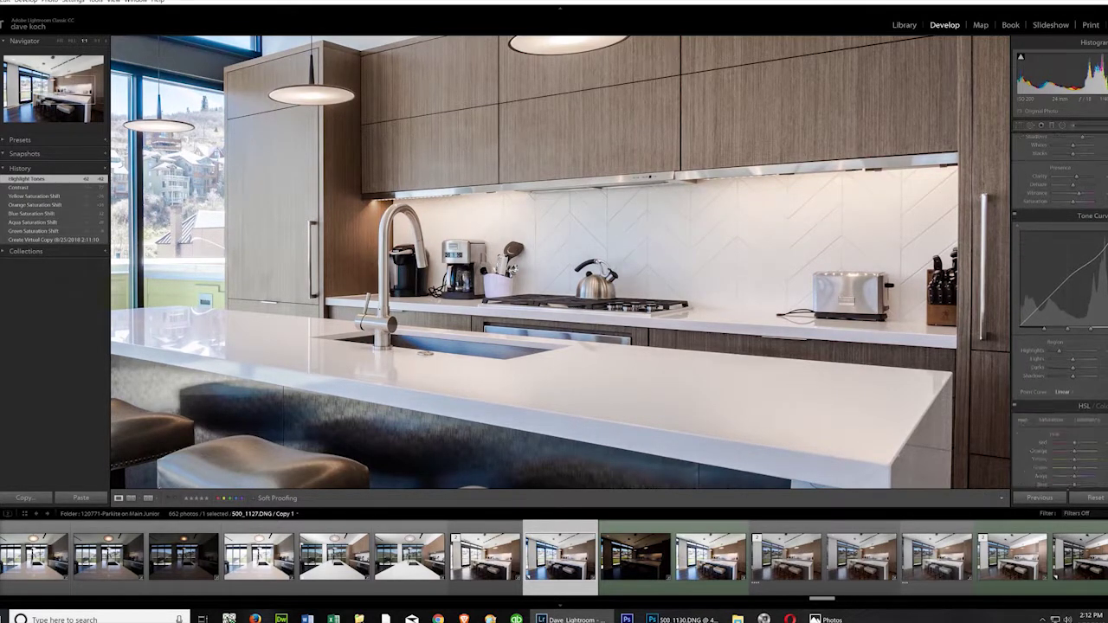
{"action": "mouse_move", "coordinate": [1076, 369]}
{"action": "left_mouse_down"}
{"action": "mouse_move", "coordinate": [1104, 370]}
{"action": "mouse_move", "coordinate": [1065, 370]}
{"action": "left_mouse_up"}
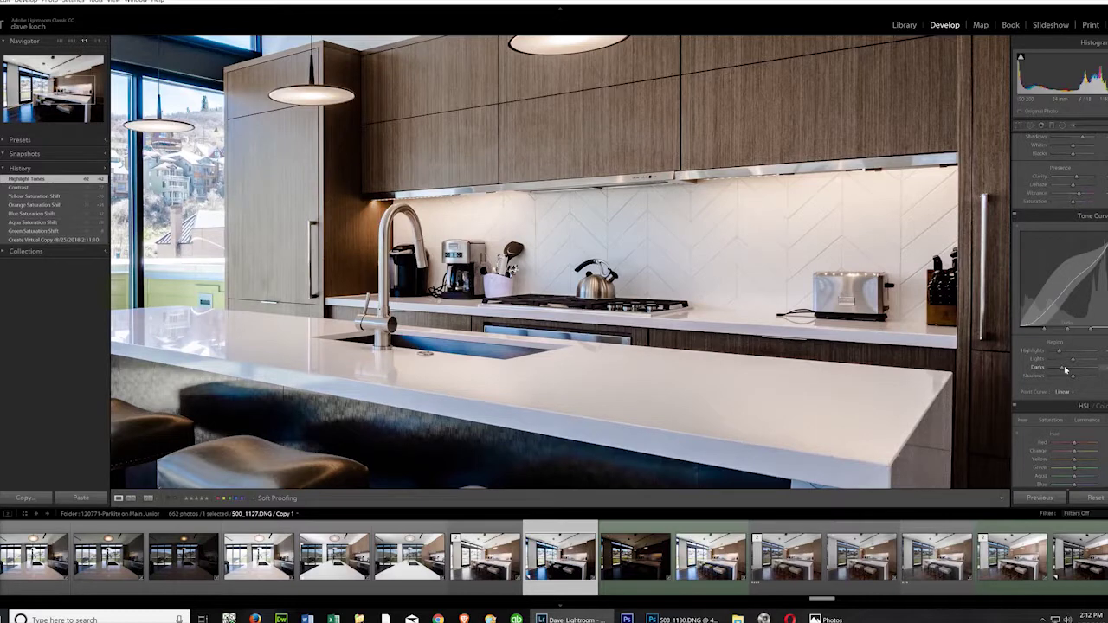
{"action": "left_click_drag", "start_coordinate": [1066, 371], "coordinate": [1062, 371]}
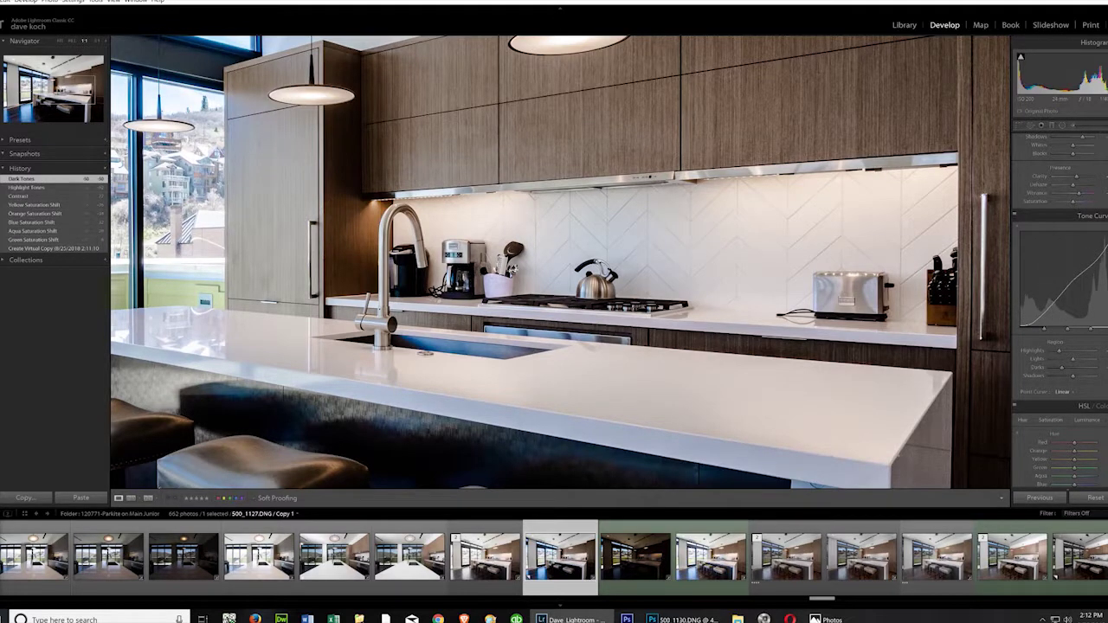
- Reduce the blue saturation with the targeted adjustment tool, sampling the utensil holder beside the stove
{"action": "scroll", "coordinate": [1022, 416], "scroll_direction": "down", "scroll_amount": 3}
{"action": "left_click", "coordinate": [1018, 415]}
{"action": "left_click_drag", "start_coordinate": [499, 286], "coordinate": [498, 317]}
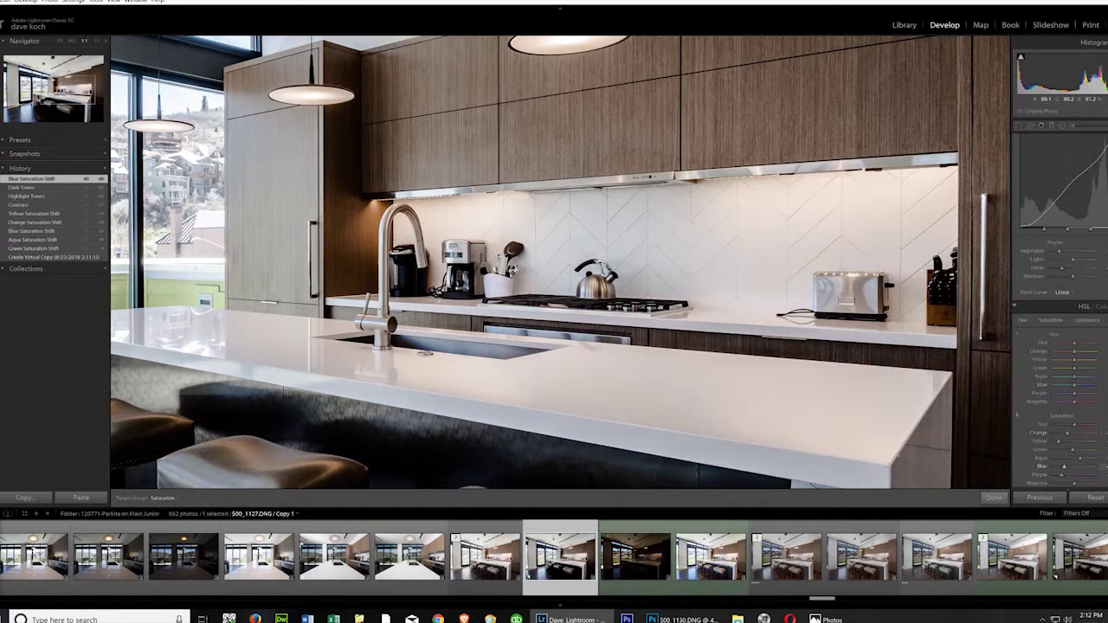
{"action": "left_click", "coordinate": [994, 499]}
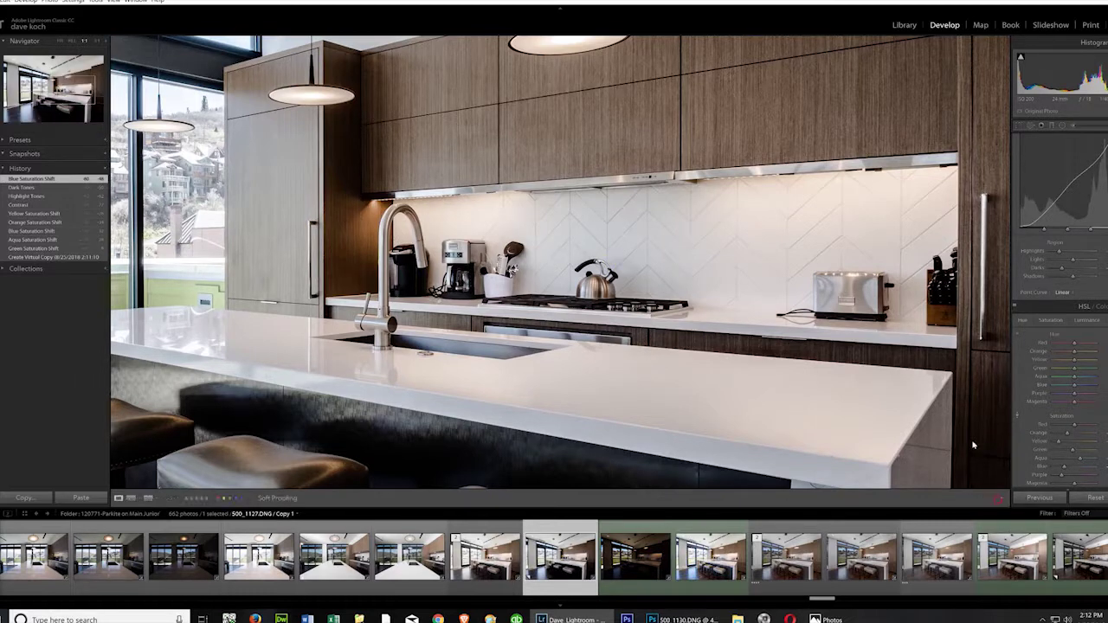
- Open the adjusted virtual copy of 500_1127.DNG in Photoshop for editing
{"action": "right_click", "coordinate": [691, 189]}
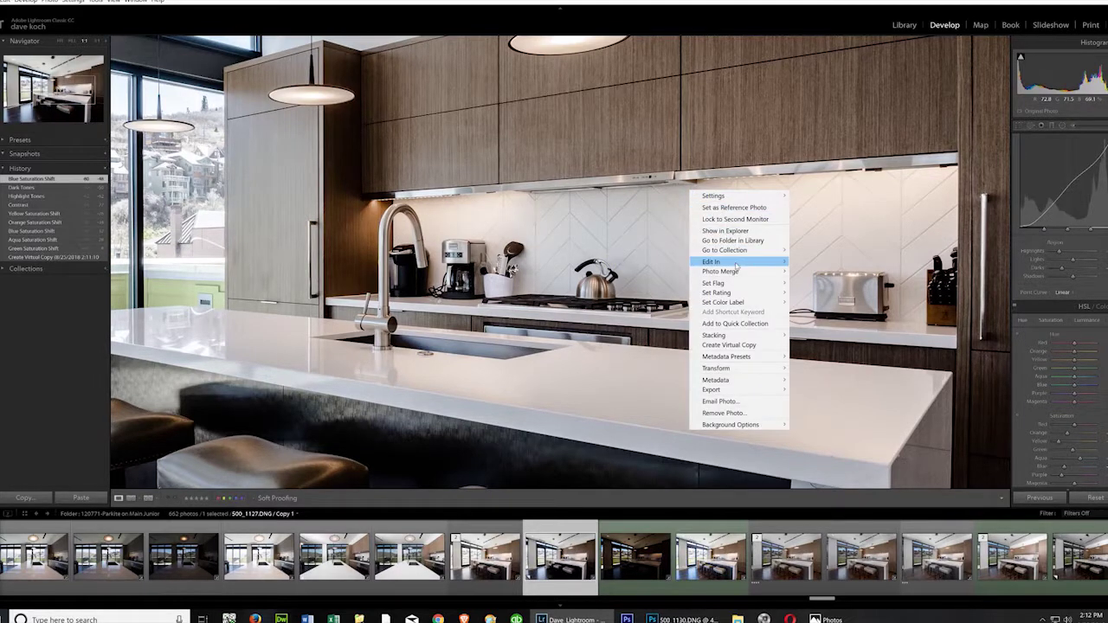
{"action": "mouse_move", "coordinate": [738, 265]}
{"action": "left_click", "coordinate": [824, 260]}
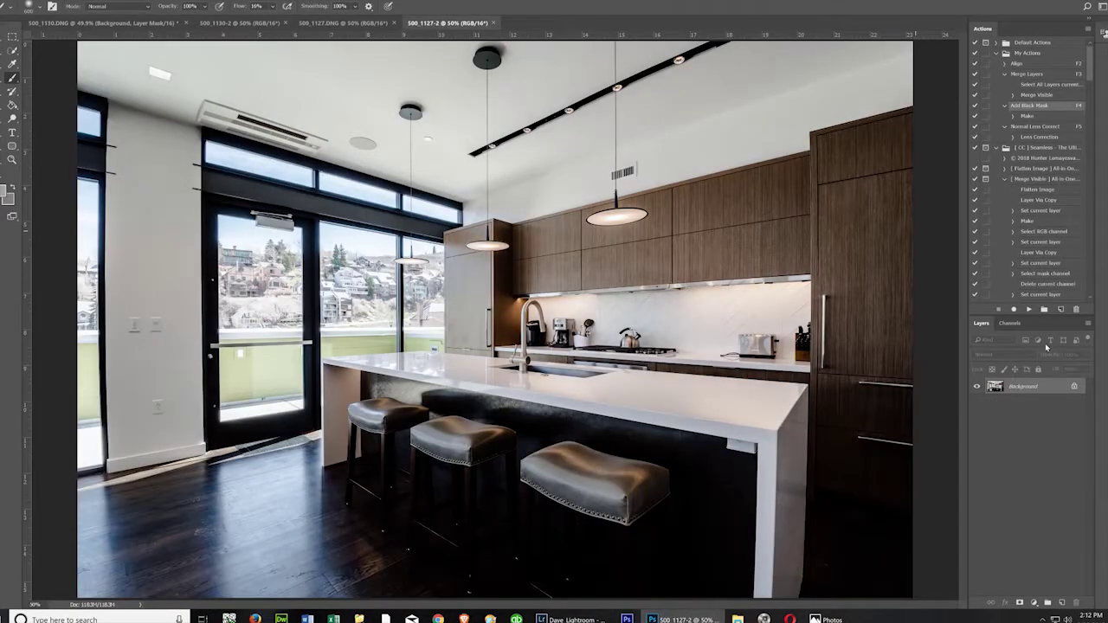
- Duplicate the background layer of 500_1127-2 into the 500_1130.DNG document and bring that composite to the front
{"action": "right_click", "coordinate": [1029, 390]}
{"action": "left_click", "coordinate": [1059, 408]}
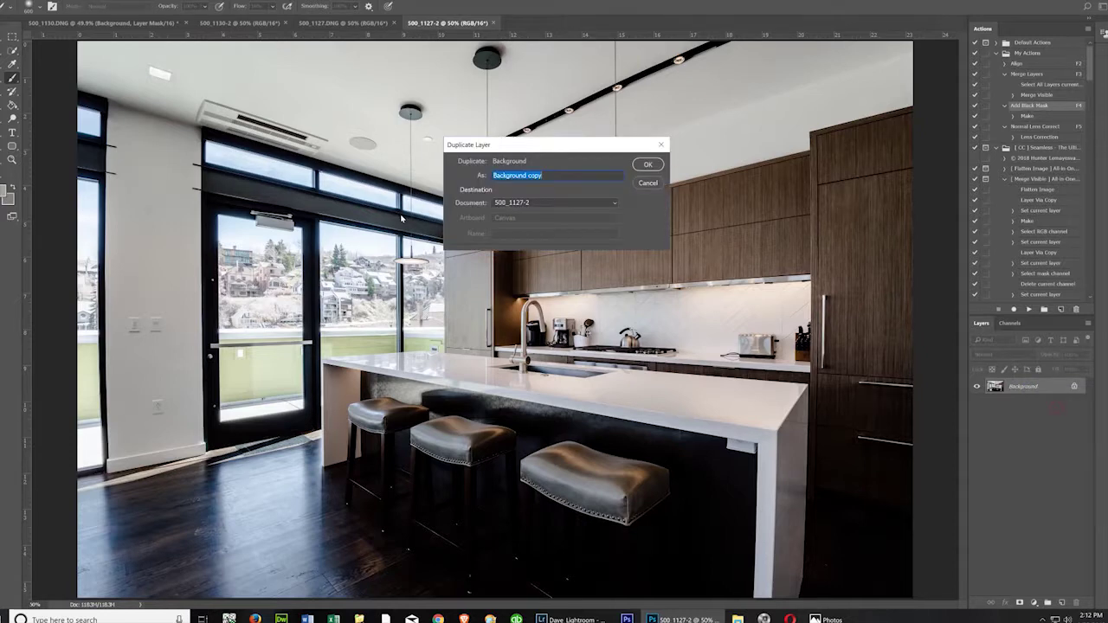
{"action": "left_click", "coordinate": [538, 203]}
{"action": "left_click", "coordinate": [542, 216]}
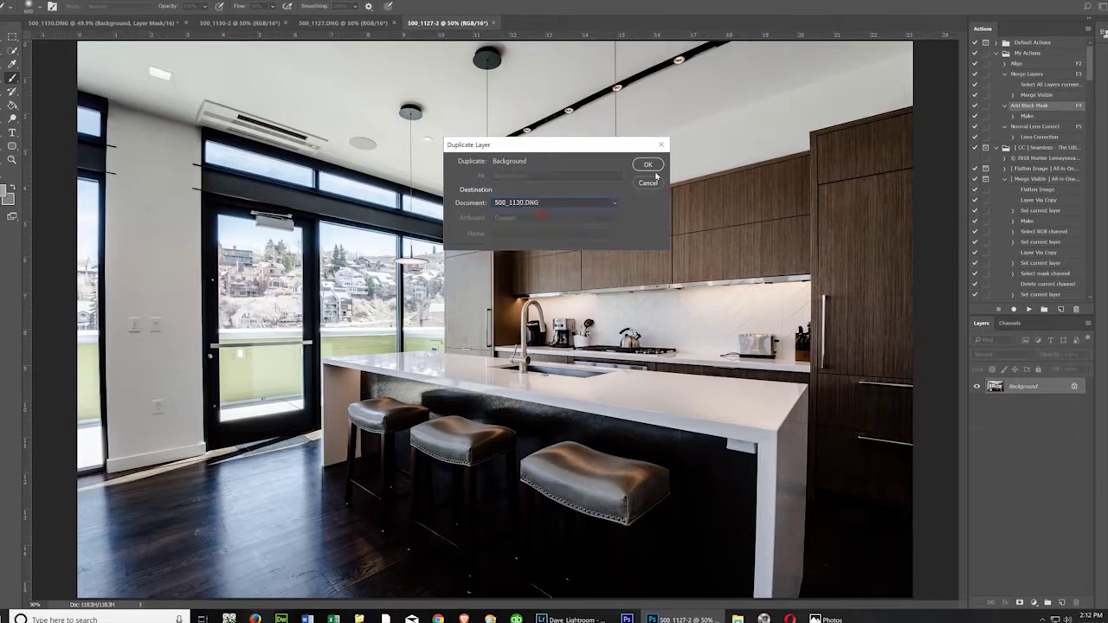
{"action": "left_click", "coordinate": [656, 166]}
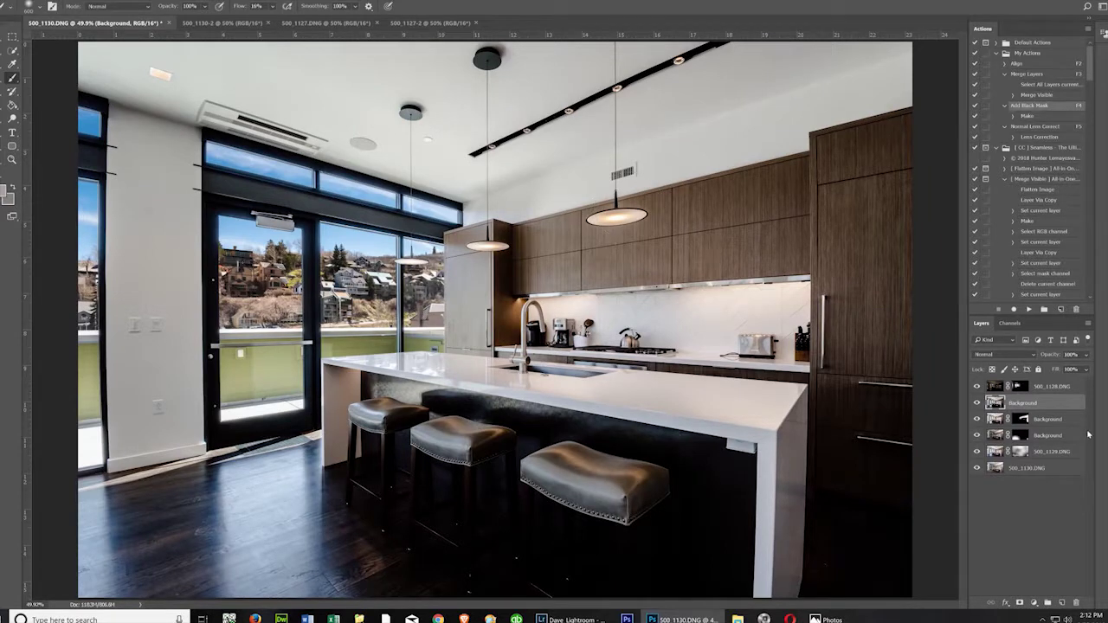
- Add a black mask to the duplicated layer, reveal its backsplash by painting white, and compare with the layer hidden
{"action": "key", "text": "F4"}
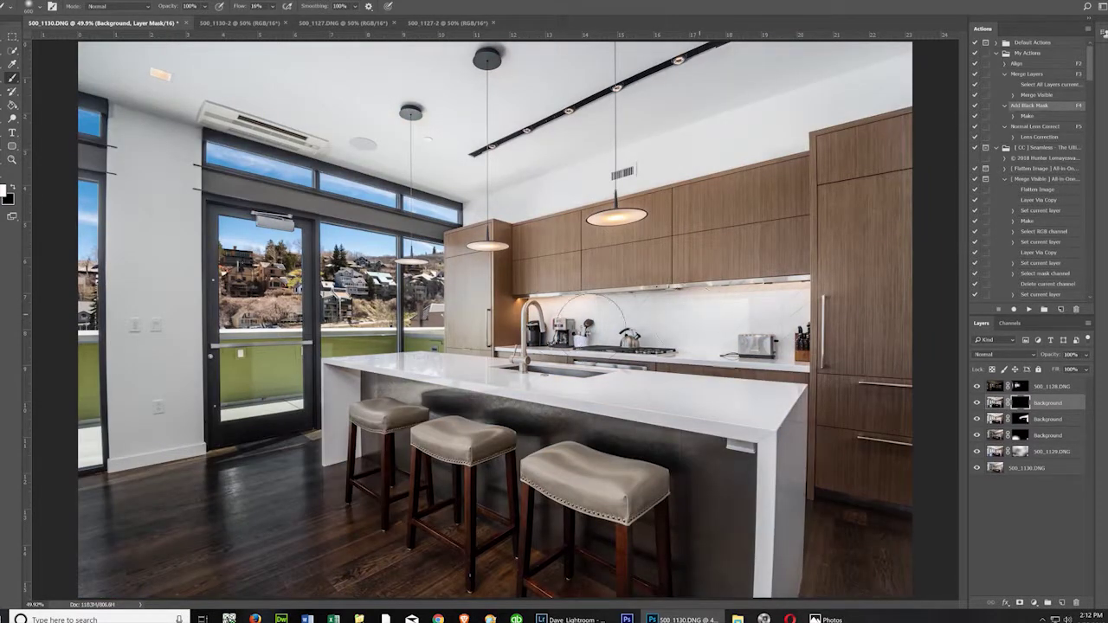
{"action": "mouse_move", "coordinate": [757, 336]}
{"action": "left_mouse_down"}
{"action": "mouse_move", "coordinate": [749, 332]}
{"action": "mouse_move", "coordinate": [784, 314]}
{"action": "mouse_move", "coordinate": [762, 325]}
{"action": "mouse_move", "coordinate": [777, 320]}
{"action": "mouse_move", "coordinate": [579, 331]}
{"action": "mouse_move", "coordinate": [554, 327]}
{"action": "mouse_move", "coordinate": [624, 325]}
{"action": "mouse_move", "coordinate": [530, 311]}
{"action": "left_mouse_up"}
{"action": "mouse_move", "coordinate": [639, 320]}
{"action": "left_mouse_down"}
{"action": "mouse_move", "coordinate": [755, 313]}
{"action": "mouse_move", "coordinate": [677, 305]}
{"action": "mouse_move", "coordinate": [643, 315]}
{"action": "mouse_move", "coordinate": [811, 312]}
{"action": "mouse_move", "coordinate": [721, 316]}
{"action": "mouse_move", "coordinate": [766, 313]}
{"action": "mouse_move", "coordinate": [762, 323]}
{"action": "mouse_move", "coordinate": [690, 316]}
{"action": "mouse_move", "coordinate": [804, 323]}
{"action": "mouse_move", "coordinate": [555, 327]}
{"action": "left_mouse_up"}
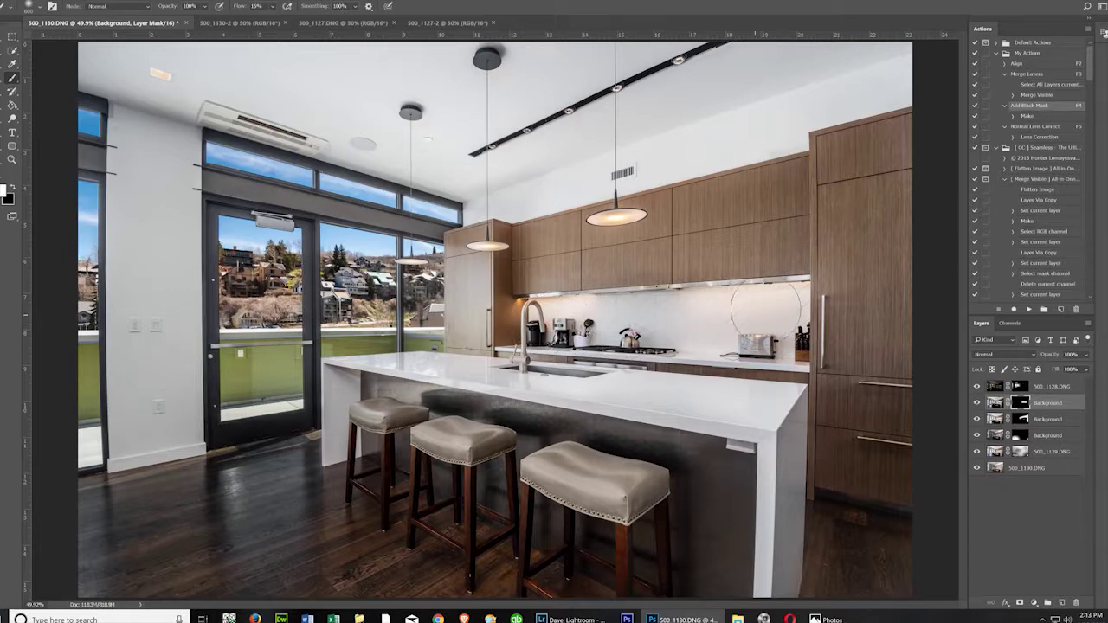
{"action": "left_click", "coordinate": [782, 297]}
{"action": "left_click", "coordinate": [977, 403]}
{"action": "left_click", "coordinate": [977, 403]}
- Compare the layer on and off, then paint black on its mask over the toaster to hide the effect there
{"action": "key", "text": "x"}
{"action": "left_click", "coordinate": [978, 403]}
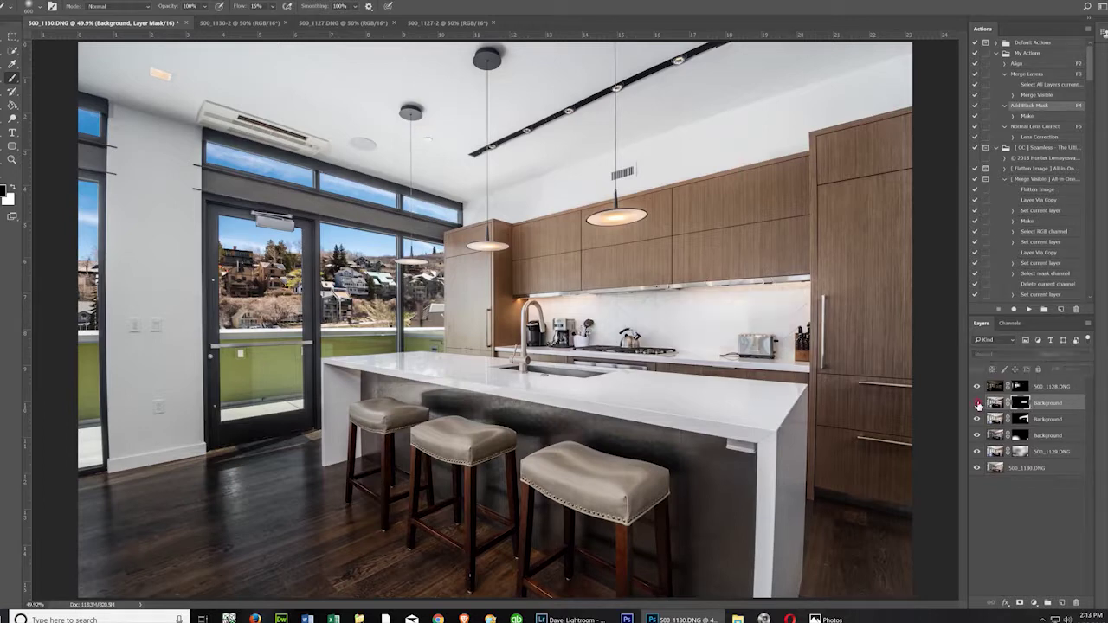
{"action": "left_click", "coordinate": [978, 404]}
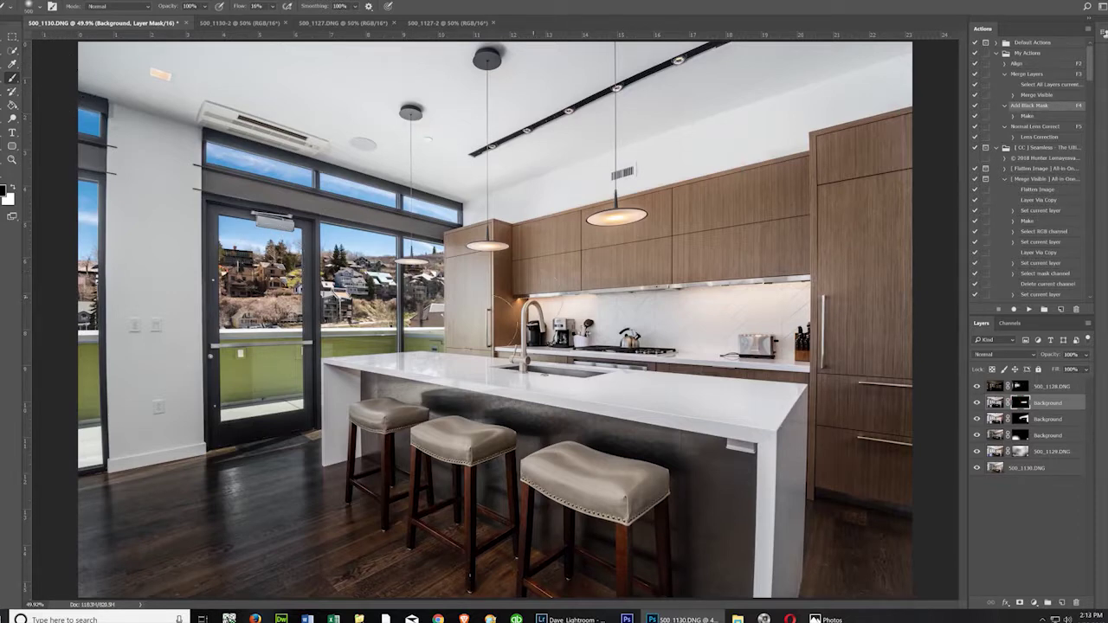
{"action": "left_click_drag", "start_coordinate": [763, 342], "coordinate": [754, 342]}
{"action": "key", "text": "ctrl+z"}
{"action": "left_click_drag", "start_coordinate": [757, 343], "coordinate": [753, 347]}
{"action": "left_click_drag", "start_coordinate": [761, 345], "coordinate": [755, 349]}
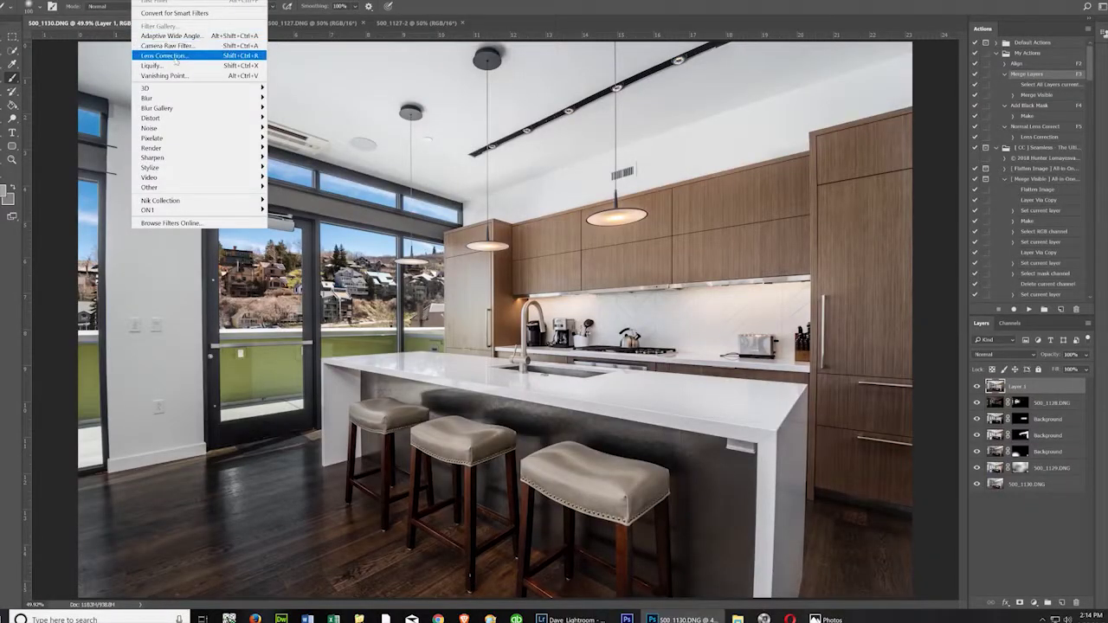
- Apply a custom Lens Correction to the merged layer with Remove Distortion +8.00 and a slight positive vertical perspective
{"action": "left_click", "coordinate": [176, 58]}
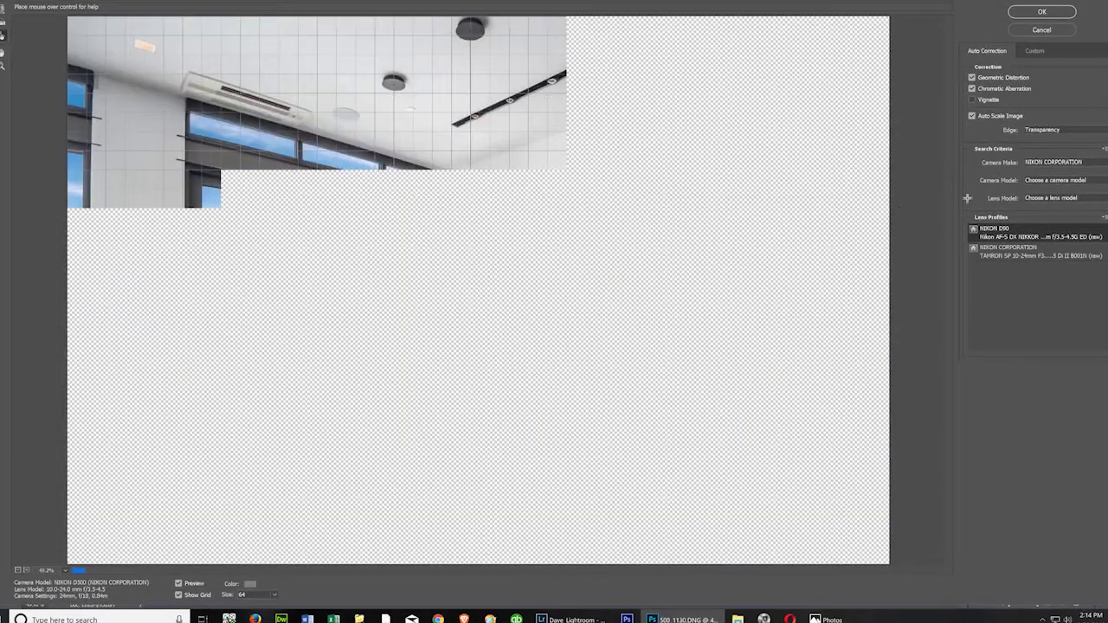
{"action": "left_click", "coordinate": [1032, 52]}
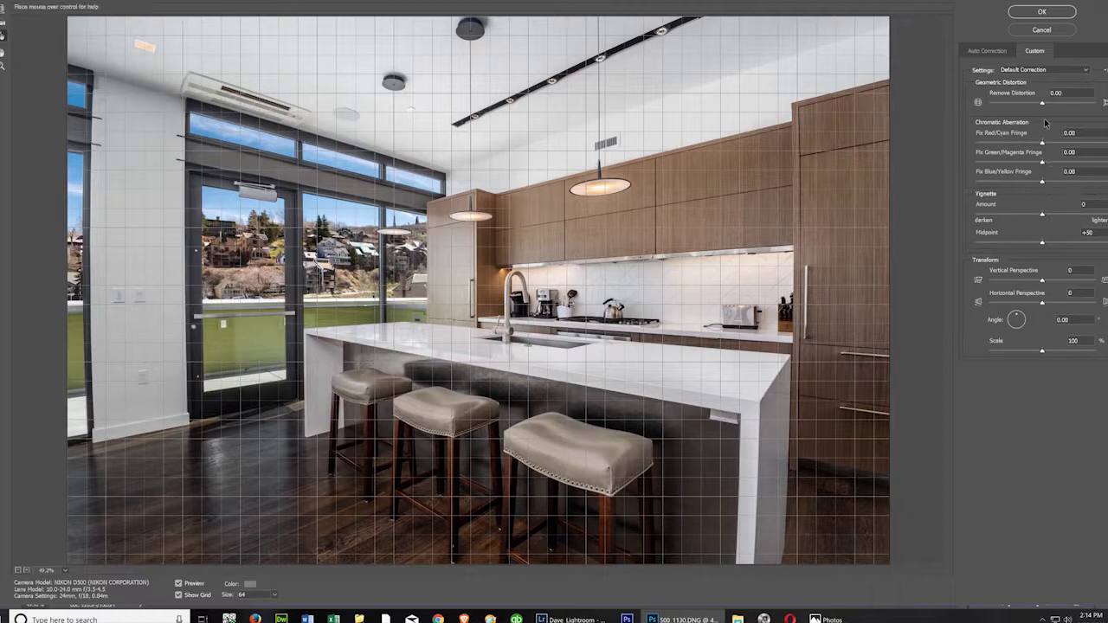
{"action": "left_click_drag", "start_coordinate": [1042, 105], "coordinate": [1038, 103]}
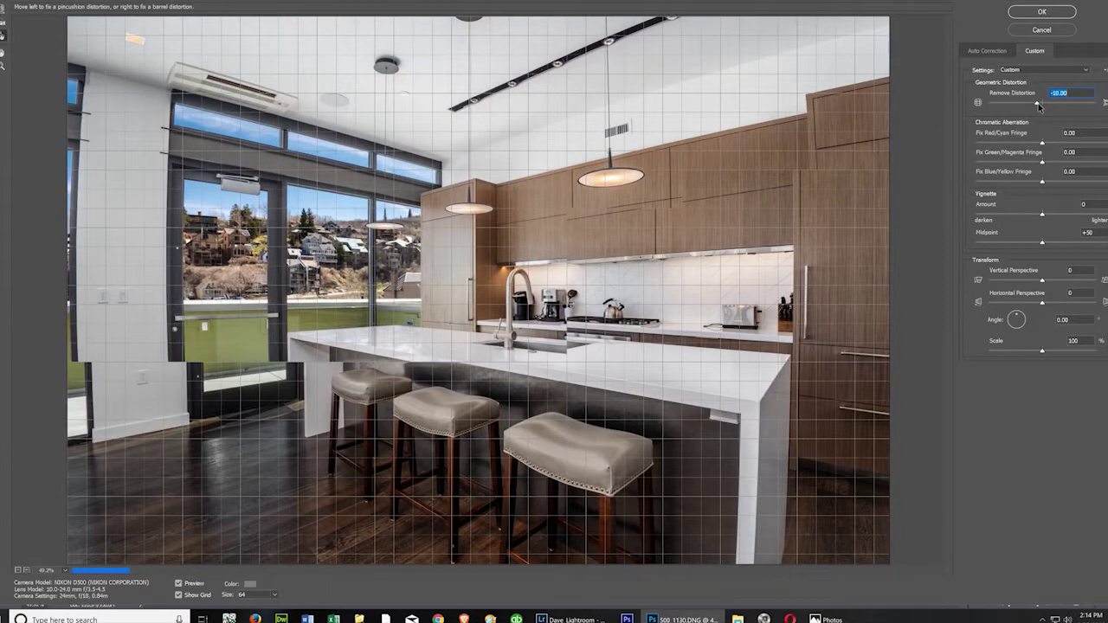
{"action": "left_click_drag", "start_coordinate": [1040, 103], "coordinate": [1048, 106]}
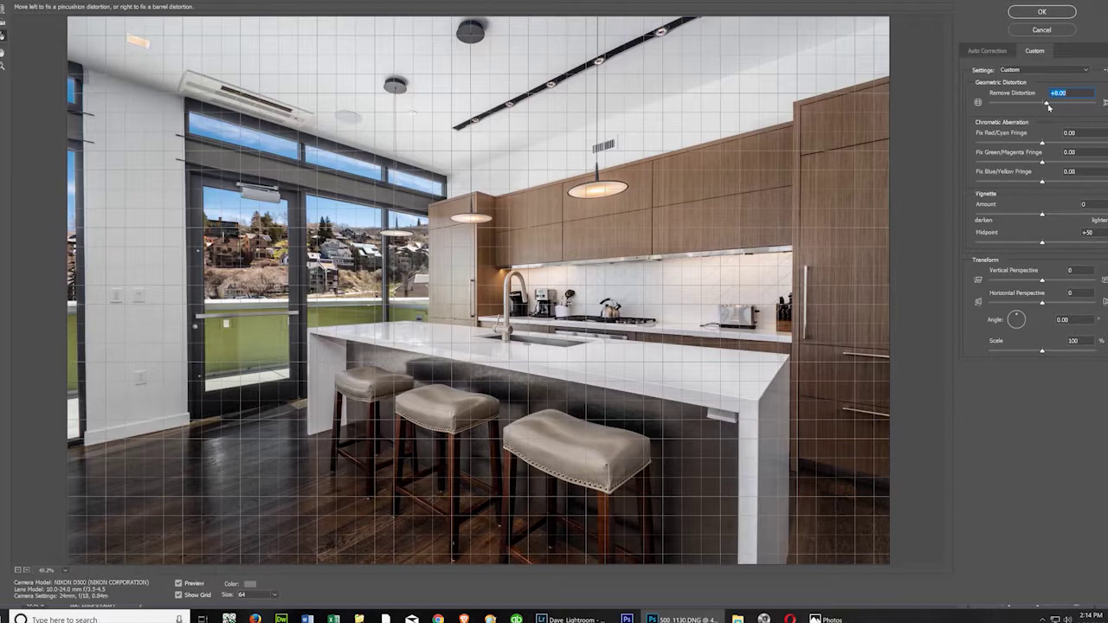
{"action": "left_click", "coordinate": [1046, 282]}
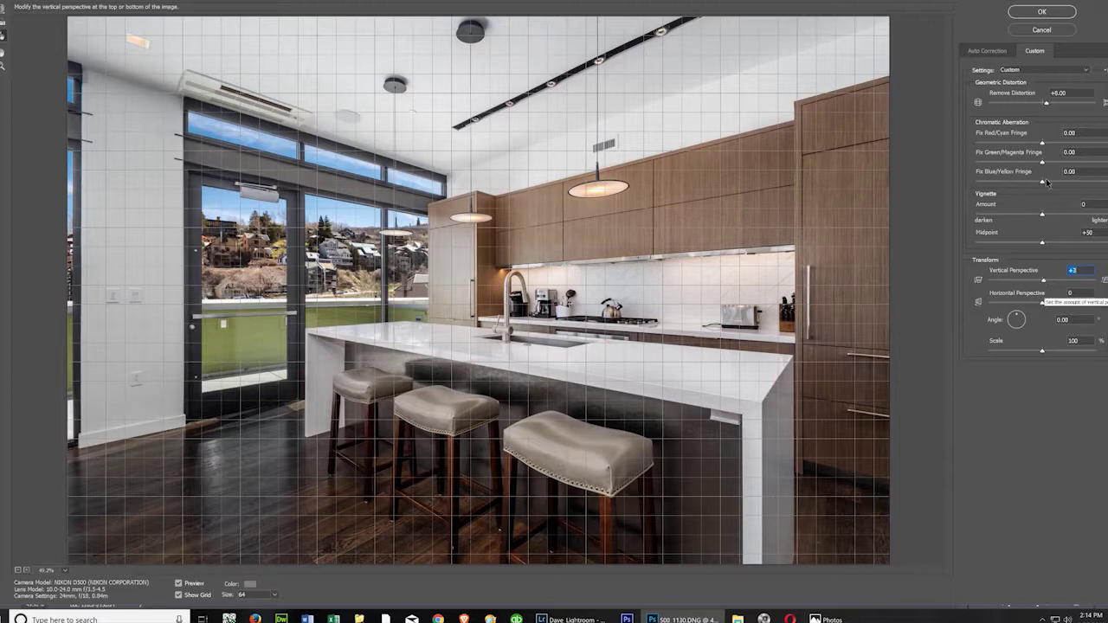
{"action": "left_click", "coordinate": [1042, 12]}
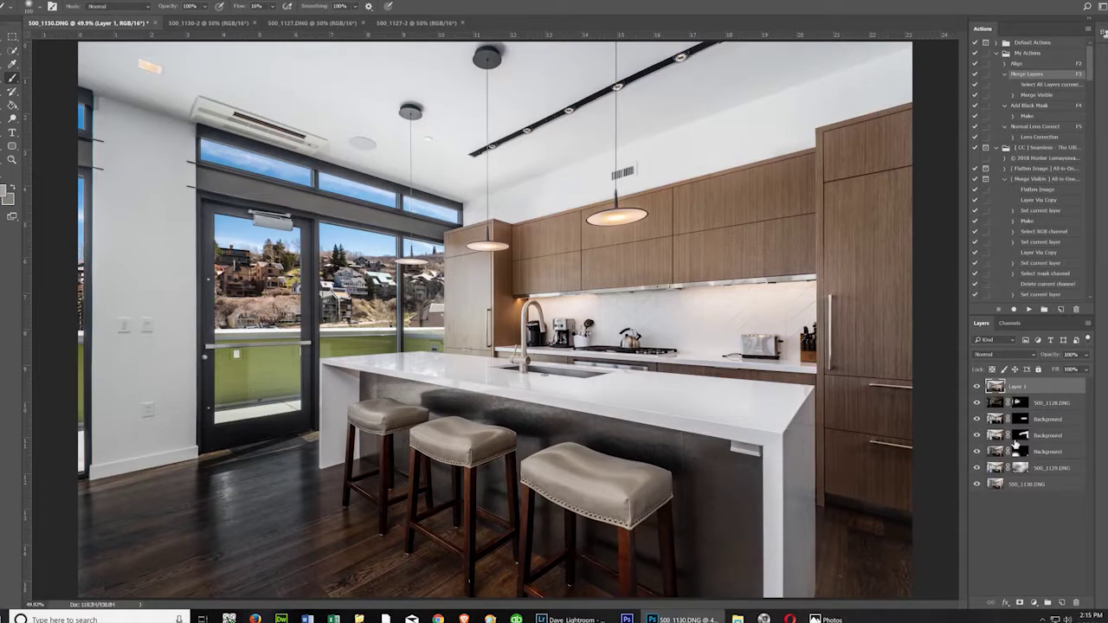
- Hide the merged layer, examine the 500_1128.DNG and backsplash layers with their masks disabled and enabled, then hide both
{"action": "left_click", "coordinate": [978, 387]}
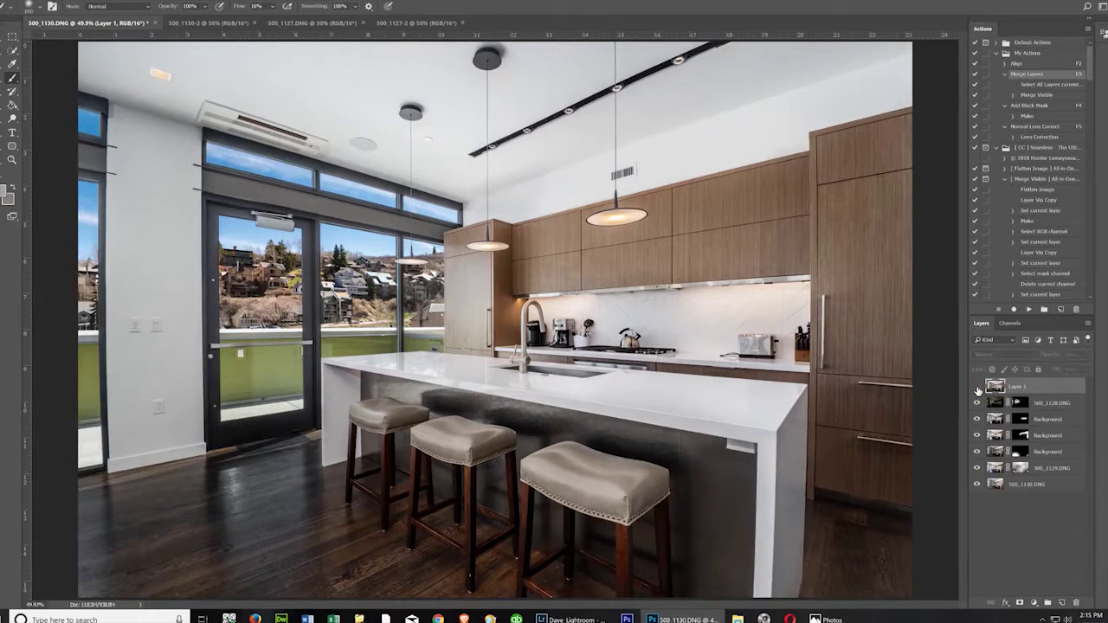
{"action": "left_click", "coordinate": [1018, 404], "text": "shift"}
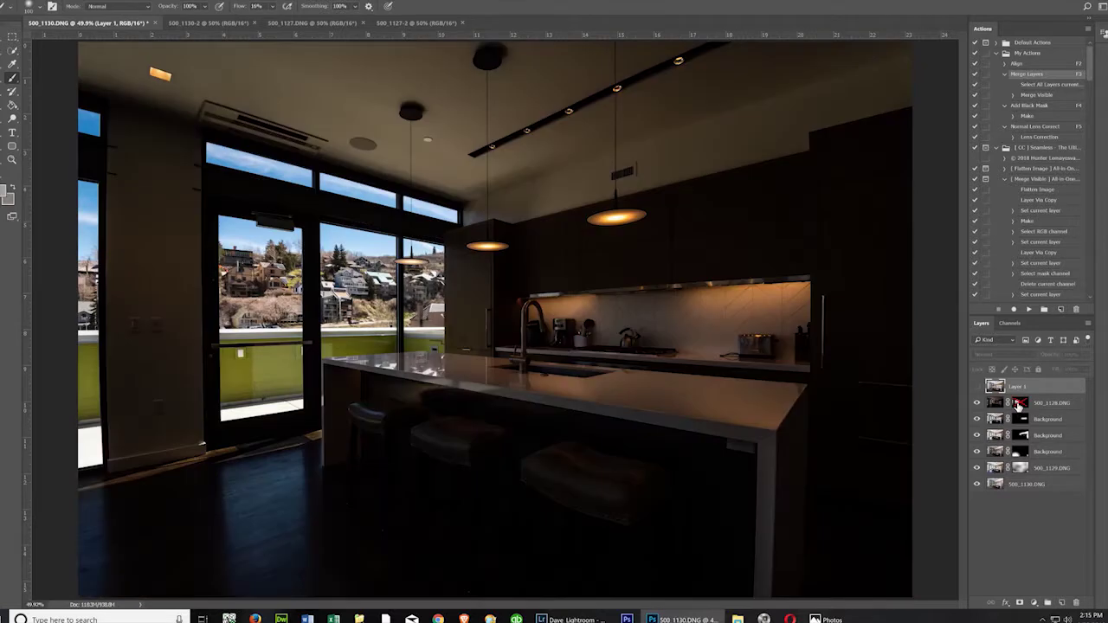
{"action": "left_click", "coordinate": [1019, 405], "text": "shift"}
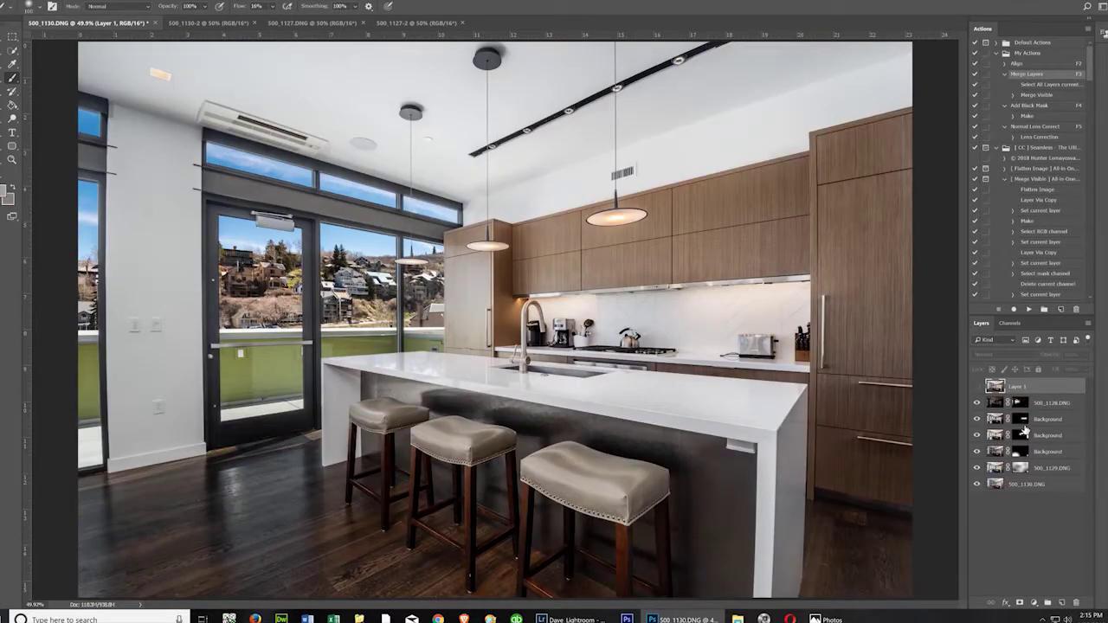
{"action": "left_click", "coordinate": [981, 404]}
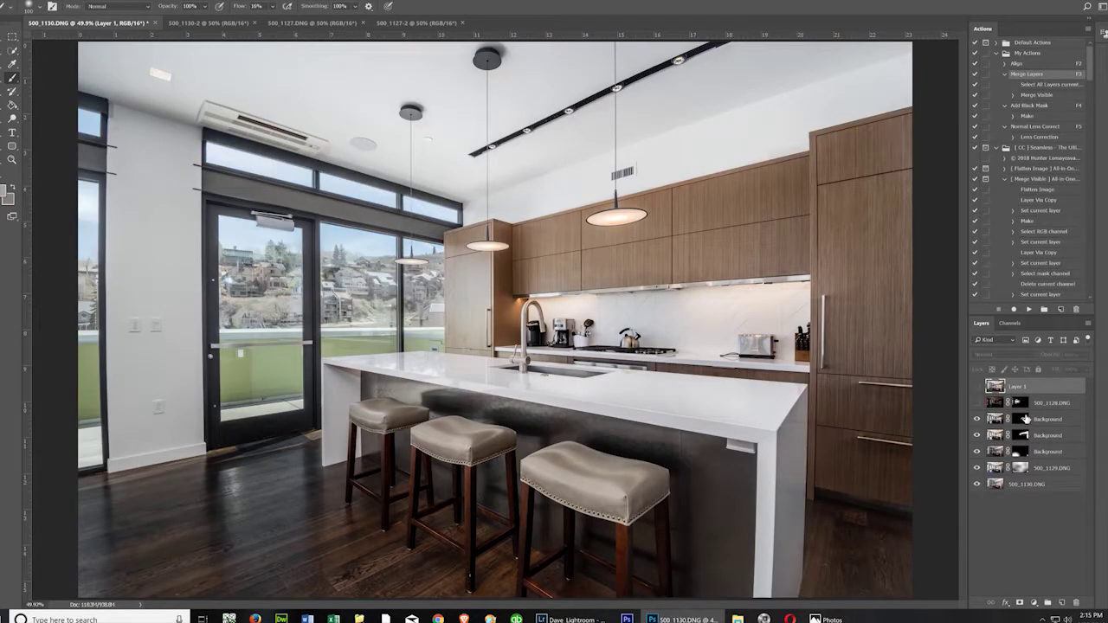
{"action": "left_click", "coordinate": [1021, 419], "text": "shift"}
{"action": "left_click", "coordinate": [1022, 420], "text": "shift"}
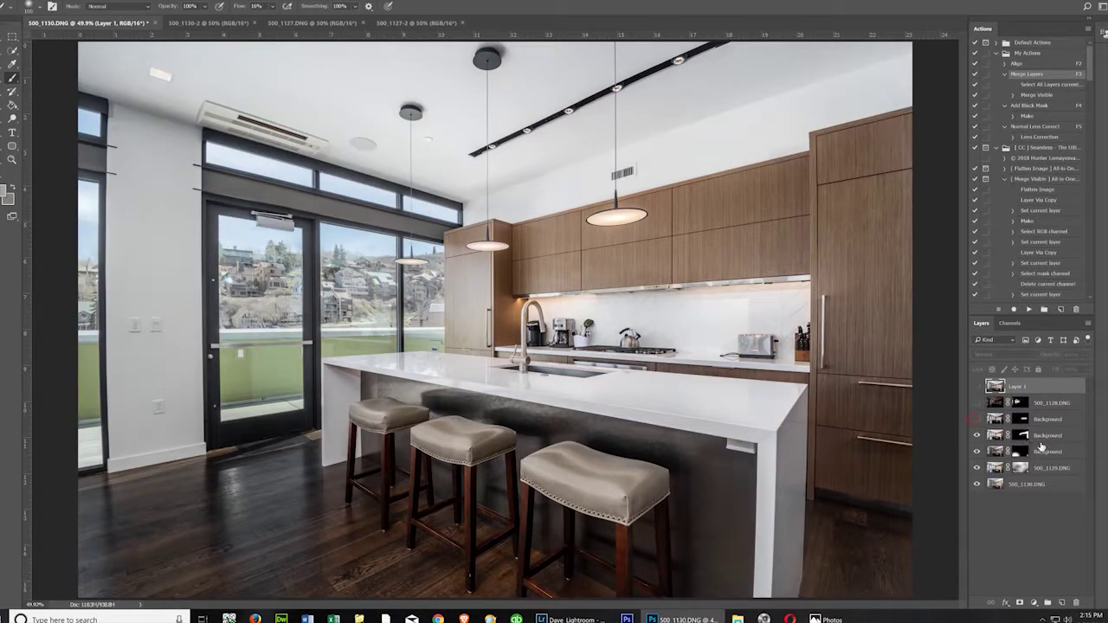
- Compare the middle Background layer with its mask disabled and enabled, then show the backsplash and 500_1128.DNG layers again
{"action": "left_click", "coordinate": [1019, 436], "text": "shift"}
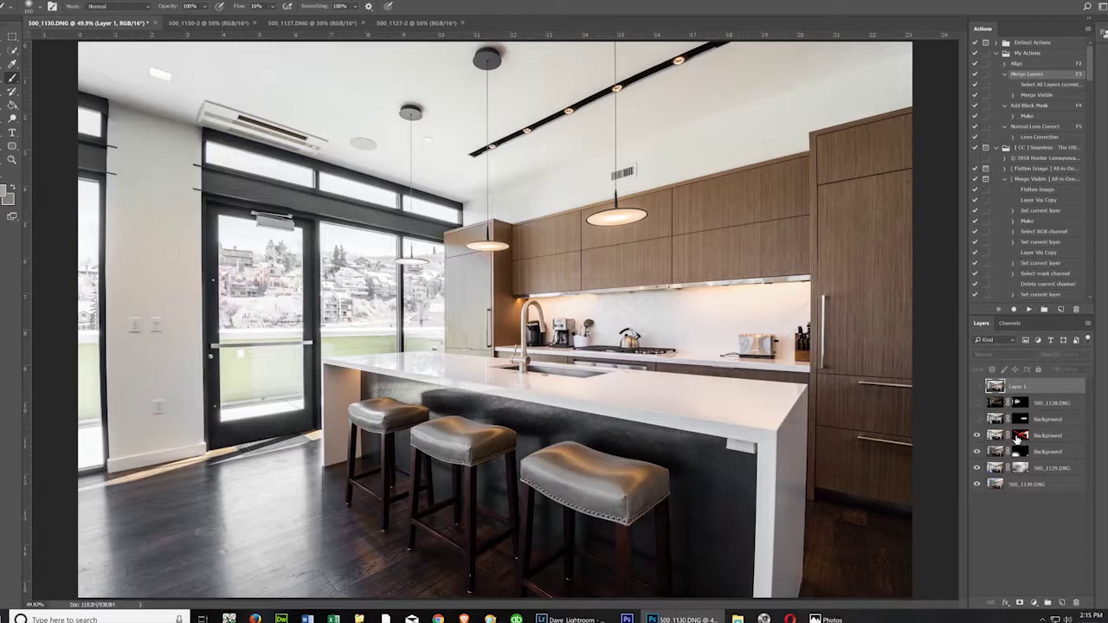
{"action": "left_click", "coordinate": [1019, 437], "text": "shift"}
{"action": "left_click", "coordinate": [1019, 436], "text": "shift"}
{"action": "left_click", "coordinate": [1019, 436], "text": "shift"}
{"action": "left_click", "coordinate": [1019, 436], "text": "shift"}
{"action": "left_click", "coordinate": [1019, 436], "text": "shift"}
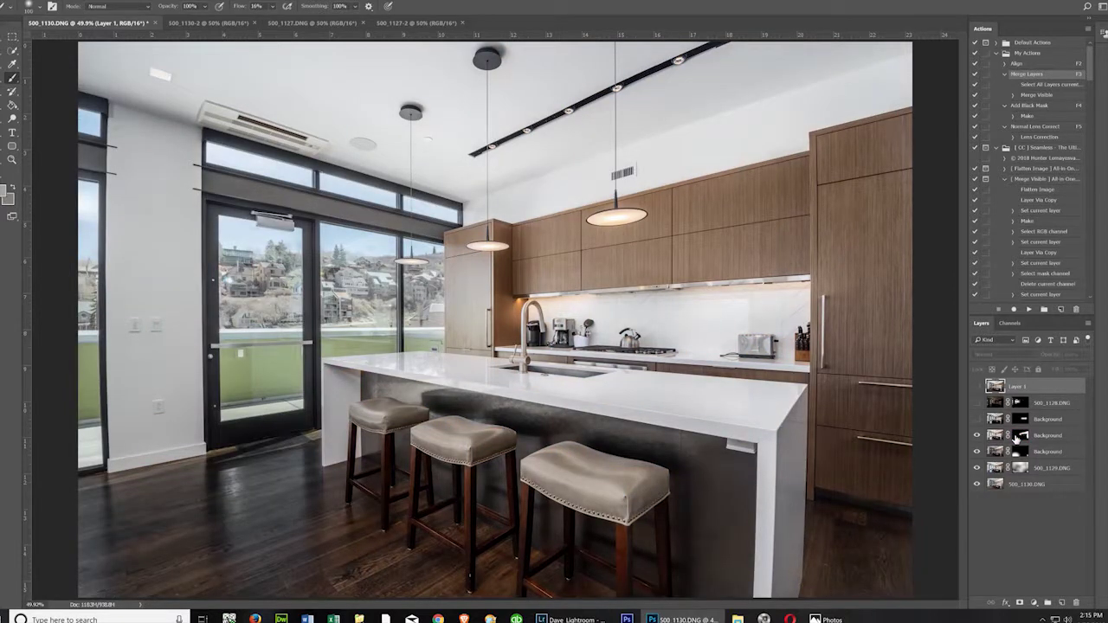
{"action": "left_click", "coordinate": [1019, 437], "text": "shift"}
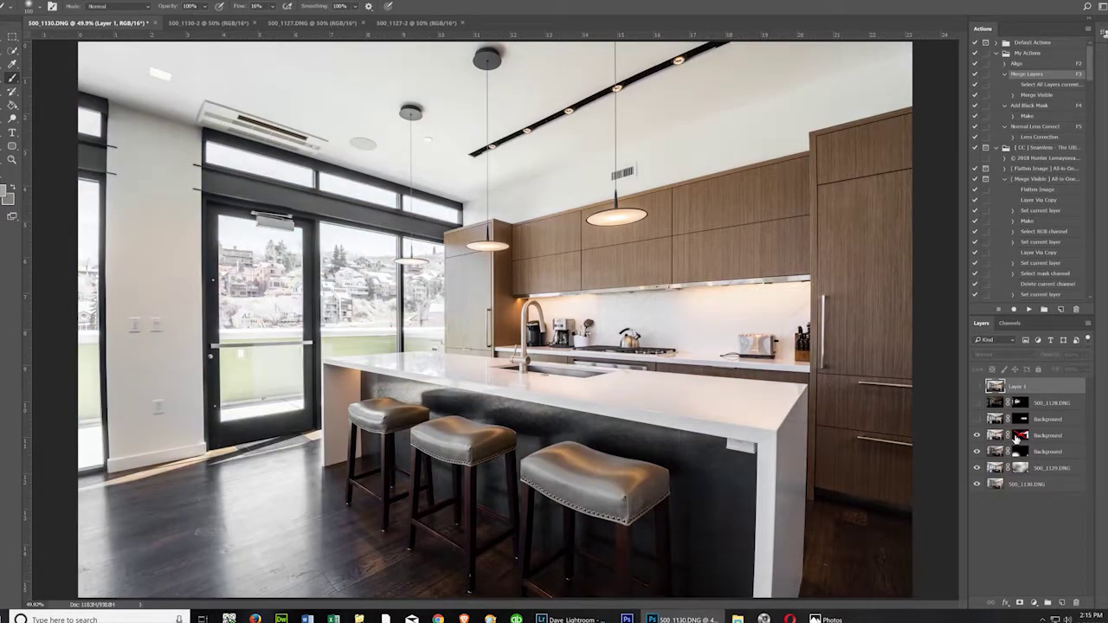
{"action": "left_click", "coordinate": [1019, 436], "text": "shift"}
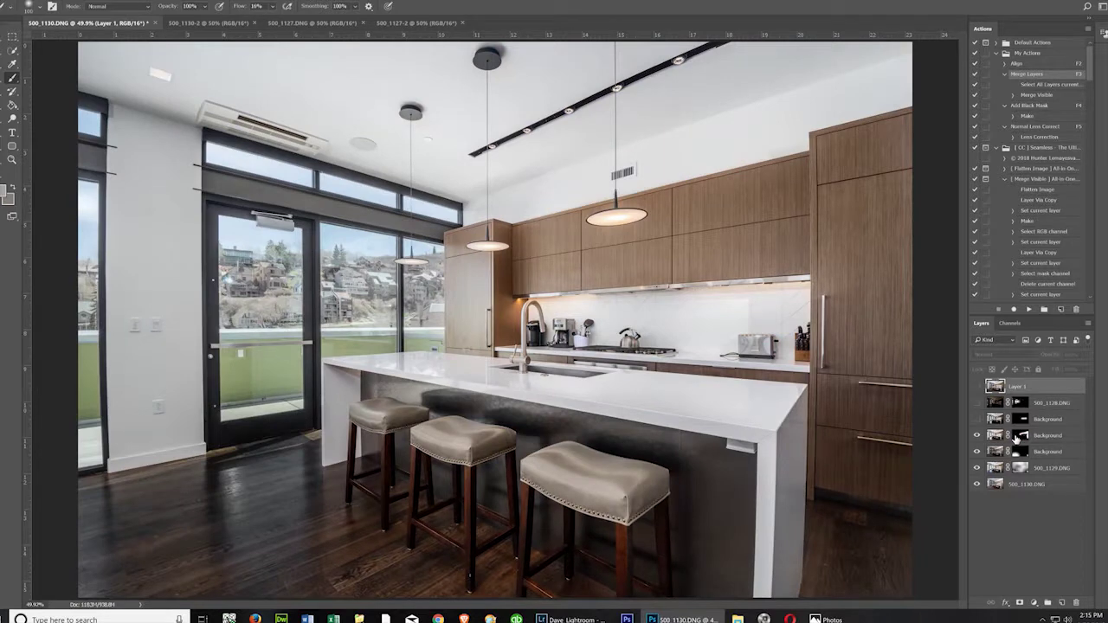
{"action": "left_click", "coordinate": [978, 404]}
{"action": "left_click", "coordinate": [977, 420]}
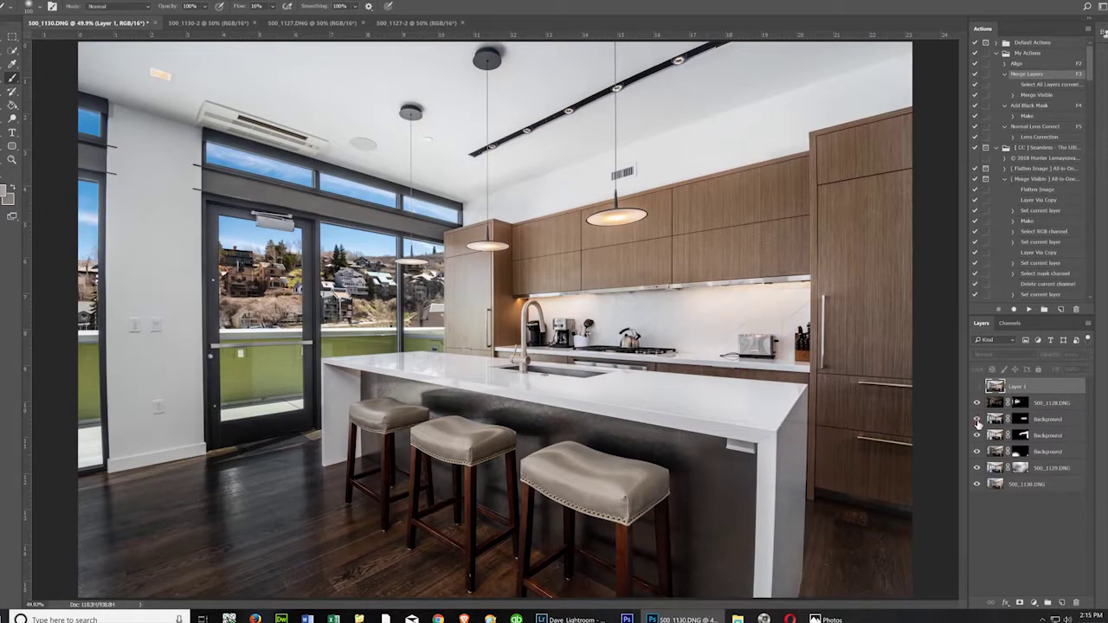
- Paint black on the 500_1128.DNG layer's mask over the two nearest pendant lights, raising the brush flow to 33%
{"action": "left_click", "coordinate": [1020, 402]}
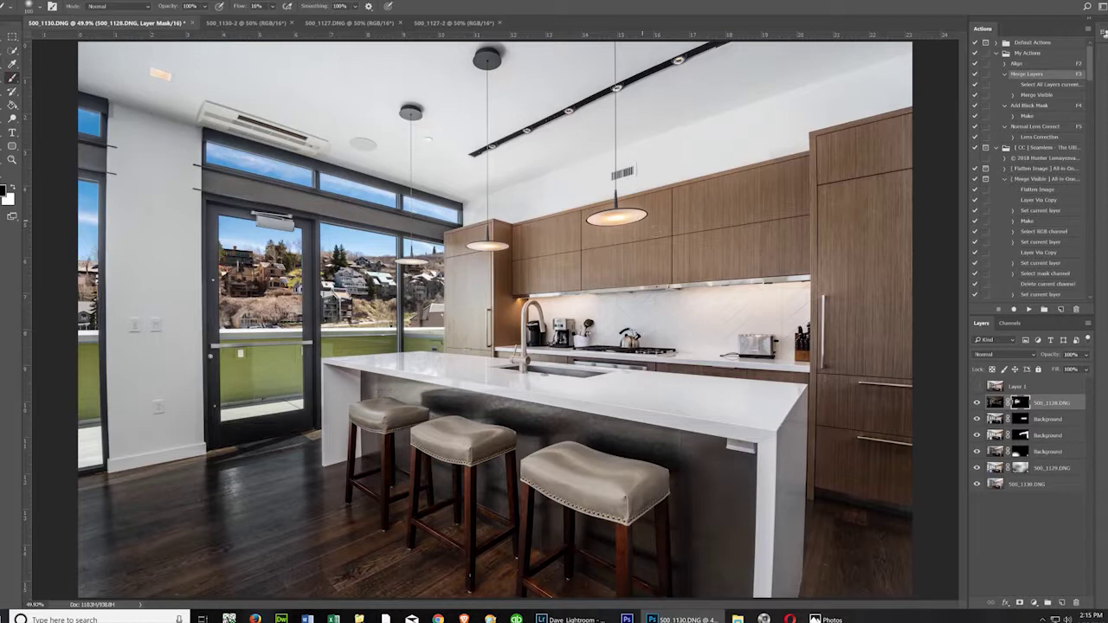
{"action": "left_click", "coordinate": [622, 218]}
{"action": "left_click_drag", "start_coordinate": [603, 214], "coordinate": [632, 216]}
{"action": "left_click", "coordinate": [273, 7]}
{"action": "left_click_drag", "start_coordinate": [277, 19], "coordinate": [286, 21]}
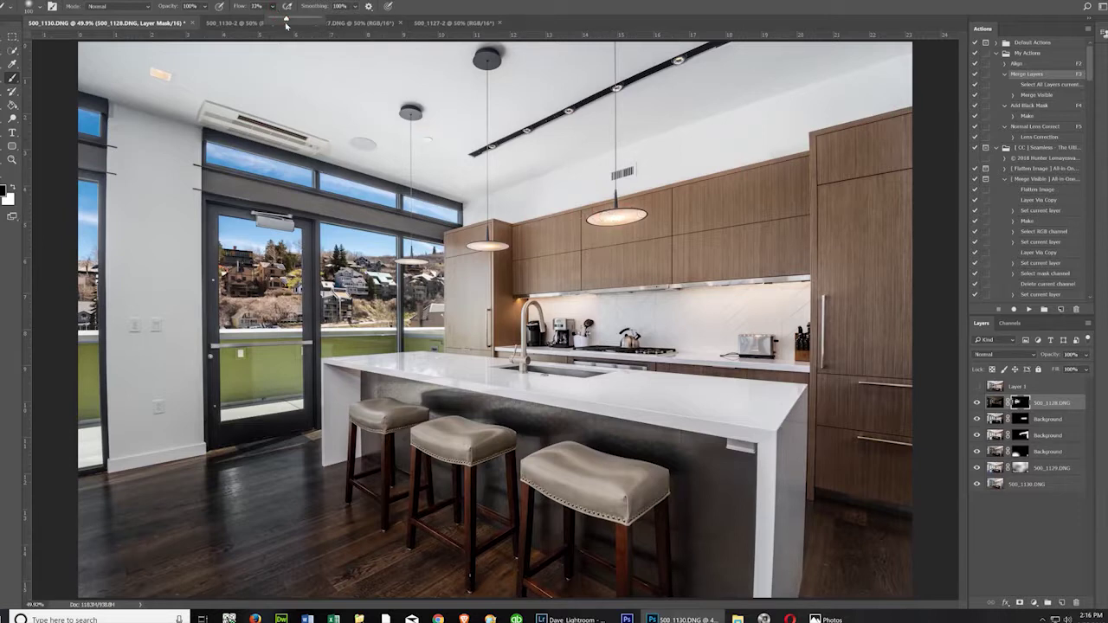
{"action": "mouse_move", "coordinate": [629, 216]}
{"action": "left_mouse_down"}
{"action": "mouse_move", "coordinate": [606, 220]}
{"action": "mouse_move", "coordinate": [617, 220]}
{"action": "left_mouse_up"}
{"action": "left_click_drag", "start_coordinate": [487, 245], "coordinate": [501, 245]}
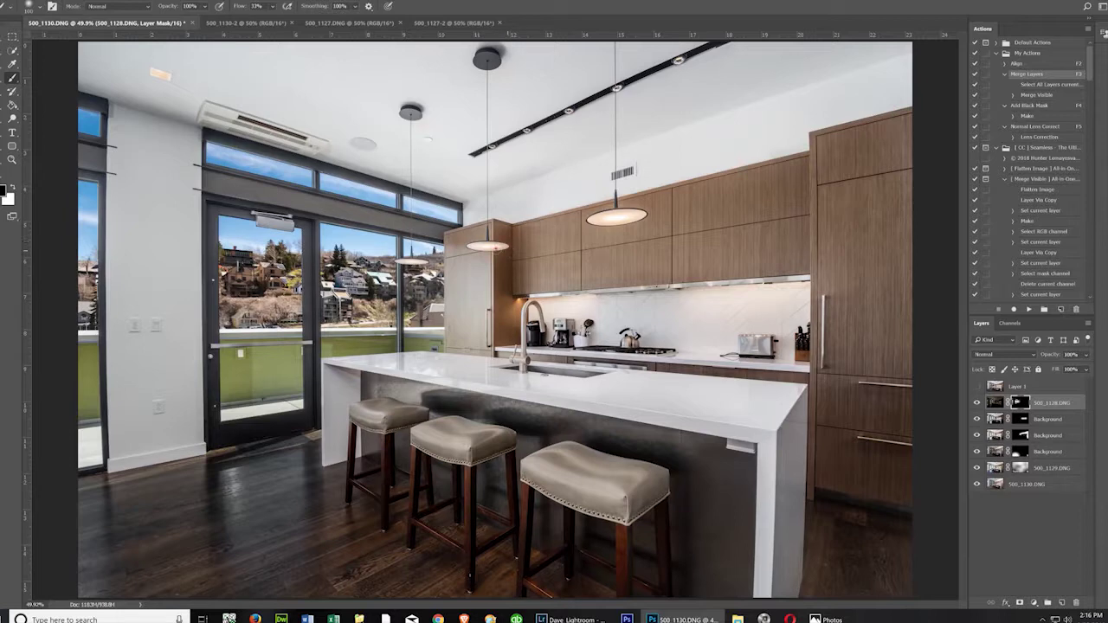
- Compare the backsplash layer and the Background layer beneath it on and off, then select the lower layer's mask and swap the painting colors
{"action": "left_click", "coordinate": [1020, 421]}
{"action": "left_click", "coordinate": [976, 421]}
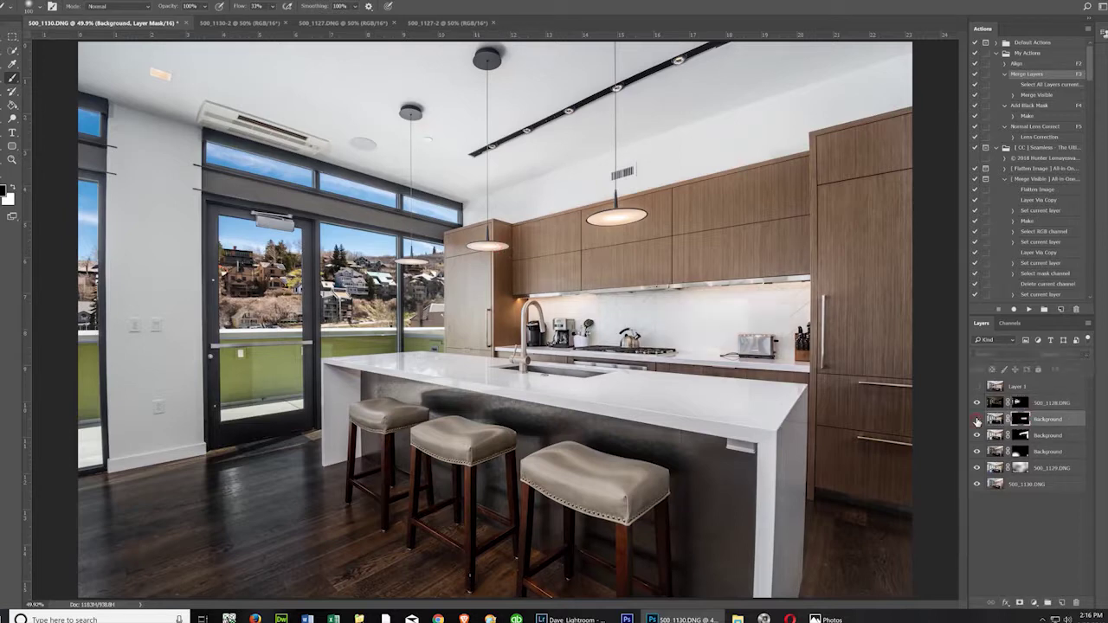
{"action": "left_click", "coordinate": [977, 421]}
{"action": "left_click", "coordinate": [976, 436]}
{"action": "left_click", "coordinate": [977, 436]}
{"action": "left_click", "coordinate": [1020, 436]}
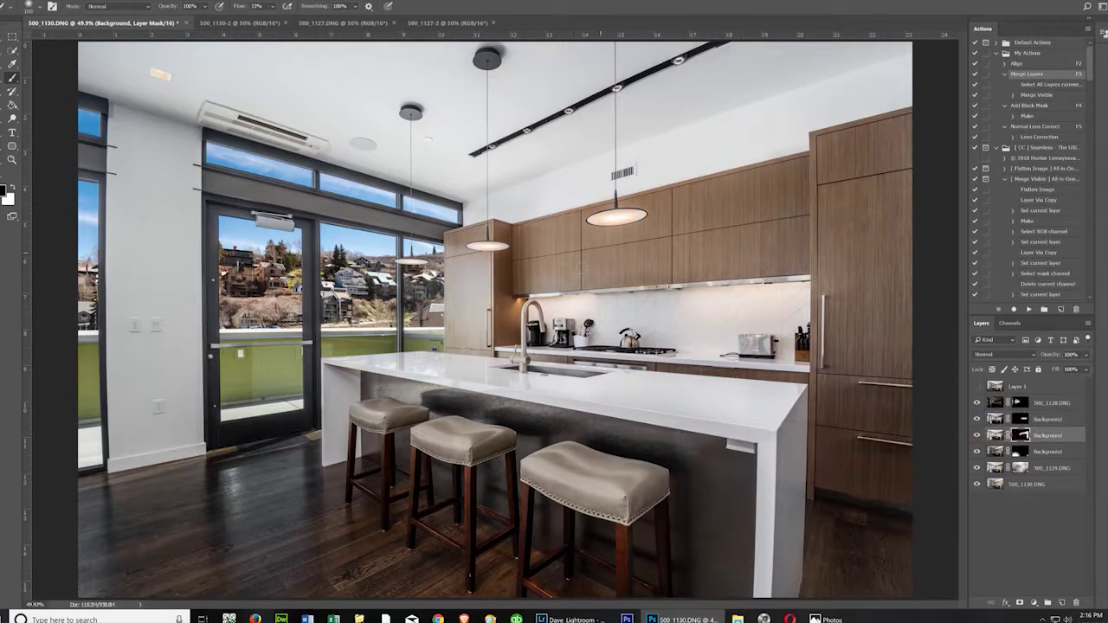
{"action": "key", "text": "x"}
{"action": "left_click", "coordinate": [1063, 410]}
{"action": "key", "text": "F3"}
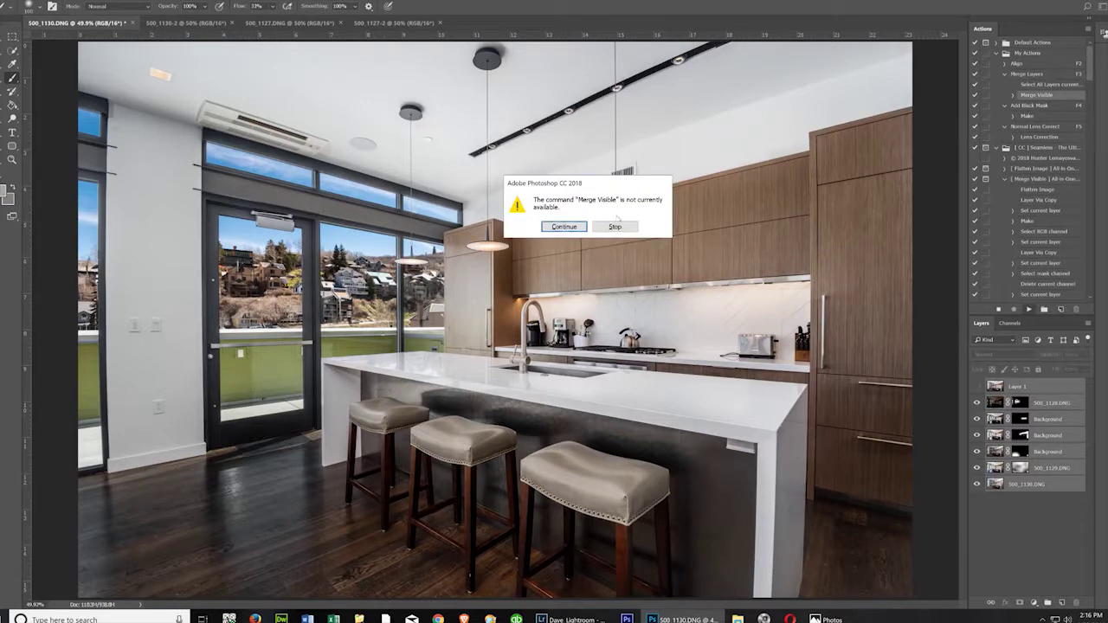
{"action": "left_click", "coordinate": [614, 227]}
- Delete the old hidden merged layer and merge the visible layers into a fresh layer on top with the Merge Layers action
{"action": "left_click", "coordinate": [1071, 392]}
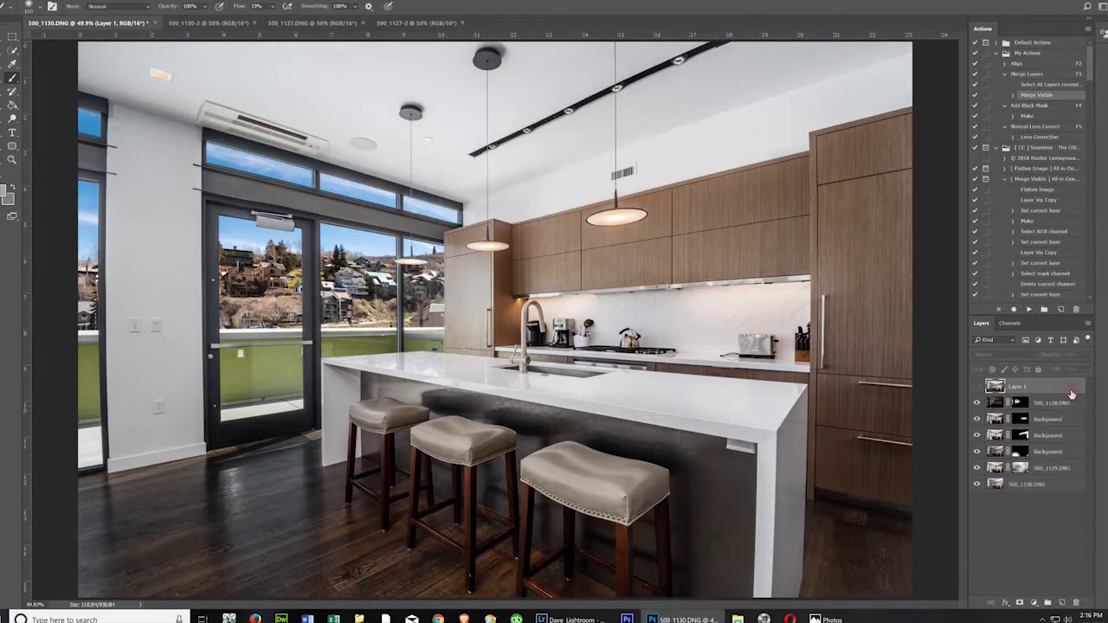
{"action": "key", "text": "Delete"}
{"action": "key", "text": "F3"}
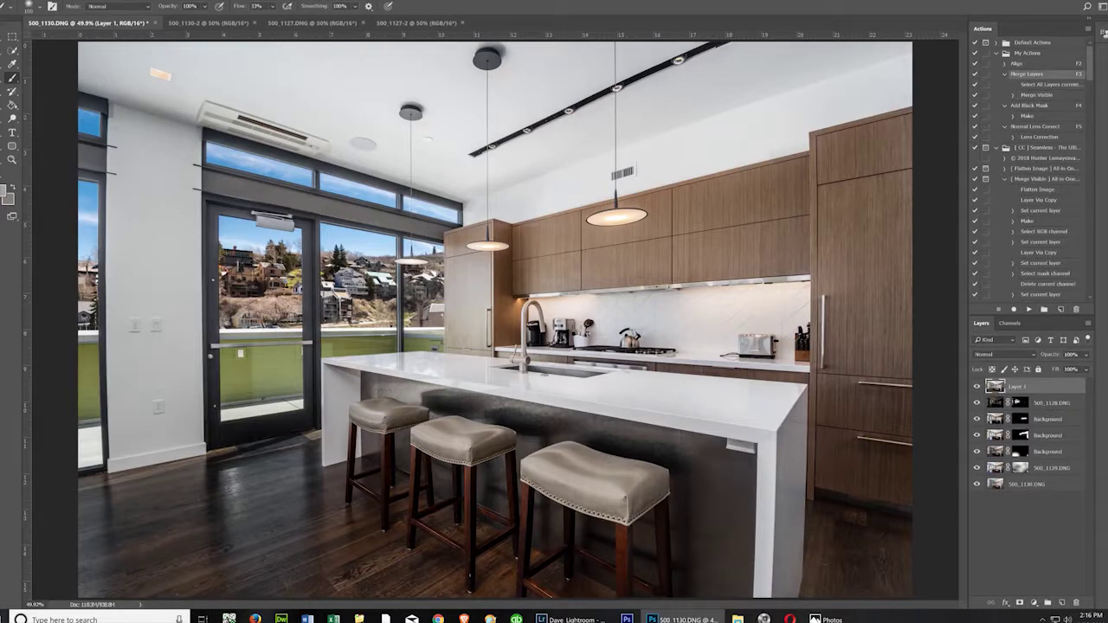
- Start a custom Lens Correction on the new merged layer and set Remove Distortion to 8
{"action": "key", "text": "alt+t"}
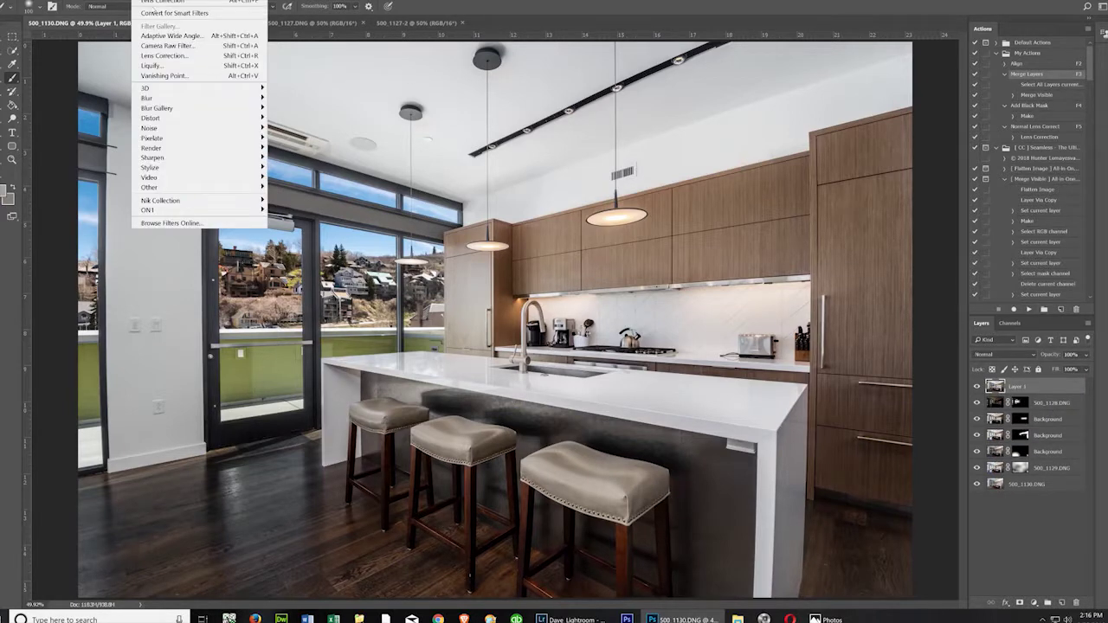
{"action": "left_click", "coordinate": [191, 55]}
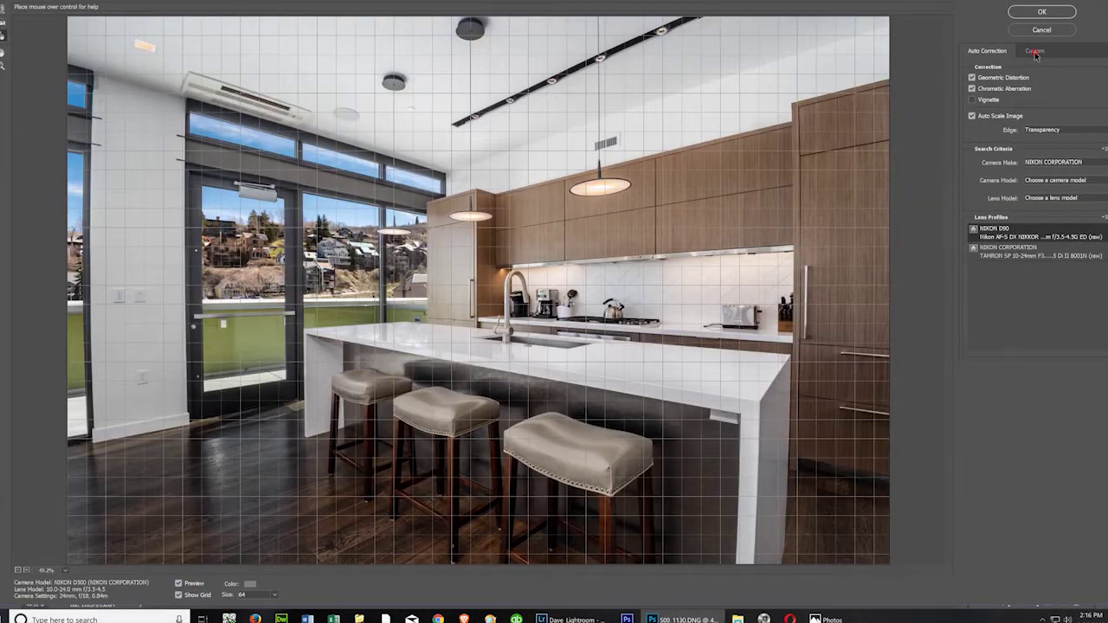
{"action": "left_click", "coordinate": [1036, 52]}
{"action": "left_click", "coordinate": [1065, 93]}
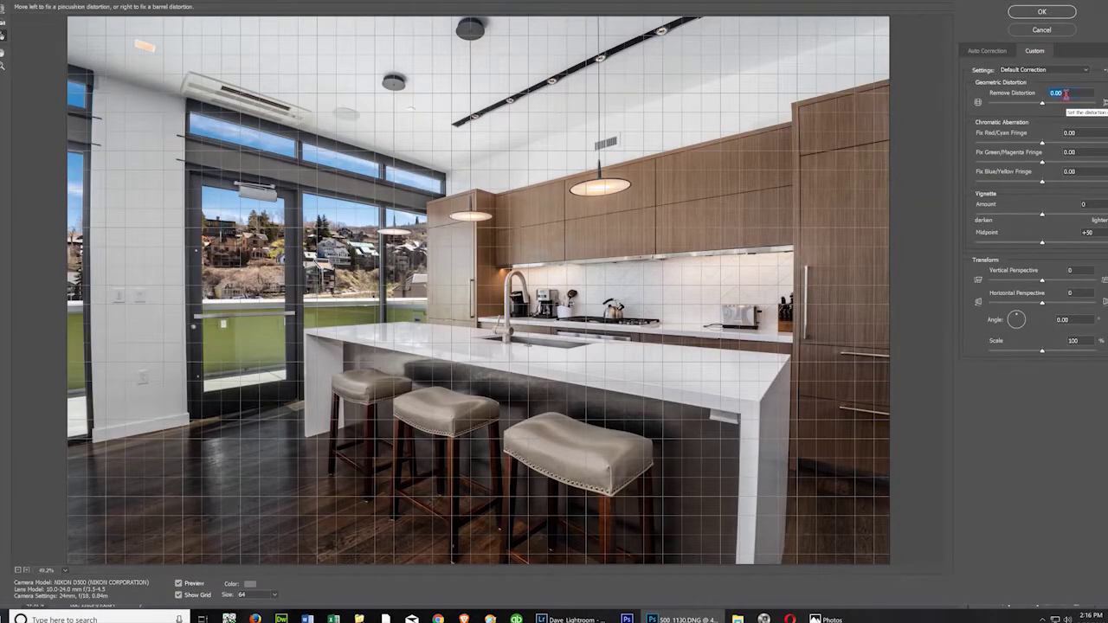
{"action": "type", "text": "8"}
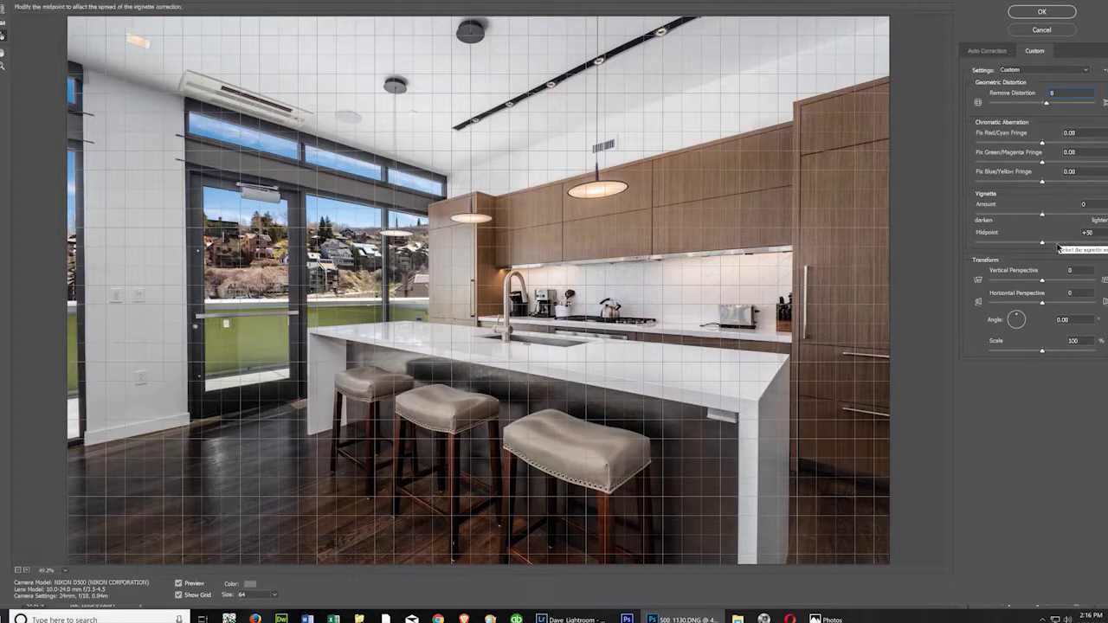
- Adjust the vertical perspective until the walls and cabinets stand upright, settling on +3, and apply the lens correction
{"action": "left_click_drag", "start_coordinate": [1044, 281], "coordinate": [1041, 282]}
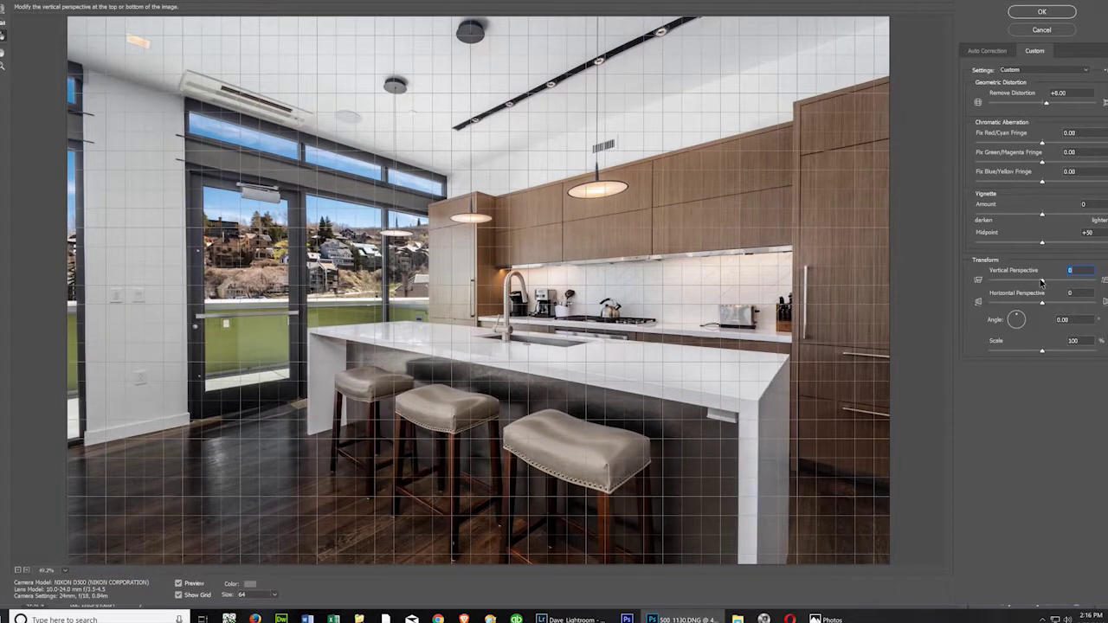
{"action": "left_click_drag", "start_coordinate": [1041, 282], "coordinate": [1042, 282]}
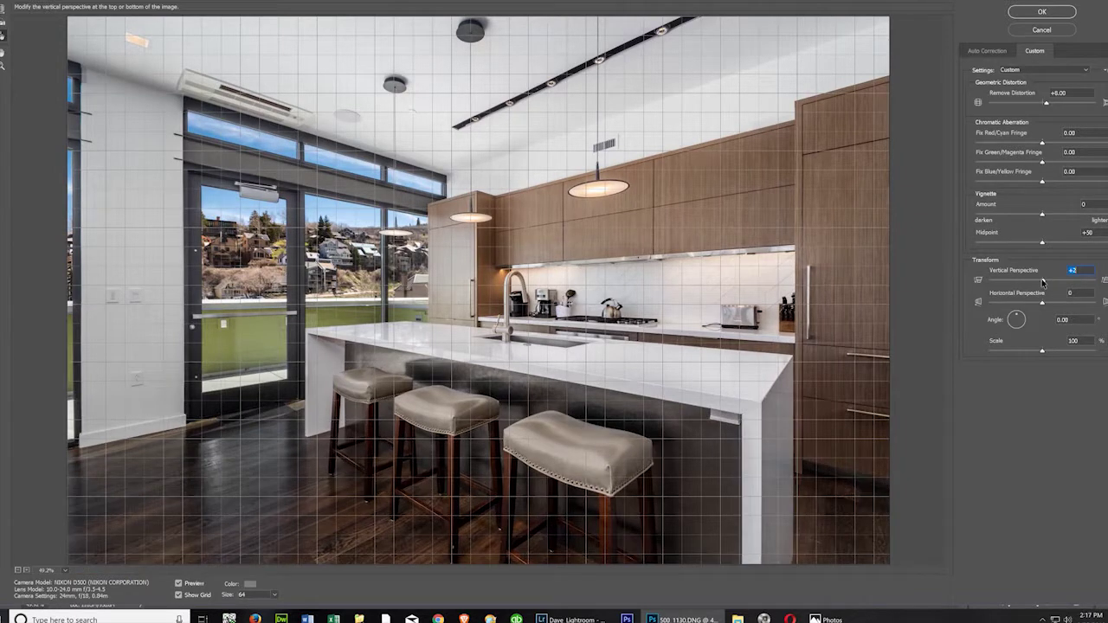
{"action": "left_click_drag", "start_coordinate": [1043, 282], "coordinate": [1045, 282]}
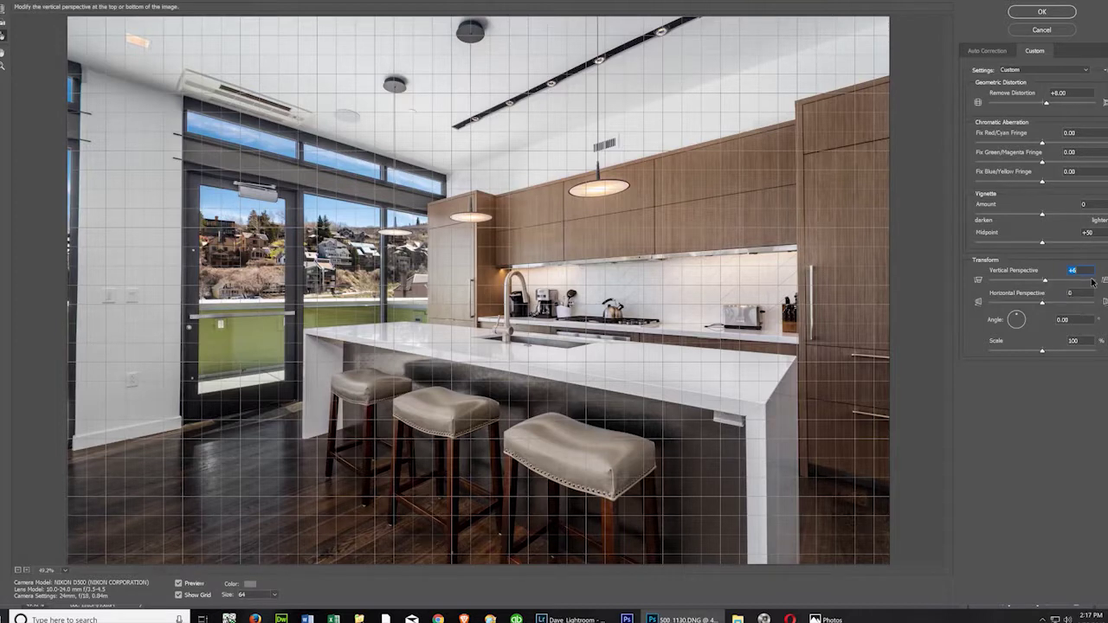
{"action": "type", "text": "5"}
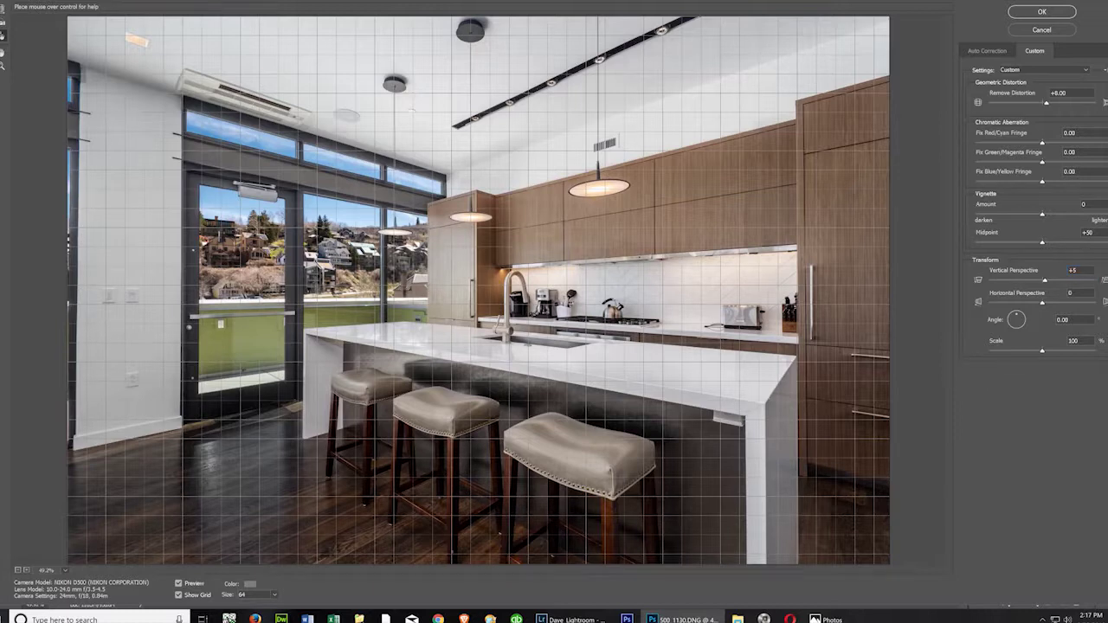
{"action": "left_click_drag", "start_coordinate": [1079, 269], "coordinate": [1064, 276]}
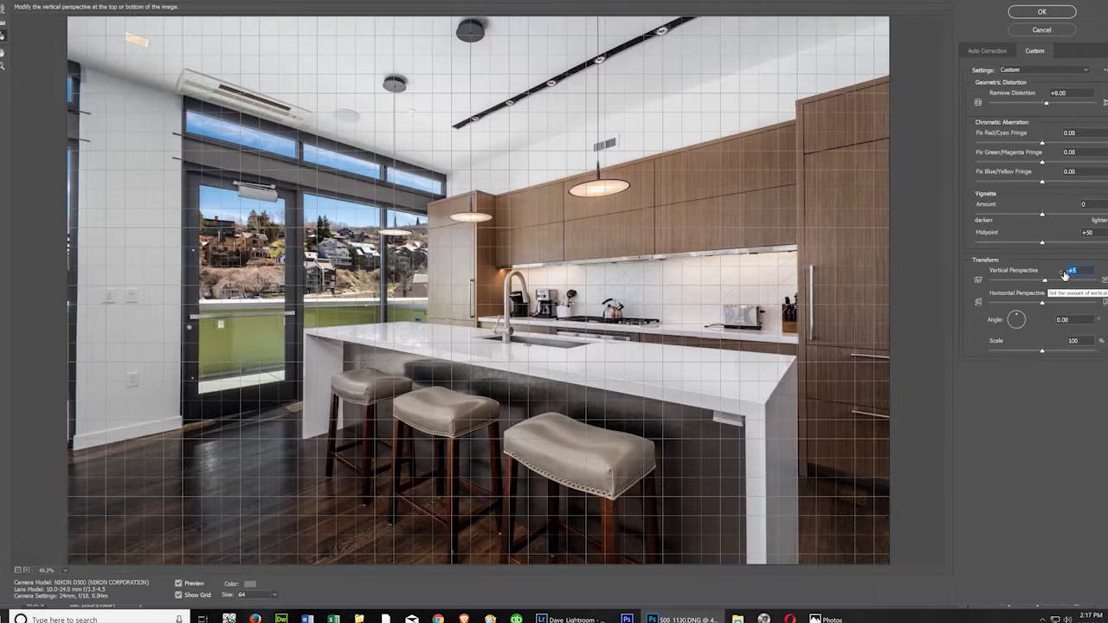
{"action": "type", "text": "4"}
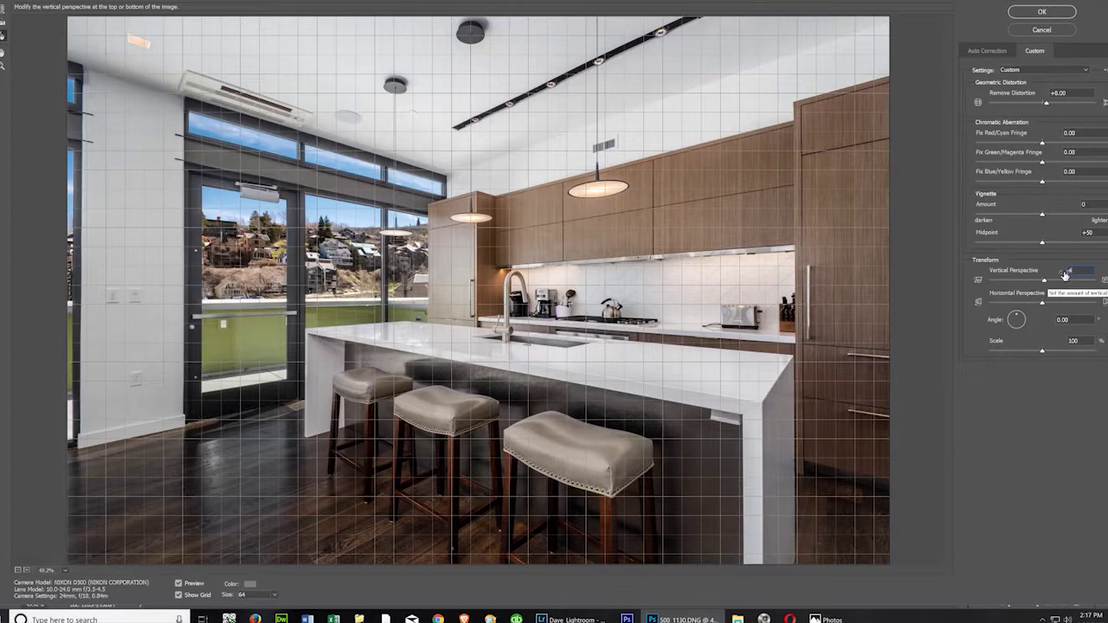
{"action": "key", "text": "Down"}
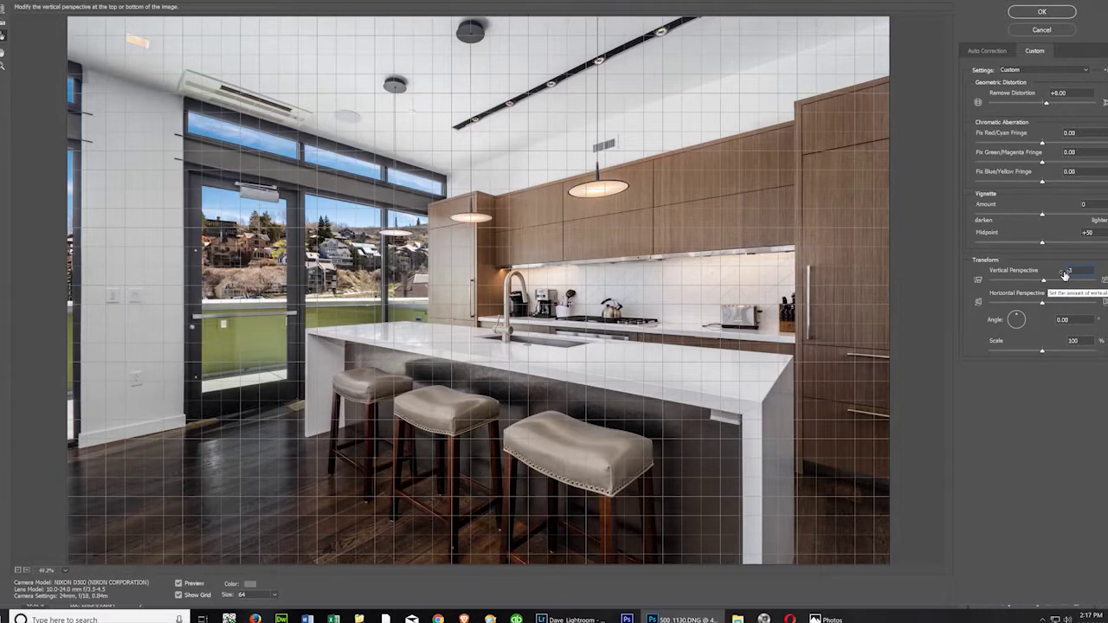
{"action": "left_click", "coordinate": [1045, 14]}
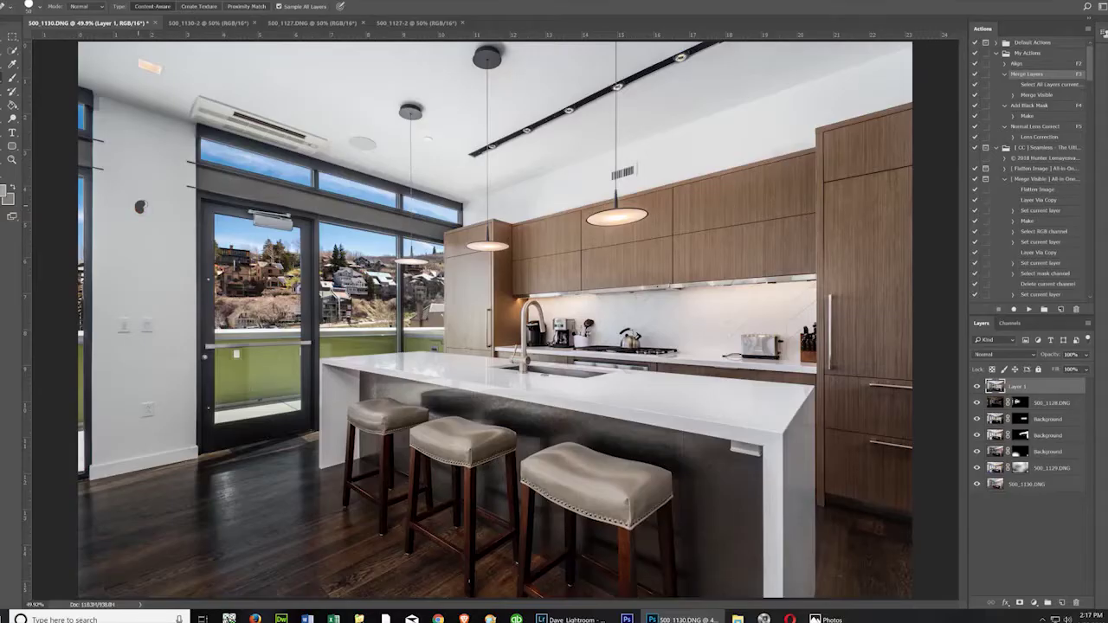
- Spot-heal two places on the wall beside the door, then clone clean wall over the power outlet above the baseboard
{"action": "left_click", "coordinate": [142, 207]}
{"action": "left_click", "coordinate": [100, 116]}
{"action": "key", "text": "z"}
{"action": "left_click", "coordinate": [132, 422]}
{"action": "left_click", "coordinate": [131, 422]}
{"action": "left_click", "coordinate": [131, 422]}
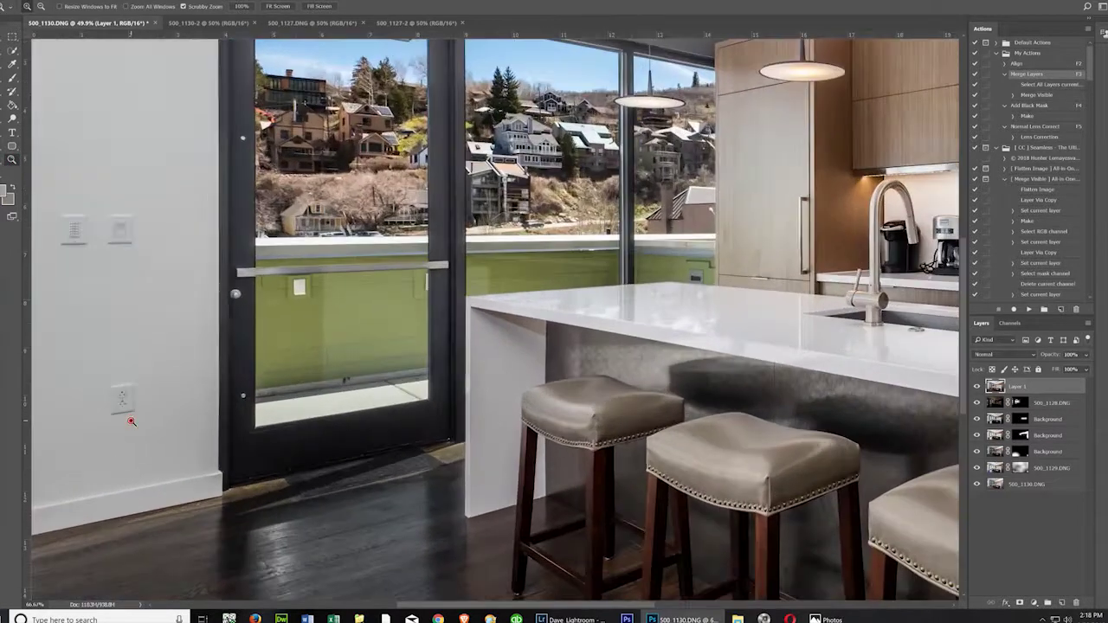
{"action": "left_click", "coordinate": [130, 422]}
{"action": "left_click_drag", "start_coordinate": [376, 605], "coordinate": [352, 605]}
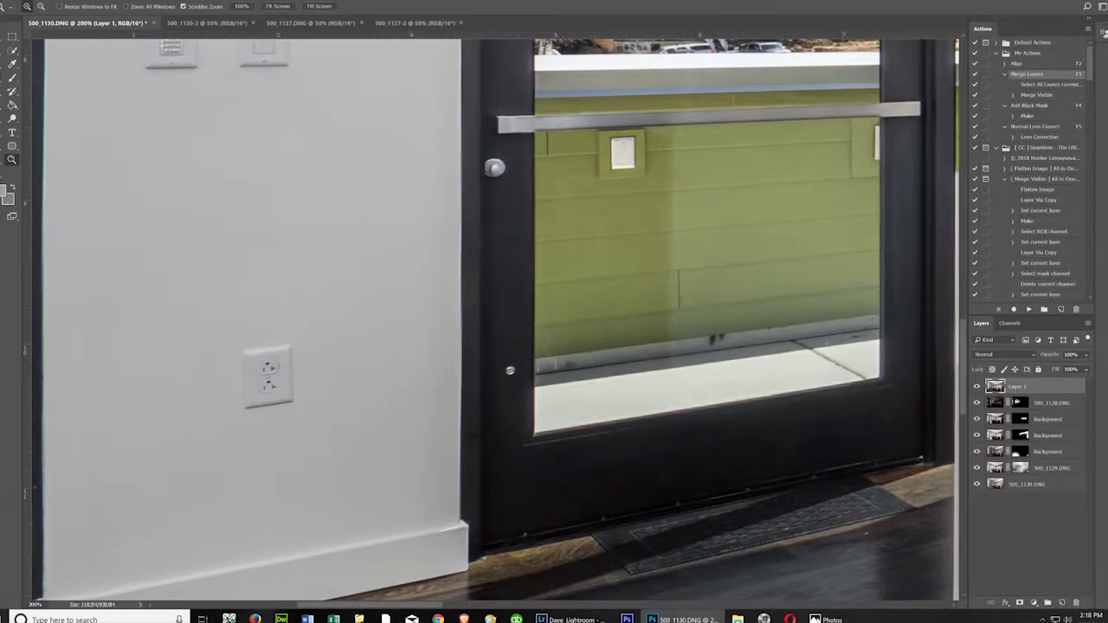
{"action": "left_click", "coordinate": [11, 104]}
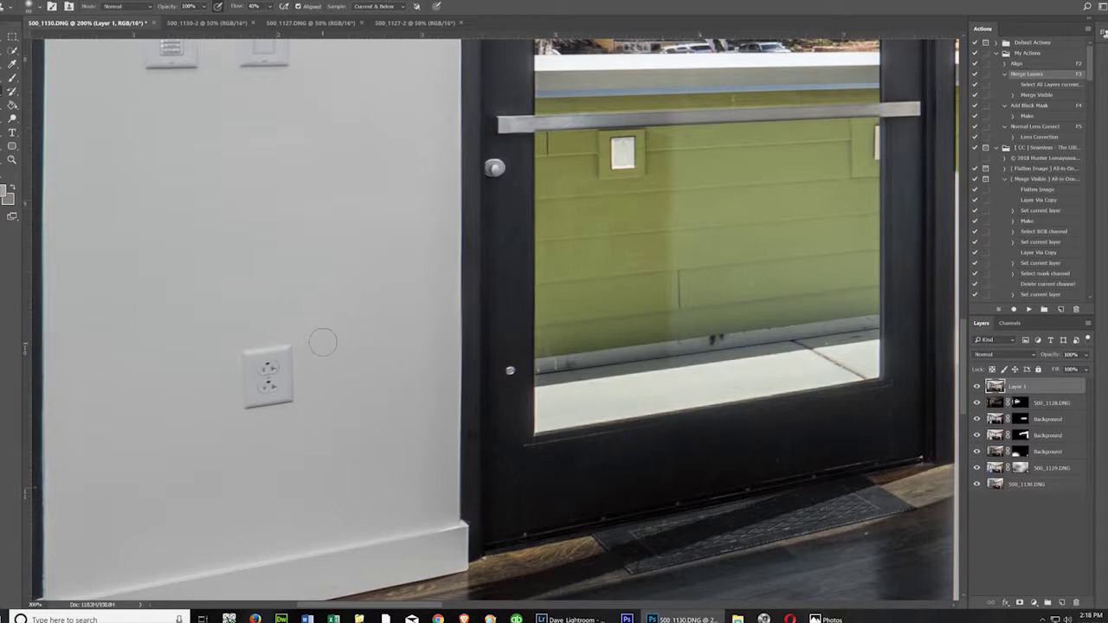
{"action": "left_click", "coordinate": [321, 342], "text": "alt"}
{"action": "mouse_move", "coordinate": [293, 341]}
{"action": "left_mouse_down"}
{"action": "mouse_move", "coordinate": [292, 354]}
{"action": "mouse_move", "coordinate": [288, 324]}
{"action": "left_mouse_up"}
{"action": "mouse_move", "coordinate": [289, 401]}
{"action": "left_mouse_down"}
{"action": "mouse_move", "coordinate": [283, 364]}
{"action": "mouse_move", "coordinate": [296, 350]}
{"action": "mouse_move", "coordinate": [277, 354]}
{"action": "mouse_move", "coordinate": [276, 381]}
{"action": "mouse_move", "coordinate": [248, 408]}
{"action": "mouse_move", "coordinate": [251, 371]}
{"action": "mouse_move", "coordinate": [256, 380]}
{"action": "left_mouse_up"}
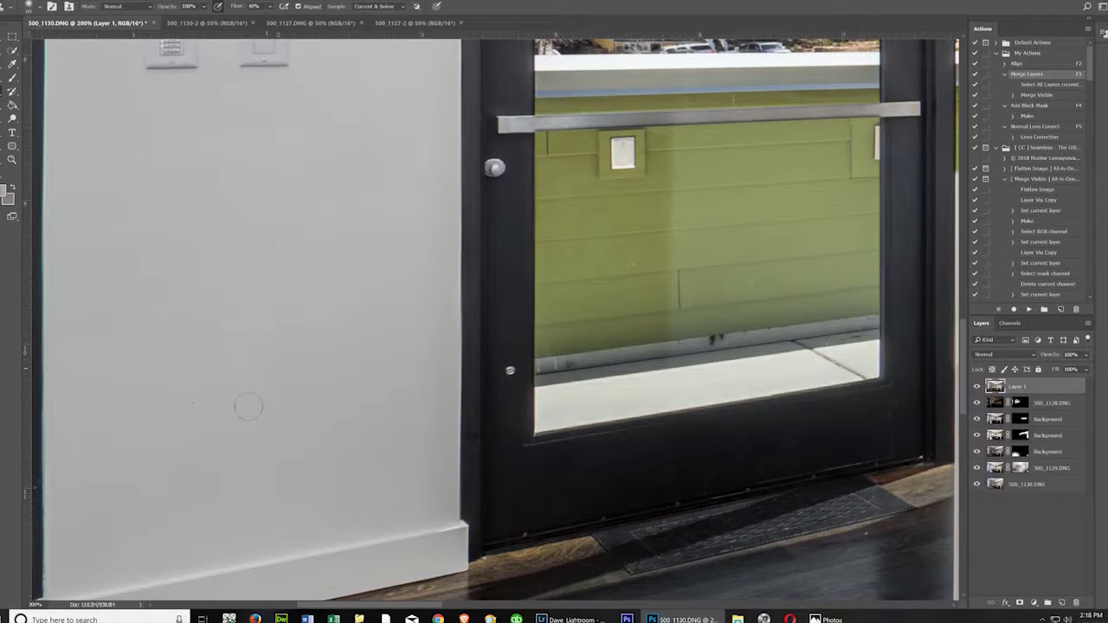
{"action": "scroll", "coordinate": [232, 403], "scroll_direction": "up", "scroll_amount": 5}
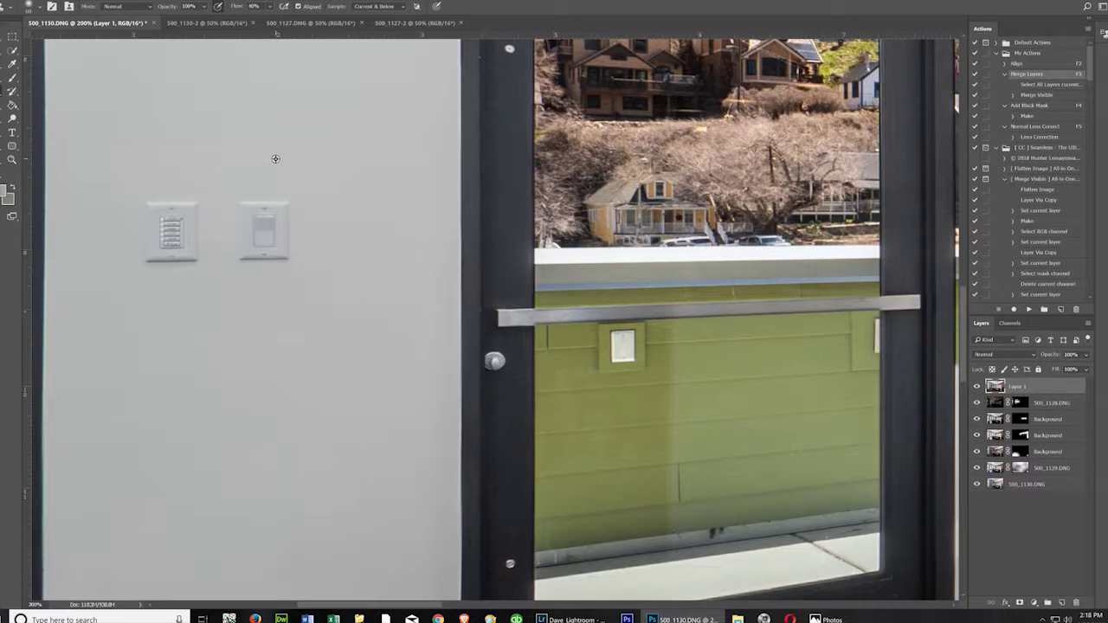
- Clone clean wall over the two switch plates beside the door until both are gone
{"action": "left_click_drag", "start_coordinate": [287, 197], "coordinate": [264, 199]}
{"action": "mouse_move", "coordinate": [196, 197]}
{"action": "left_mouse_down"}
{"action": "mouse_move", "coordinate": [277, 199]}
{"action": "mouse_move", "coordinate": [128, 194]}
{"action": "mouse_move", "coordinate": [287, 213]}
{"action": "mouse_move", "coordinate": [100, 217]}
{"action": "mouse_move", "coordinate": [238, 222]}
{"action": "mouse_move", "coordinate": [103, 234]}
{"action": "mouse_move", "coordinate": [281, 234]}
{"action": "mouse_move", "coordinate": [280, 218]}
{"action": "left_mouse_up"}
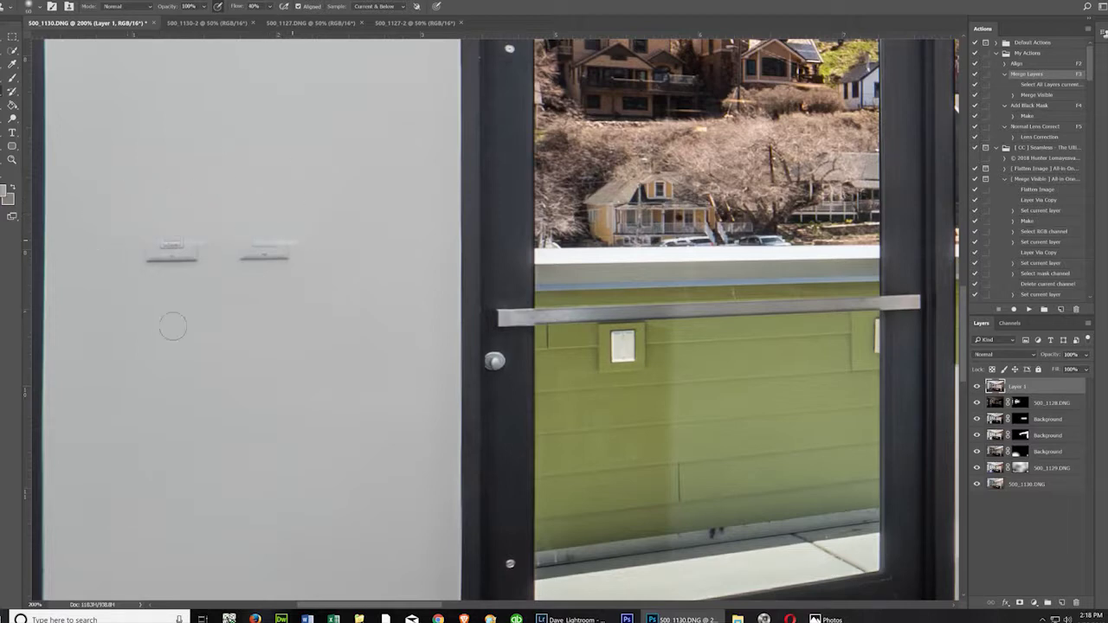
{"action": "mouse_move", "coordinate": [125, 271]}
{"action": "left_mouse_down"}
{"action": "mouse_move", "coordinate": [287, 265]}
{"action": "mouse_move", "coordinate": [84, 259]}
{"action": "mouse_move", "coordinate": [309, 252]}
{"action": "mouse_move", "coordinate": [143, 257]}
{"action": "mouse_move", "coordinate": [248, 243]}
{"action": "mouse_move", "coordinate": [131, 253]}
{"action": "mouse_move", "coordinate": [130, 237]}
{"action": "mouse_move", "coordinate": [108, 229]}
{"action": "mouse_move", "coordinate": [234, 224]}
{"action": "mouse_move", "coordinate": [264, 236]}
{"action": "left_mouse_up"}
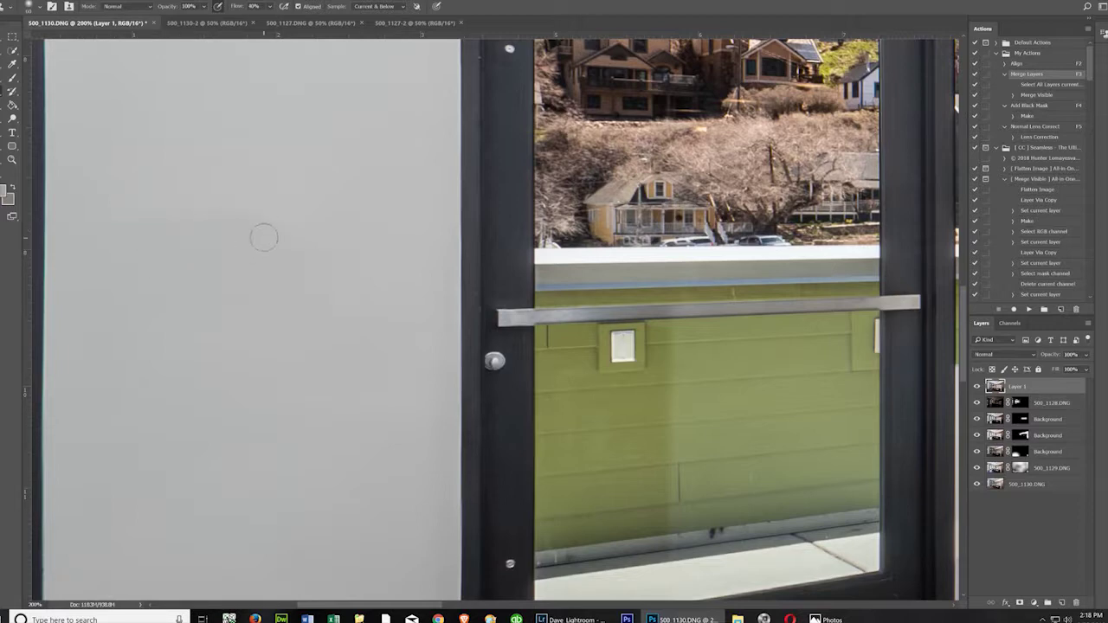
{"action": "left_click", "coordinate": [250, 227]}
- Enlarge the clone brush, lower its flow to 9%, and blend the wall tones where the switch plates were
{"action": "key", "text": "bracketright"}
{"action": "left_click", "coordinate": [266, 7]}
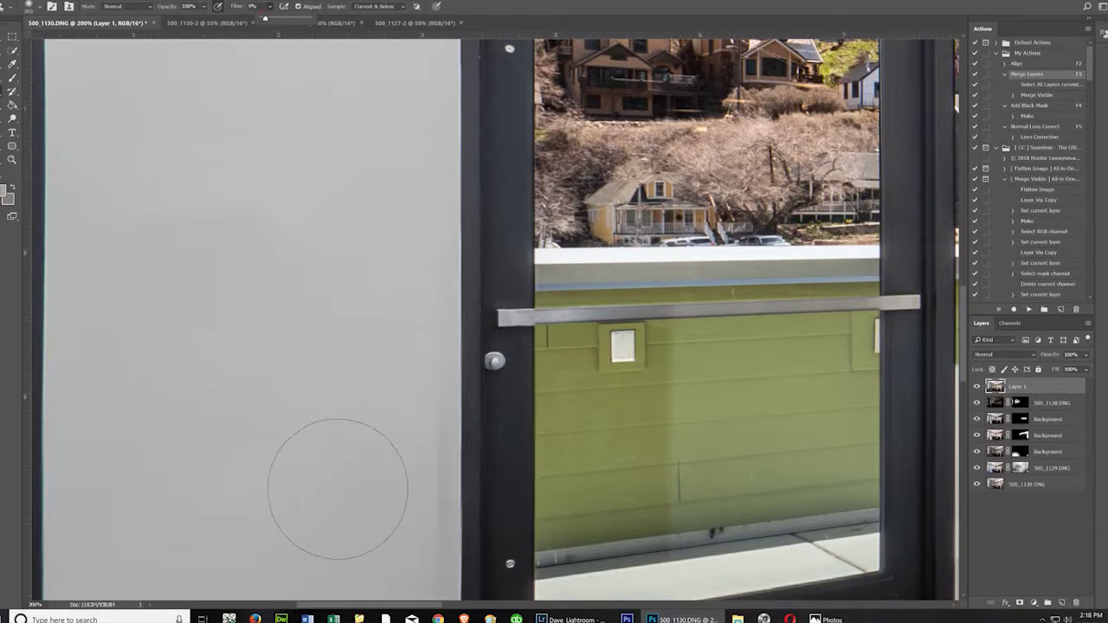
{"action": "left_click", "coordinate": [325, 490], "text": "alt"}
{"action": "mouse_move", "coordinate": [267, 271]}
{"action": "left_mouse_down"}
{"action": "mouse_move", "coordinate": [179, 273]}
{"action": "mouse_move", "coordinate": [158, 225]}
{"action": "mouse_move", "coordinate": [109, 219]}
{"action": "mouse_move", "coordinate": [258, 321]}
{"action": "left_mouse_up"}
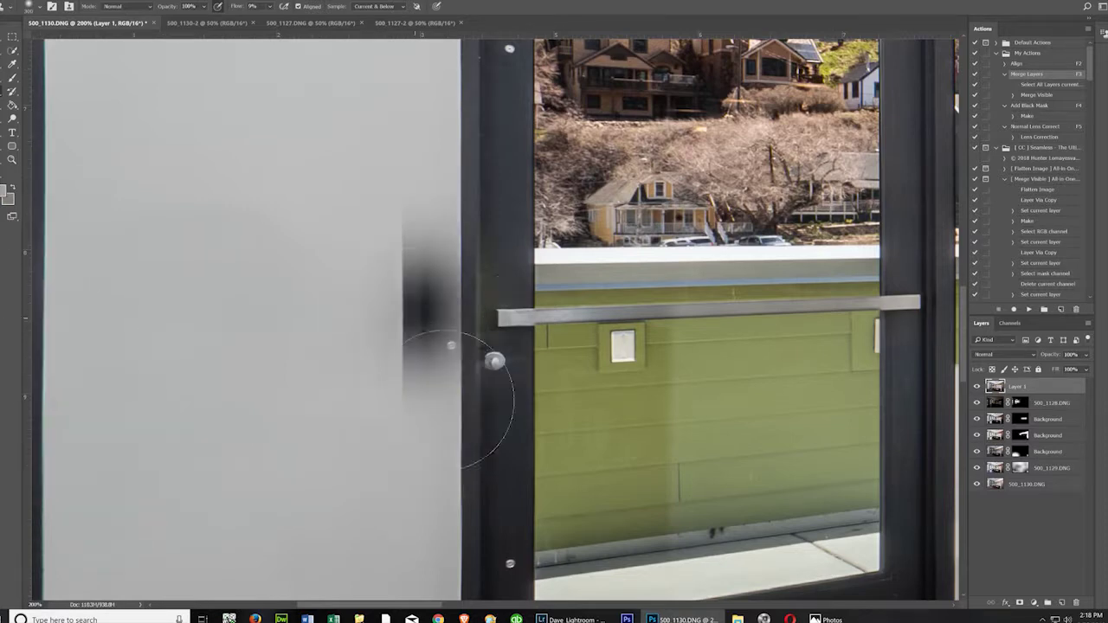
{"action": "left_click", "coordinate": [250, 229]}
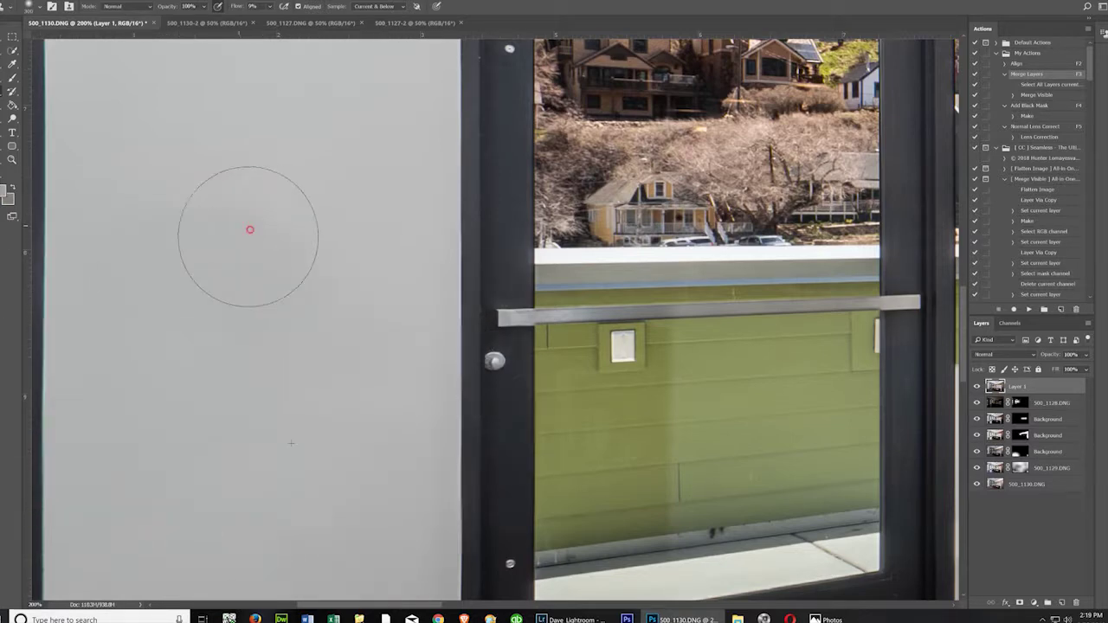
- Examine the wall above the door and the adjoining ceiling for remaining distractions, ending at the round ceiling speaker
{"action": "left_click", "coordinate": [12, 160]}
{"action": "right_click", "coordinate": [267, 242]}
{"action": "left_click", "coordinate": [303, 248]}
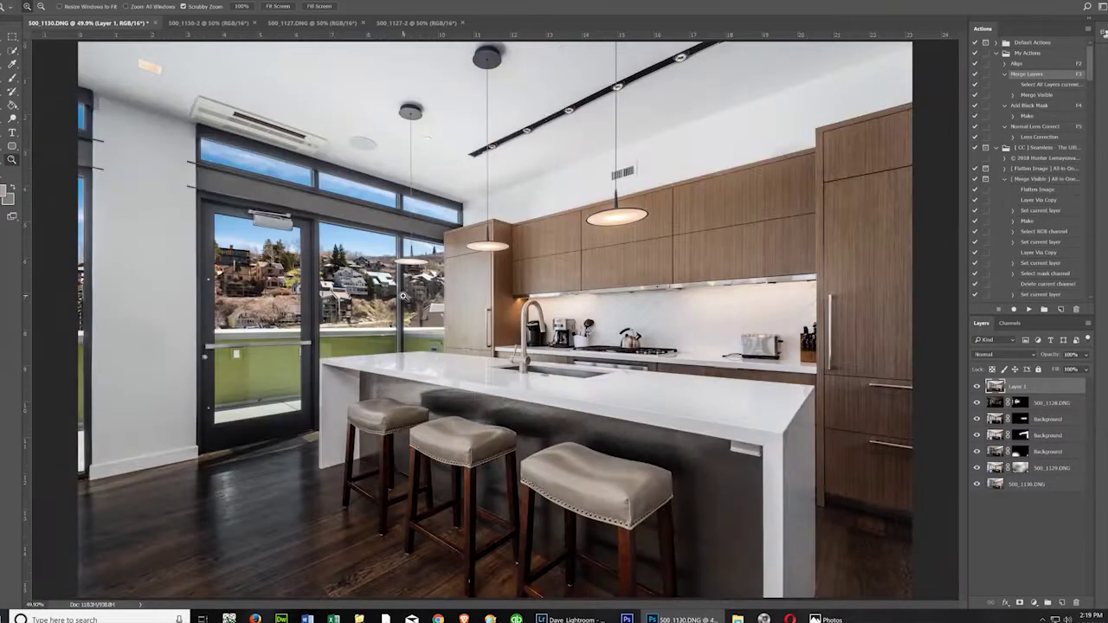
{"action": "left_click_drag", "start_coordinate": [125, 200], "coordinate": [131, 208]}
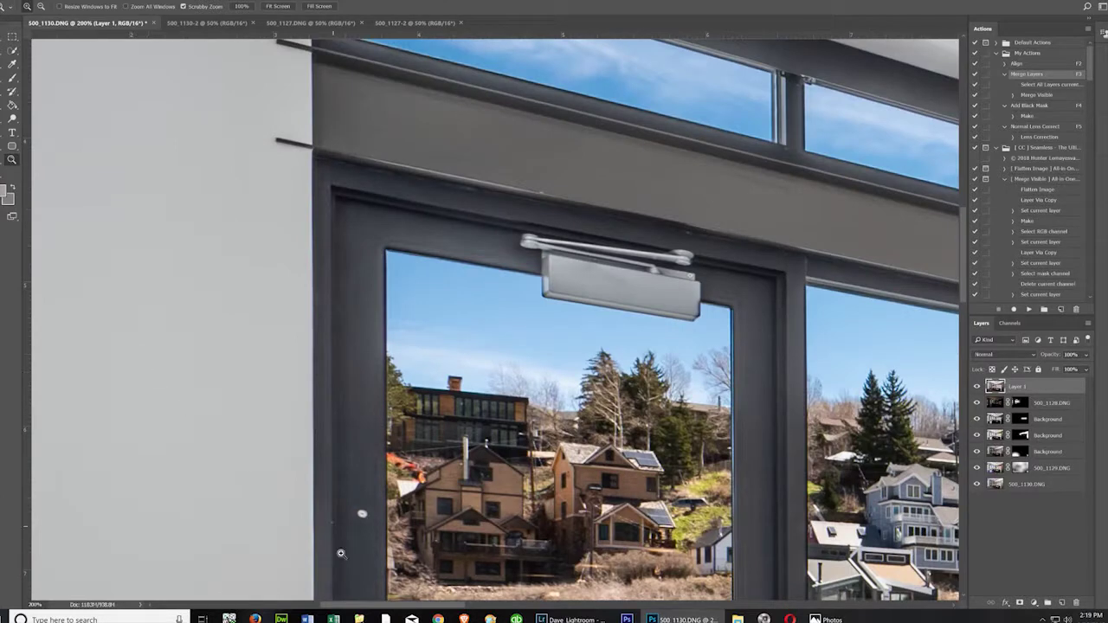
{"action": "left_click_drag", "start_coordinate": [368, 606], "coordinate": [331, 611]}
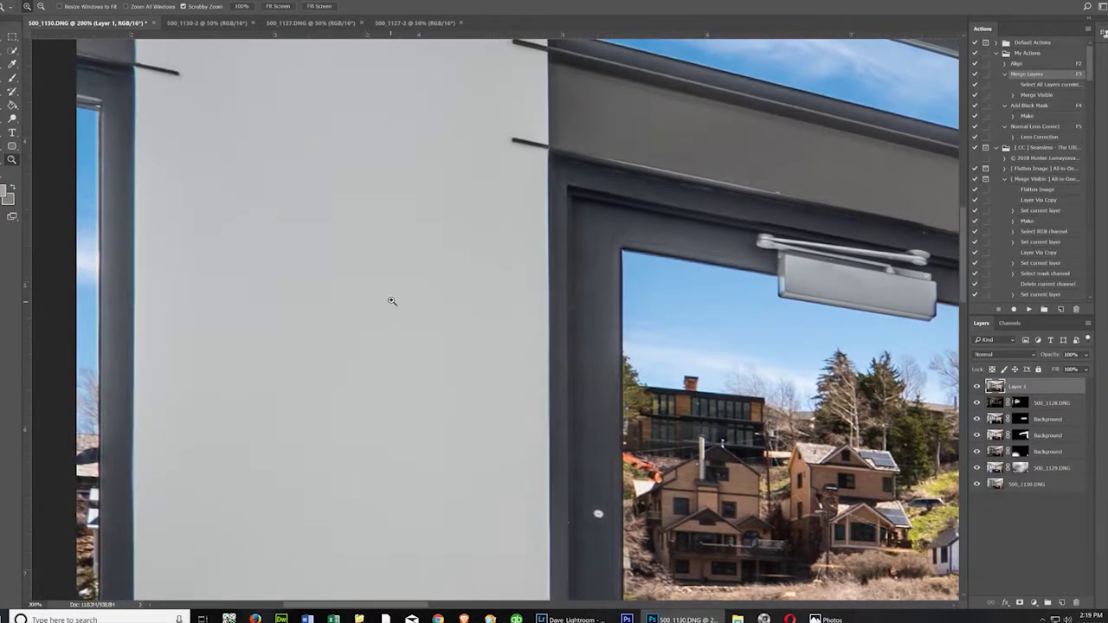
{"action": "scroll", "coordinate": [392, 300], "scroll_direction": "up", "scroll_amount": 2}
{"action": "scroll", "coordinate": [380, 315], "scroll_direction": "up", "scroll_amount": 2}
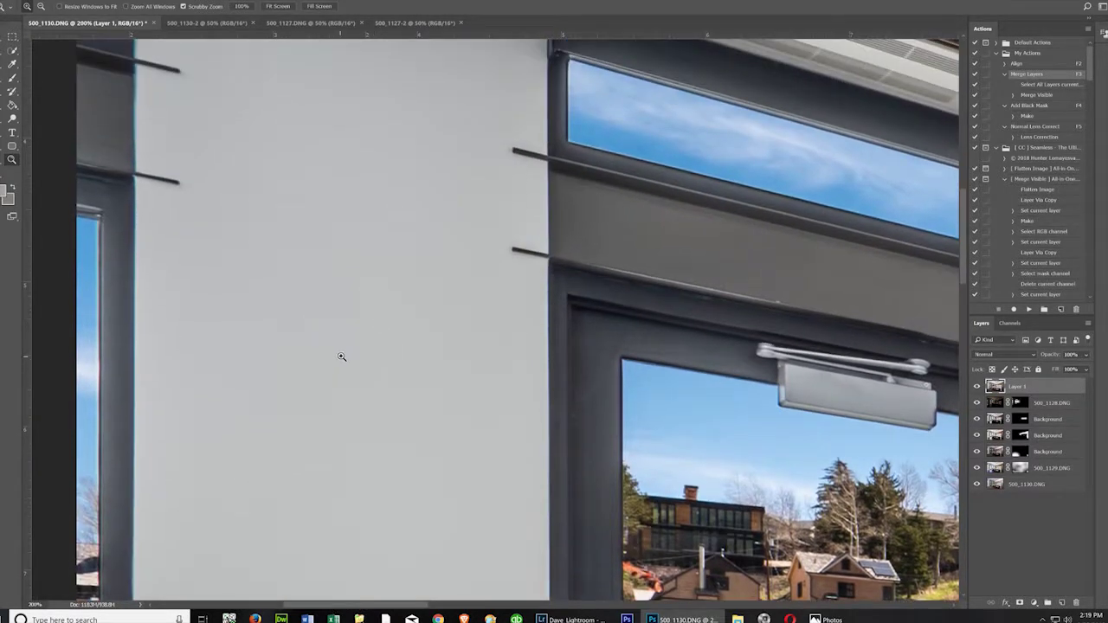
{"action": "scroll", "coordinate": [342, 357], "scroll_direction": "up", "scroll_amount": 10}
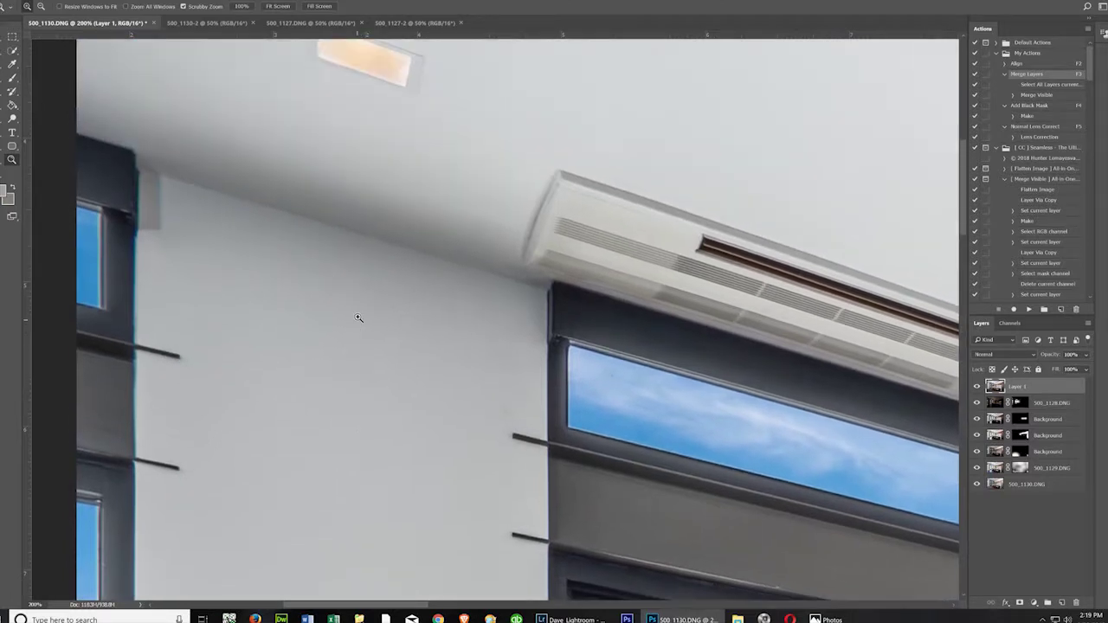
{"action": "scroll", "coordinate": [358, 317], "scroll_direction": "up", "scroll_amount": 3}
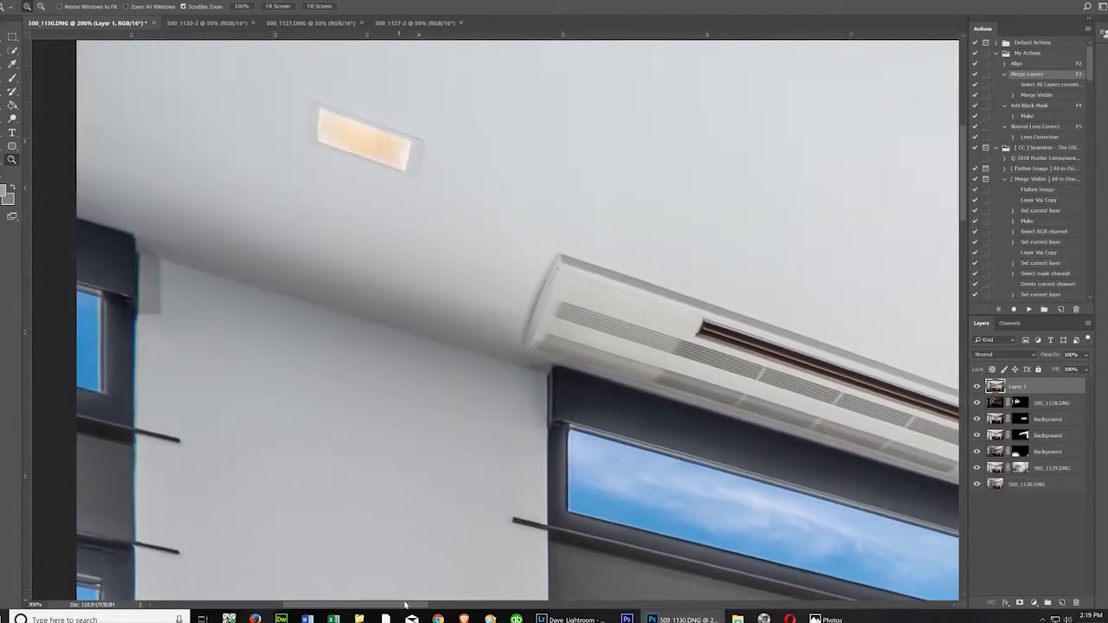
{"action": "left_click_drag", "start_coordinate": [401, 604], "coordinate": [519, 604]}
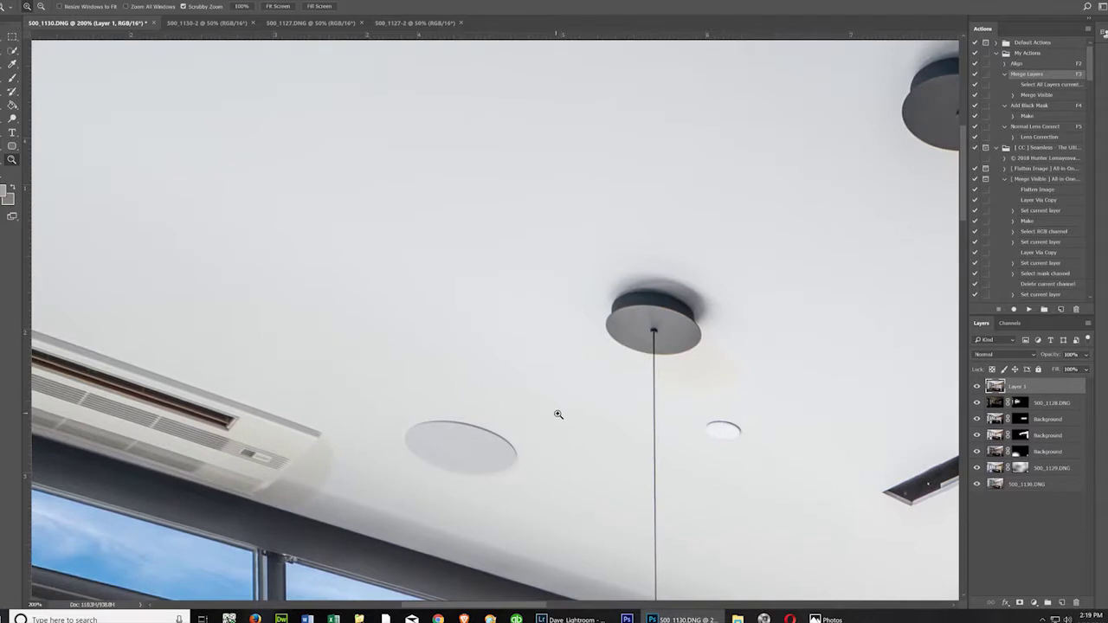
{"action": "left_click", "coordinate": [487, 464]}
{"action": "scroll", "coordinate": [494, 435], "scroll_direction": "down", "scroll_amount": 2}
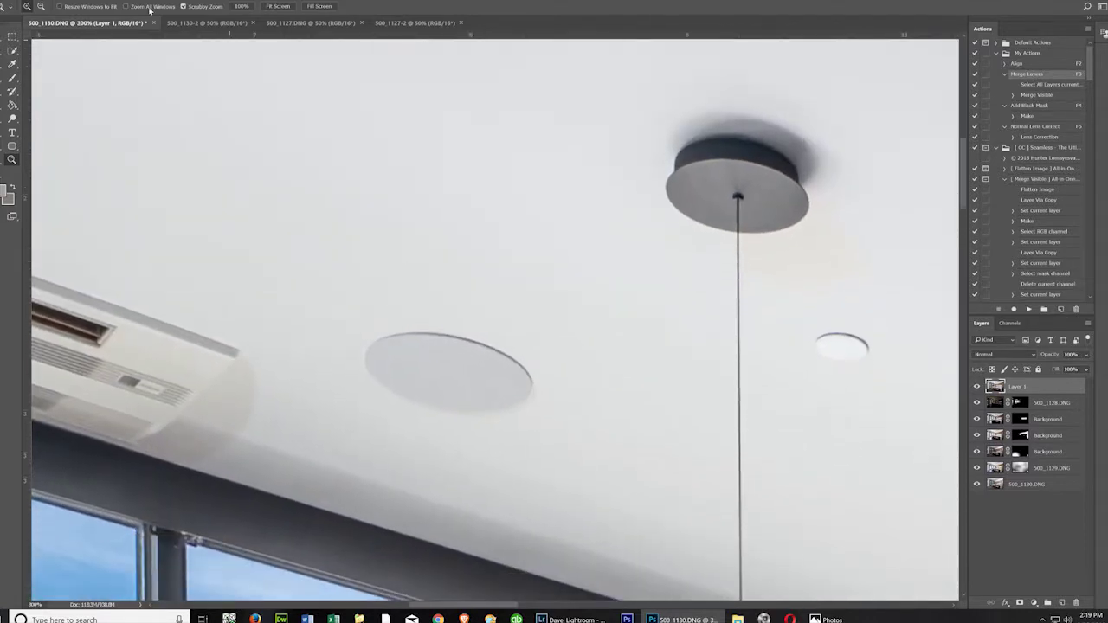
- Sample clean ceiling with a smaller clone brush and begin covering the near edge of the large round ceiling speaker
{"action": "key", "text": "s"}
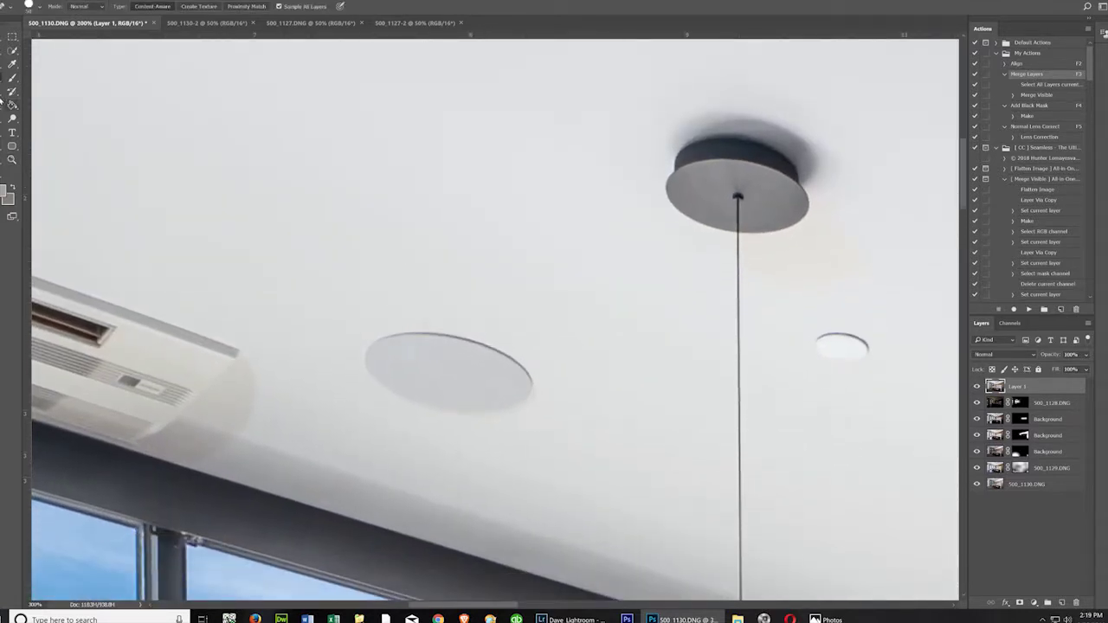
{"action": "key", "text": "bracketleft"}
{"action": "key", "text": "bracketleft"}
{"action": "key", "text": "bracketleft"}
{"action": "key", "text": "bracketleft"}
{"action": "key", "text": "bracketleft"}
{"action": "key", "text": "bracketleft"}
{"action": "key", "text": "bracketleft"}
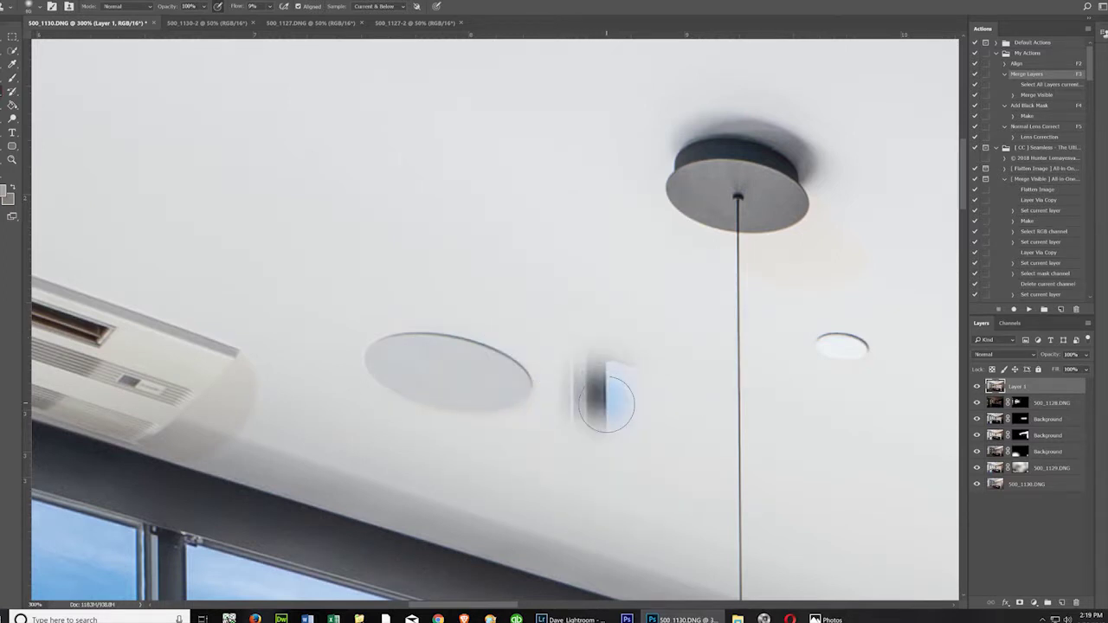
{"action": "left_click", "coordinate": [591, 413]}
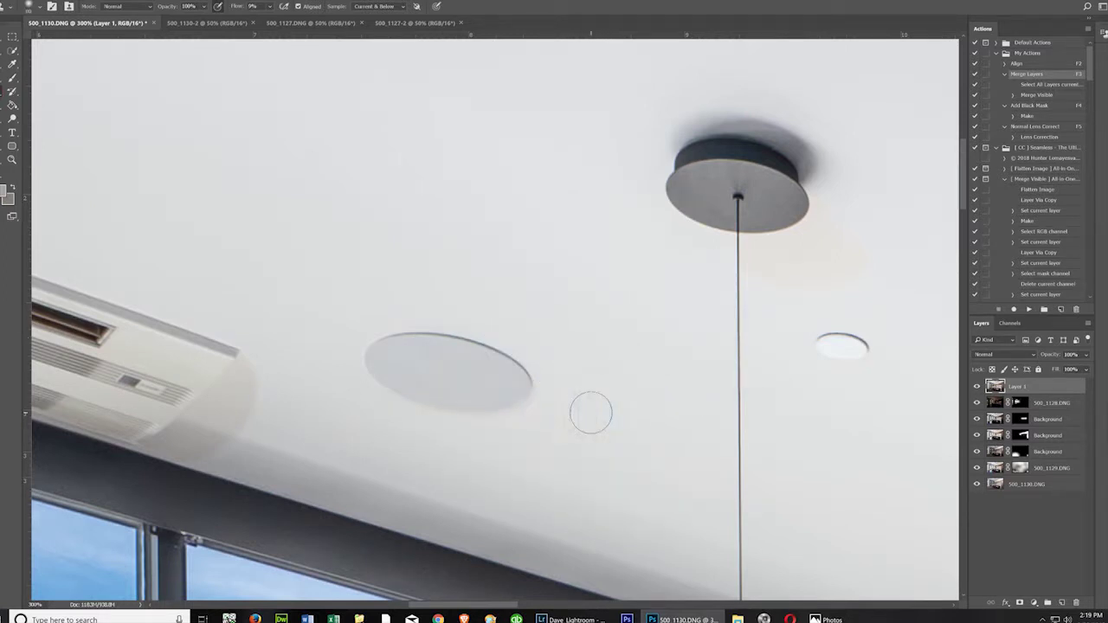
{"action": "mouse_move", "coordinate": [517, 387]}
{"action": "left_mouse_down"}
{"action": "mouse_move", "coordinate": [514, 398]}
{"action": "mouse_move", "coordinate": [497, 388]}
{"action": "left_mouse_up"}
- Raise the clone flow to 37% and paint clean ceiling over the rest of the large round speaker
{"action": "left_click", "coordinate": [269, 6]}
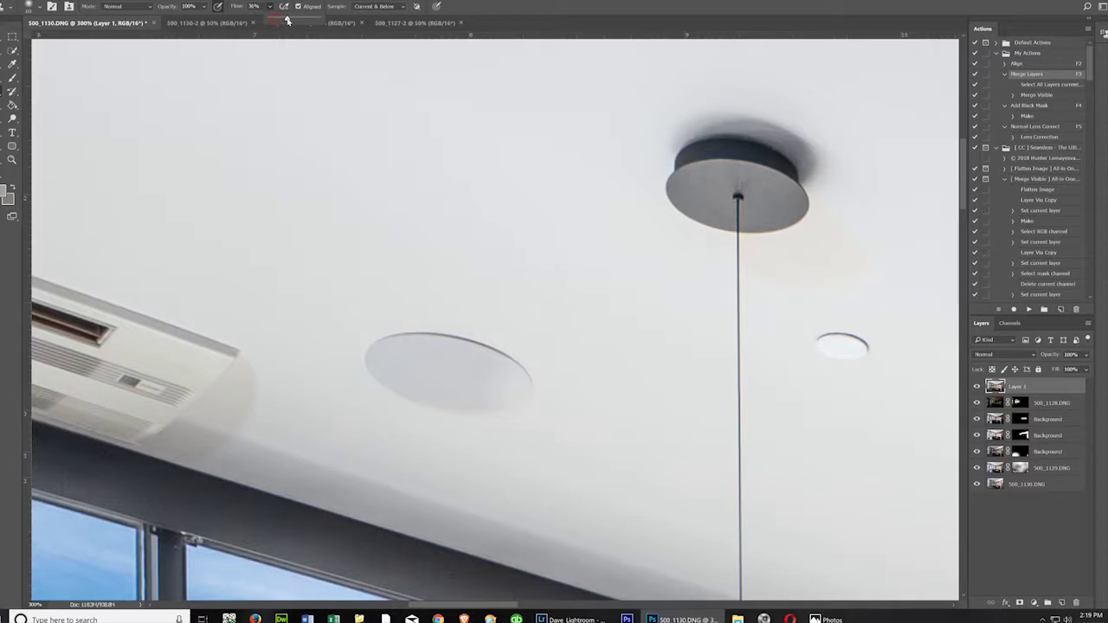
{"action": "mouse_move", "coordinate": [485, 381]}
{"action": "left_mouse_down"}
{"action": "mouse_move", "coordinate": [512, 383]}
{"action": "mouse_move", "coordinate": [518, 359]}
{"action": "left_mouse_up"}
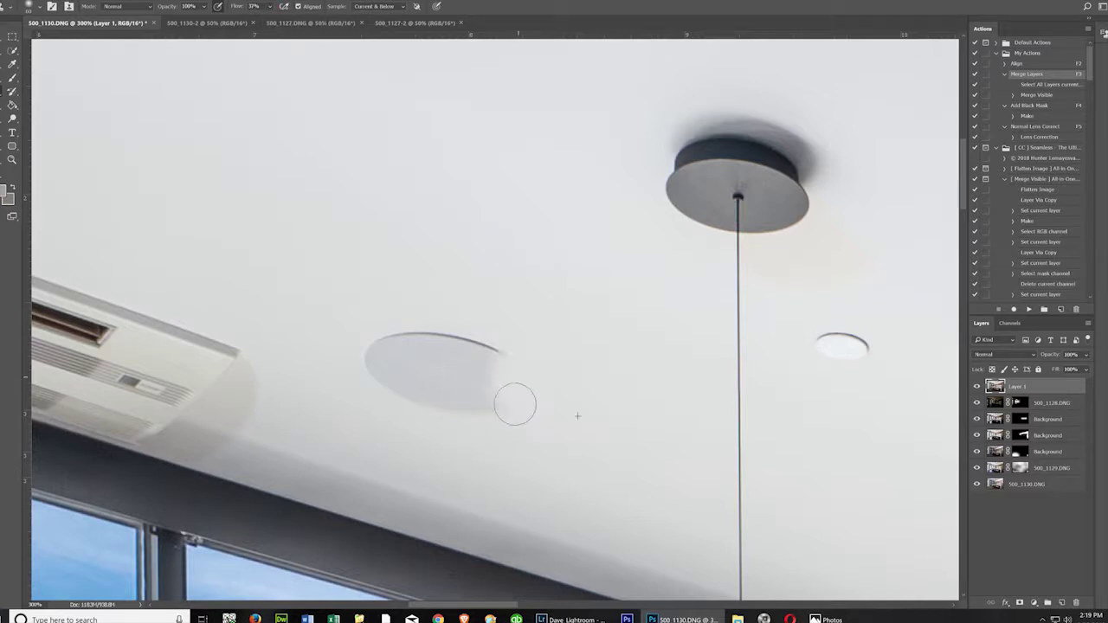
{"action": "mouse_move", "coordinate": [463, 355]}
{"action": "left_mouse_down"}
{"action": "mouse_move", "coordinate": [488, 346]}
{"action": "mouse_move", "coordinate": [472, 390]}
{"action": "mouse_move", "coordinate": [461, 375]}
{"action": "left_mouse_up"}
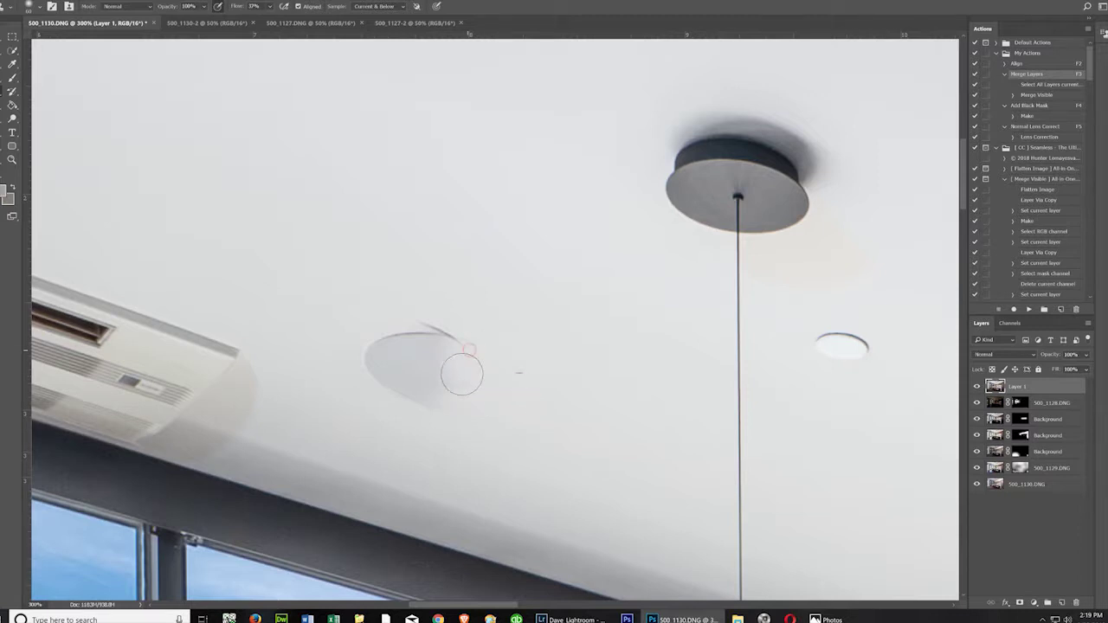
{"action": "mouse_move", "coordinate": [361, 349]}
{"action": "left_mouse_down"}
{"action": "mouse_move", "coordinate": [413, 323]}
{"action": "mouse_move", "coordinate": [393, 340]}
{"action": "mouse_move", "coordinate": [393, 385]}
{"action": "left_mouse_up"}
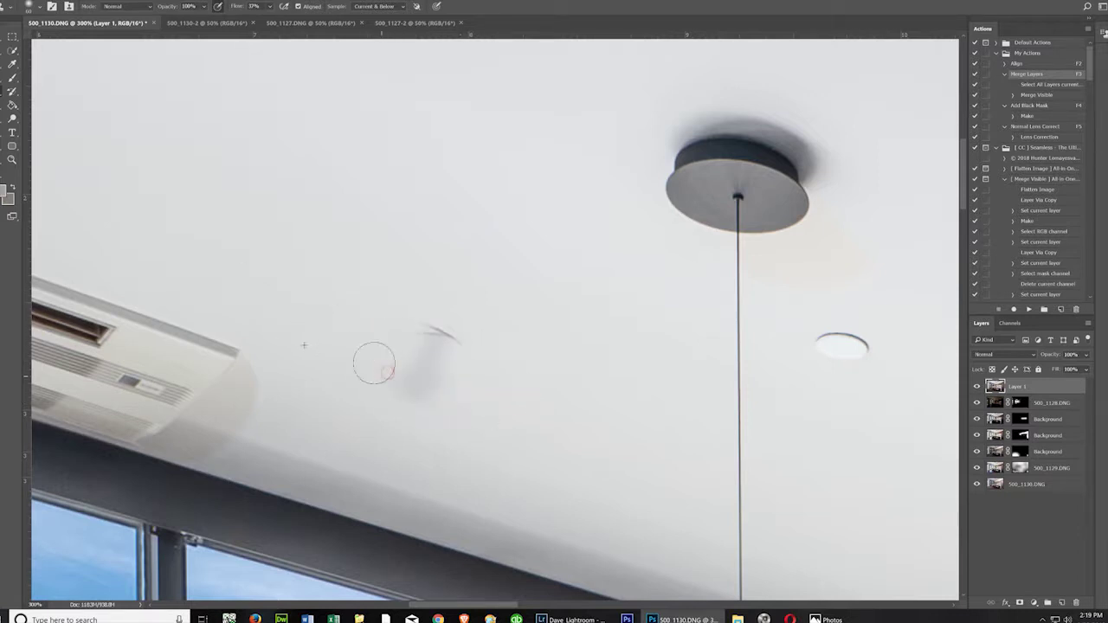
{"action": "mouse_move", "coordinate": [377, 357]}
{"action": "left_mouse_down"}
{"action": "mouse_move", "coordinate": [437, 327]}
{"action": "mouse_move", "coordinate": [415, 337]}
{"action": "mouse_move", "coordinate": [456, 342]}
{"action": "mouse_move", "coordinate": [381, 318]}
{"action": "mouse_move", "coordinate": [431, 366]}
{"action": "left_mouse_up"}
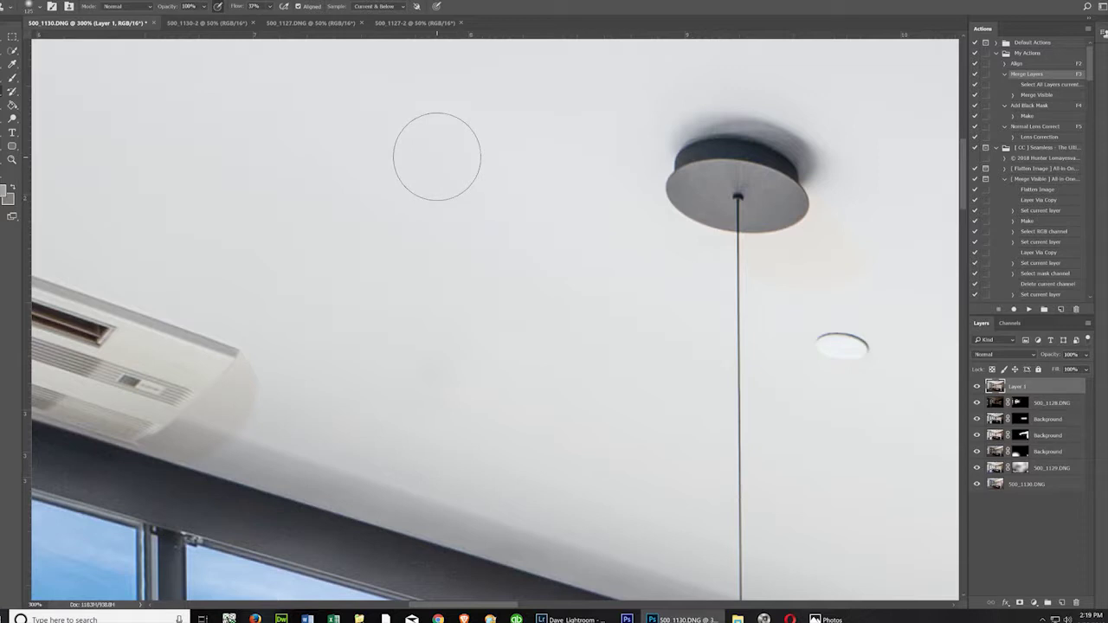
- Lower the clone flow to 11% and smooth the ceiling tones where the speaker was with a larger brush
{"action": "left_click", "coordinate": [267, 8]}
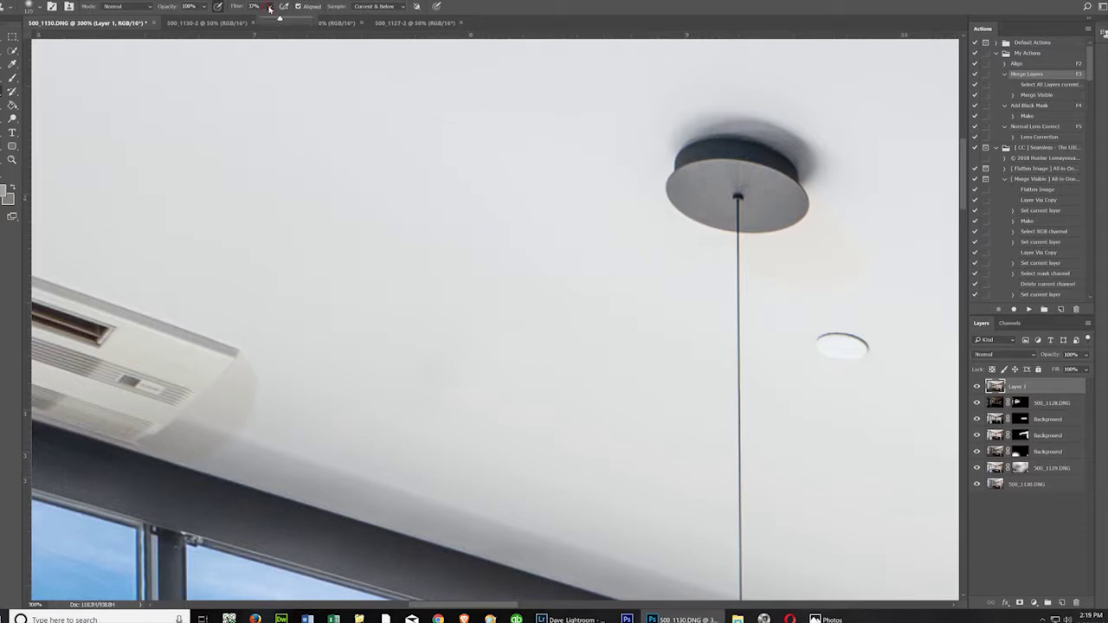
{"action": "left_click", "coordinate": [267, 18]}
{"action": "left_click", "coordinate": [371, 169], "text": "alt"}
{"action": "mouse_move", "coordinate": [426, 335]}
{"action": "left_mouse_down"}
{"action": "mouse_move", "coordinate": [465, 303]}
{"action": "mouse_move", "coordinate": [532, 340]}
{"action": "mouse_move", "coordinate": [468, 230]}
{"action": "left_mouse_up"}
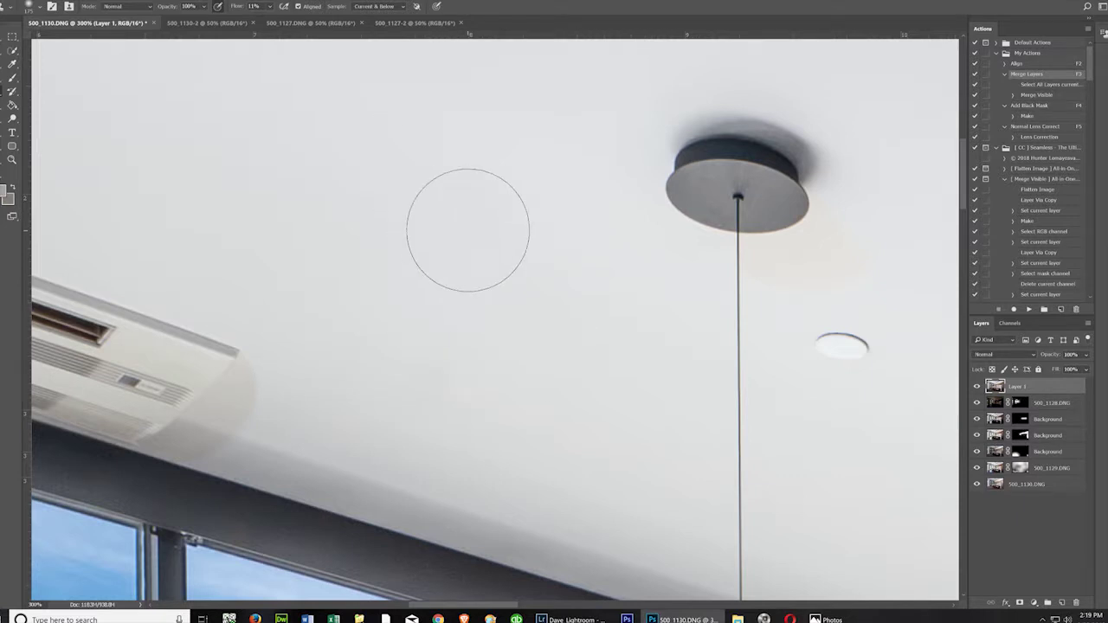
- Clone clean ceiling over the discolored halo around the end of the air vent using a smaller brush
{"action": "scroll", "coordinate": [467, 230], "scroll_direction": "down", "scroll_amount": 4}
{"action": "key", "text": "bracketleft"}
{"action": "key", "text": "bracketleft"}
{"action": "key", "text": "bracketleft"}
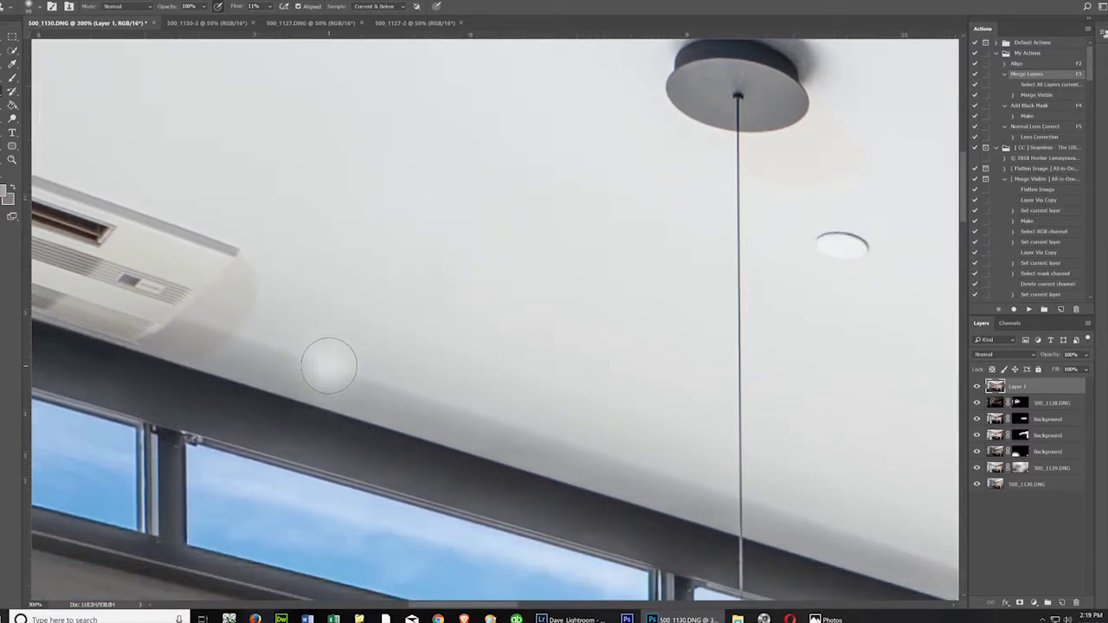
{"action": "left_click", "coordinate": [329, 366]}
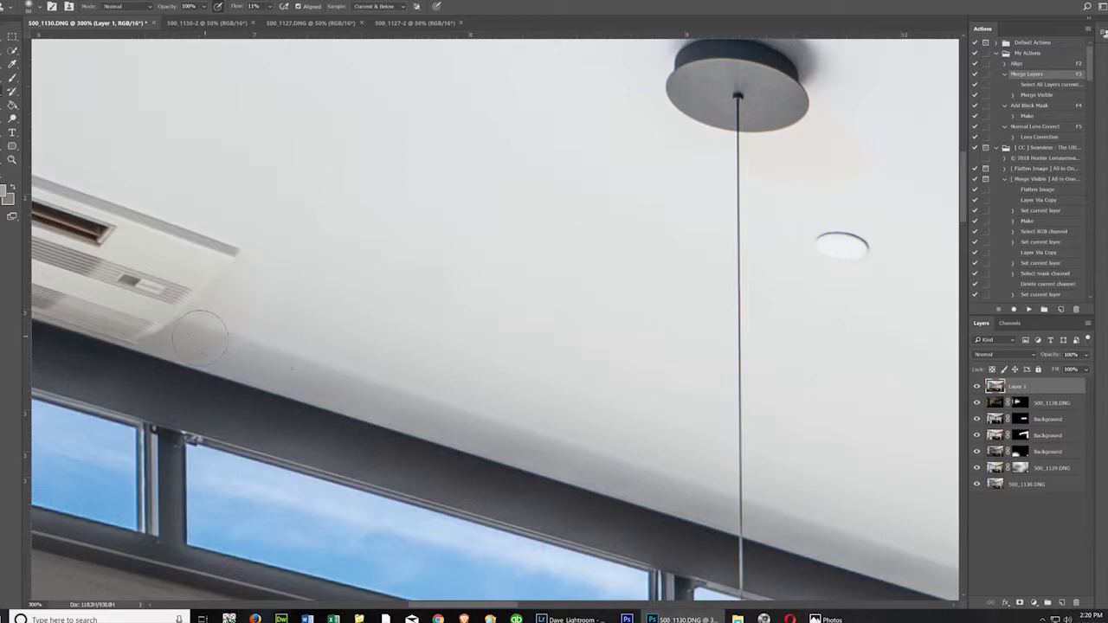
{"action": "mouse_move", "coordinate": [251, 308]}
{"action": "left_mouse_down"}
{"action": "mouse_move", "coordinate": [247, 285]}
{"action": "mouse_move", "coordinate": [275, 255]}
{"action": "mouse_move", "coordinate": [254, 298]}
{"action": "left_mouse_up"}
{"action": "left_click_drag", "start_coordinate": [218, 334], "coordinate": [249, 314]}
- Clone clean ceiling over the small white disc beside the pendant lamp's cord
{"action": "scroll", "coordinate": [640, 153], "scroll_direction": "up", "scroll_amount": 3}
{"action": "left_click", "coordinate": [736, 295]}
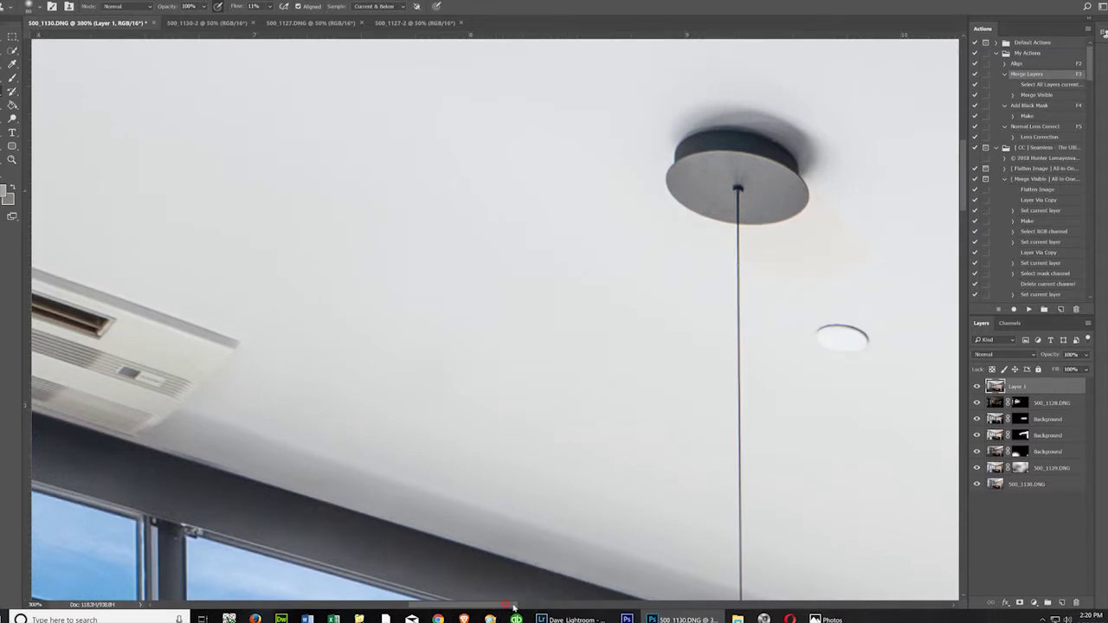
{"action": "left_click_drag", "start_coordinate": [515, 606], "coordinate": [551, 607]}
{"action": "left_click", "coordinate": [377, 299]}
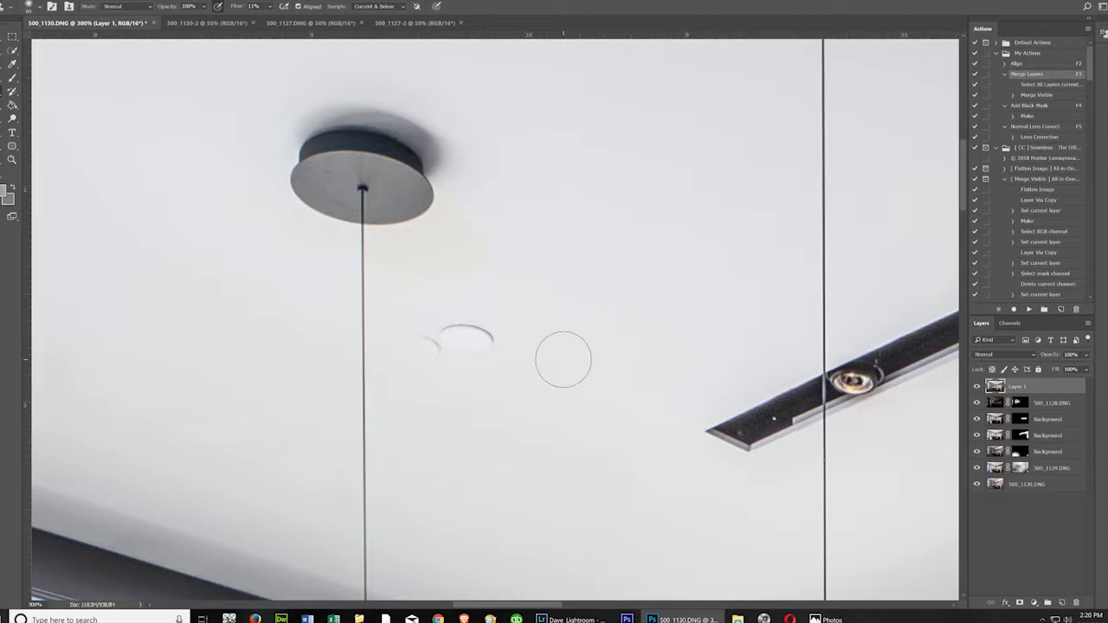
{"action": "mouse_move", "coordinate": [472, 337]}
{"action": "left_mouse_down"}
{"action": "mouse_move", "coordinate": [494, 329]}
{"action": "mouse_move", "coordinate": [477, 342]}
{"action": "mouse_move", "coordinate": [485, 317]}
{"action": "mouse_move", "coordinate": [477, 347]}
{"action": "mouse_move", "coordinate": [445, 321]}
{"action": "mouse_move", "coordinate": [462, 344]}
{"action": "mouse_move", "coordinate": [451, 347]}
{"action": "mouse_move", "coordinate": [445, 337]}
{"action": "mouse_move", "coordinate": [488, 326]}
{"action": "mouse_move", "coordinate": [483, 354]}
{"action": "mouse_move", "coordinate": [482, 315]}
{"action": "mouse_move", "coordinate": [476, 331]}
{"action": "mouse_move", "coordinate": [453, 324]}
{"action": "mouse_move", "coordinate": [463, 334]}
{"action": "left_mouse_up"}
{"action": "left_click", "coordinate": [453, 328]}
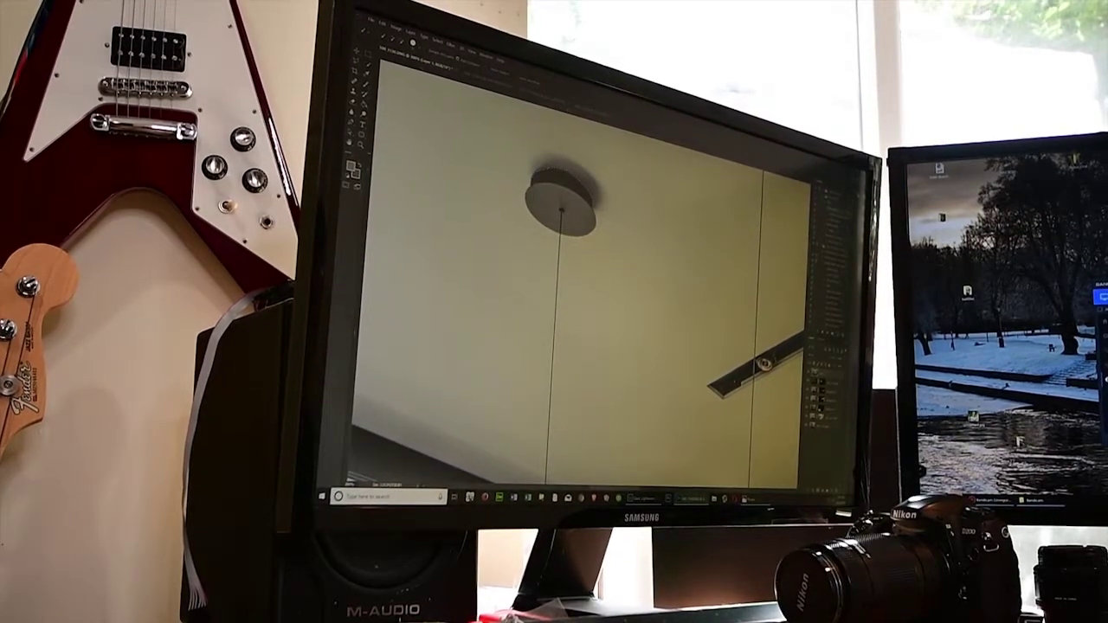
- Select the pendant's ceiling canopy, invert the selection, and clone clean ceiling over the yellowish patch beside and below it
{"action": "left_click", "coordinate": [426, 38]}
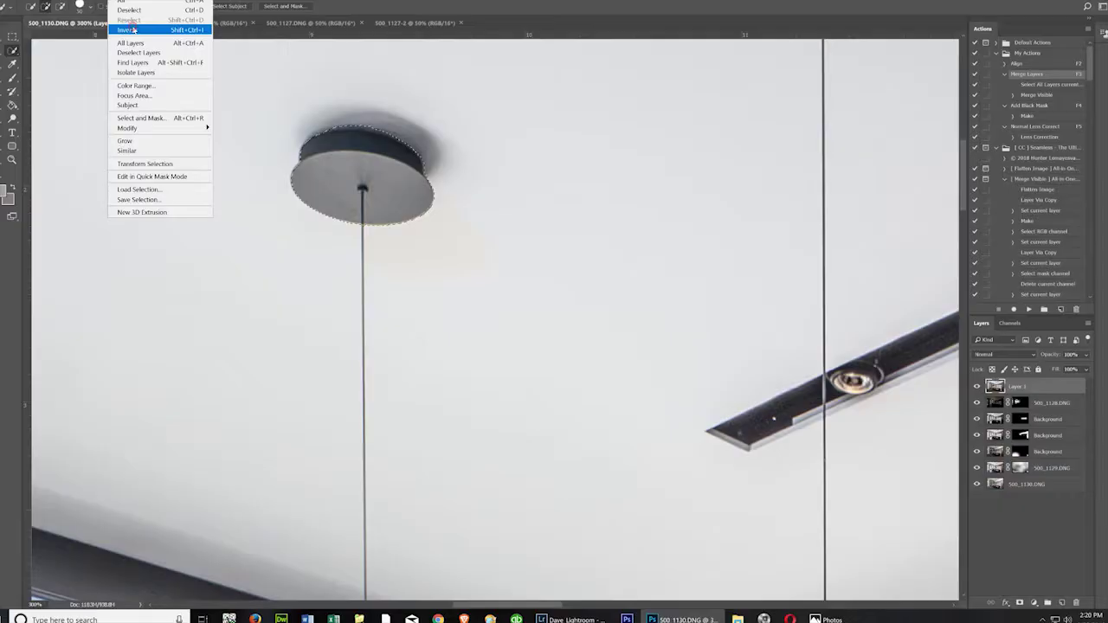
{"action": "left_click", "coordinate": [130, 30]}
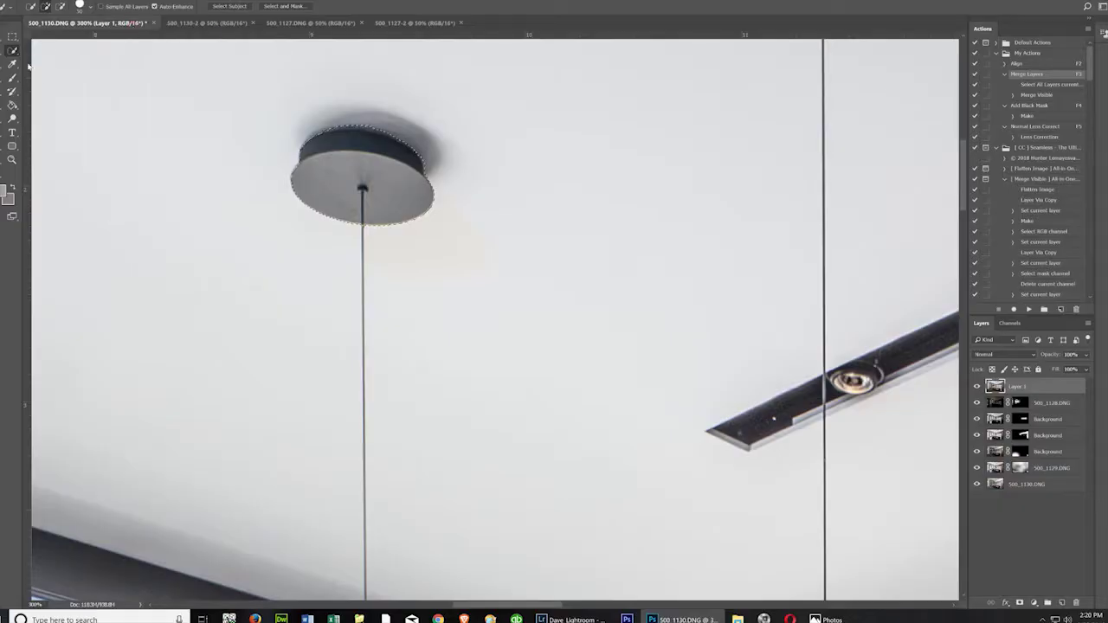
{"action": "left_click", "coordinate": [12, 91]}
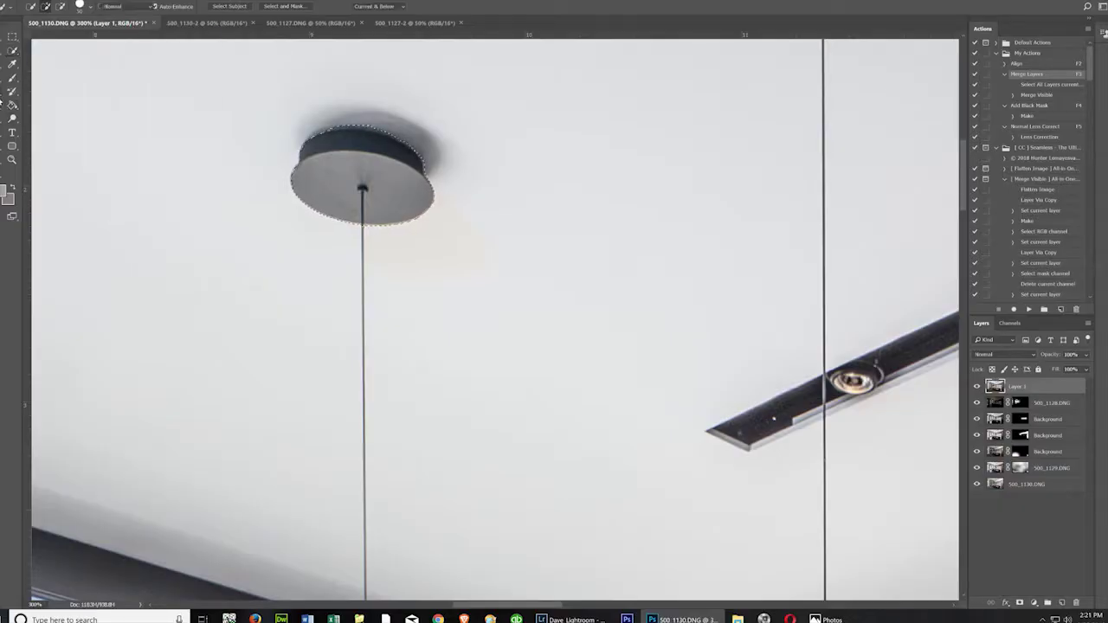
{"action": "key", "text": "bracketright"}
{"action": "key", "text": "bracketright"}
{"action": "key", "text": "bracketright"}
{"action": "key", "text": "bracketright"}
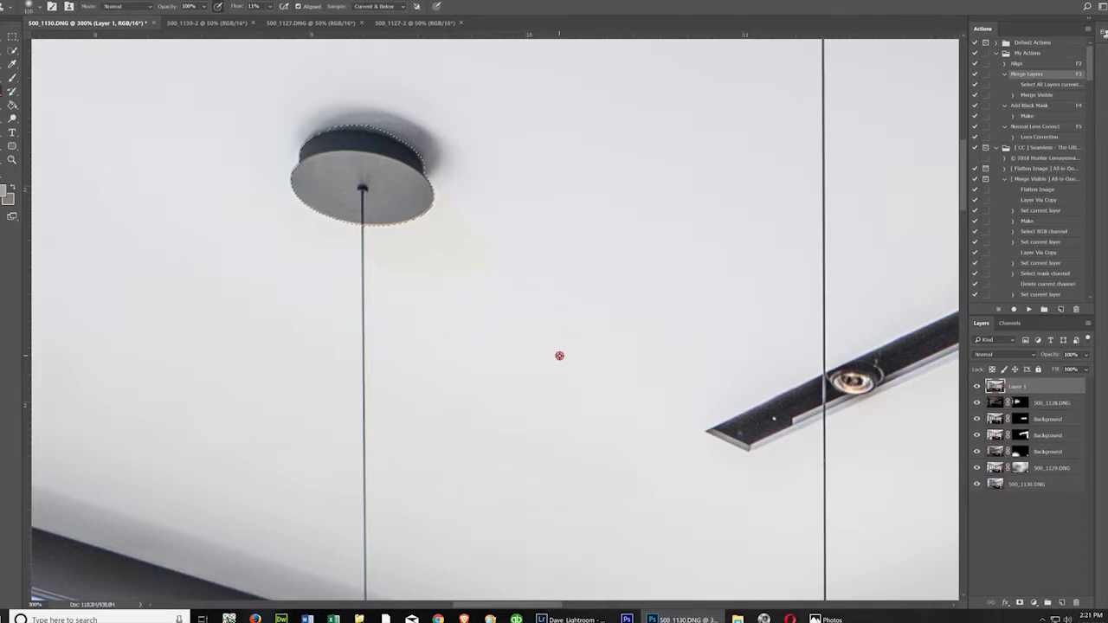
{"action": "mouse_move", "coordinate": [461, 220]}
{"action": "left_mouse_down"}
{"action": "mouse_move", "coordinate": [406, 253]}
{"action": "mouse_move", "coordinate": [429, 246]}
{"action": "left_mouse_up"}
- Sample the pendant cord with a smaller clone brush, touch up its stretch below the canopy, and clear the selection
{"action": "left_click", "coordinate": [363, 401], "text": "alt"}
{"action": "key", "text": "["}
{"action": "key", "text": "["}
{"action": "key", "text": "["}
{"action": "key", "text": "["}
{"action": "key", "text": "["}
{"action": "key", "text": "["}
{"action": "key", "text": "["}
{"action": "left_click", "coordinate": [122, 0]}
{"action": "left_click", "coordinate": [130, 10]}
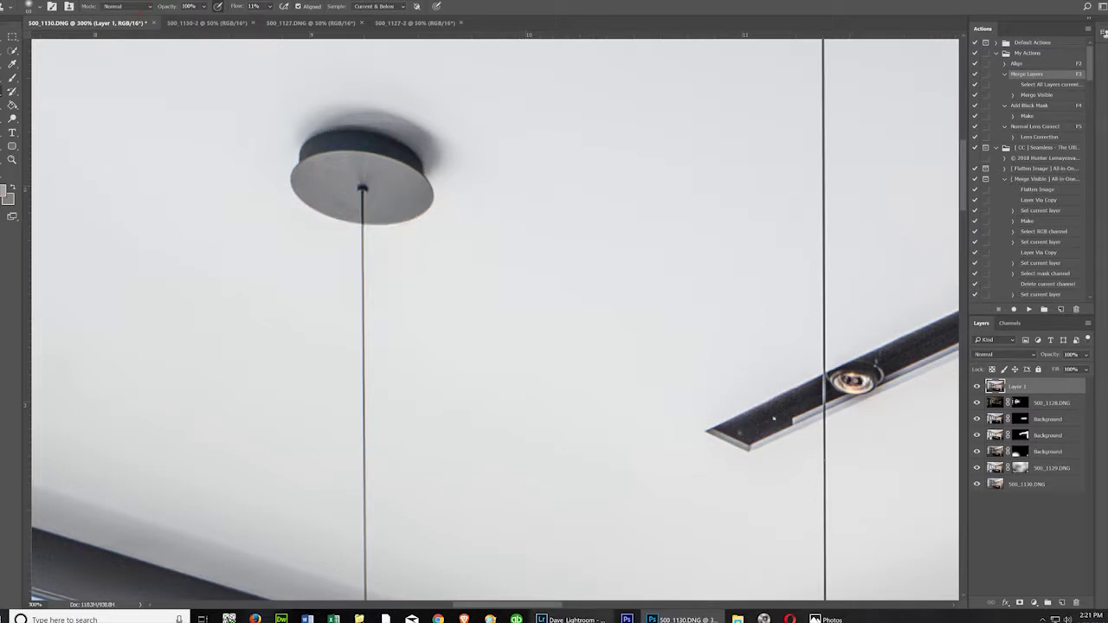
{"action": "left_click_drag", "start_coordinate": [507, 606], "coordinate": [560, 497]}
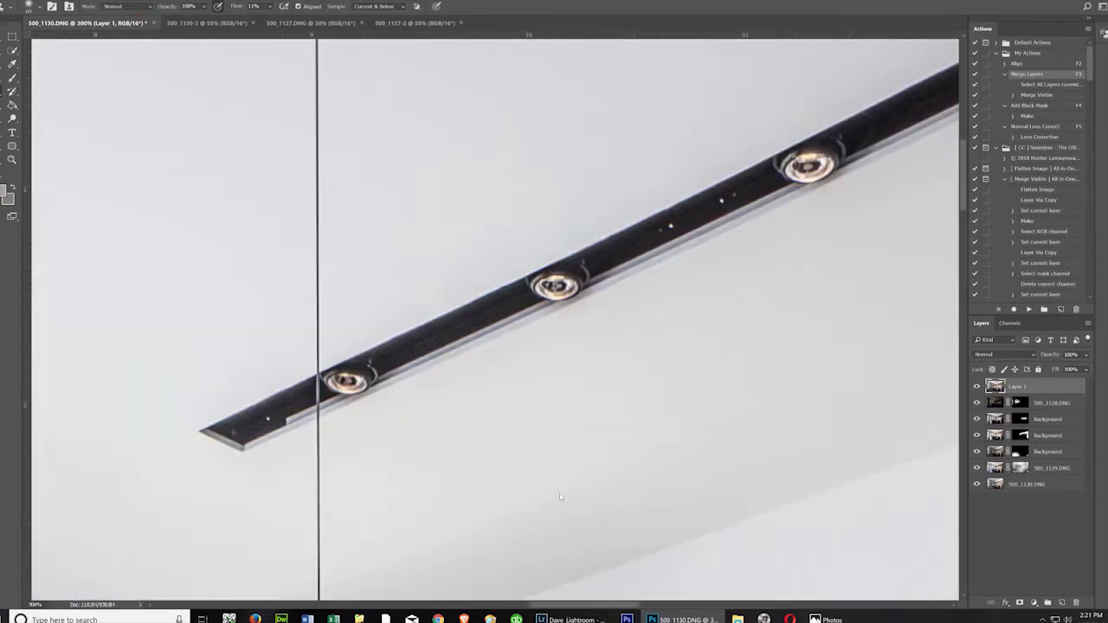
{"action": "scroll", "coordinate": [333, 124], "scroll_direction": "up", "scroll_amount": 5}
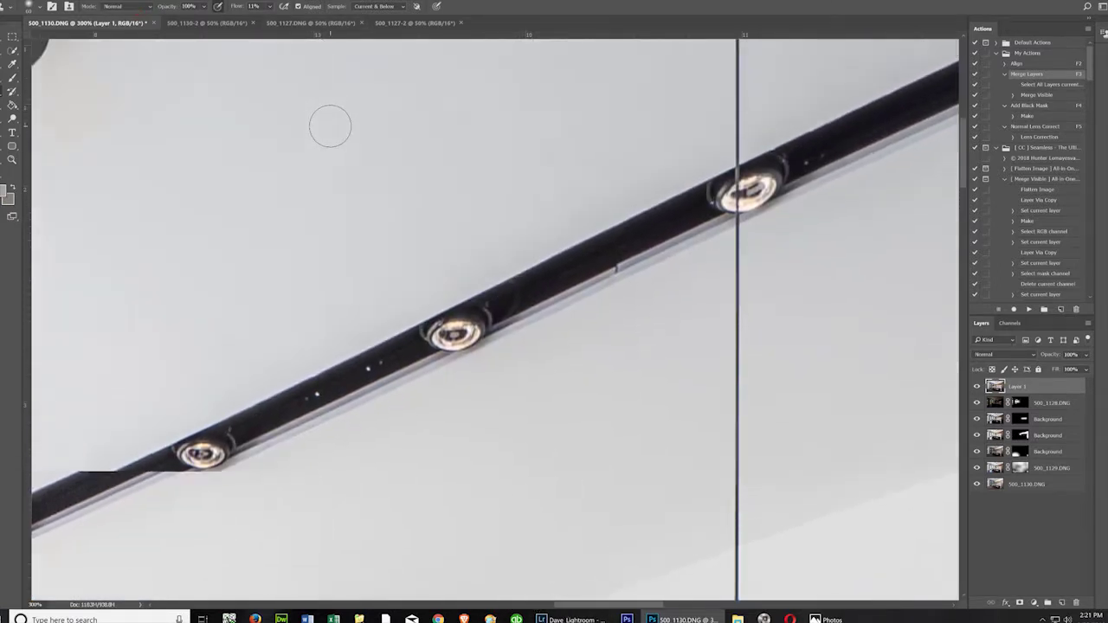
{"action": "scroll", "coordinate": [350, 140], "scroll_direction": "up", "scroll_amount": 4}
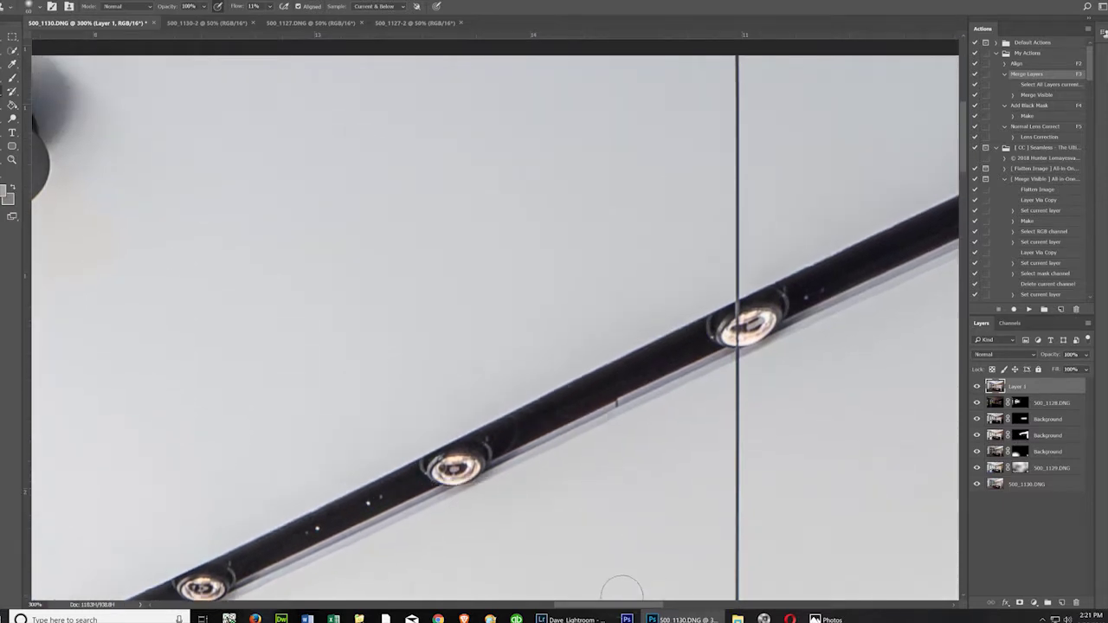
{"action": "left_click_drag", "start_coordinate": [621, 606], "coordinate": [582, 601]}
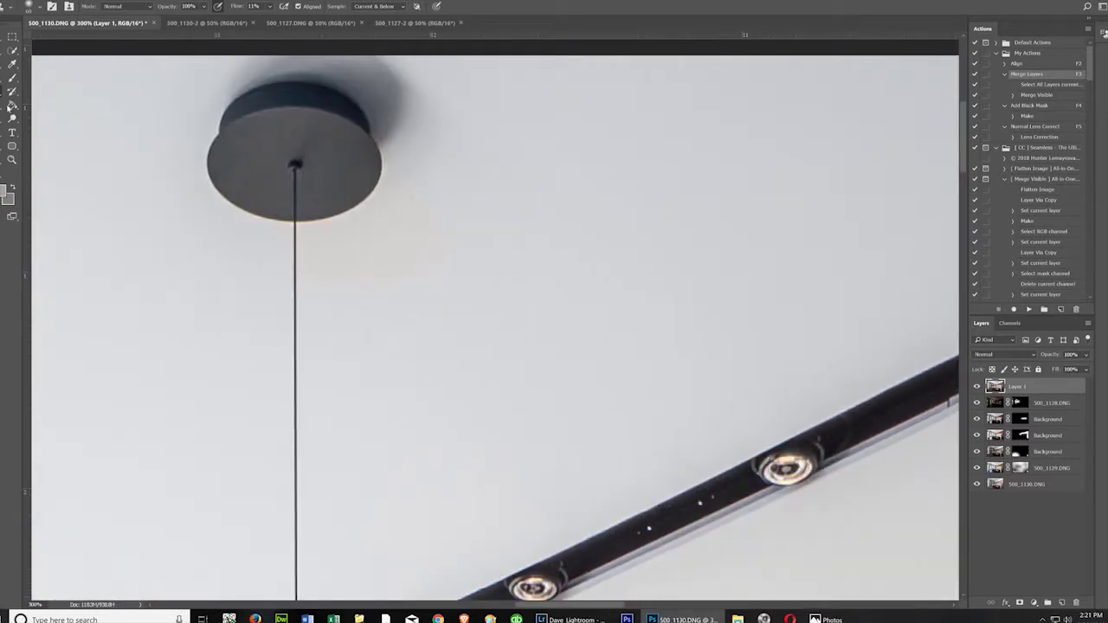
{"action": "key", "text": "w"}
{"action": "left_click_drag", "start_coordinate": [271, 129], "coordinate": [280, 141]}
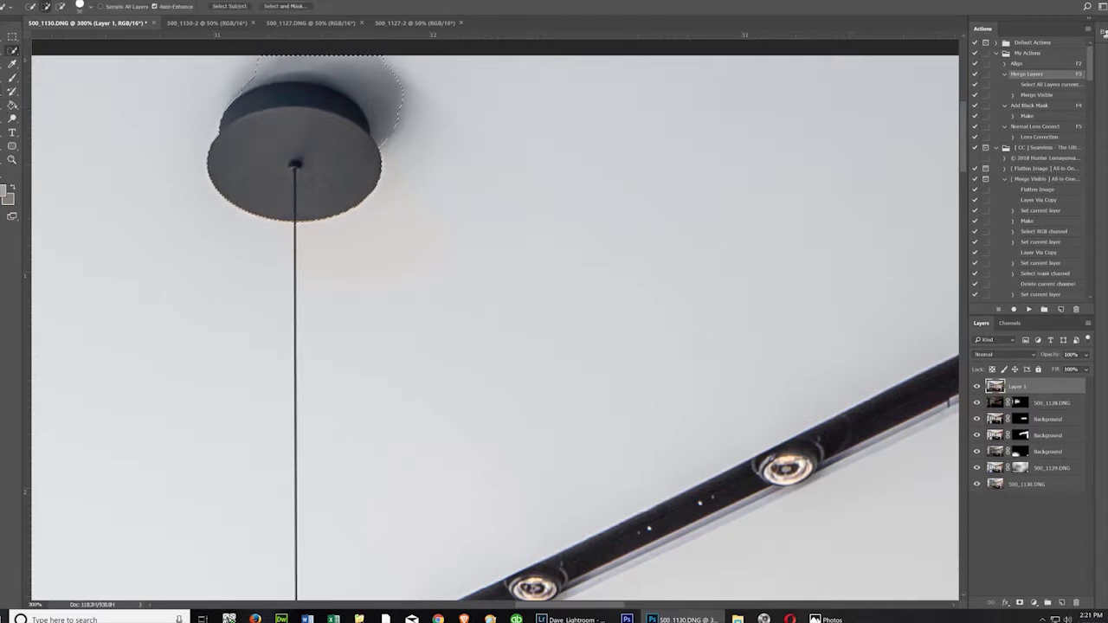
{"action": "left_click", "coordinate": [121, 1]}
{"action": "left_click", "coordinate": [129, 32]}
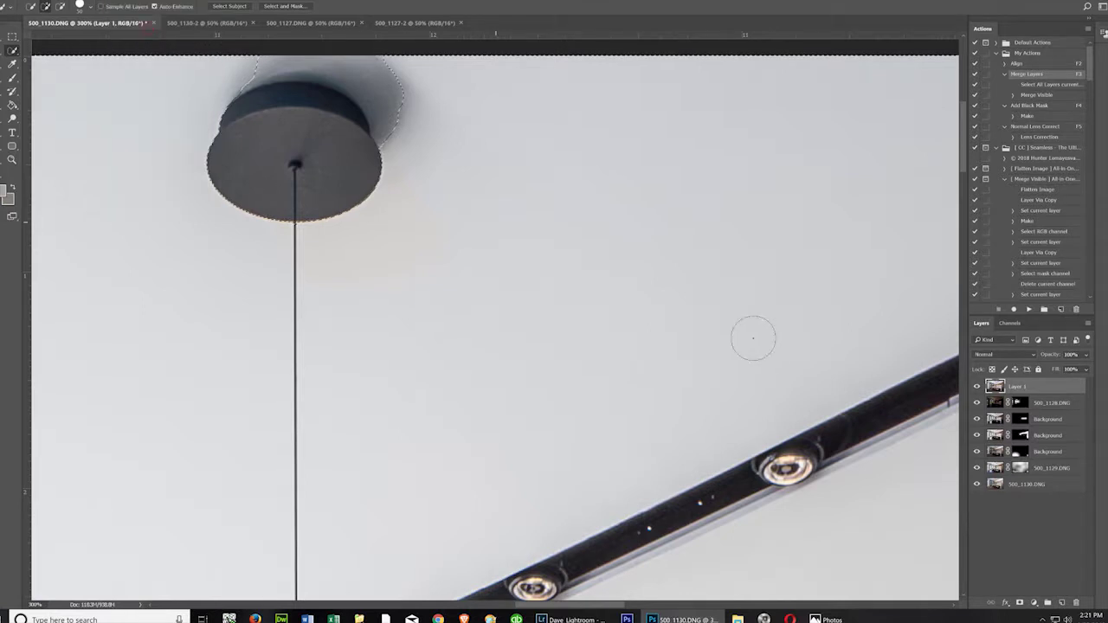
{"action": "left_click", "coordinate": [554, 317]}
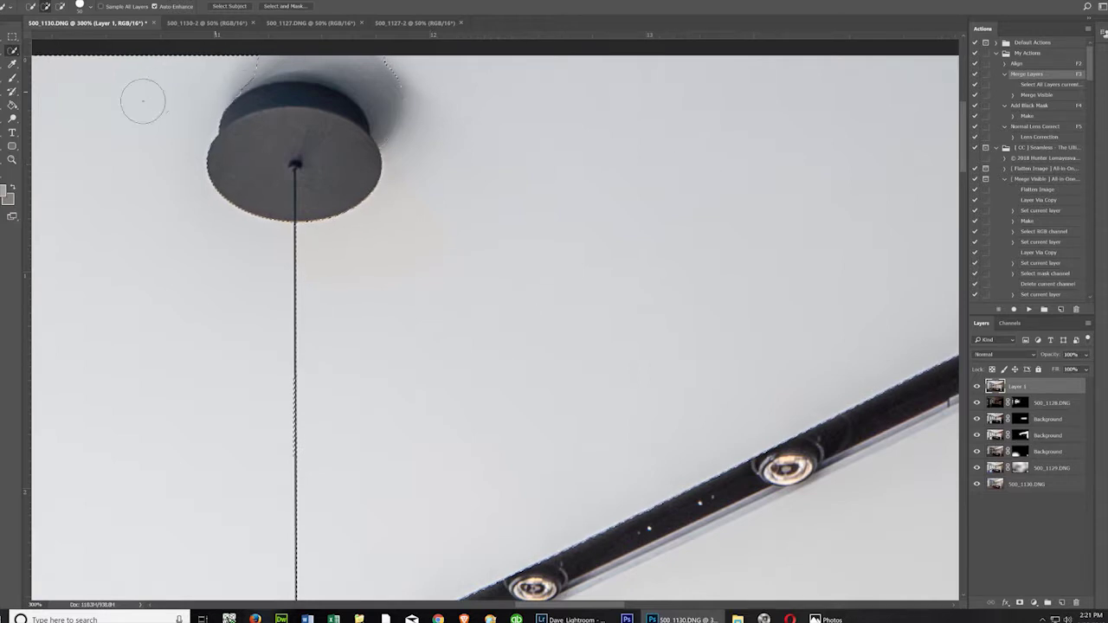
{"action": "left_click", "coordinate": [12, 91]}
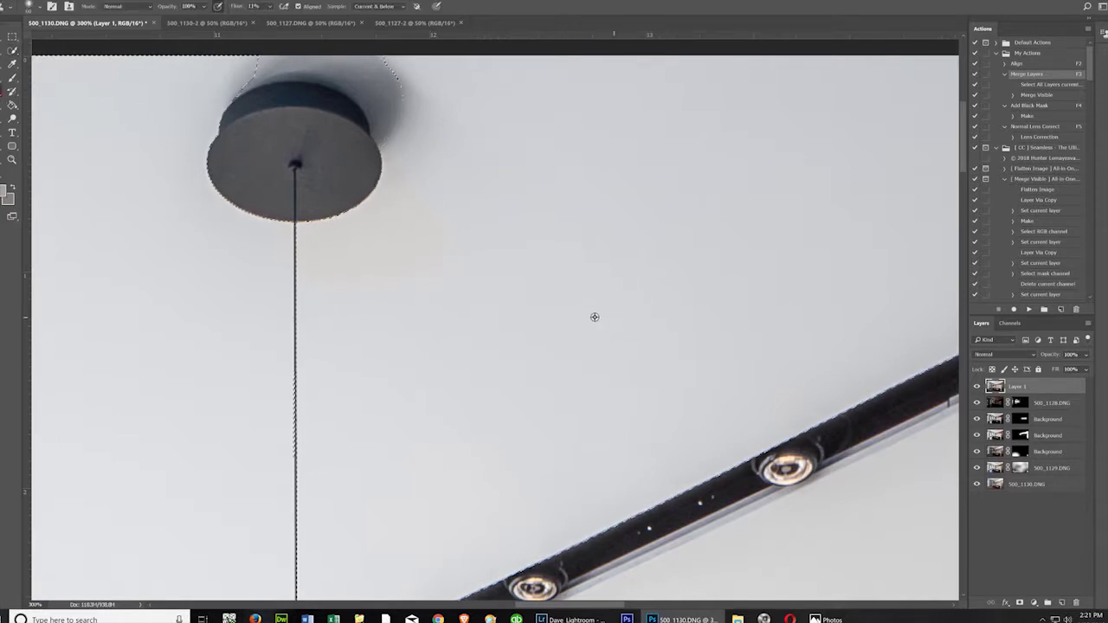
{"action": "left_click", "coordinate": [549, 323], "text": "alt"}
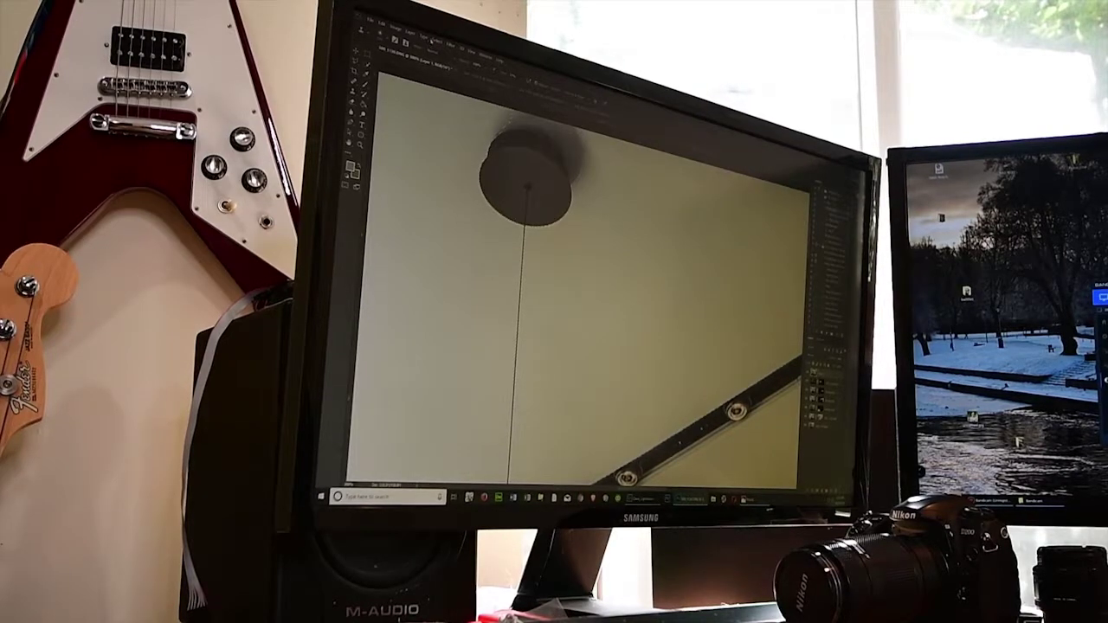
{"action": "left_click", "coordinate": [434, 41]}
{"action": "left_click", "coordinate": [450, 76]}
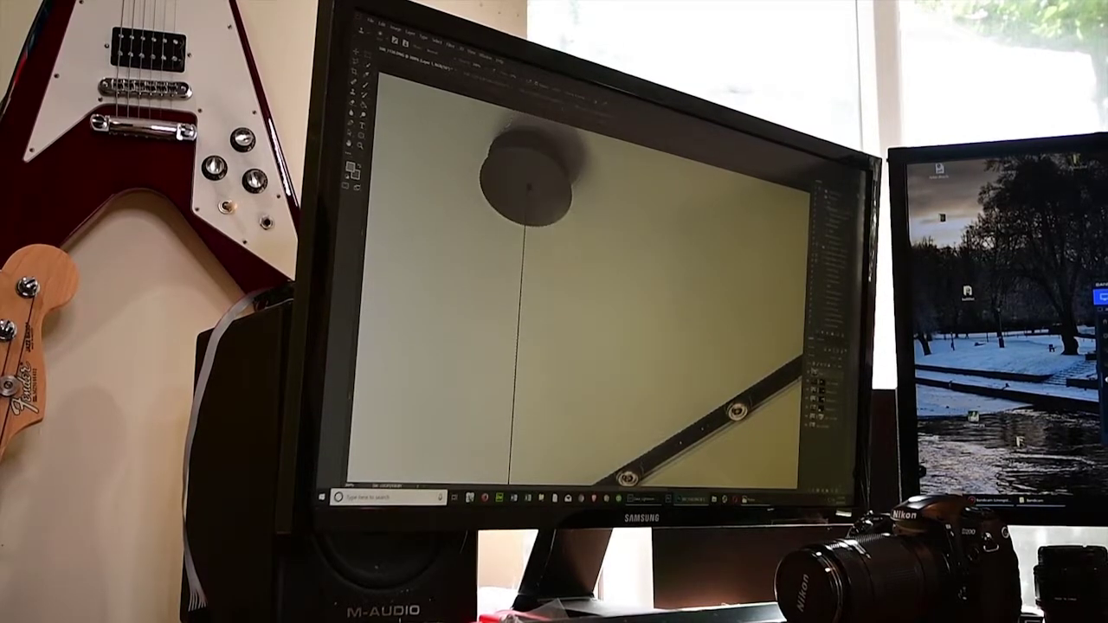
{"action": "left_click", "coordinate": [436, 41]}
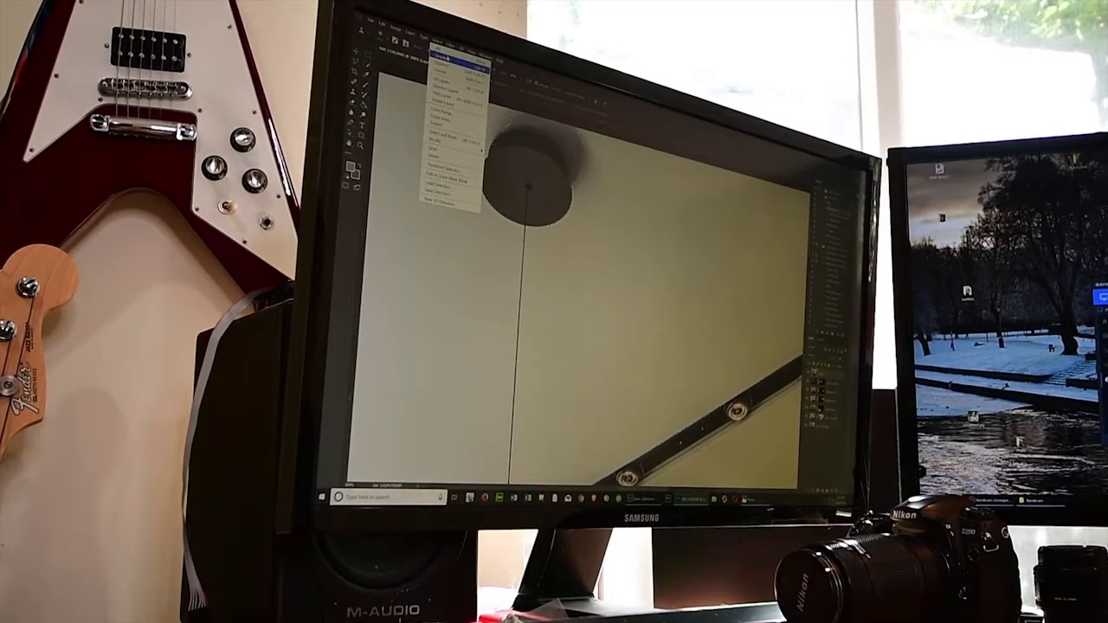
{"action": "left_click", "coordinate": [447, 58]}
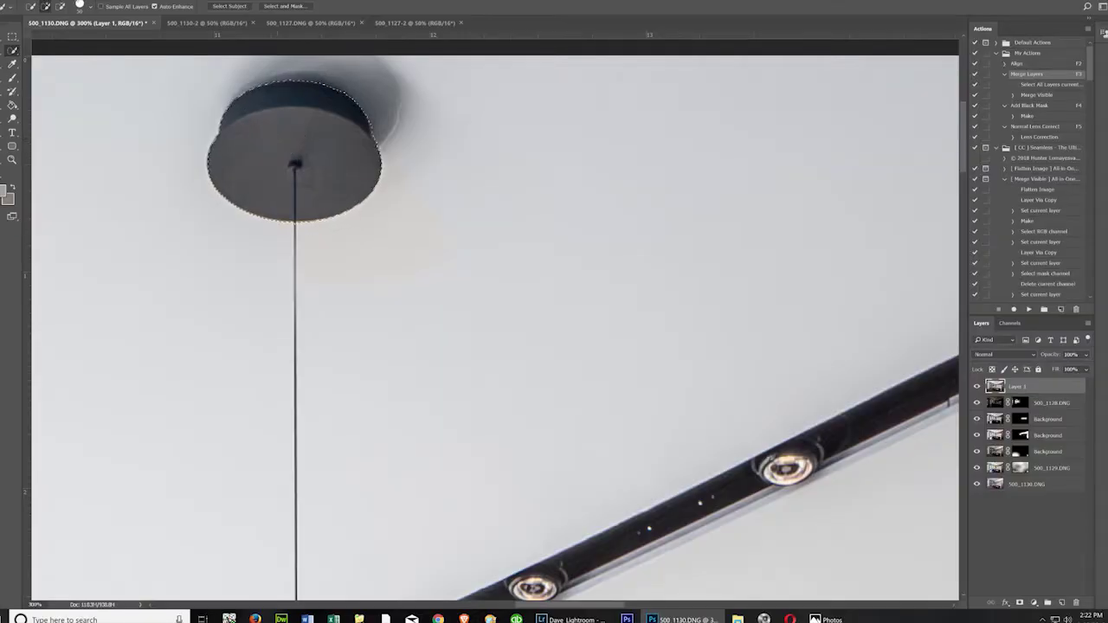
- Protect the second pendant's ceiling canopy with an inverted selection, then clone ceiling over the yellowish patch below it and rebuild the faded cord
{"action": "left_click", "coordinate": [122, 1]}
{"action": "left_click", "coordinate": [141, 30]}
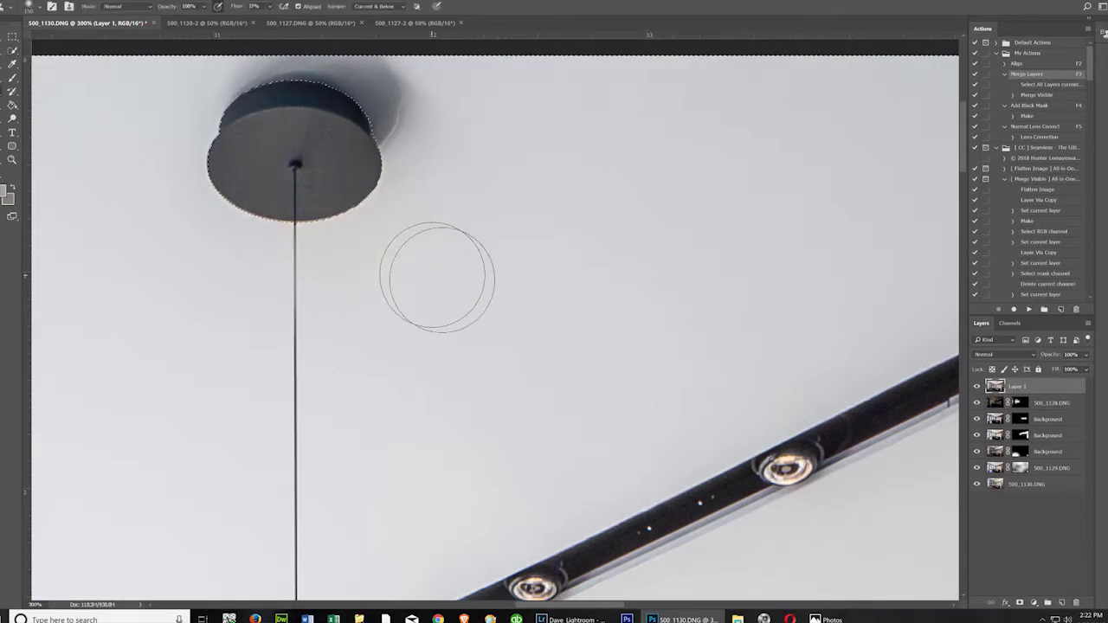
{"action": "left_click", "coordinate": [605, 353], "text": "alt"}
{"action": "mouse_move", "coordinate": [385, 260]}
{"action": "left_mouse_down"}
{"action": "mouse_move", "coordinate": [416, 222]}
{"action": "mouse_move", "coordinate": [346, 268]}
{"action": "mouse_move", "coordinate": [343, 231]}
{"action": "left_mouse_up"}
{"action": "mouse_move", "coordinate": [329, 275]}
{"action": "left_mouse_down"}
{"action": "mouse_move", "coordinate": [454, 244]}
{"action": "mouse_move", "coordinate": [411, 301]}
{"action": "mouse_move", "coordinate": [435, 263]}
{"action": "left_mouse_up"}
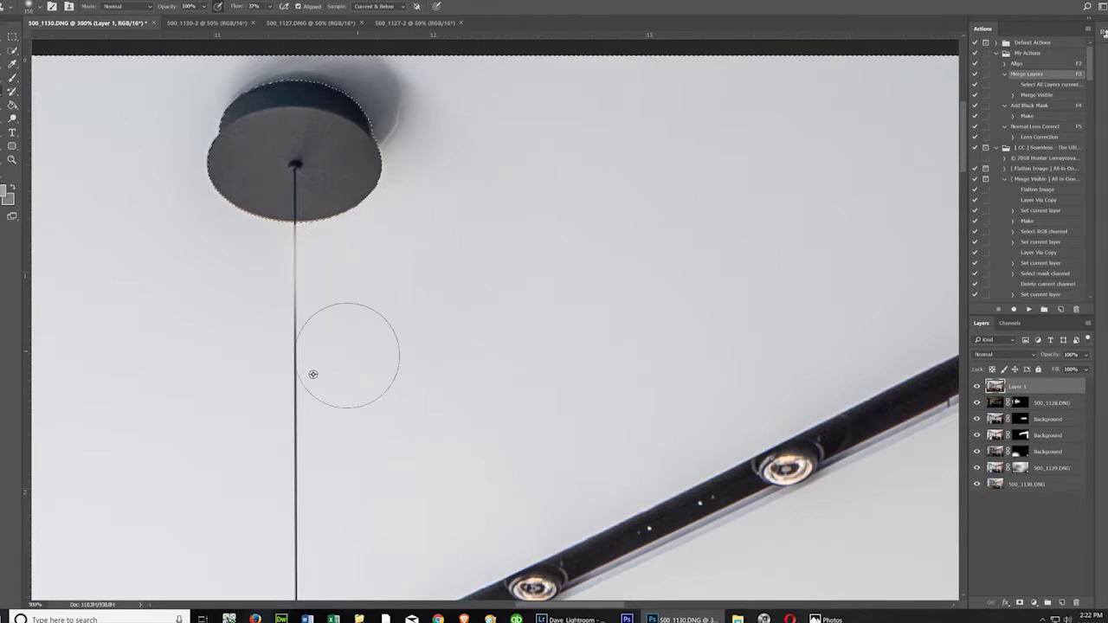
{"action": "left_click", "coordinate": [296, 421], "text": "alt"}
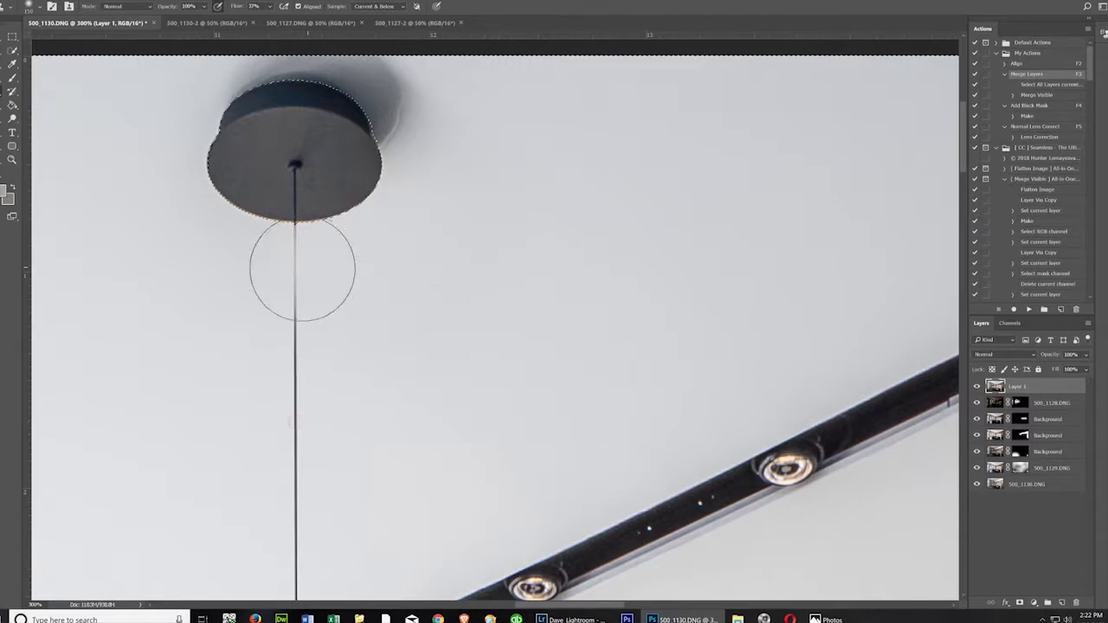
{"action": "mouse_move", "coordinate": [296, 283]}
{"action": "left_mouse_down"}
{"action": "mouse_move", "coordinate": [263, 269]}
{"action": "mouse_move", "coordinate": [306, 246]}
{"action": "mouse_move", "coordinate": [334, 247]}
{"action": "mouse_move", "coordinate": [293, 260]}
{"action": "left_mouse_up"}
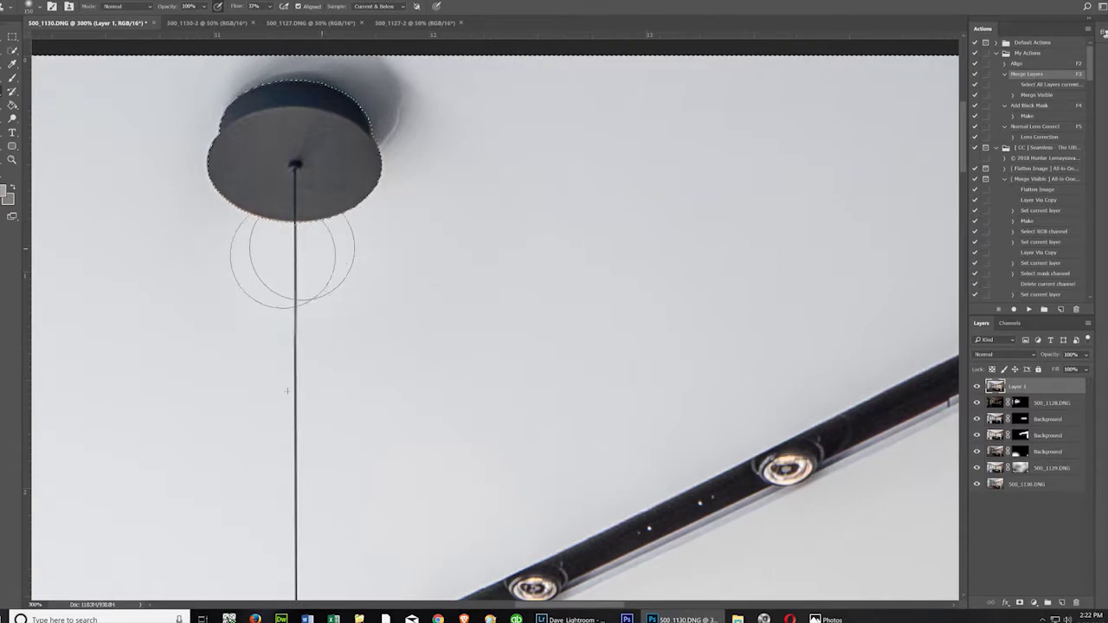
- Clone clean wall with a smaller brush over the right part of the air vent above the front pendant lamp
{"action": "left_click", "coordinate": [11, 159]}
{"action": "right_click", "coordinate": [456, 270]}
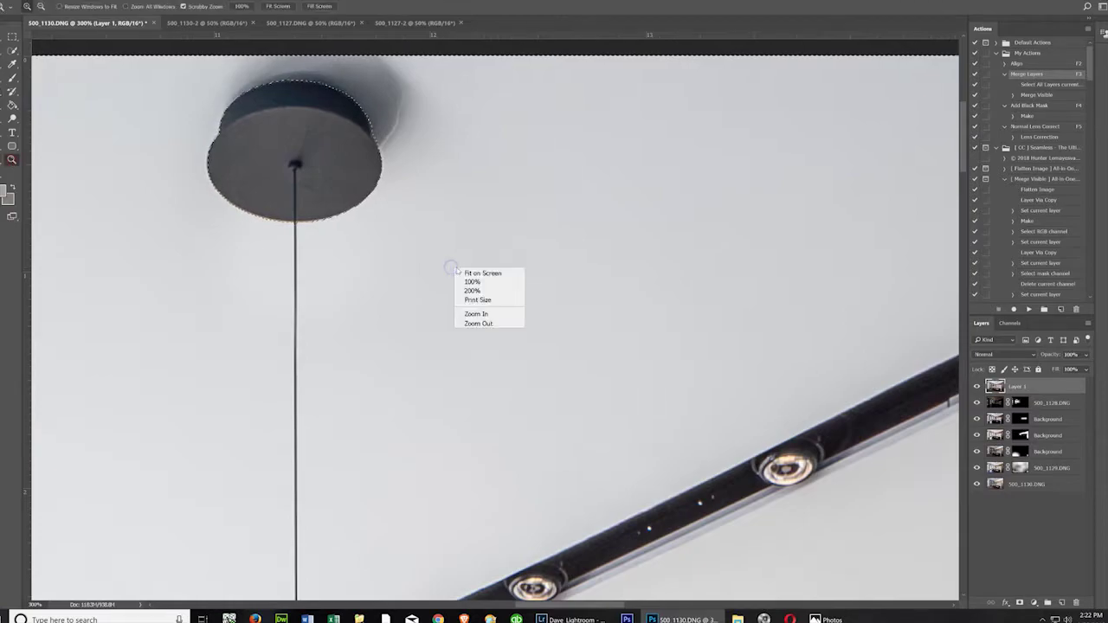
{"action": "left_click", "coordinate": [459, 273]}
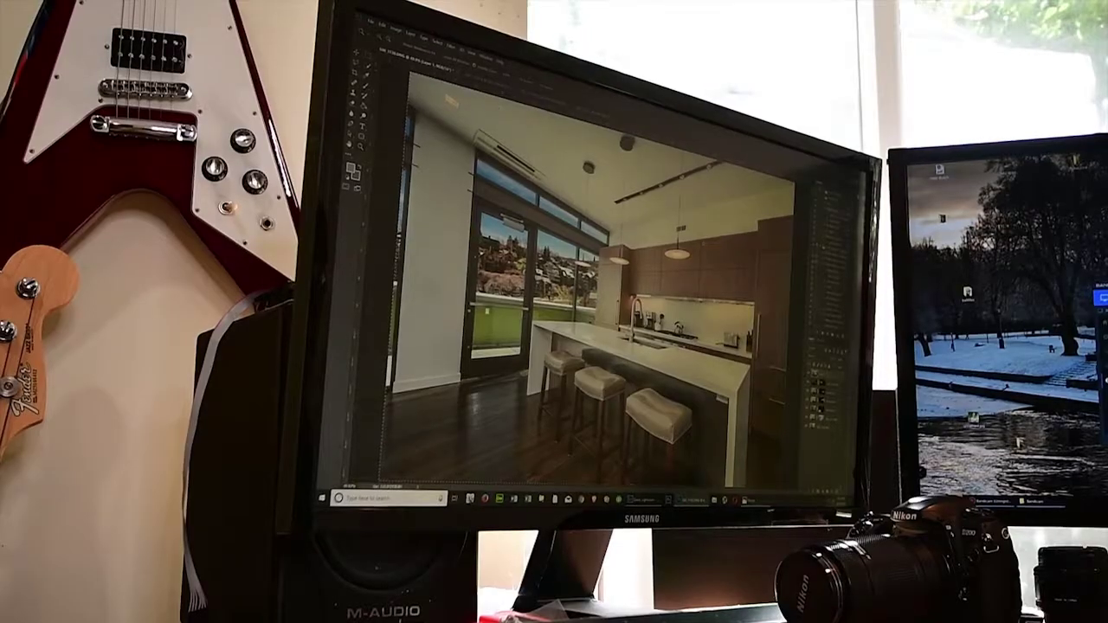
{"action": "left_click", "coordinate": [690, 238]}
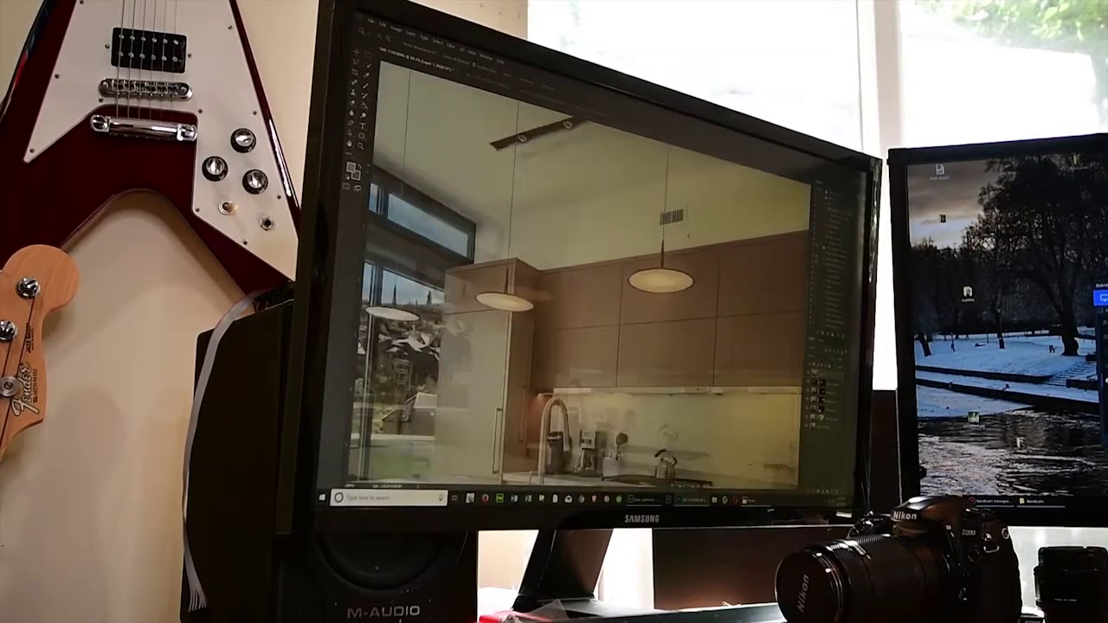
{"action": "scroll", "coordinate": [580, 347], "scroll_direction": "up", "scroll_amount": 5}
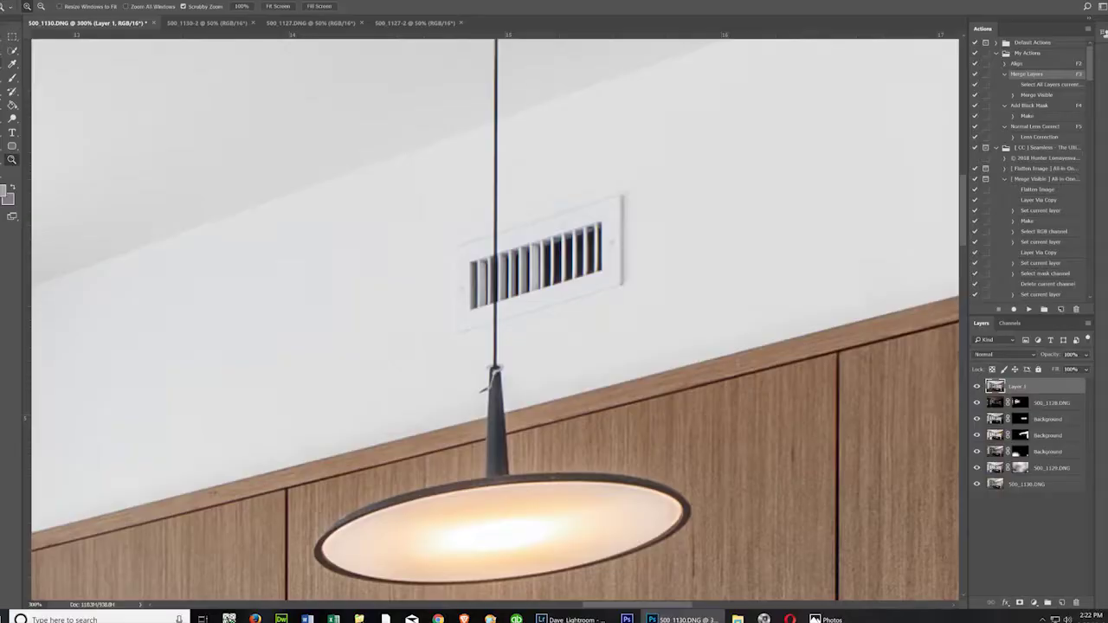
{"action": "key", "text": "s"}
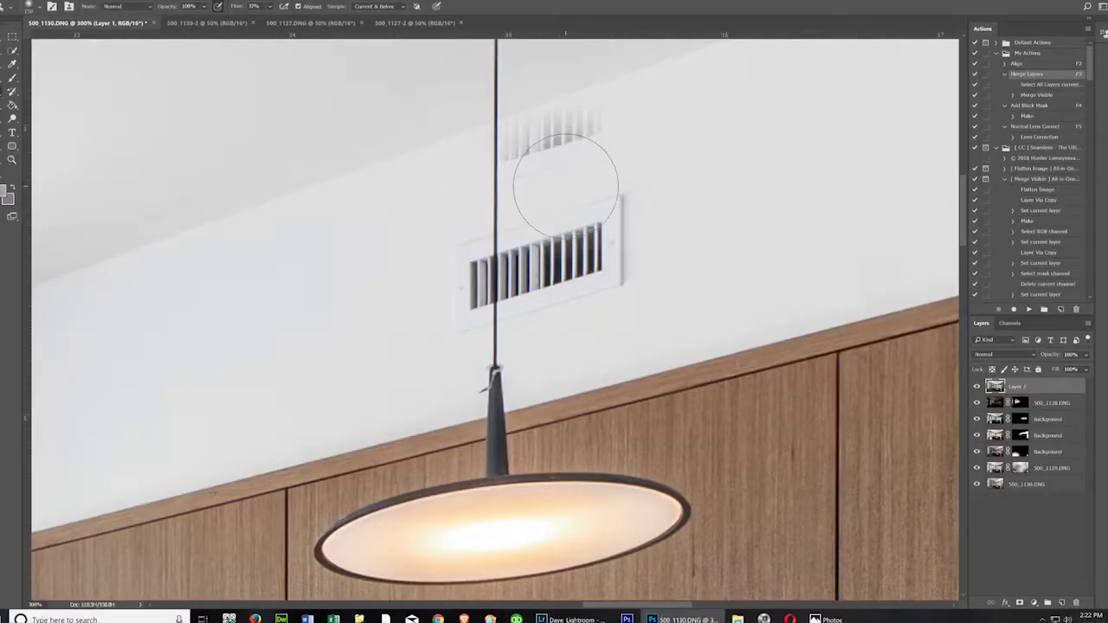
{"action": "key", "text": "bracketleft"}
{"action": "key", "text": "bracketleft"}
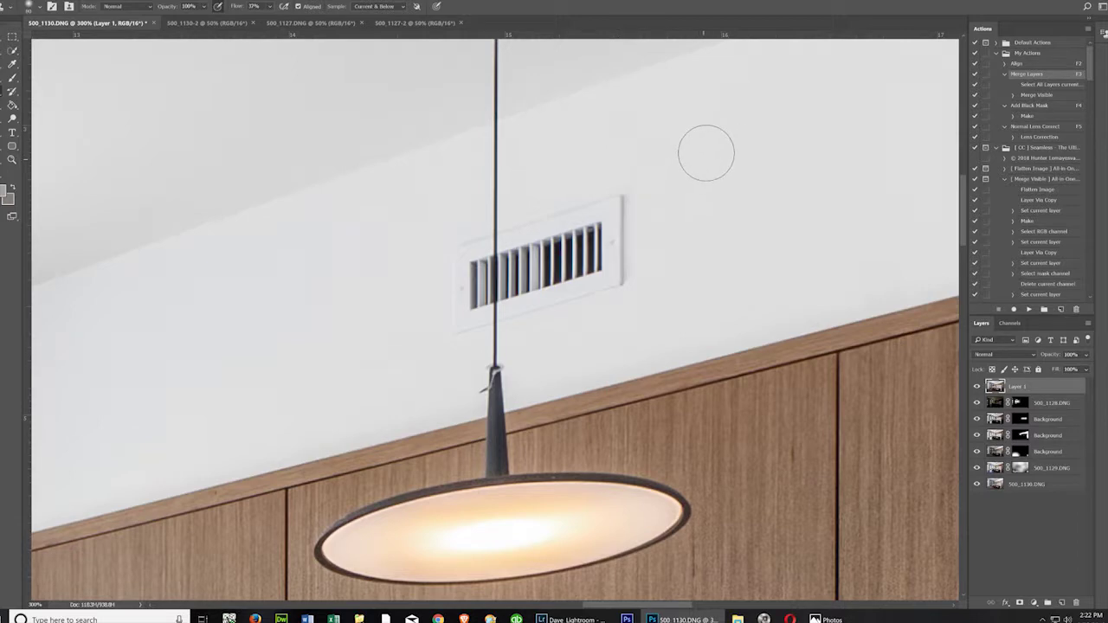
{"action": "left_click", "coordinate": [715, 142], "text": "alt"}
{"action": "mouse_move", "coordinate": [668, 192]}
{"action": "left_mouse_down"}
{"action": "mouse_move", "coordinate": [630, 195]}
{"action": "mouse_move", "coordinate": [608, 217]}
{"action": "mouse_move", "coordinate": [614, 173]}
{"action": "mouse_move", "coordinate": [613, 264]}
{"action": "mouse_move", "coordinate": [593, 279]}
{"action": "mouse_move", "coordinate": [612, 280]}
{"action": "mouse_move", "coordinate": [557, 303]}
{"action": "mouse_move", "coordinate": [582, 259]}
{"action": "left_mouse_up"}
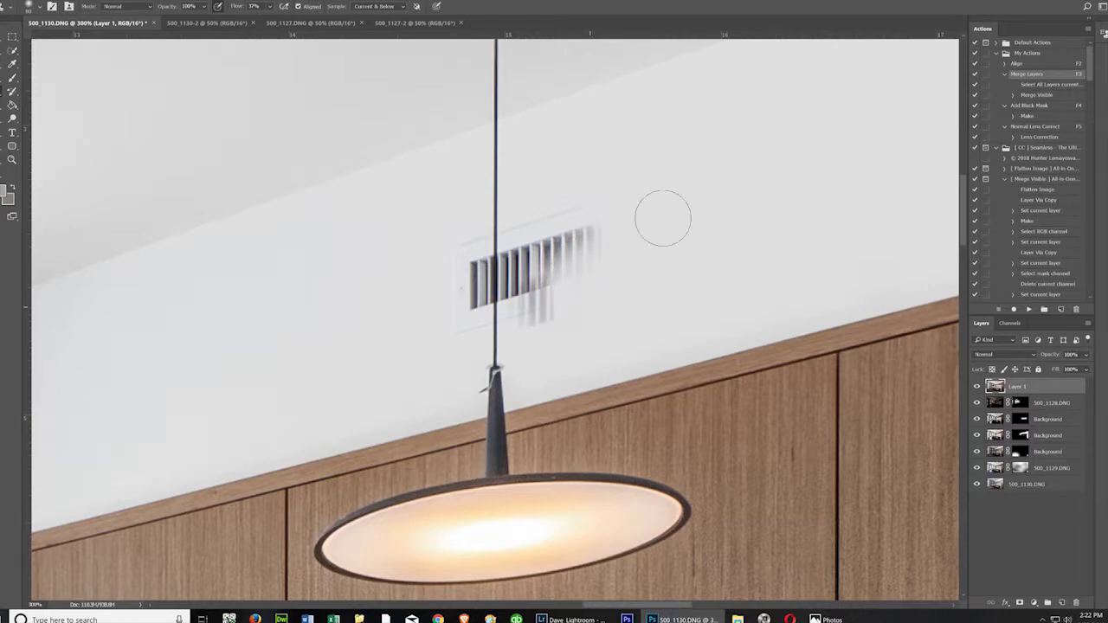
{"action": "key", "text": "ctrl+z"}
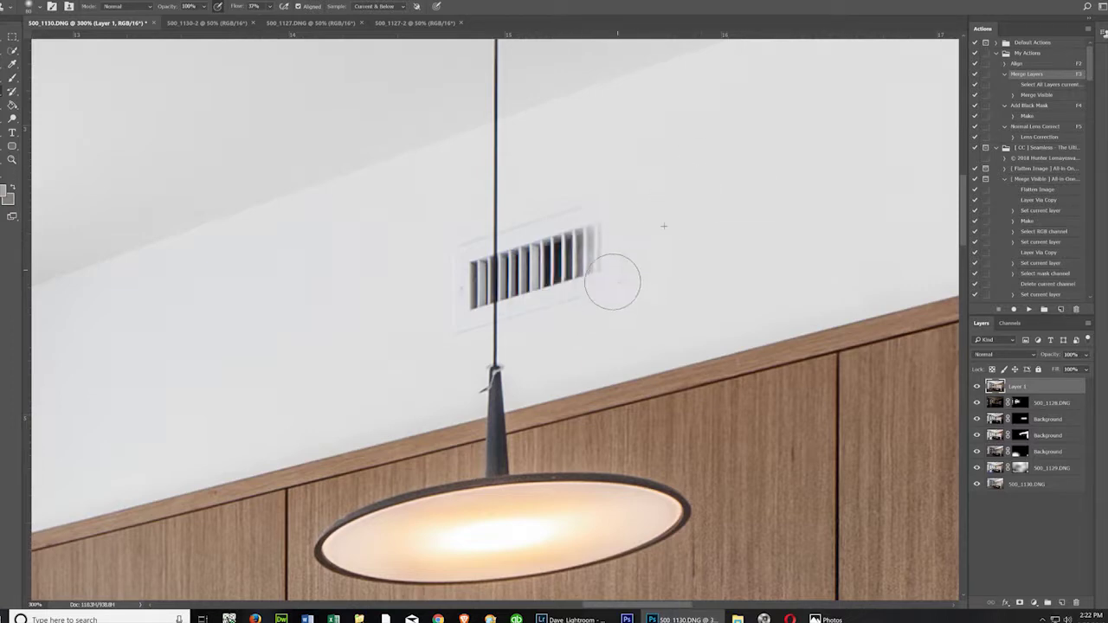
{"action": "mouse_move", "coordinate": [610, 261]}
{"action": "left_mouse_down"}
{"action": "mouse_move", "coordinate": [559, 295]}
{"action": "mouse_move", "coordinate": [578, 233]}
{"action": "mouse_move", "coordinate": [577, 243]}
{"action": "mouse_move", "coordinate": [575, 196]}
{"action": "mouse_move", "coordinate": [593, 215]}
{"action": "mouse_move", "coordinate": [569, 218]}
{"action": "mouse_move", "coordinate": [551, 247]}
{"action": "mouse_move", "coordinate": [559, 209]}
{"action": "mouse_move", "coordinate": [541, 226]}
{"action": "mouse_move", "coordinate": [546, 274]}
{"action": "mouse_move", "coordinate": [556, 292]}
{"action": "mouse_move", "coordinate": [565, 281]}
{"action": "mouse_move", "coordinate": [559, 302]}
{"action": "mouse_move", "coordinate": [550, 275]}
{"action": "mouse_move", "coordinate": [544, 296]}
{"action": "mouse_move", "coordinate": [539, 241]}
{"action": "mouse_move", "coordinate": [544, 301]}
{"action": "mouse_move", "coordinate": [551, 243]}
{"action": "mouse_move", "coordinate": [553, 296]}
{"action": "mouse_move", "coordinate": [538, 231]}
{"action": "mouse_move", "coordinate": [550, 285]}
{"action": "mouse_move", "coordinate": [551, 243]}
{"action": "mouse_move", "coordinate": [552, 275]}
{"action": "mouse_move", "coordinate": [556, 241]}
{"action": "left_mouse_up"}
- Clone clean wall over the left part of the vent, up to the pendant cord
{"action": "left_click", "coordinate": [346, 279], "text": "alt"}
{"action": "mouse_move", "coordinate": [440, 256]}
{"action": "left_mouse_down"}
{"action": "mouse_move", "coordinate": [434, 285]}
{"action": "mouse_move", "coordinate": [445, 270]}
{"action": "mouse_move", "coordinate": [452, 321]}
{"action": "mouse_move", "coordinate": [440, 296]}
{"action": "mouse_move", "coordinate": [445, 321]}
{"action": "mouse_move", "coordinate": [458, 302]}
{"action": "mouse_move", "coordinate": [453, 272]}
{"action": "mouse_move", "coordinate": [435, 274]}
{"action": "left_mouse_up"}
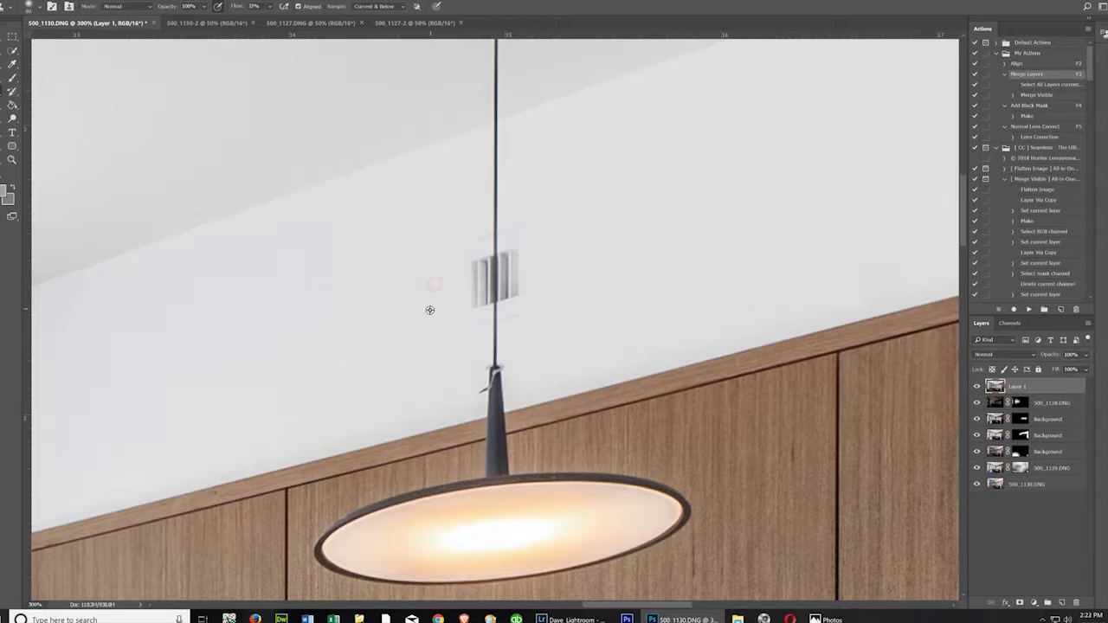
{"action": "left_click", "coordinate": [361, 303], "text": "alt"}
{"action": "mouse_move", "coordinate": [468, 309]}
{"action": "left_mouse_down"}
{"action": "mouse_move", "coordinate": [460, 242]}
{"action": "mouse_move", "coordinate": [463, 304]}
{"action": "mouse_move", "coordinate": [445, 280]}
{"action": "left_mouse_up"}
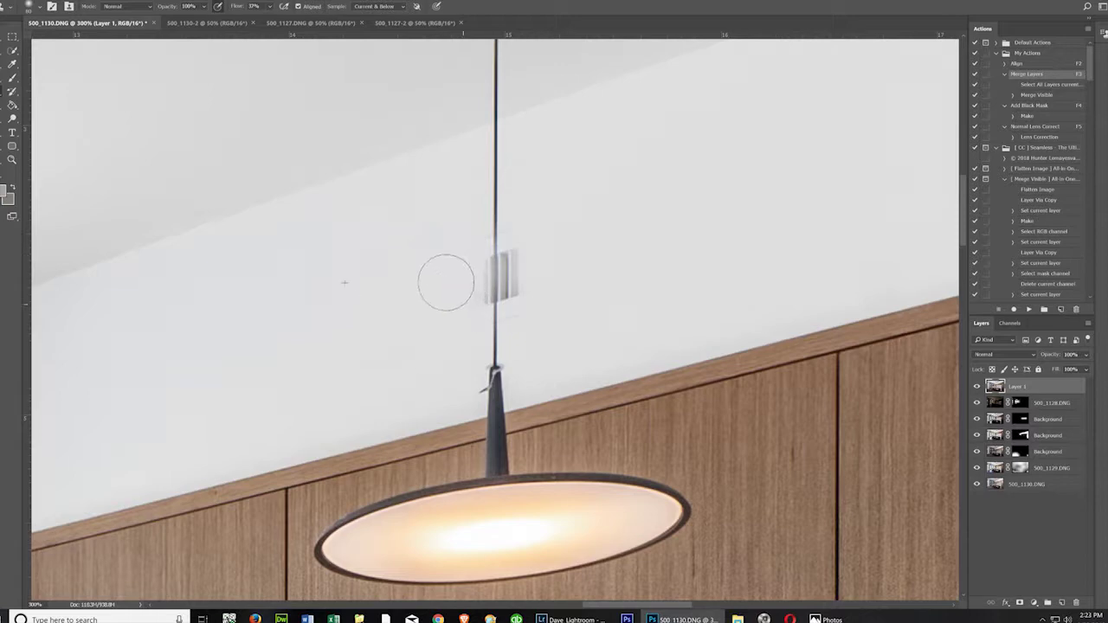
- Clone the upper stretch of the pendant cord down over the last vent remnants, and clear the selection
{"action": "left_click", "coordinate": [495, 177], "text": "alt"}
{"action": "mouse_move", "coordinate": [495, 234]}
{"action": "left_mouse_down"}
{"action": "mouse_move", "coordinate": [492, 284]}
{"action": "mouse_move", "coordinate": [509, 251]}
{"action": "mouse_move", "coordinate": [514, 305]}
{"action": "left_mouse_up"}
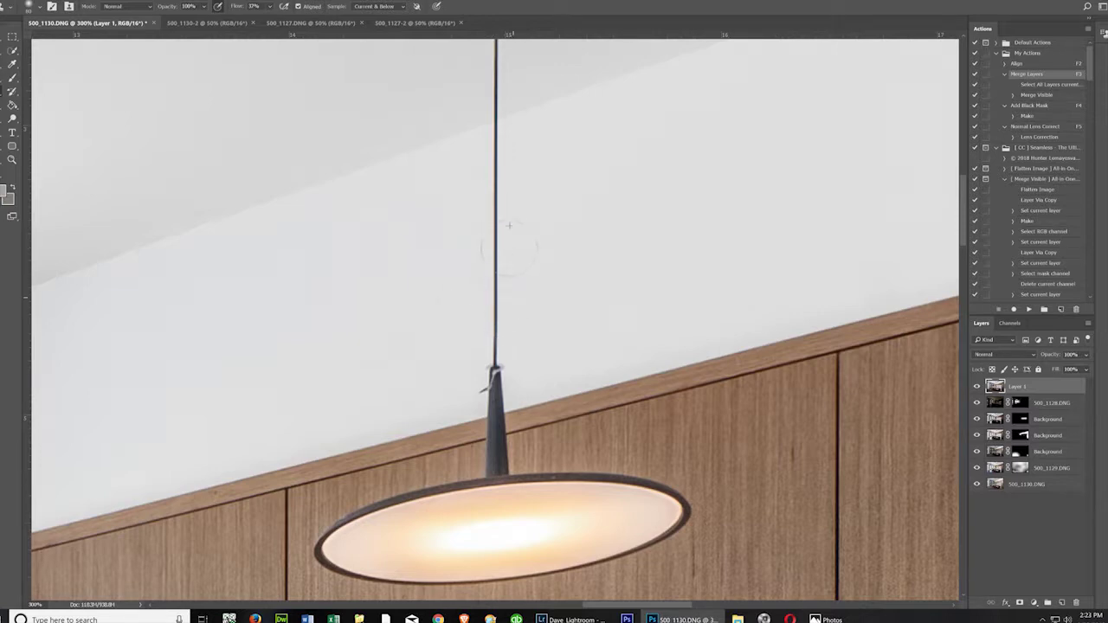
{"action": "key", "text": "ctrl+minus"}
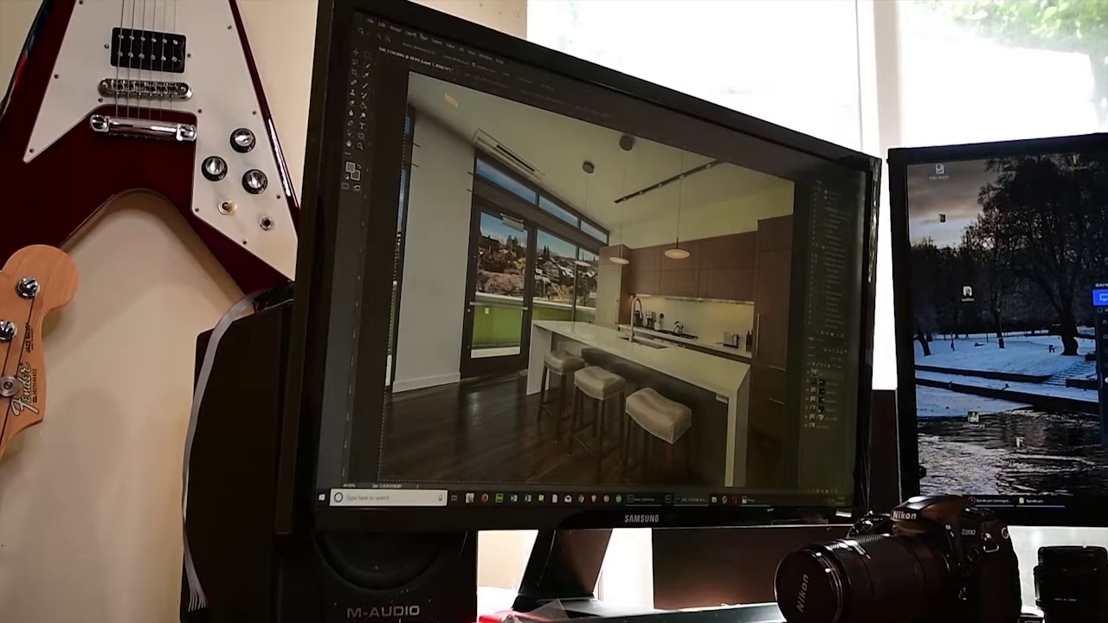
{"action": "left_click", "coordinate": [437, 41]}
{"action": "left_click", "coordinate": [452, 59]}
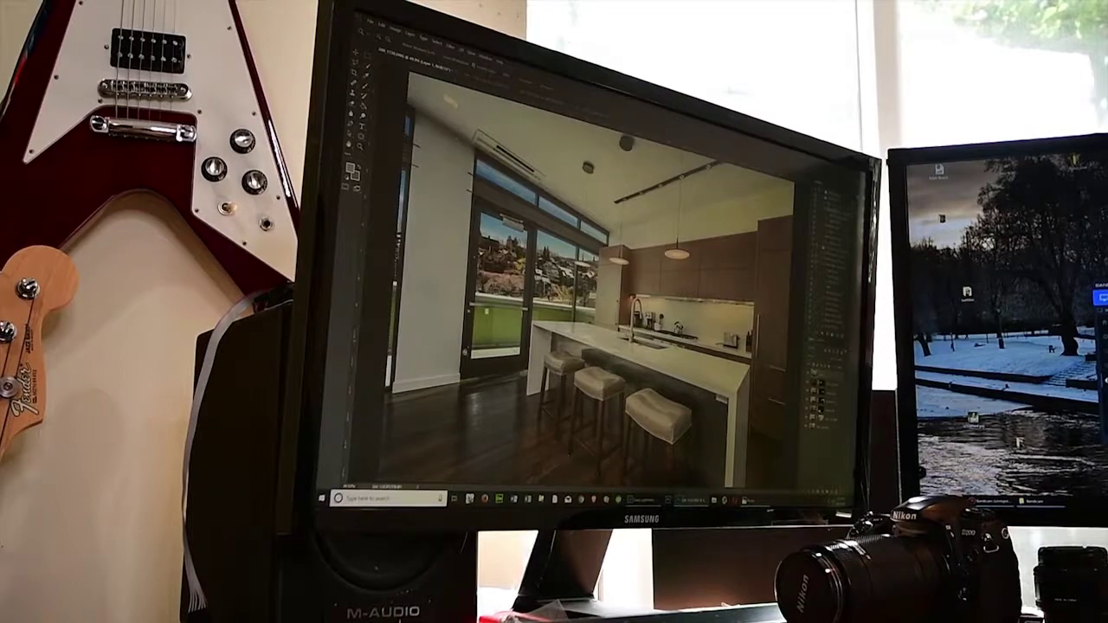
- Remove the round black knob below the glass door's bar and the small white disc above it with the content-aware Spot Healing Brush
{"action": "left_click", "coordinate": [465, 353]}
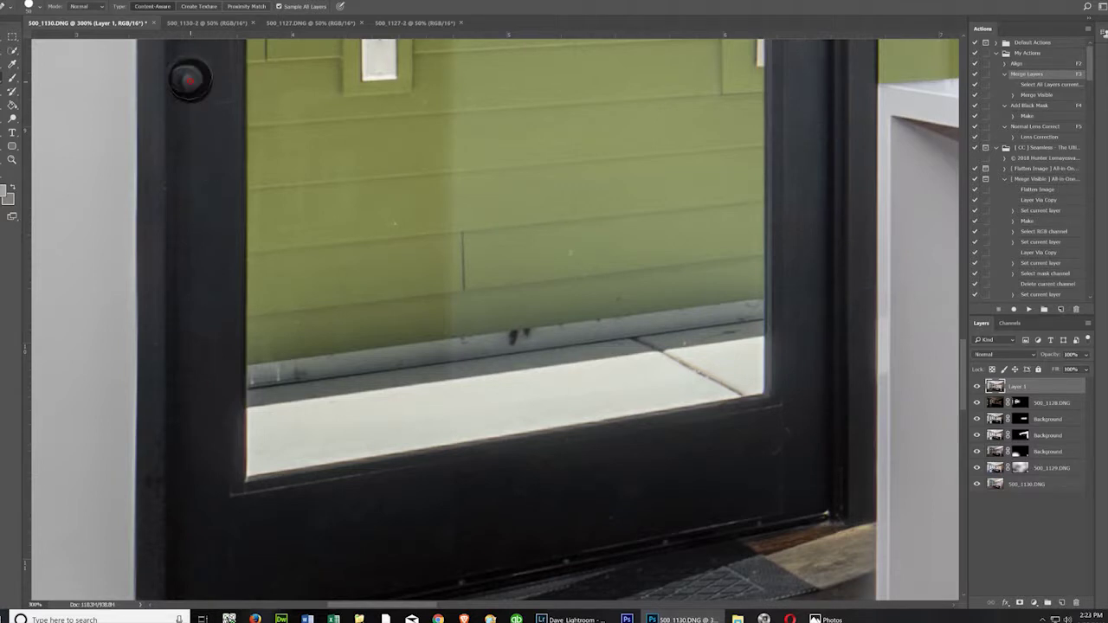
{"action": "left_click", "coordinate": [190, 80]}
{"action": "scroll", "coordinate": [205, 224], "scroll_direction": "up", "scroll_amount": 3}
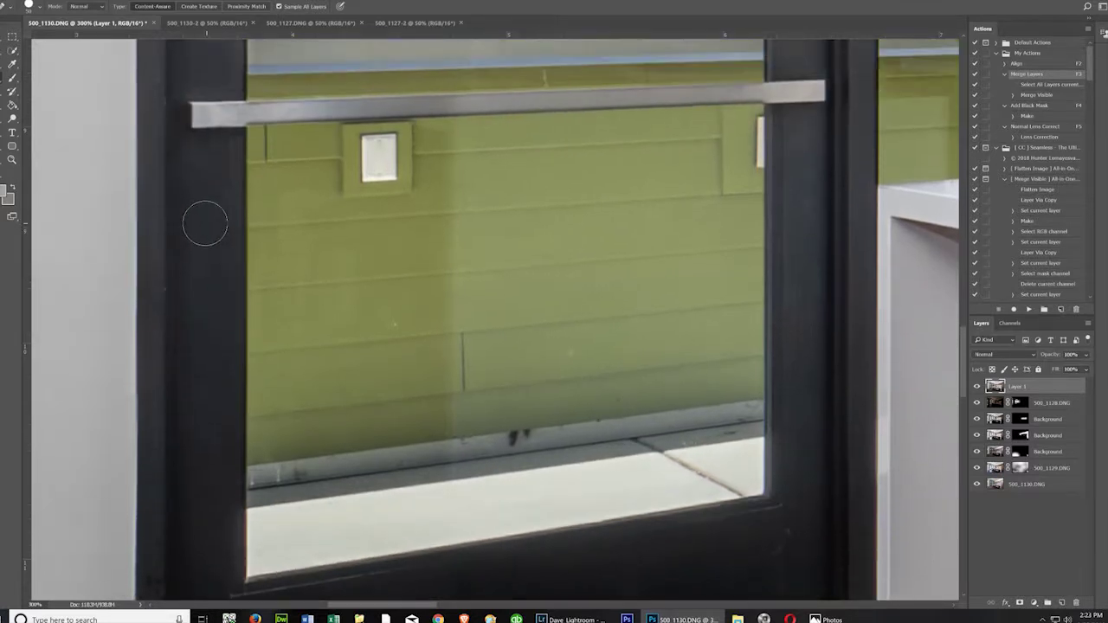
{"action": "scroll", "coordinate": [205, 224], "scroll_direction": "up", "scroll_amount": 10}
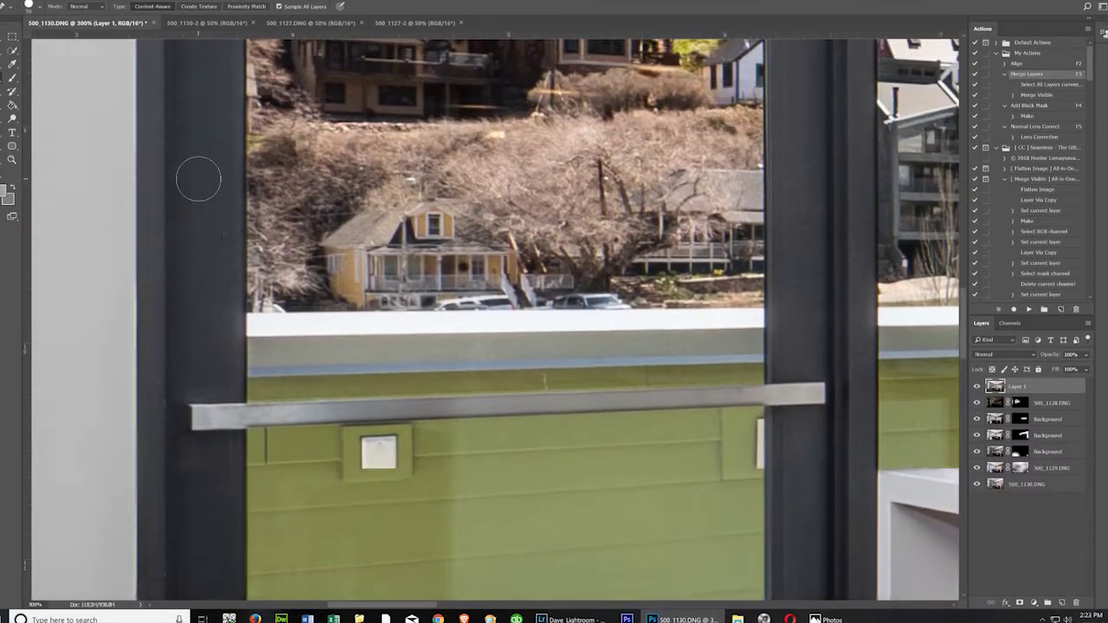
{"action": "scroll", "coordinate": [198, 179], "scroll_direction": "up", "scroll_amount": 4}
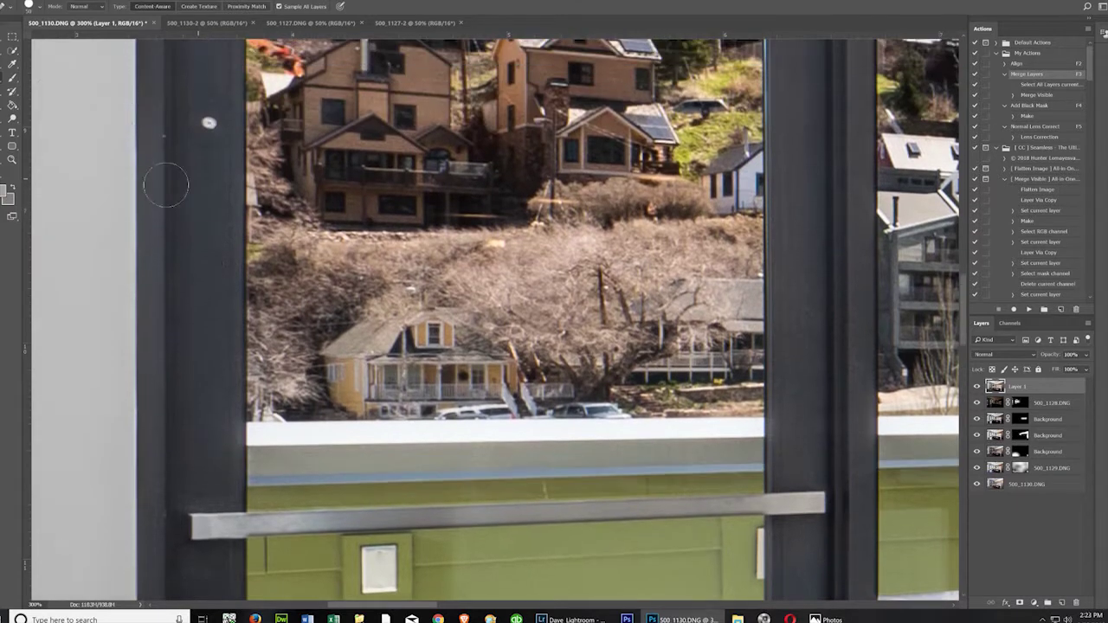
{"action": "left_click", "coordinate": [200, 125]}
- Clone green siding over the white box and its square mounting plate just below the glass door's bar
{"action": "scroll", "coordinate": [200, 125], "scroll_direction": "down", "scroll_amount": 8}
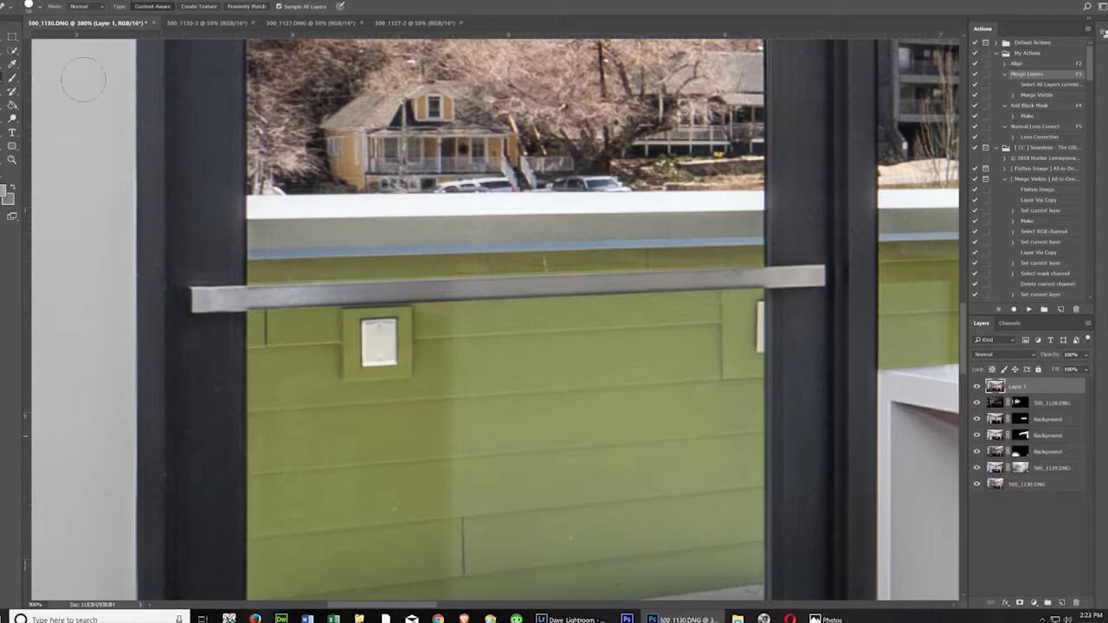
{"action": "left_click", "coordinate": [2, 92]}
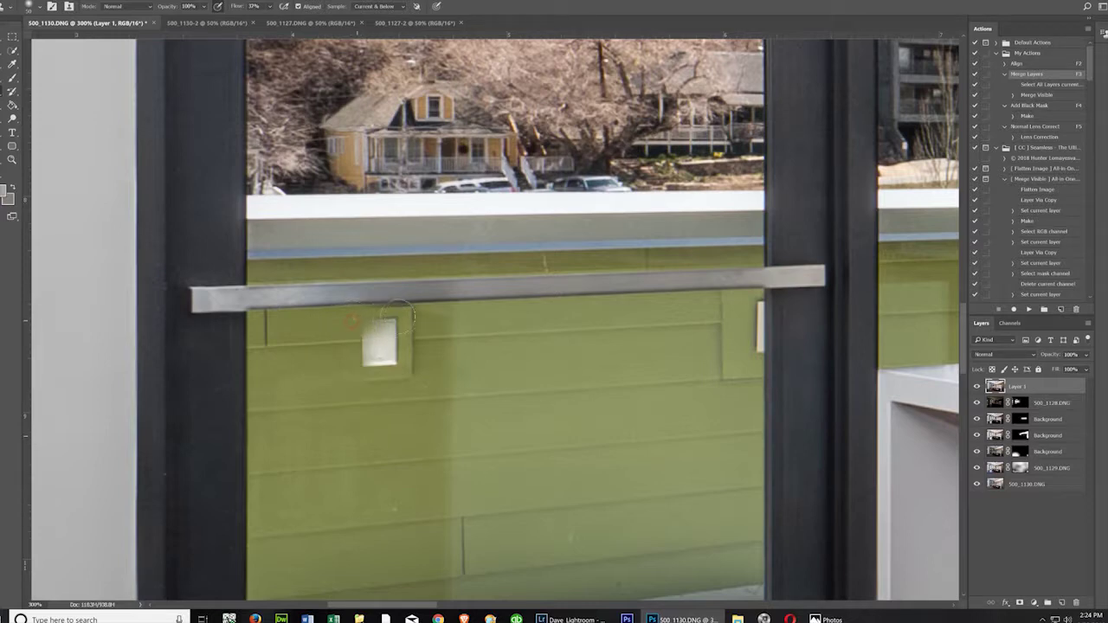
{"action": "left_click_drag", "start_coordinate": [372, 321], "coordinate": [375, 365]}
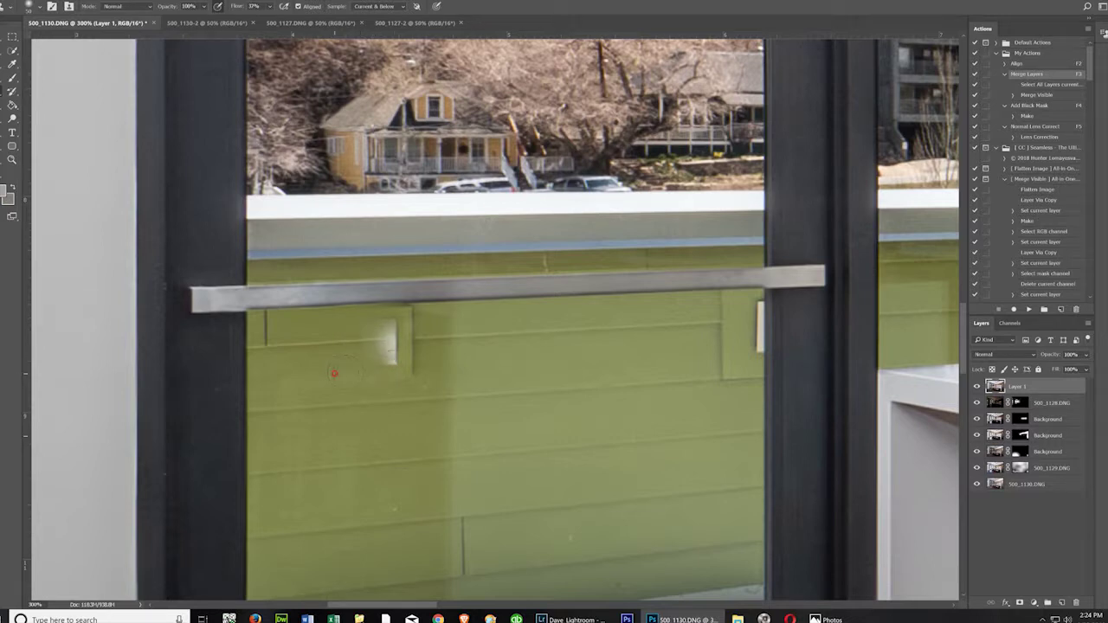
{"action": "mouse_move", "coordinate": [412, 374]}
{"action": "left_mouse_down"}
{"action": "mouse_move", "coordinate": [387, 336]}
{"action": "mouse_move", "coordinate": [391, 347]}
{"action": "left_mouse_up"}
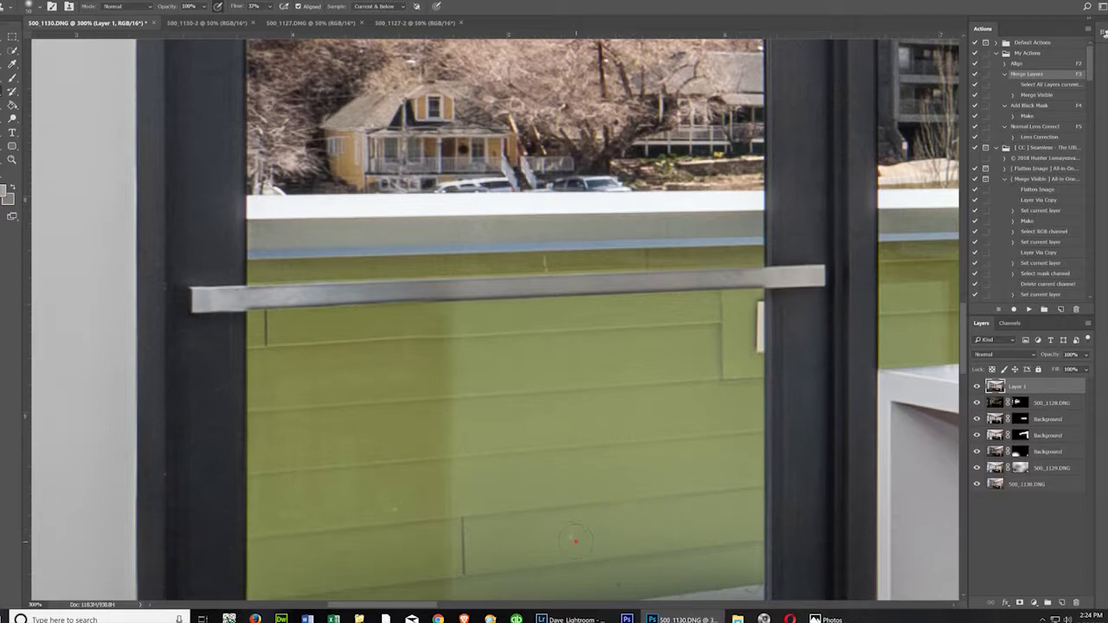
- Clone clean base trim over the dark mark at the foot of the green wall seen through the door
{"action": "scroll", "coordinate": [648, 554], "scroll_direction": "down", "scroll_amount": 3}
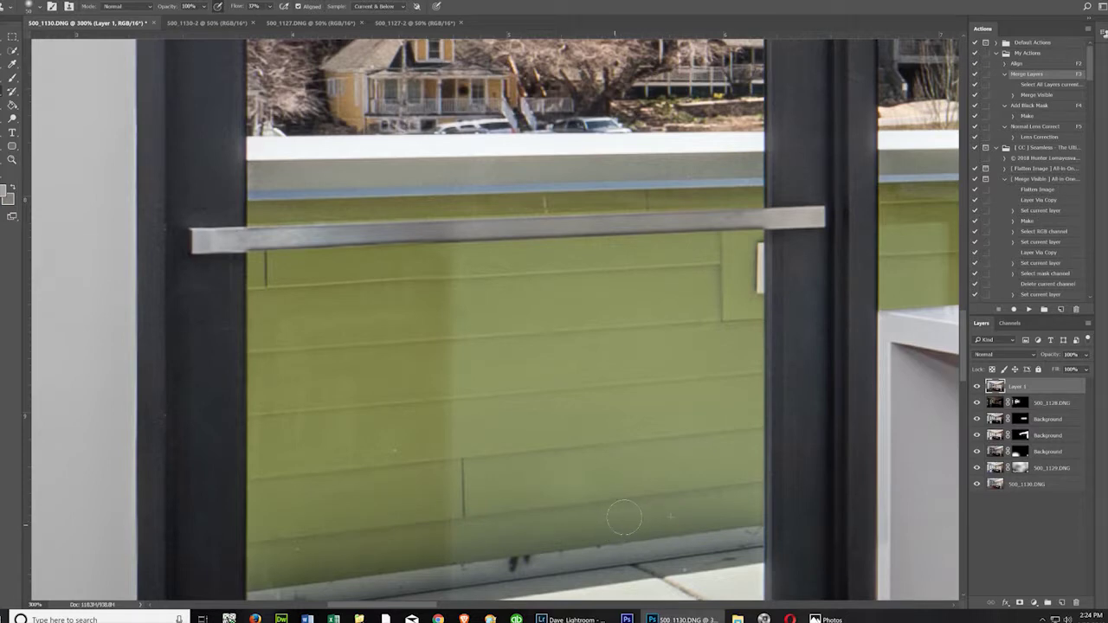
{"action": "scroll", "coordinate": [637, 513], "scroll_direction": "down", "scroll_amount": 3}
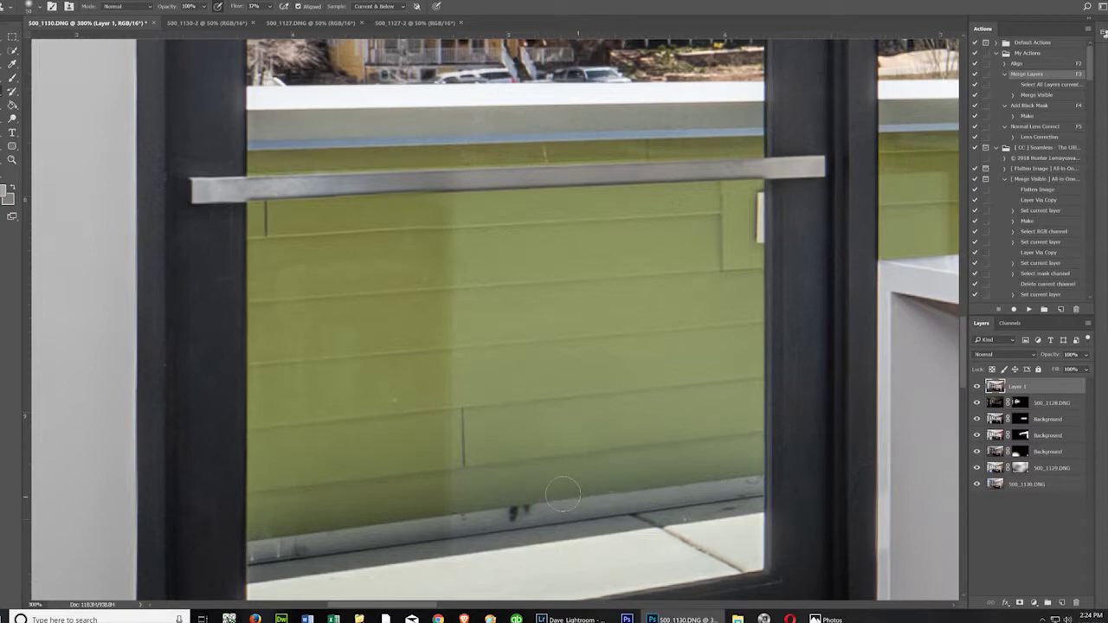
{"action": "left_click_drag", "start_coordinate": [520, 505], "coordinate": [538, 506]}
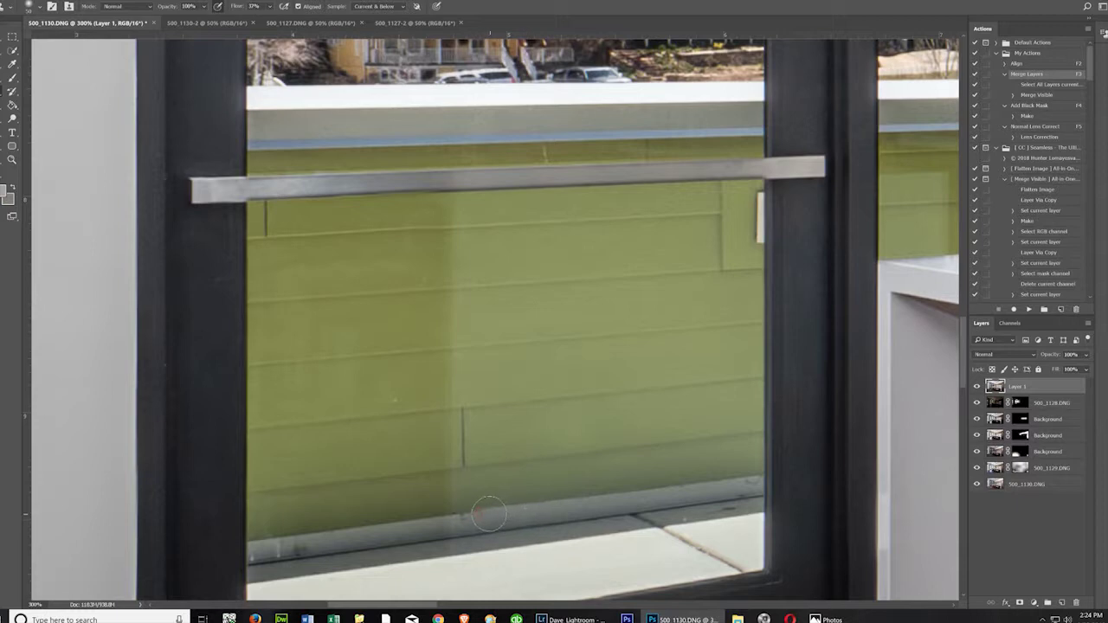
- Lasso the area around the second white box beside the right door frame, clone green siding over it, and clear the selection
{"action": "scroll", "coordinate": [605, 430], "scroll_direction": "up", "scroll_amount": 3}
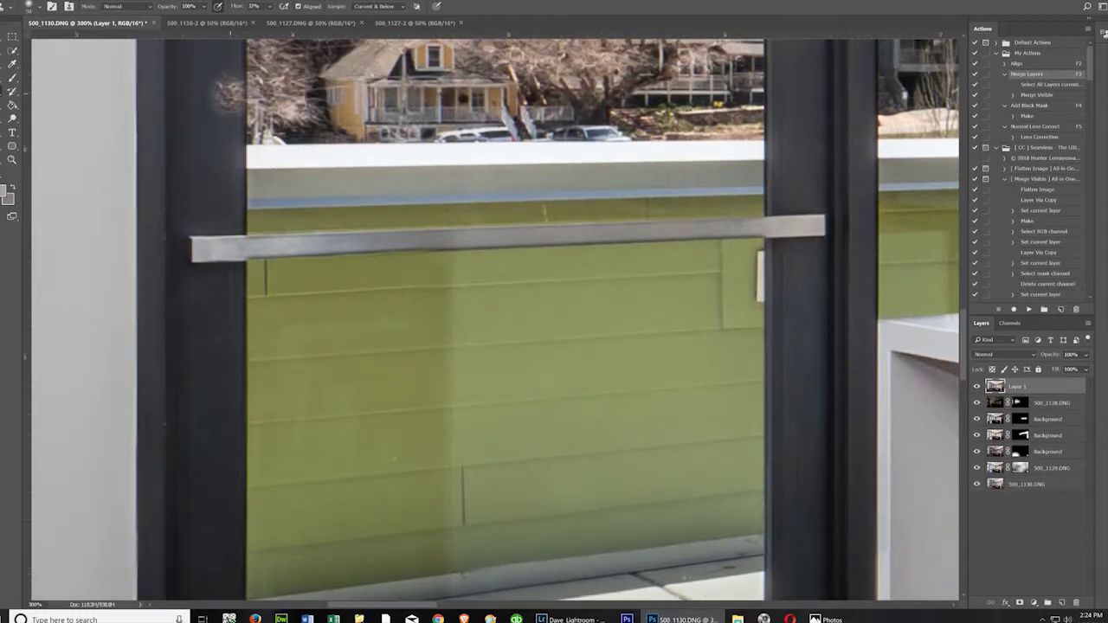
{"action": "key", "text": "l"}
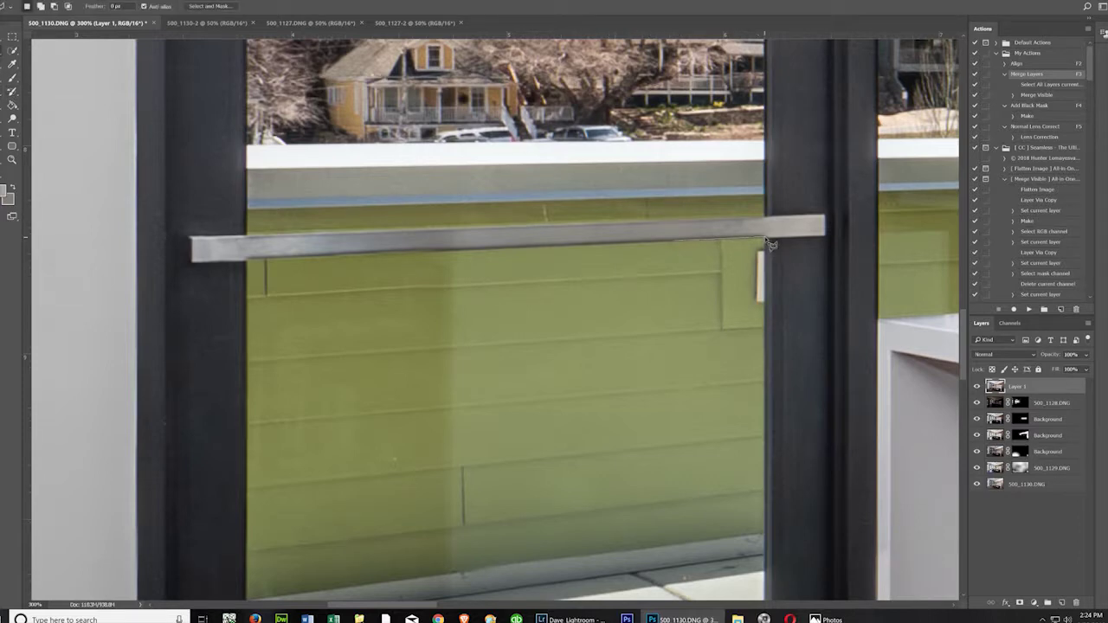
{"action": "left_click_drag", "start_coordinate": [758, 341], "coordinate": [768, 346]}
{"action": "left_click_drag", "start_coordinate": [681, 292], "coordinate": [682, 294]}
{"action": "key", "text": "s"}
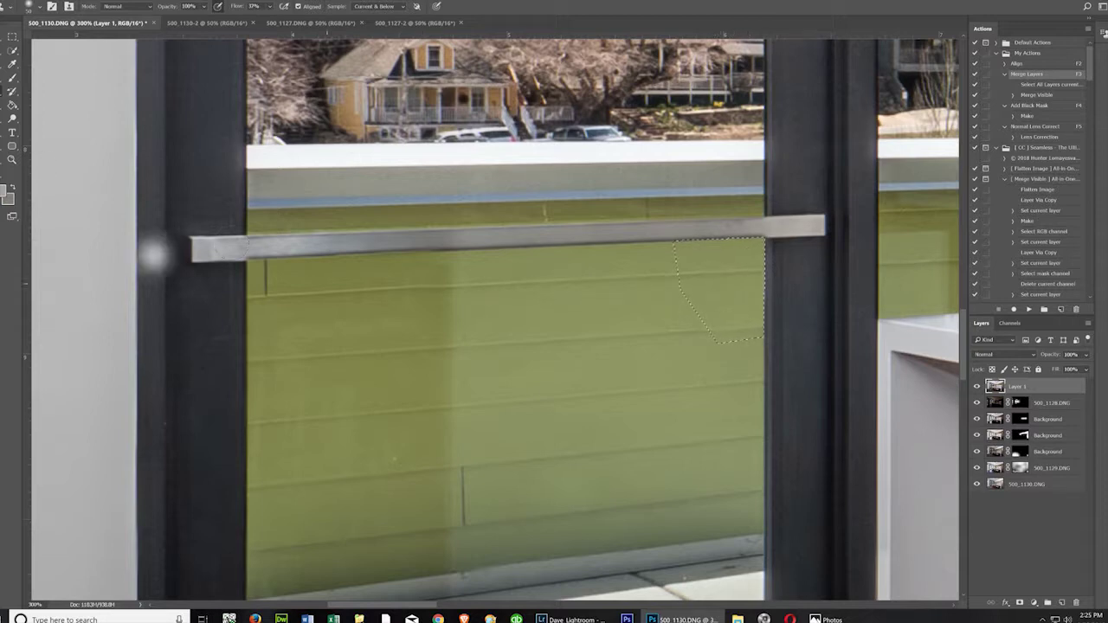
{"action": "left_click", "coordinate": [122, 1]}
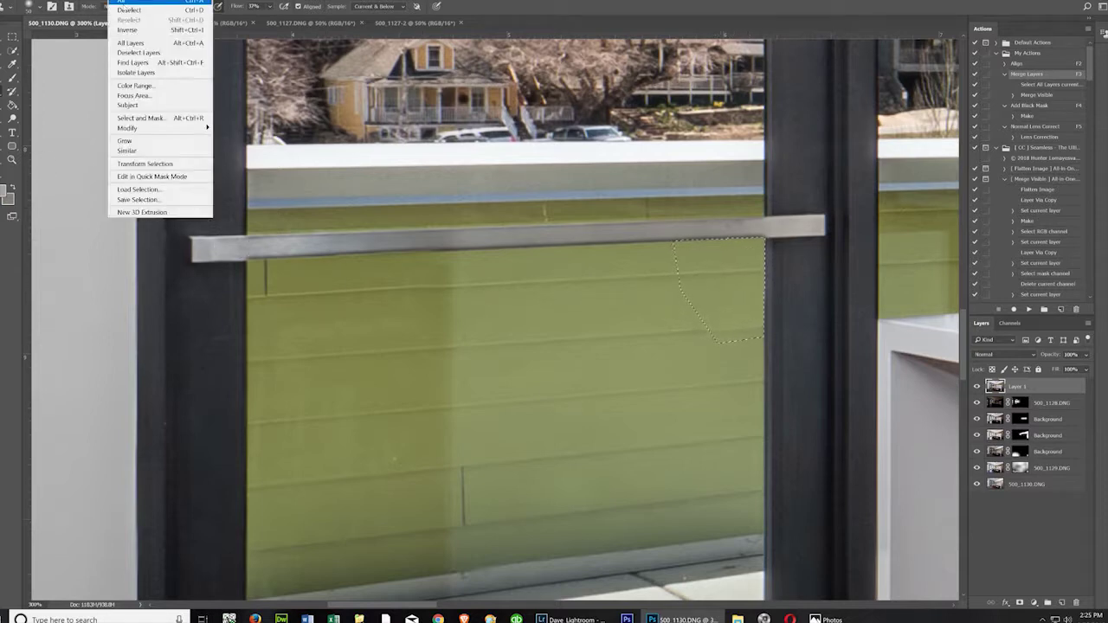
{"action": "left_click", "coordinate": [126, 11]}
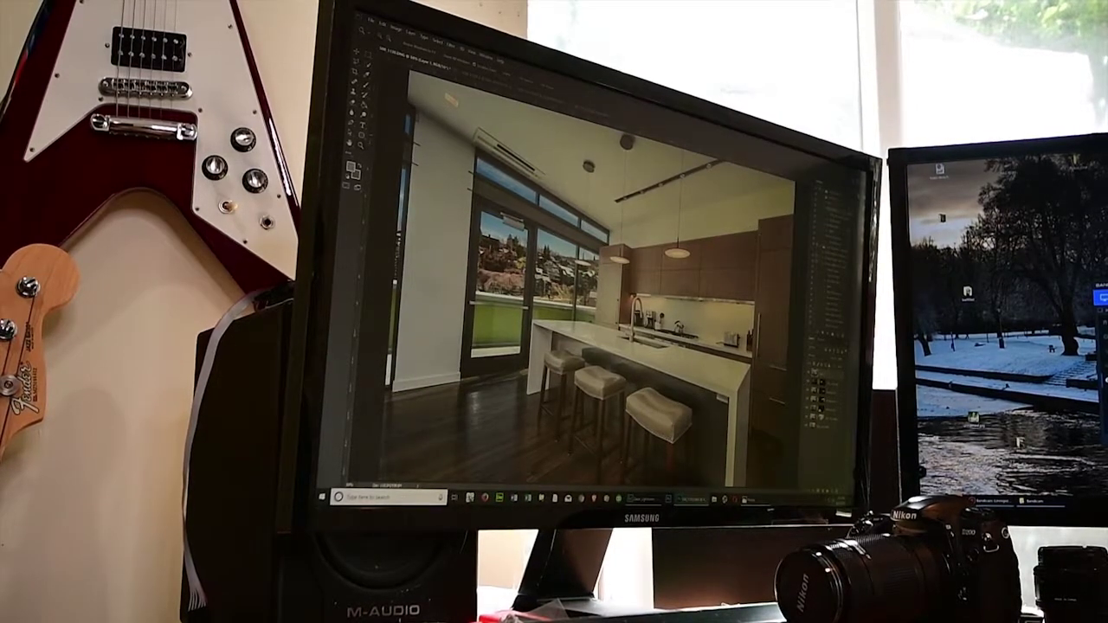
- Clone clean white wall over the faint smudges along the upper cabinets' top edge, next to the tall cabinet
{"action": "scroll", "coordinate": [702, 239], "scroll_direction": "up", "scroll_amount": 5}
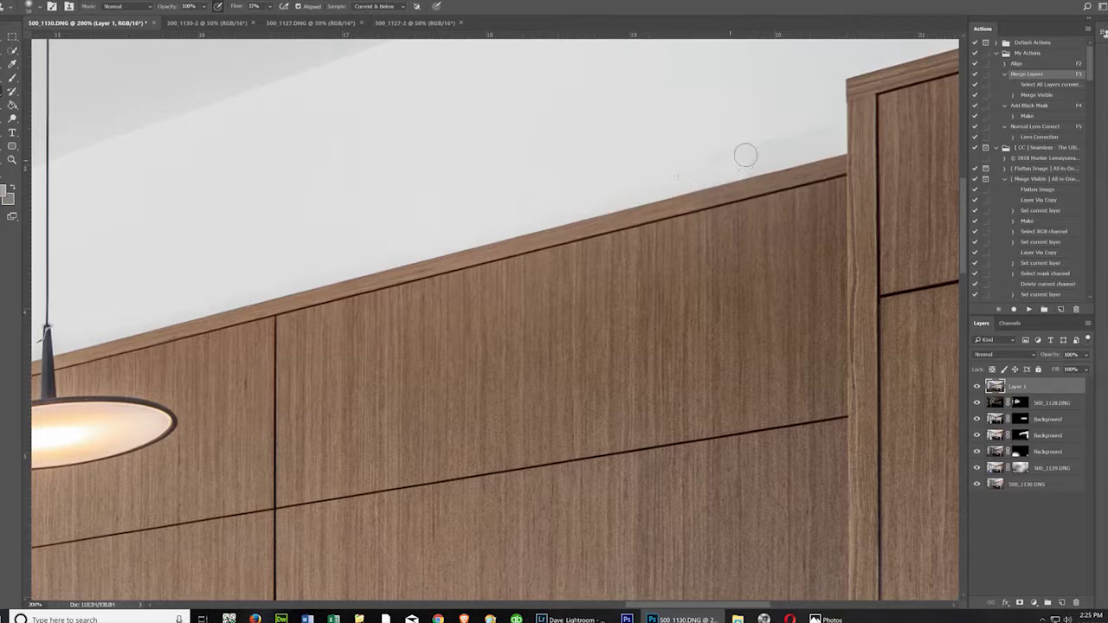
{"action": "mouse_move", "coordinate": [748, 155]}
{"action": "left_mouse_down"}
{"action": "mouse_move", "coordinate": [707, 158]}
{"action": "mouse_move", "coordinate": [745, 158]}
{"action": "mouse_move", "coordinate": [703, 171]}
{"action": "left_mouse_up"}
{"action": "mouse_move", "coordinate": [748, 158]}
{"action": "left_mouse_down"}
{"action": "mouse_move", "coordinate": [749, 169]}
{"action": "mouse_move", "coordinate": [778, 142]}
{"action": "left_mouse_up"}
{"action": "left_click", "coordinate": [830, 126]}
{"action": "mouse_move", "coordinate": [831, 146]}
{"action": "left_mouse_down"}
{"action": "mouse_move", "coordinate": [748, 171]}
{"action": "mouse_move", "coordinate": [793, 157]}
{"action": "mouse_move", "coordinate": [701, 165]}
{"action": "left_mouse_up"}
{"action": "left_click", "coordinate": [741, 169]}
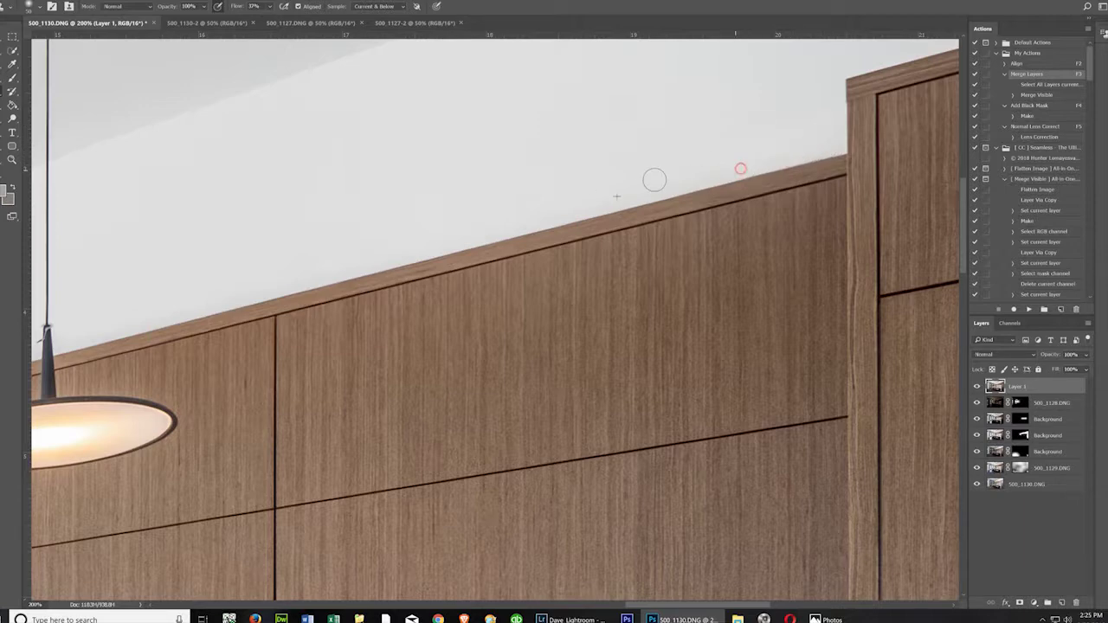
- Outline the white outlet box under the island countertop's right corner with a lasso selection along the counter and leg edges
{"action": "left_click", "coordinate": [11, 160]}
{"action": "right_click", "coordinate": [390, 352]}
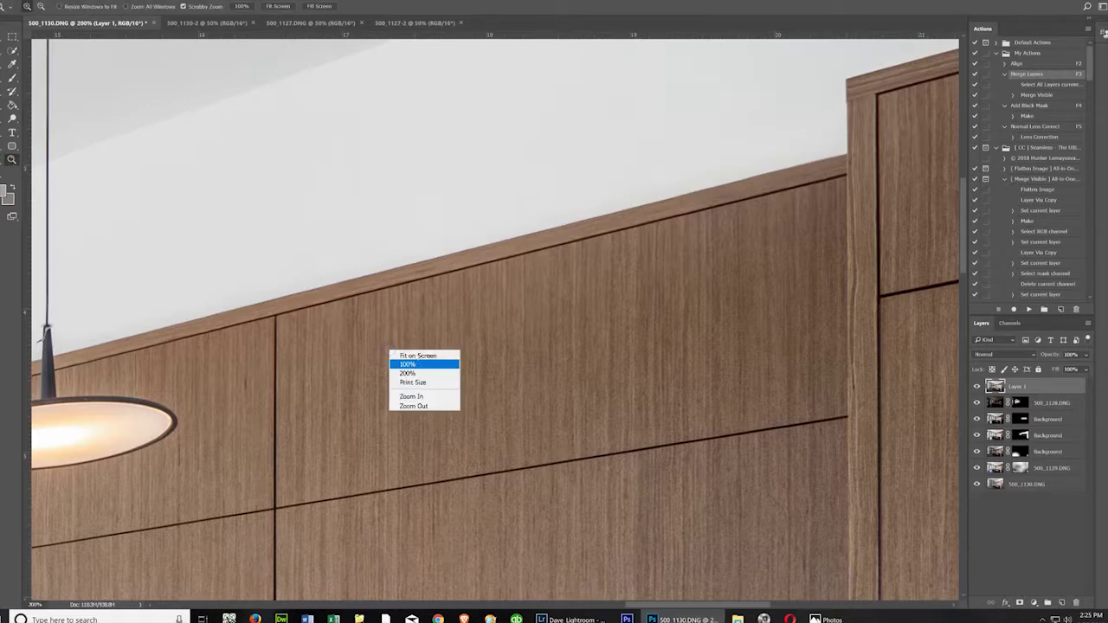
{"action": "left_click", "coordinate": [414, 356]}
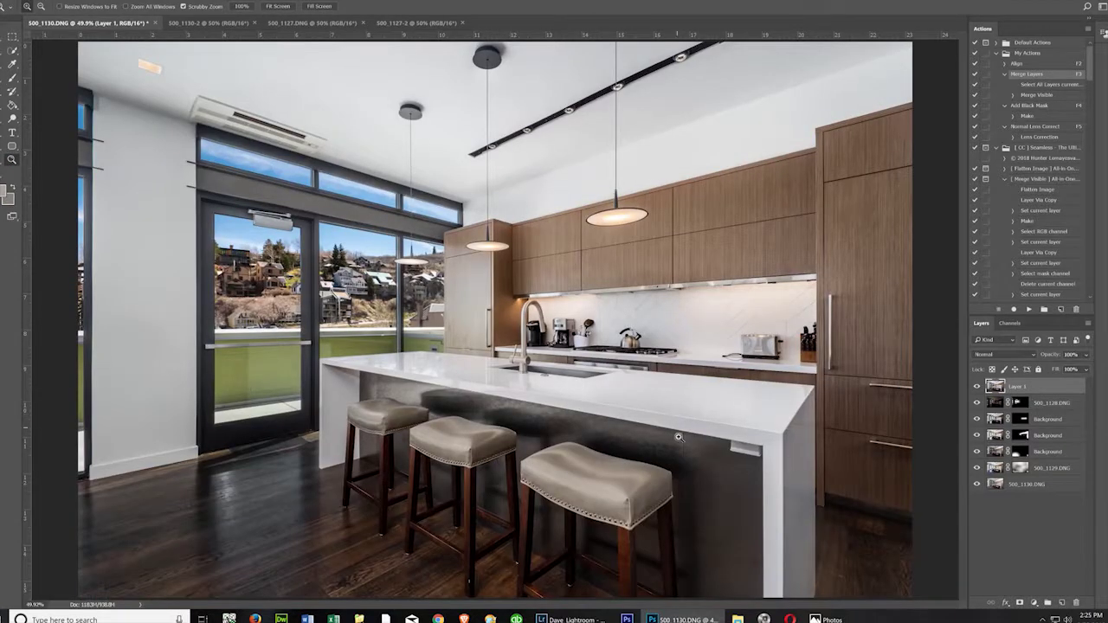
{"action": "left_click", "coordinate": [769, 478]}
{"action": "left_click", "coordinate": [770, 473]}
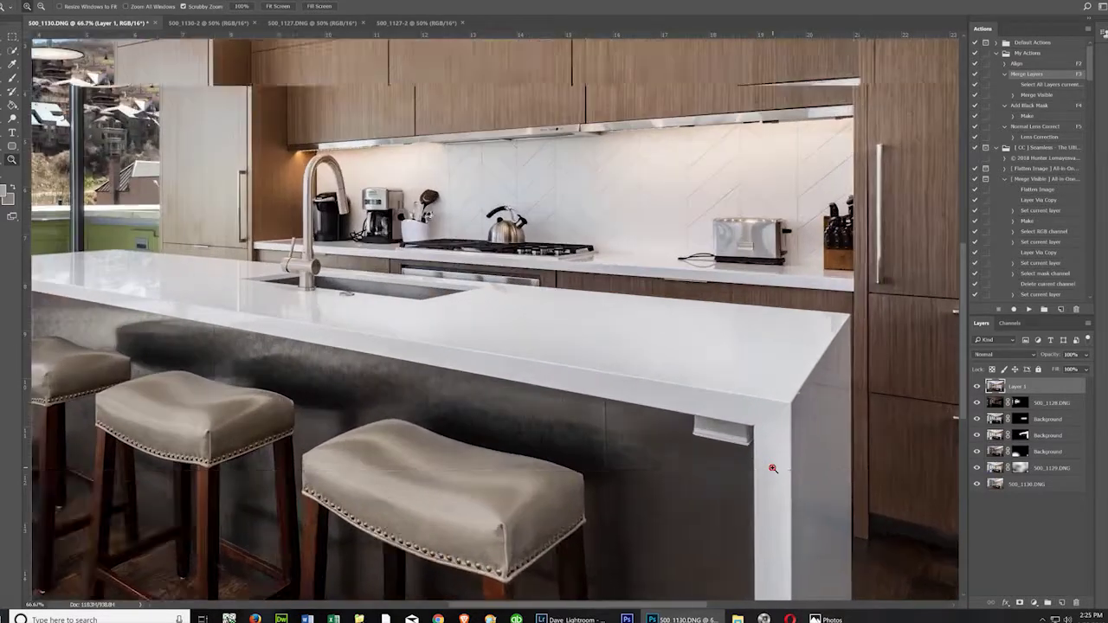
{"action": "left_click", "coordinate": [773, 469]}
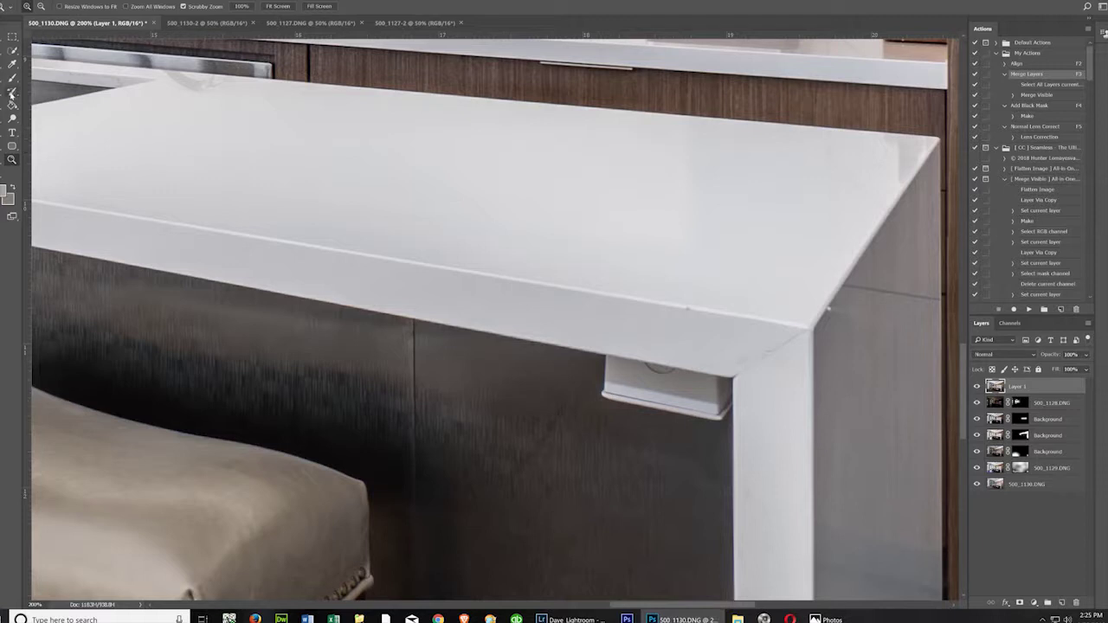
{"action": "key", "text": "l"}
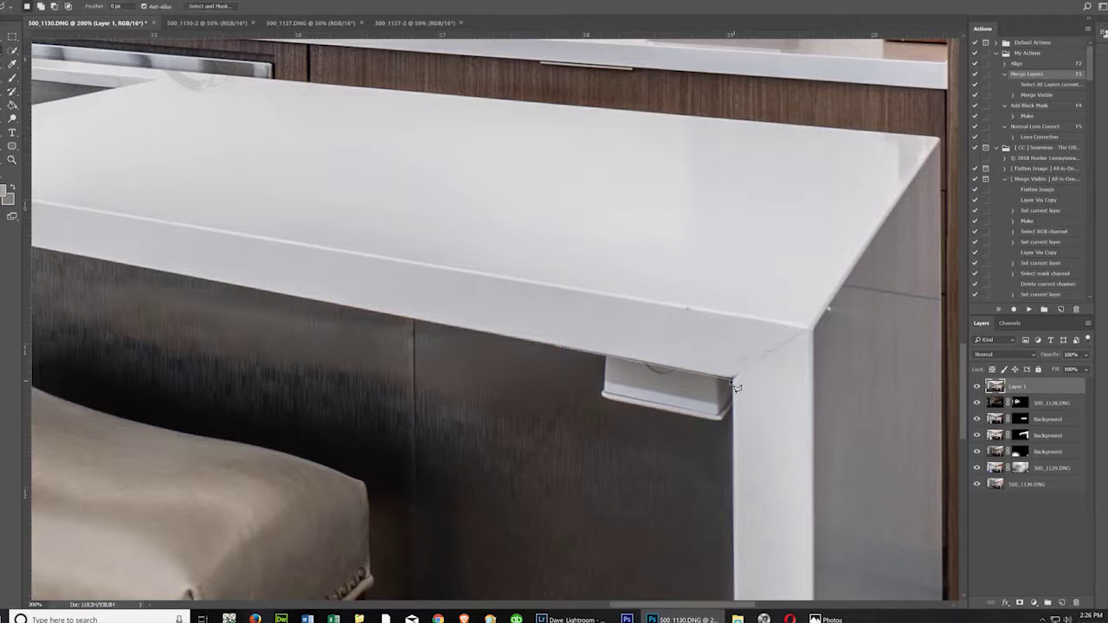
{"action": "left_click_drag", "start_coordinate": [741, 387], "coordinate": [736, 431]}
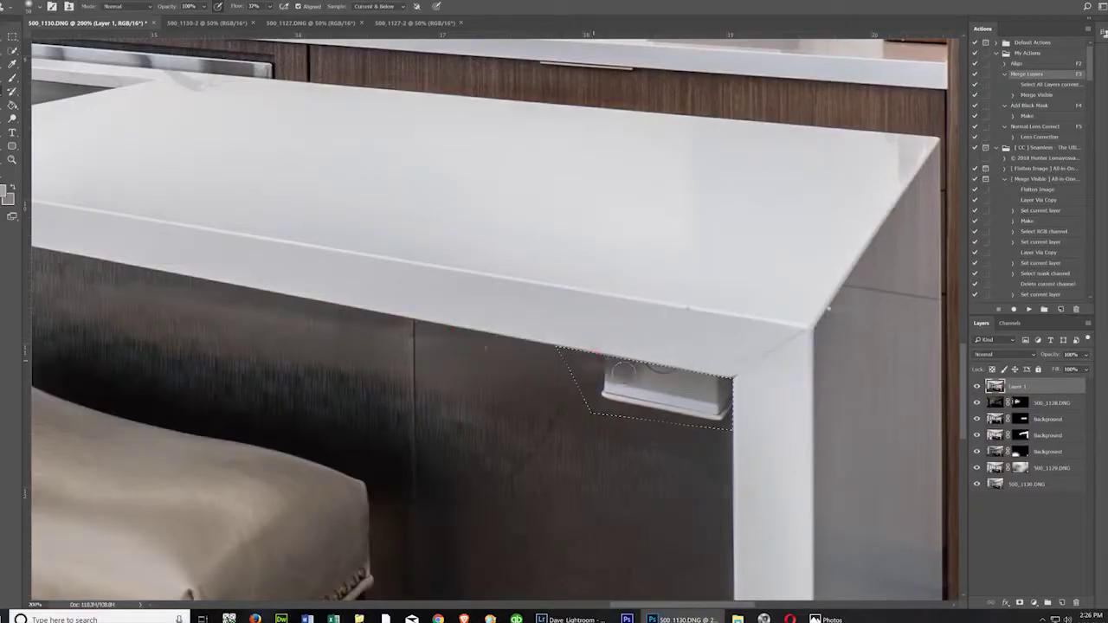
- Clone the dark island panel over the outlet box inside the selection, and clear the selection
{"action": "mouse_move", "coordinate": [624, 373]}
{"action": "left_mouse_down"}
{"action": "mouse_move", "coordinate": [601, 402]}
{"action": "mouse_move", "coordinate": [657, 380]}
{"action": "mouse_move", "coordinate": [638, 373]}
{"action": "mouse_move", "coordinate": [716, 382]}
{"action": "mouse_move", "coordinate": [712, 414]}
{"action": "mouse_move", "coordinate": [726, 418]}
{"action": "mouse_move", "coordinate": [617, 415]}
{"action": "mouse_move", "coordinate": [595, 392]}
{"action": "mouse_move", "coordinate": [542, 463]}
{"action": "mouse_move", "coordinate": [562, 470]}
{"action": "mouse_move", "coordinate": [613, 398]}
{"action": "mouse_move", "coordinate": [583, 390]}
{"action": "mouse_move", "coordinate": [575, 368]}
{"action": "mouse_move", "coordinate": [594, 380]}
{"action": "mouse_move", "coordinate": [602, 414]}
{"action": "mouse_move", "coordinate": [627, 420]}
{"action": "mouse_move", "coordinate": [678, 381]}
{"action": "mouse_move", "coordinate": [683, 403]}
{"action": "mouse_move", "coordinate": [727, 391]}
{"action": "mouse_move", "coordinate": [721, 430]}
{"action": "mouse_move", "coordinate": [728, 396]}
{"action": "mouse_move", "coordinate": [723, 411]}
{"action": "mouse_move", "coordinate": [645, 407]}
{"action": "mouse_move", "coordinate": [639, 445]}
{"action": "left_mouse_up"}
{"action": "left_click", "coordinate": [562, 471], "text": "alt"}
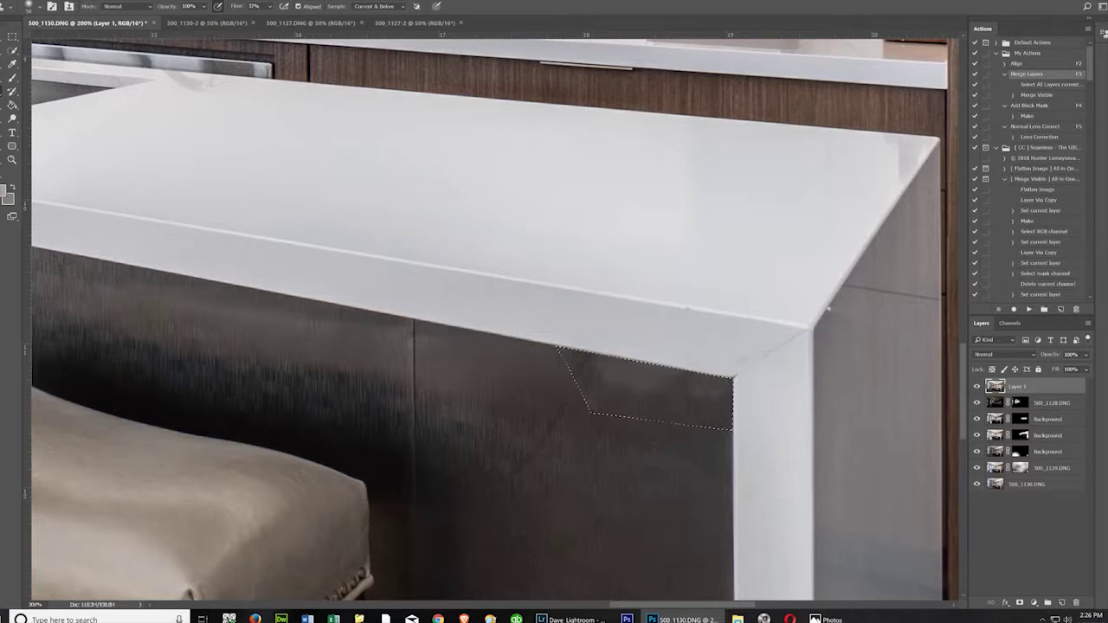
{"action": "left_click", "coordinate": [117, 6]}
{"action": "left_click", "coordinate": [121, 6]}
{"action": "key", "text": "ctrl+d"}
- Blend the cloned patch into the surrounding dark island panel with further clone strokes below and beside it
{"action": "mouse_move", "coordinate": [598, 445]}
{"action": "left_mouse_down"}
{"action": "mouse_move", "coordinate": [637, 427]}
{"action": "mouse_move", "coordinate": [704, 447]}
{"action": "mouse_move", "coordinate": [649, 457]}
{"action": "mouse_move", "coordinate": [597, 444]}
{"action": "mouse_move", "coordinate": [568, 454]}
{"action": "left_mouse_up"}
{"action": "left_click", "coordinate": [511, 462]}
{"action": "left_click_drag", "start_coordinate": [511, 462], "coordinate": [512, 485]}
- Save the retouched kitchen composite with its layers as a TIFF file
{"action": "key", "text": "z"}
{"action": "right_click", "coordinate": [346, 208]}
{"action": "left_click", "coordinate": [358, 212]}
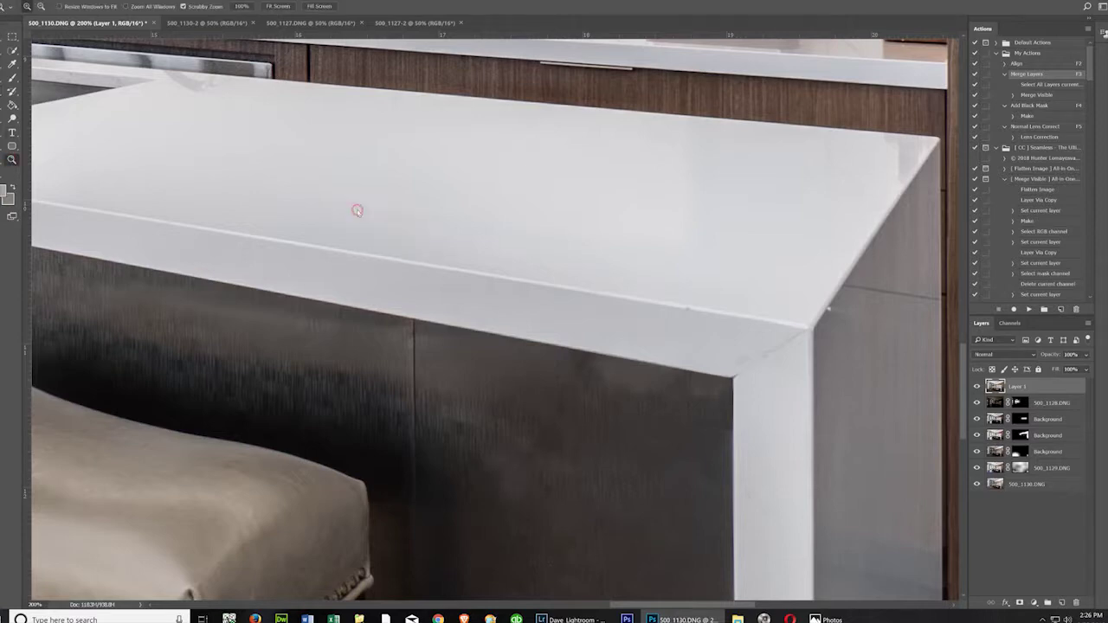
{"action": "right_click", "coordinate": [444, 278]}
{"action": "left_click", "coordinate": [468, 287]}
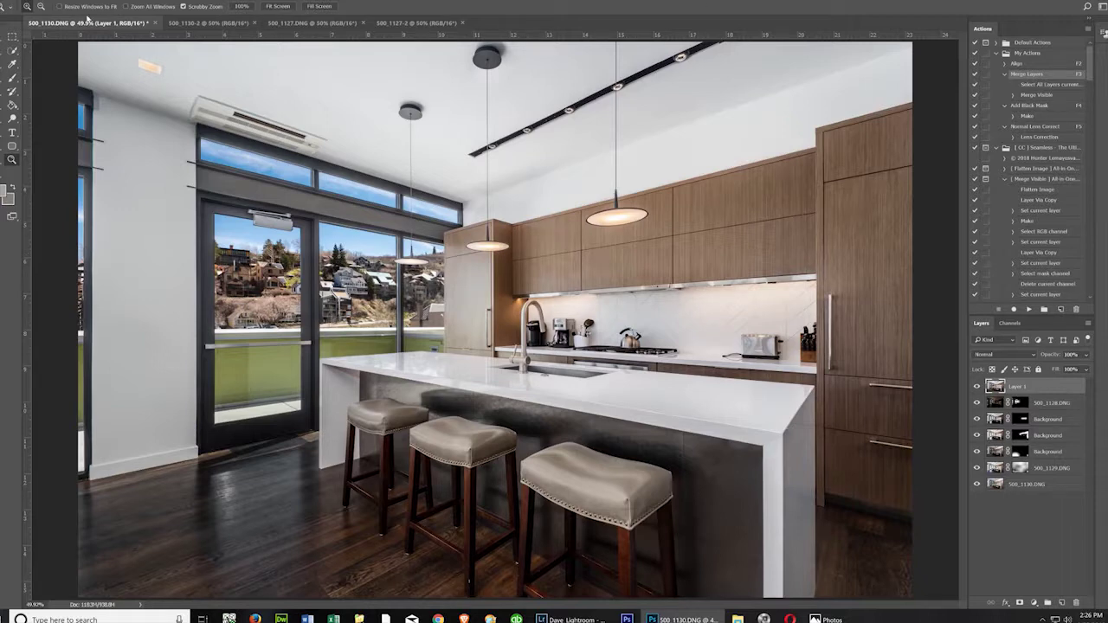
{"action": "left_click", "coordinate": [12, 1]}
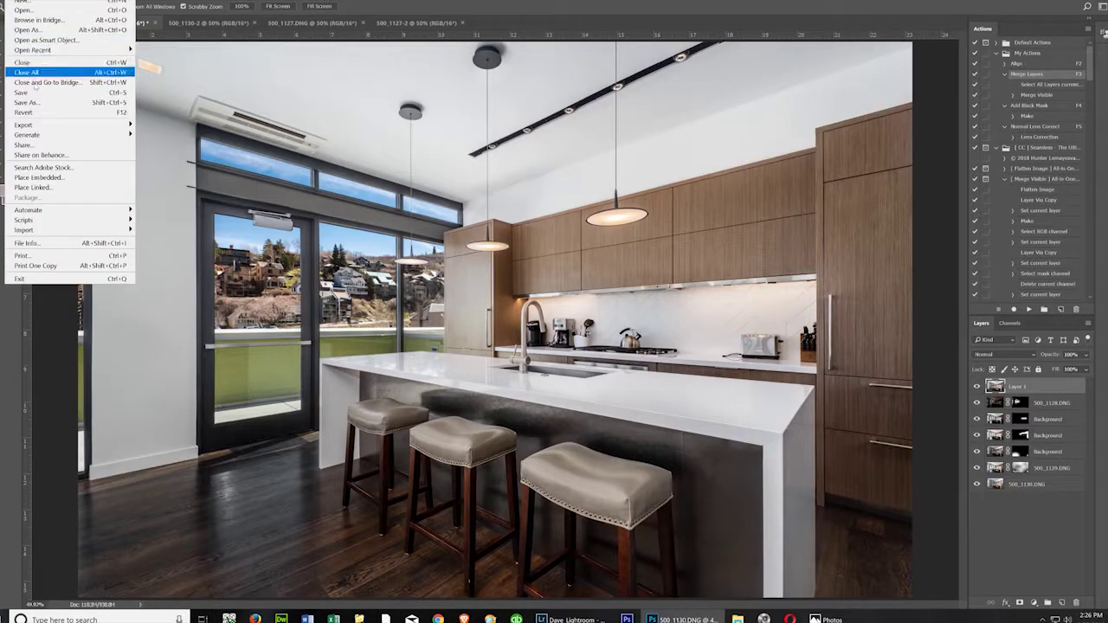
{"action": "left_click", "coordinate": [35, 89]}
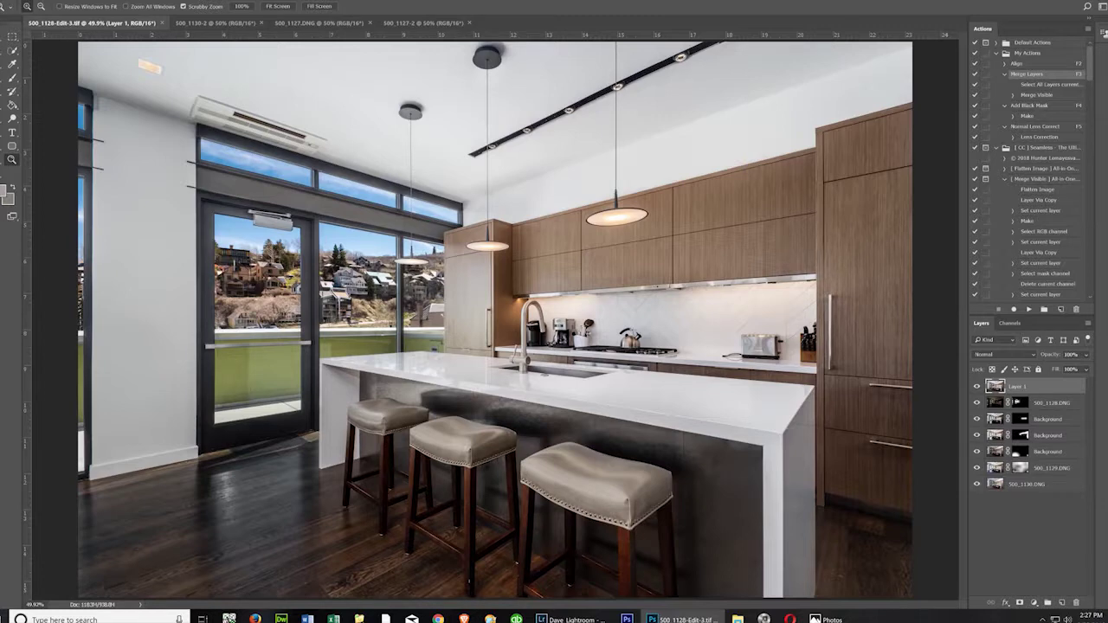
{"action": "key", "text": "alt+f"}
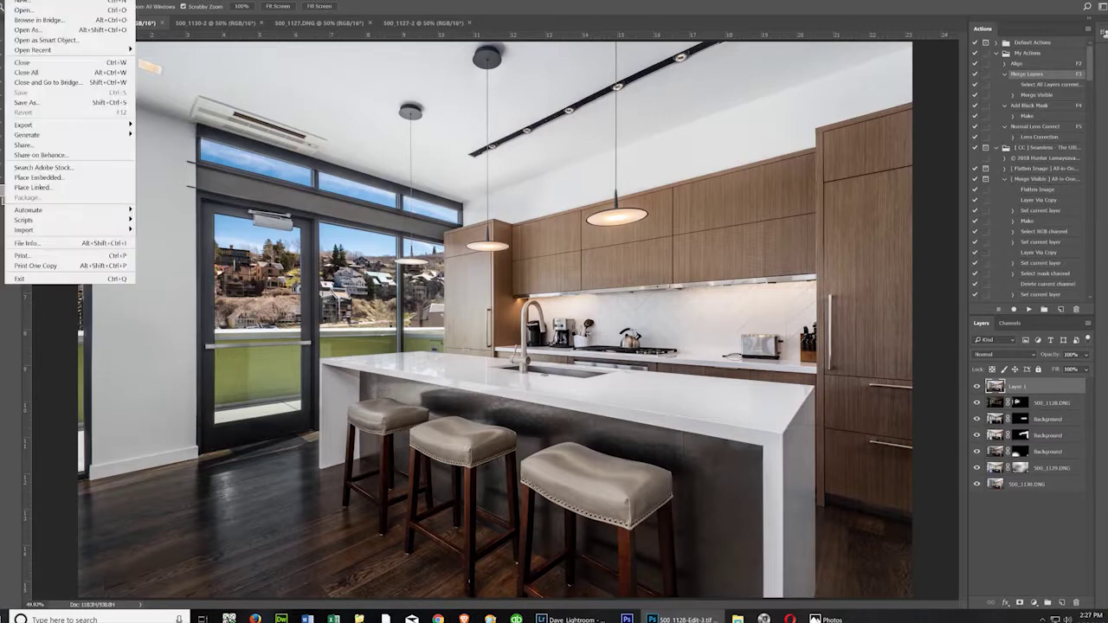
{"action": "key", "text": "Right"}
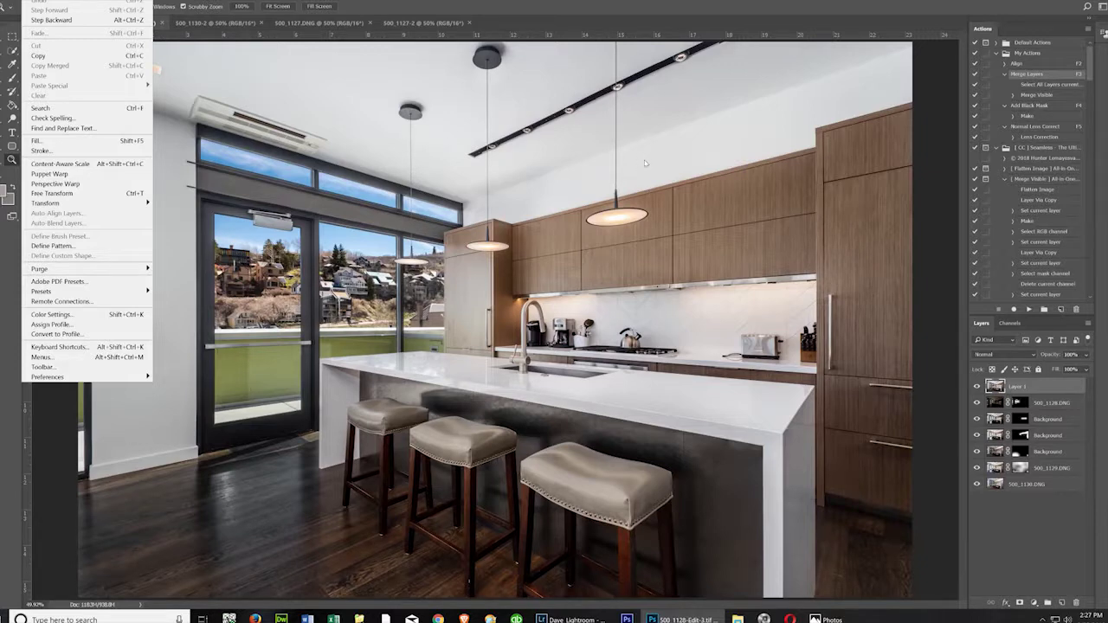
{"action": "key", "text": "Escape"}
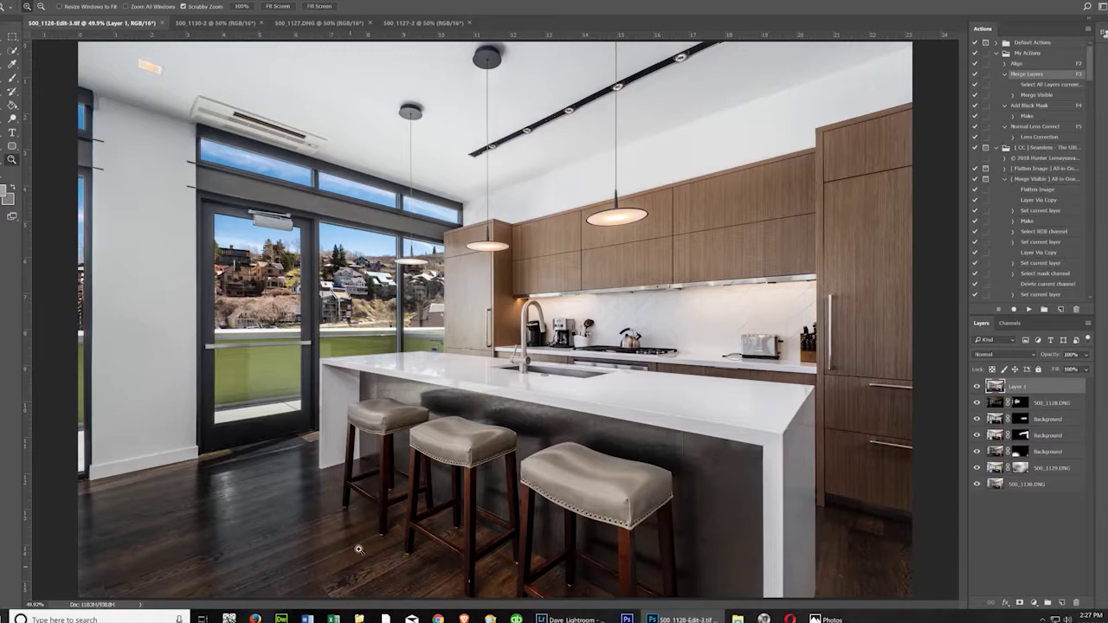
- Try to close the source document 500_1127-2 without saving its changes
{"action": "left_click", "coordinate": [471, 25]}
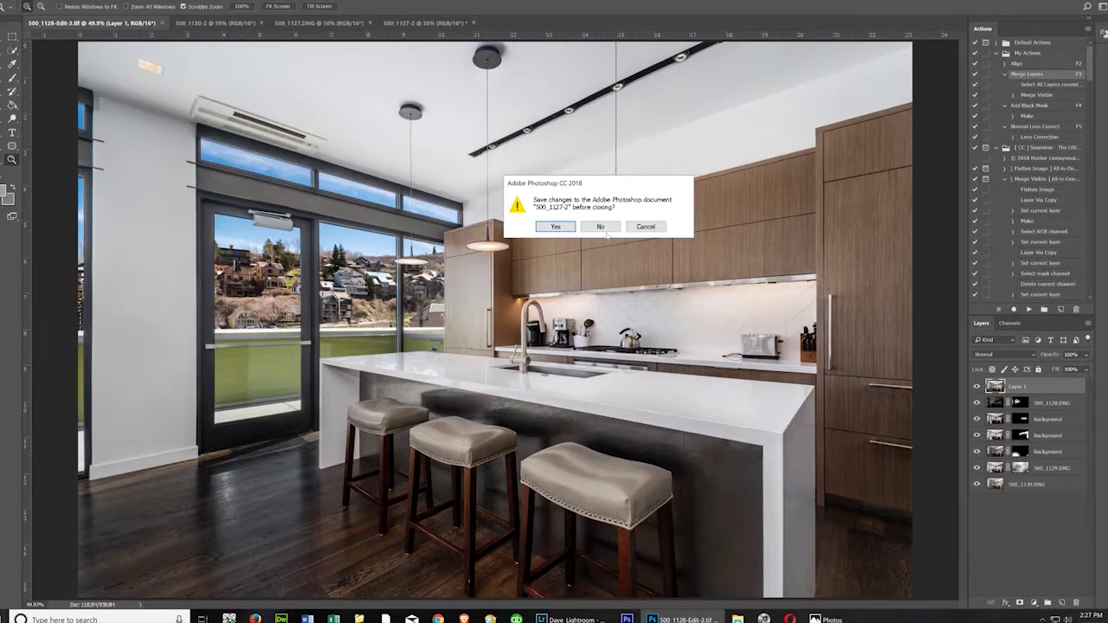
{"action": "left_click", "coordinate": [600, 227]}
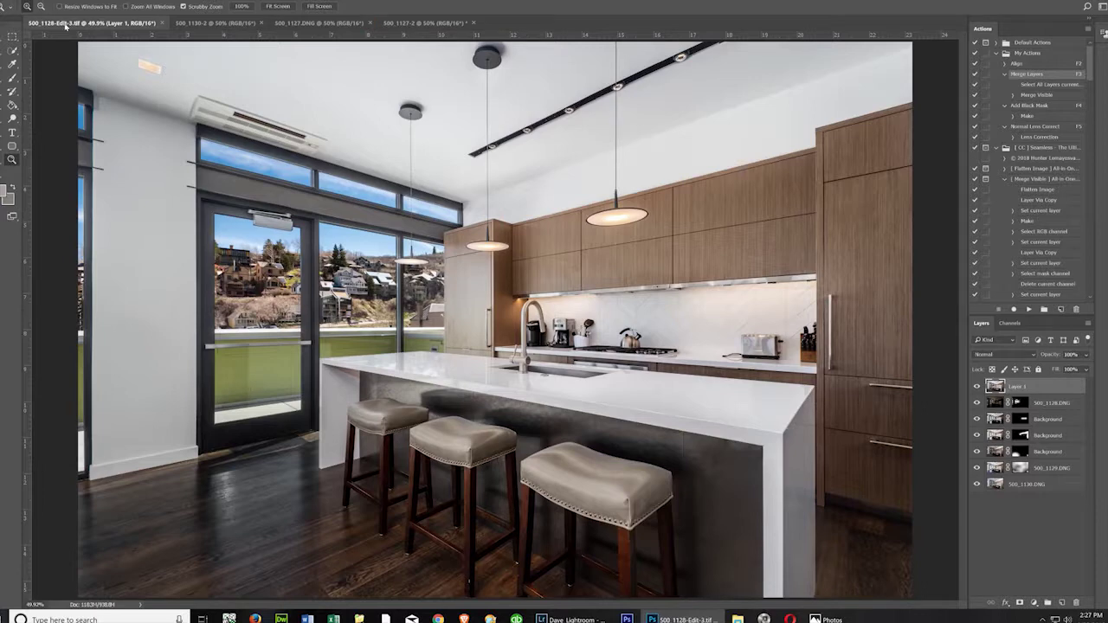
- Switch to Lightroom Classic and view the saved composite 500_1128-Edit-3.tif in the Develop module
{"action": "left_click", "coordinate": [573, 619]}
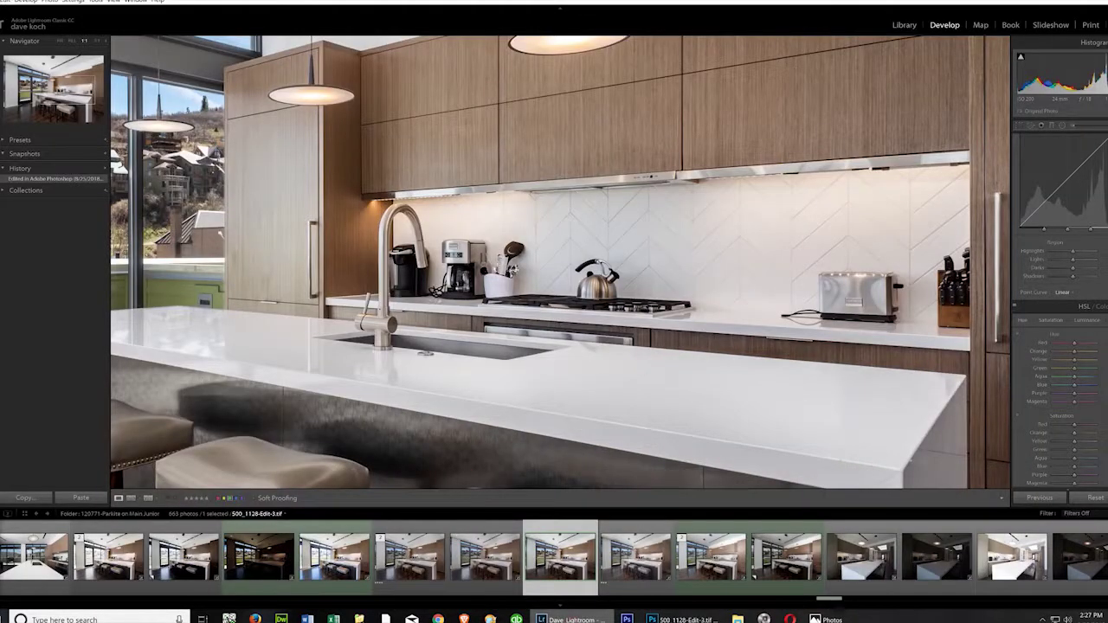
{"action": "right_click", "coordinate": [447, 329]}
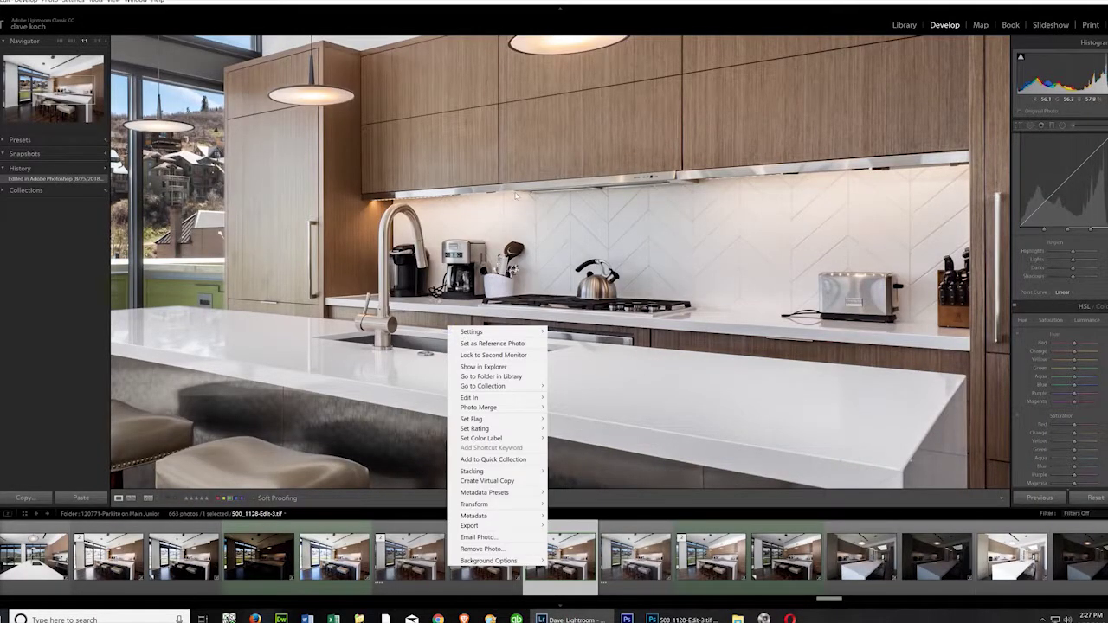
{"action": "key", "text": "Escape"}
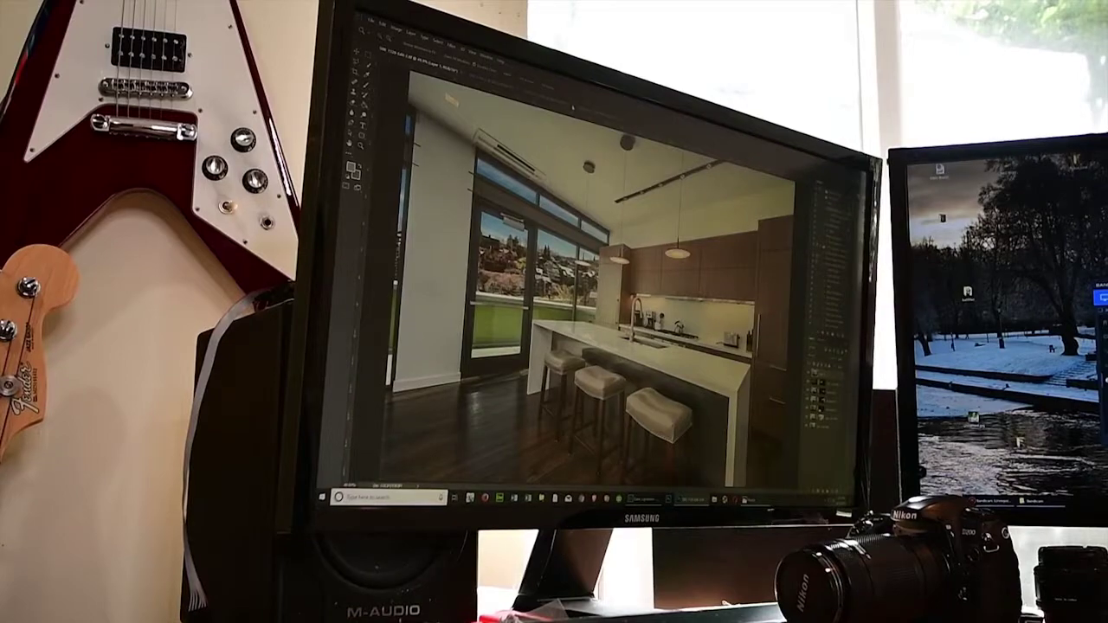
- Close the finished composite in Photoshop and return to the image in Lightroom's Develop module
{"action": "key", "text": "ctrl+w"}
{"action": "key", "text": "Return"}
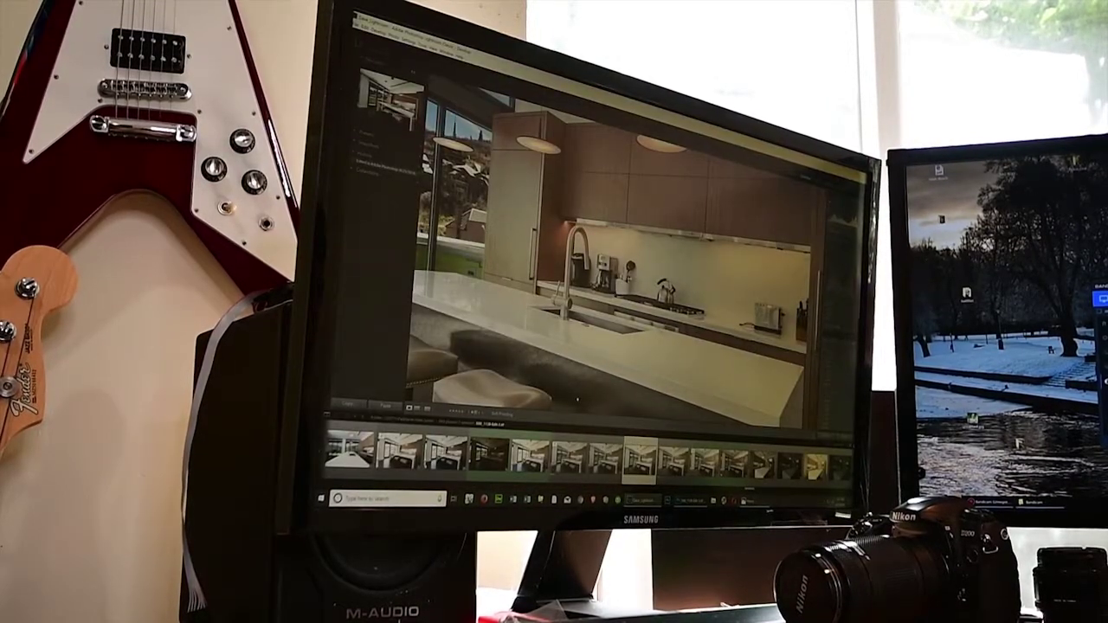